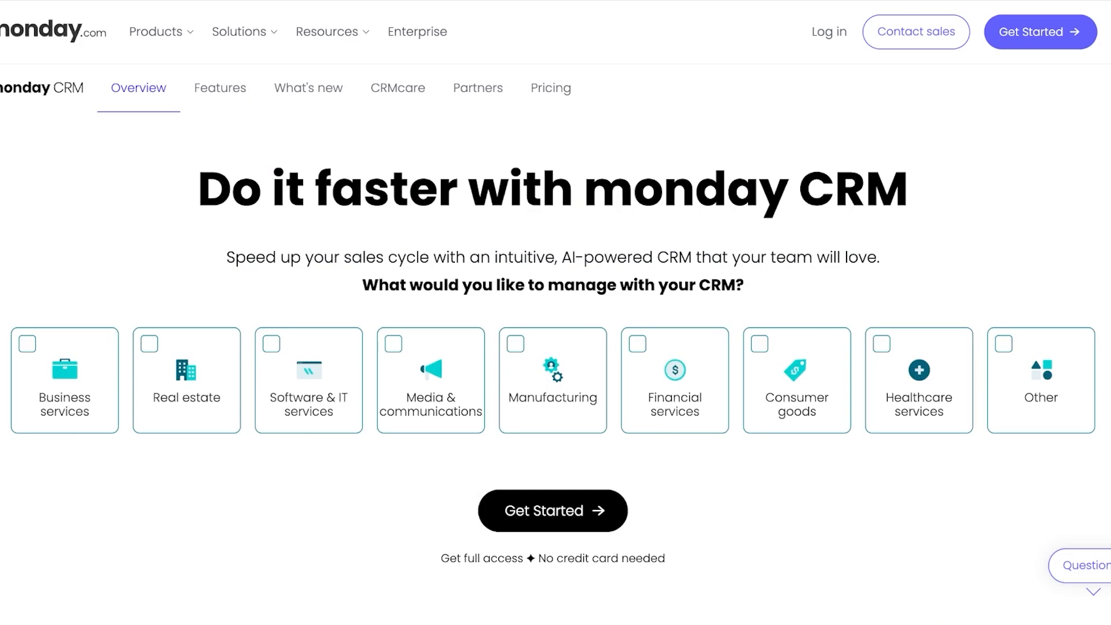
# - Look through the monday CRM overview page, including the product list and the AI, customization, automation, lead sequence and integration sections
pyautogui.scroll(-10, 555, 313)
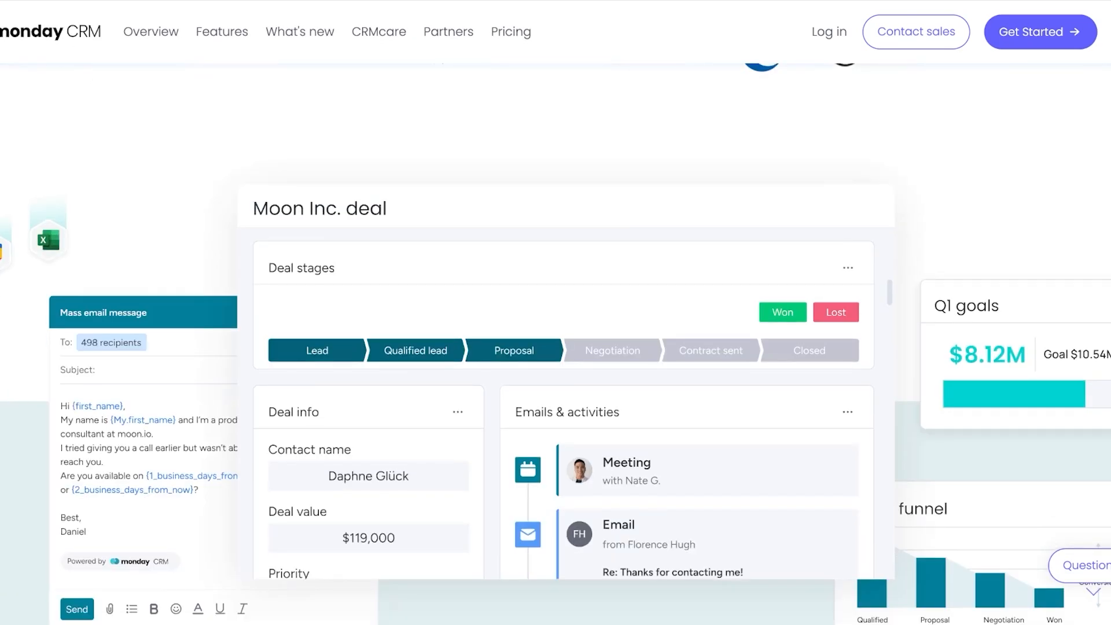
pyautogui.scroll(10, 555, 312)
pyautogui.moveTo(162, 32)
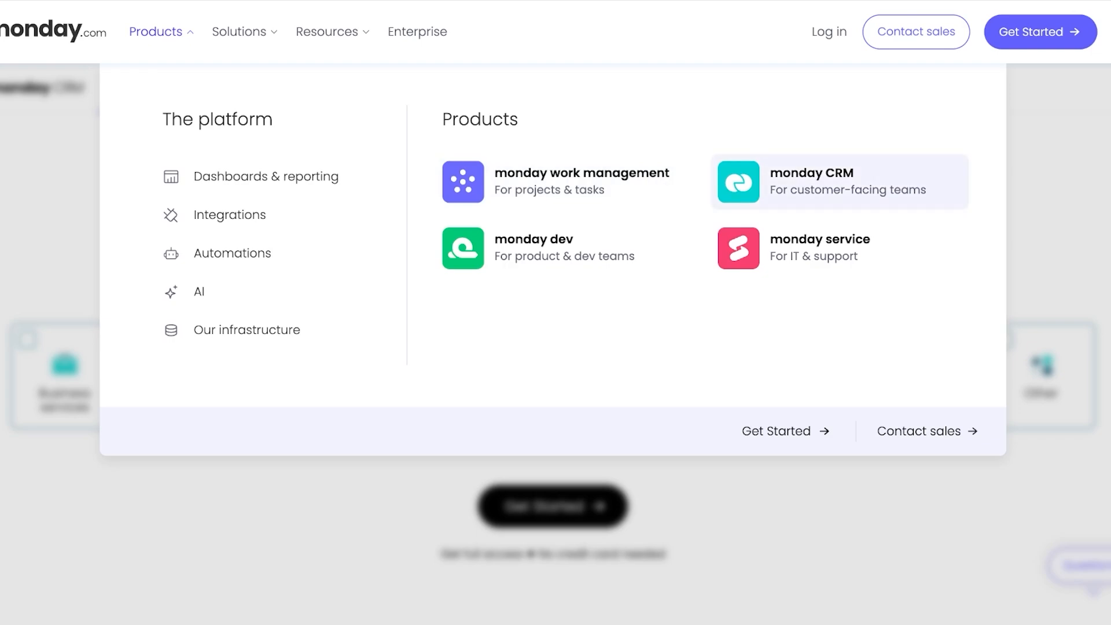
pyautogui.scroll(1, 553, 359)
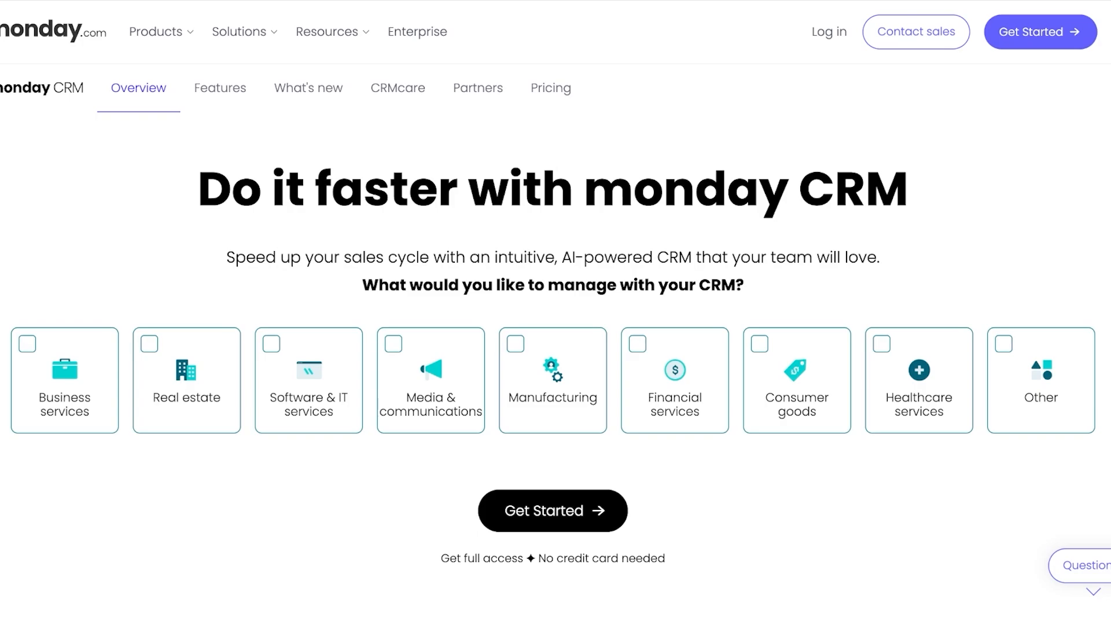
pyautogui.scroll(-1, 552, 358)
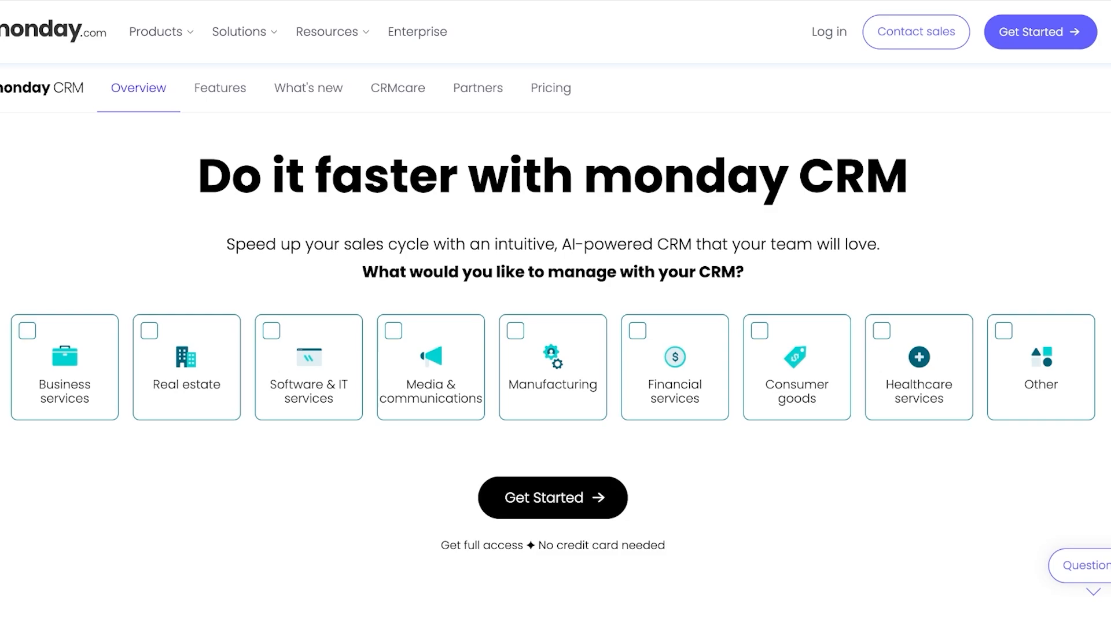
pyautogui.scroll(-10, 555, 347)
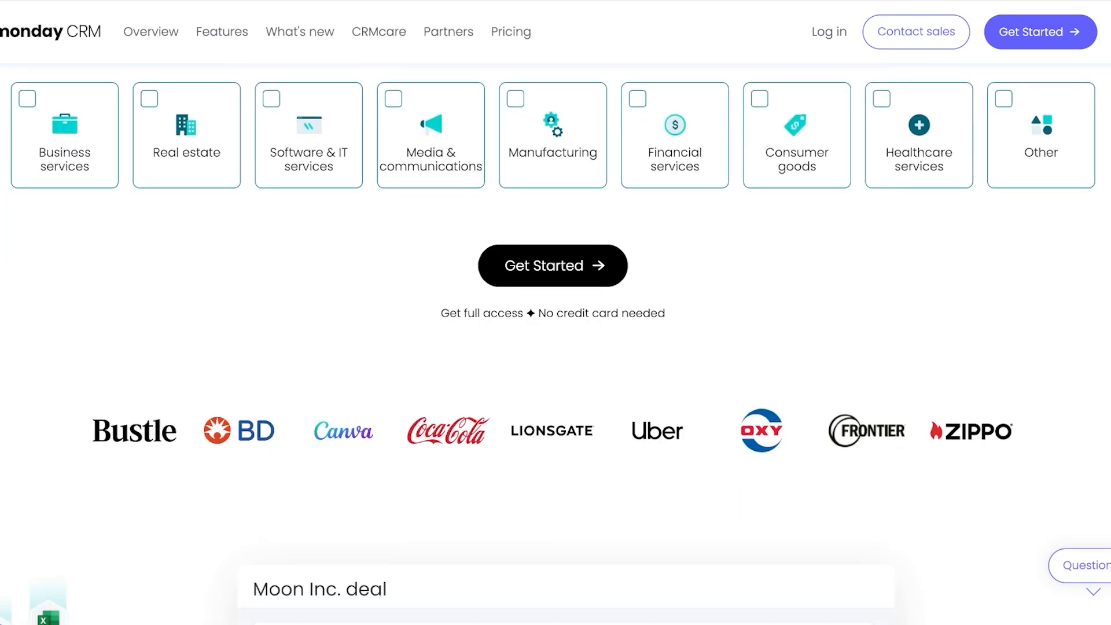
pyautogui.scroll(6, 555, 347)
pyautogui.scroll(-15, 555, 347)
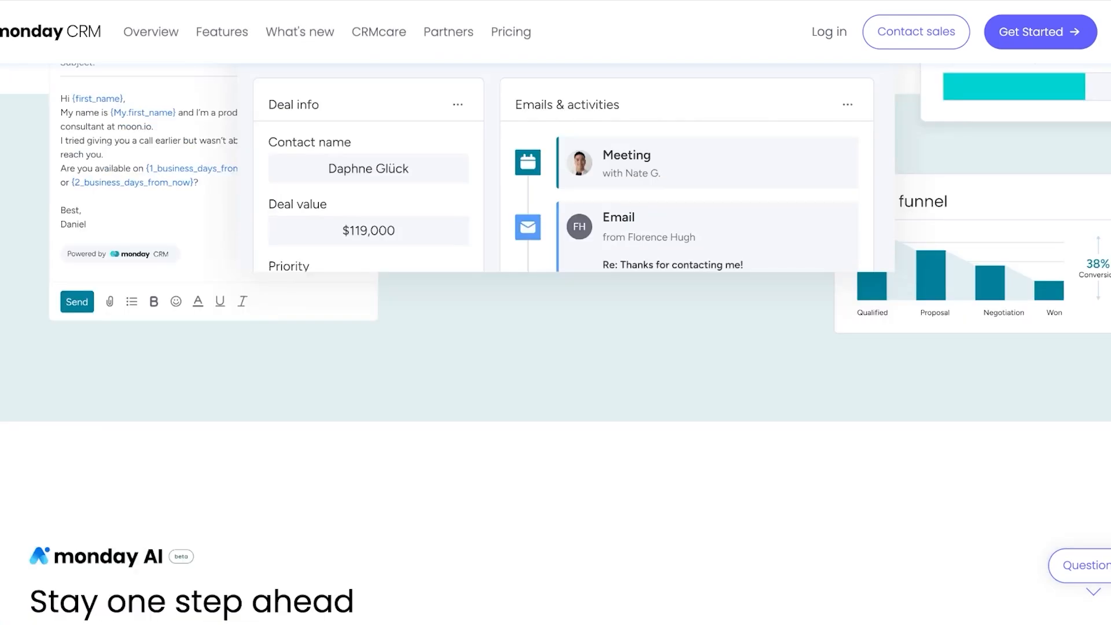
pyautogui.scroll(-3, 555, 347)
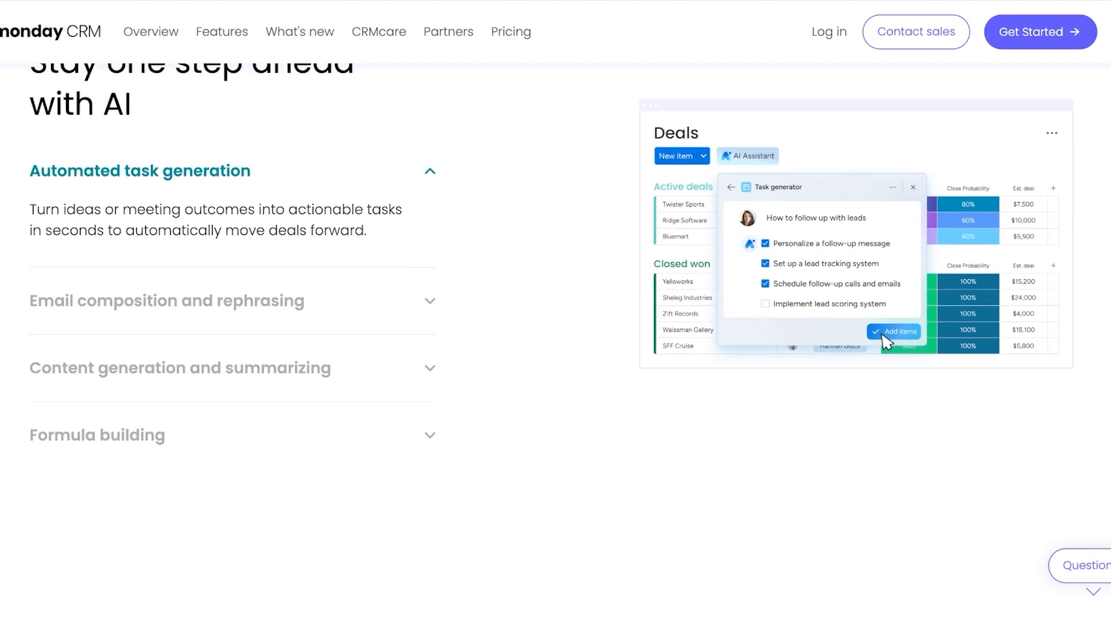
pyautogui.scroll(2, 556, 347)
pyautogui.scroll(8, 556, 347)
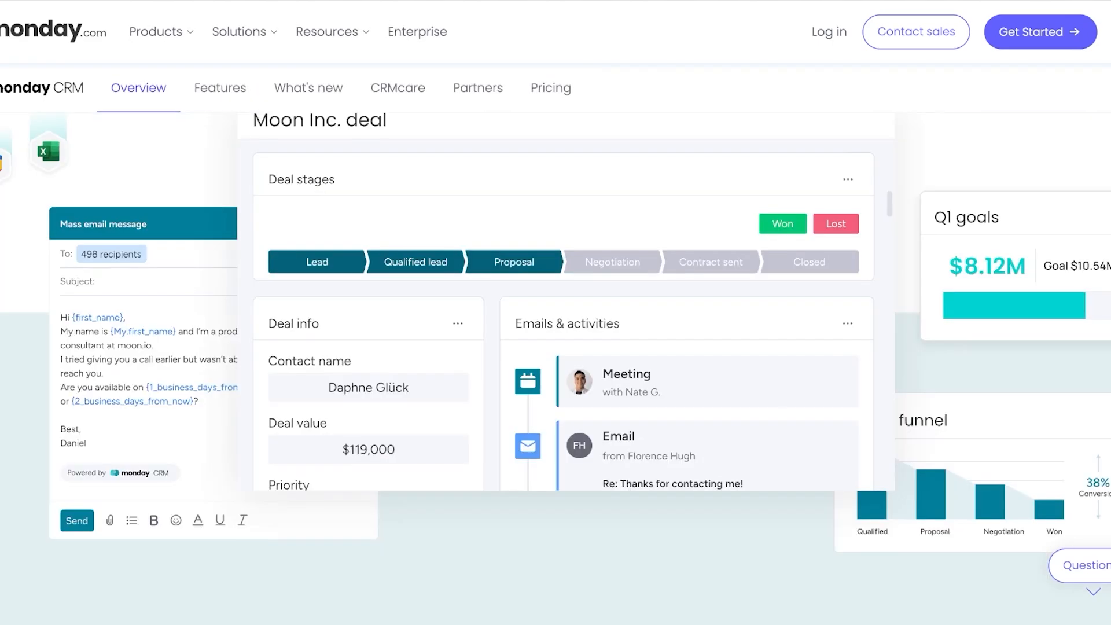
pyautogui.scroll(-10, 556, 347)
pyautogui.scroll(-15, 555, 347)
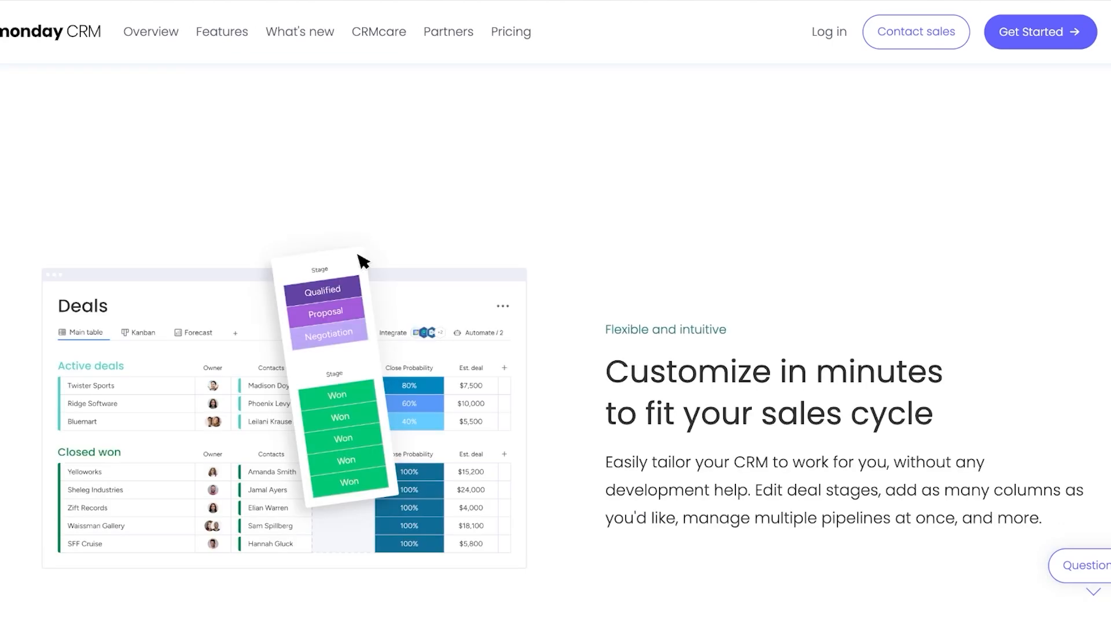
pyautogui.scroll(-10, 555, 347)
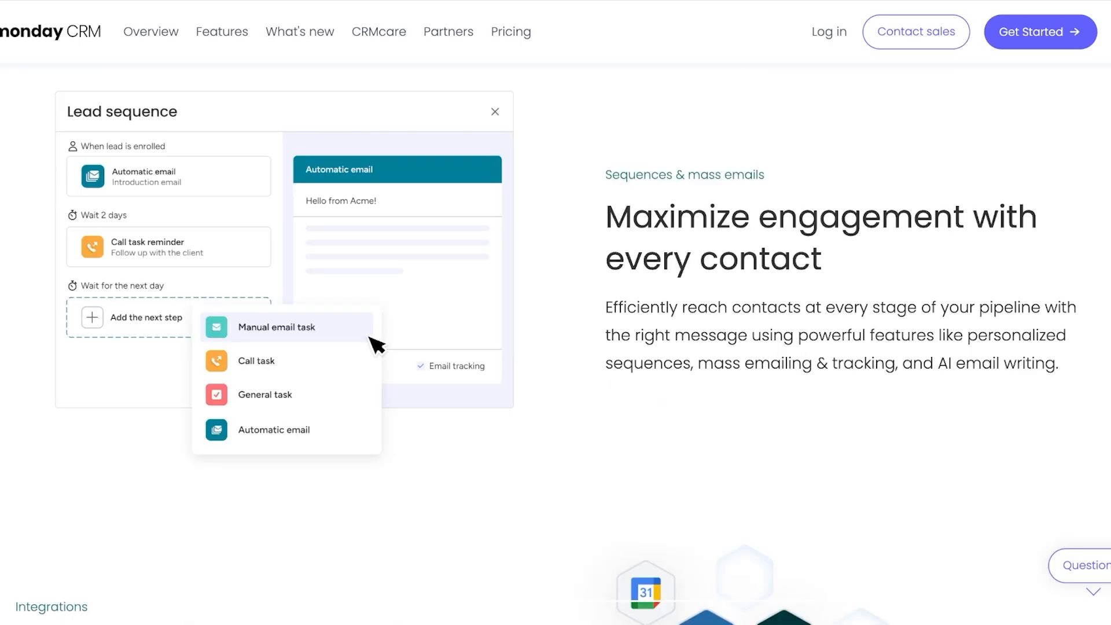
pyautogui.scroll(-1, 555, 347)
pyautogui.scroll(-5, 556, 347)
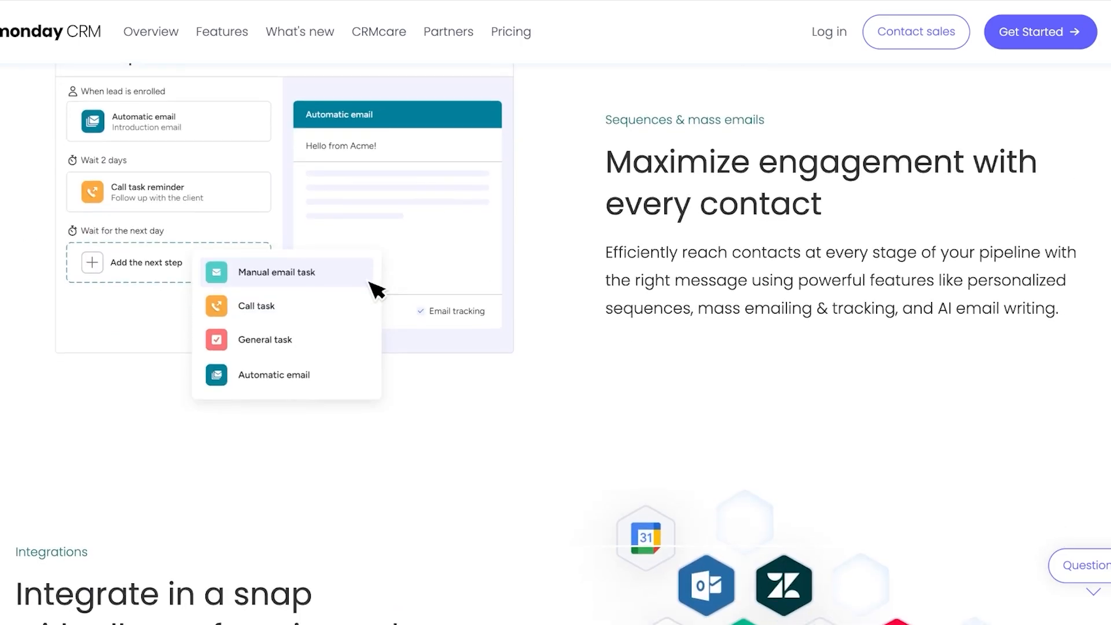
pyautogui.scroll(-1, 555, 347)
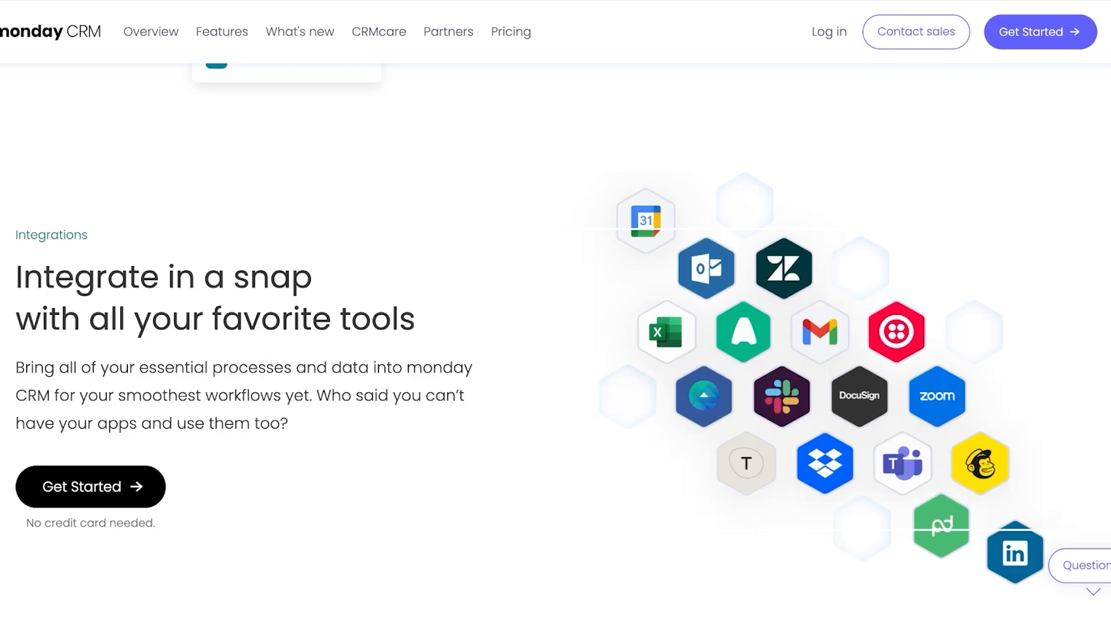
pyautogui.scroll(15, 555, 368)
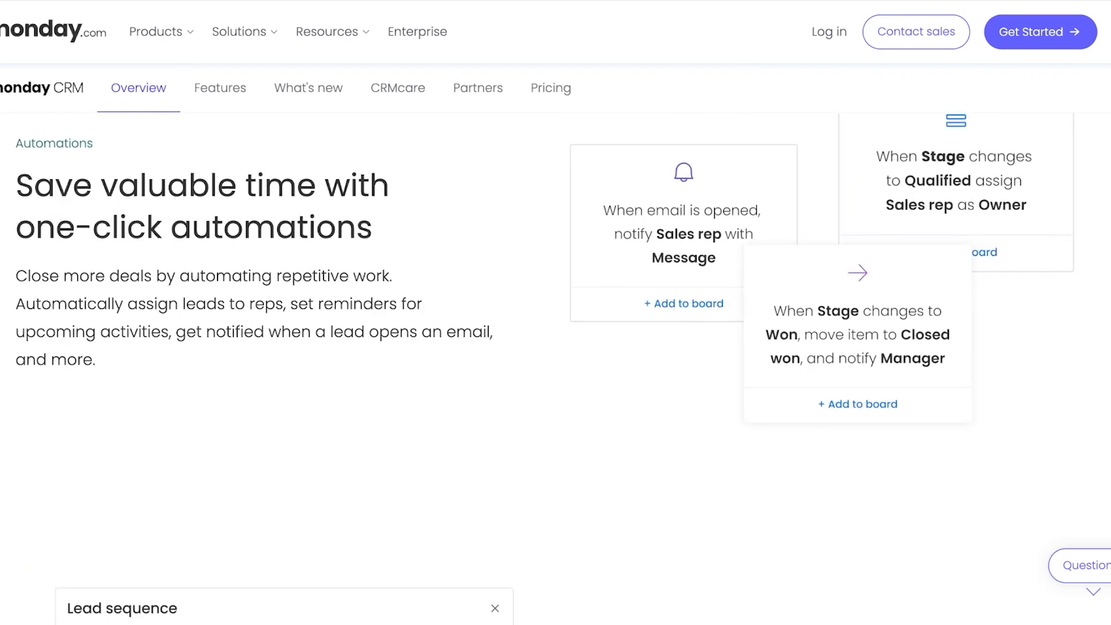
pyautogui.scroll(15, 555, 369)
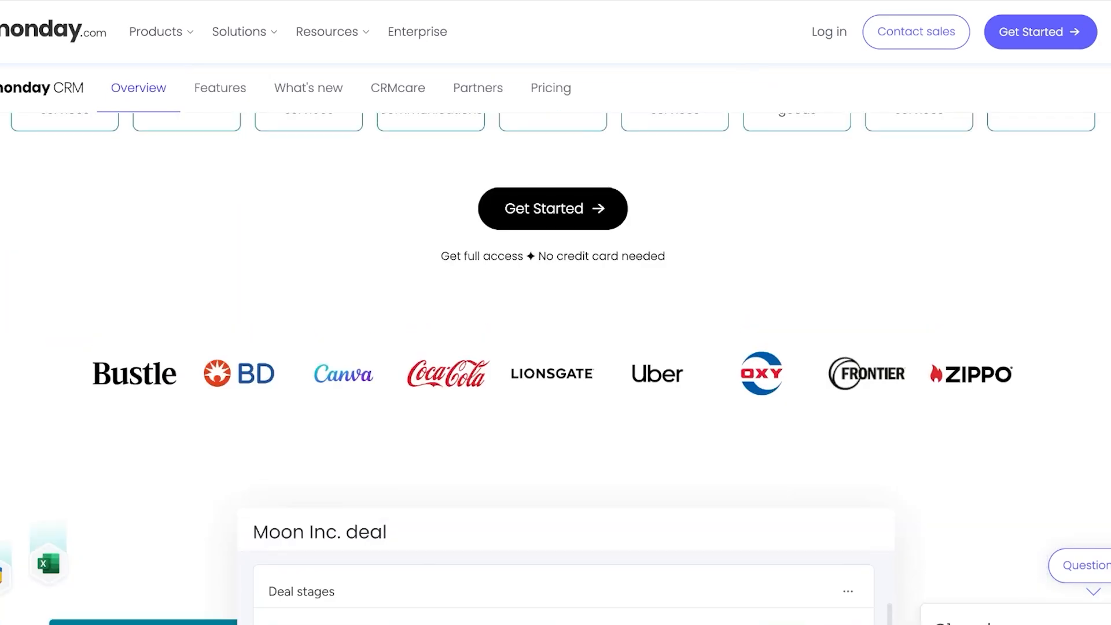
# - Sign up for monday CRM with a Google account, giving Work as the purpose and Business owner as the role
pyautogui.click(552, 511)
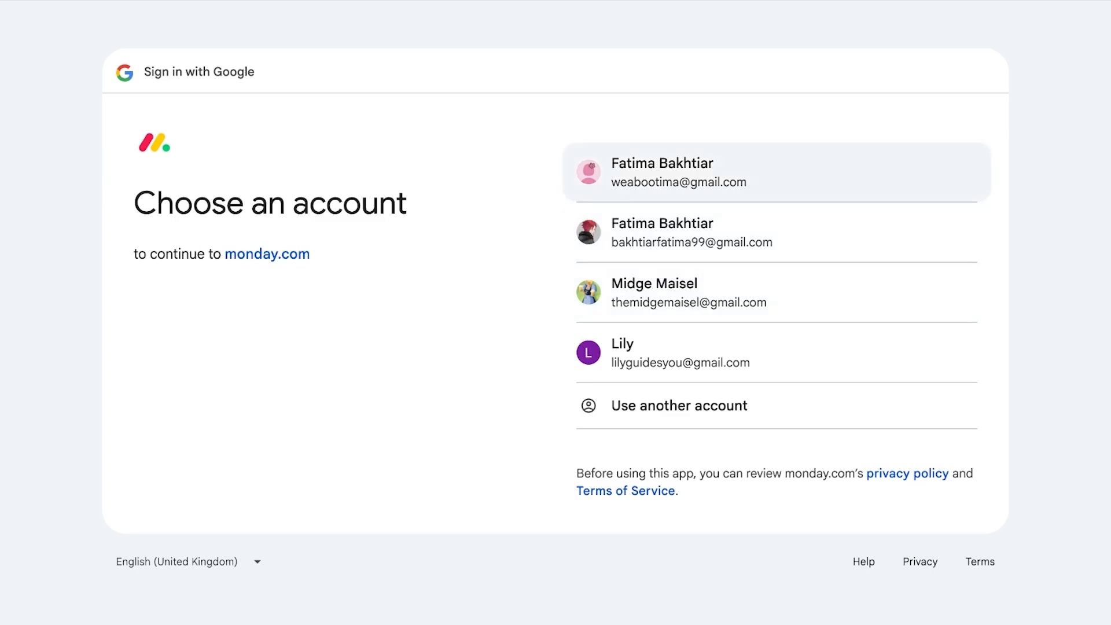
pyautogui.click(688, 293)
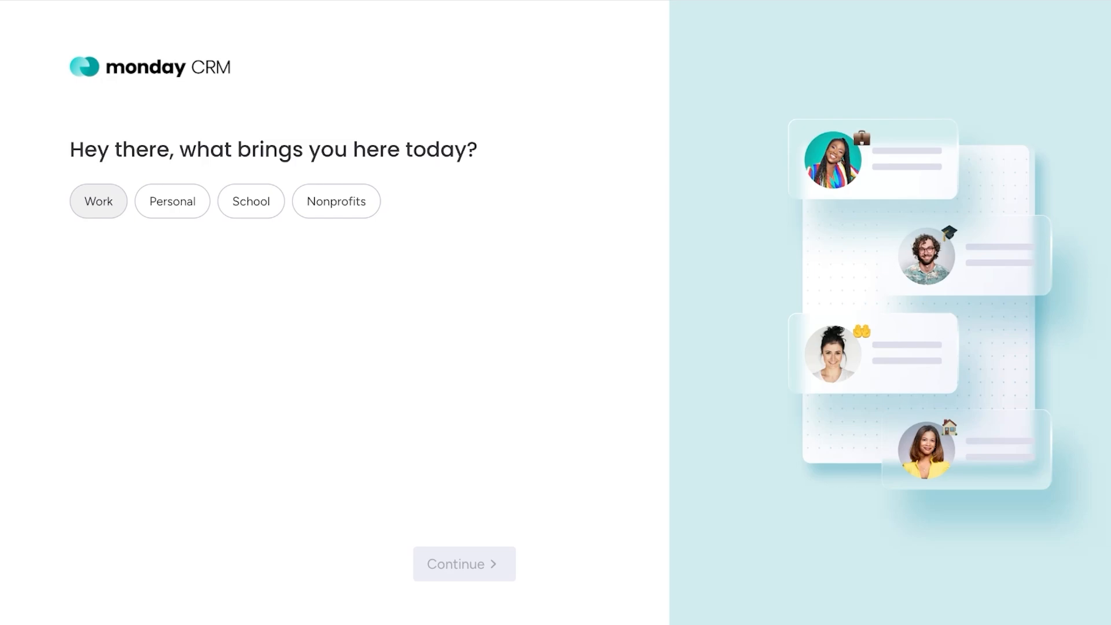
pyautogui.click(99, 202)
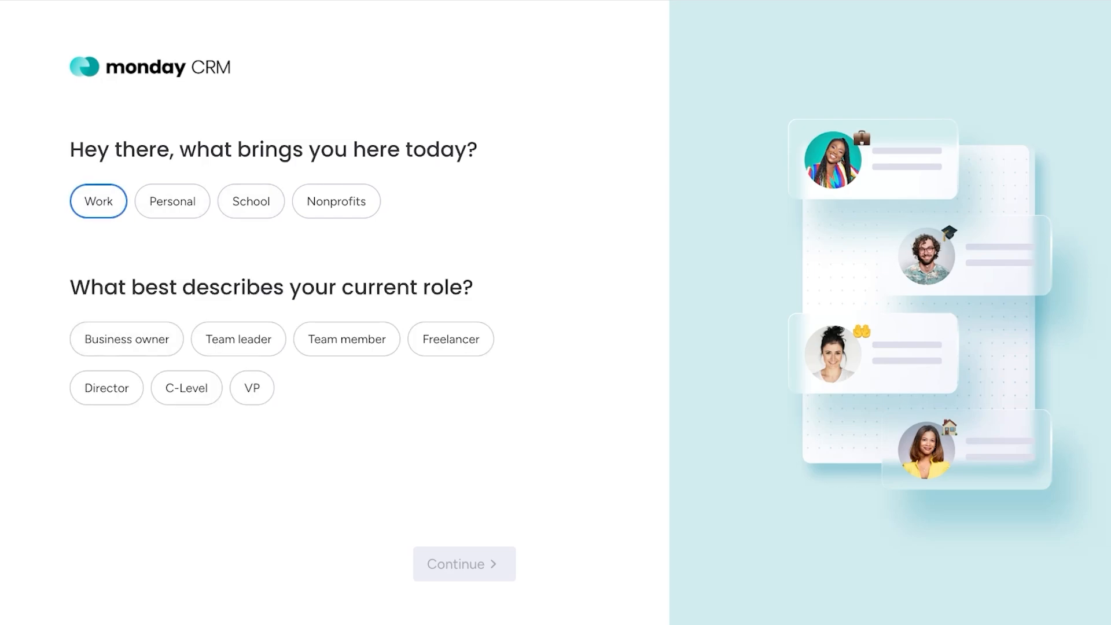
pyautogui.click(126, 339)
pyautogui.click(464, 564)
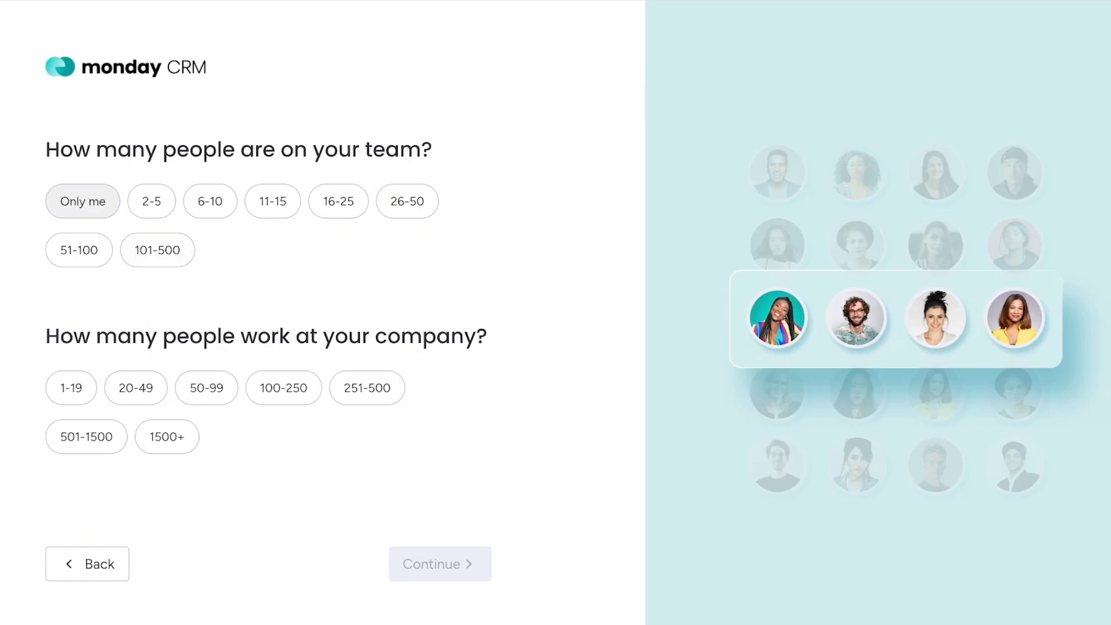
# - Give the team size as 2-5 people and the company size as 1-19, and continue the setup
pyautogui.click(71, 388)
pyautogui.click(151, 201)
pyautogui.click(440, 564)
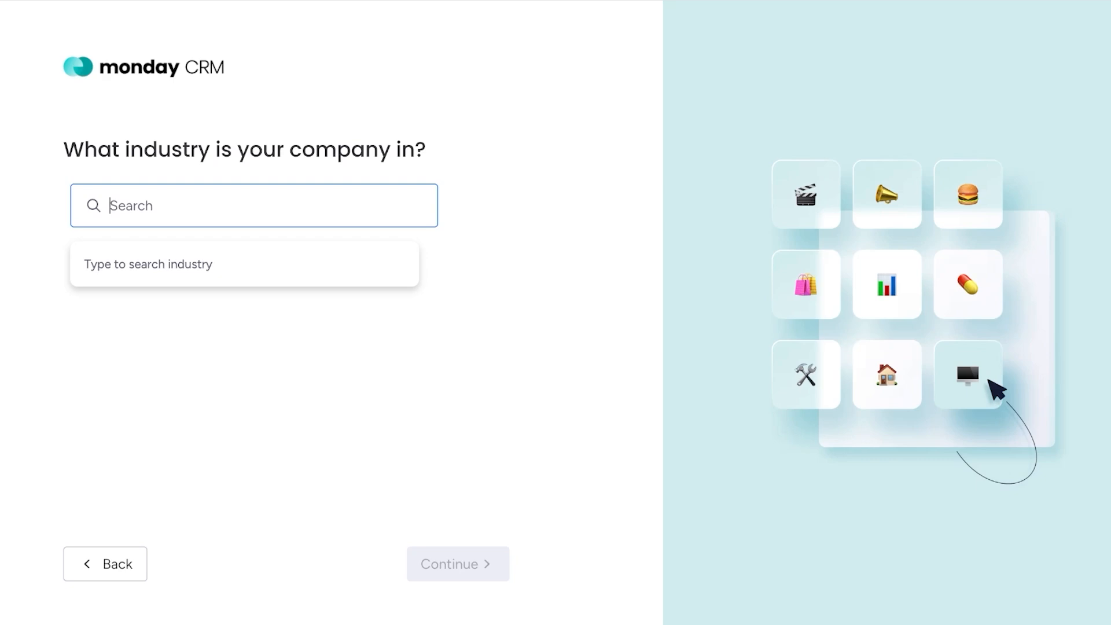
# - Set the company's industry to Retail and the job role to Chief Executive Officer (CEO), and continue
pyautogui.write('p')
pyautogui.press('BackSpace')
pyautogui.write('retail')
pyautogui.press('Return')
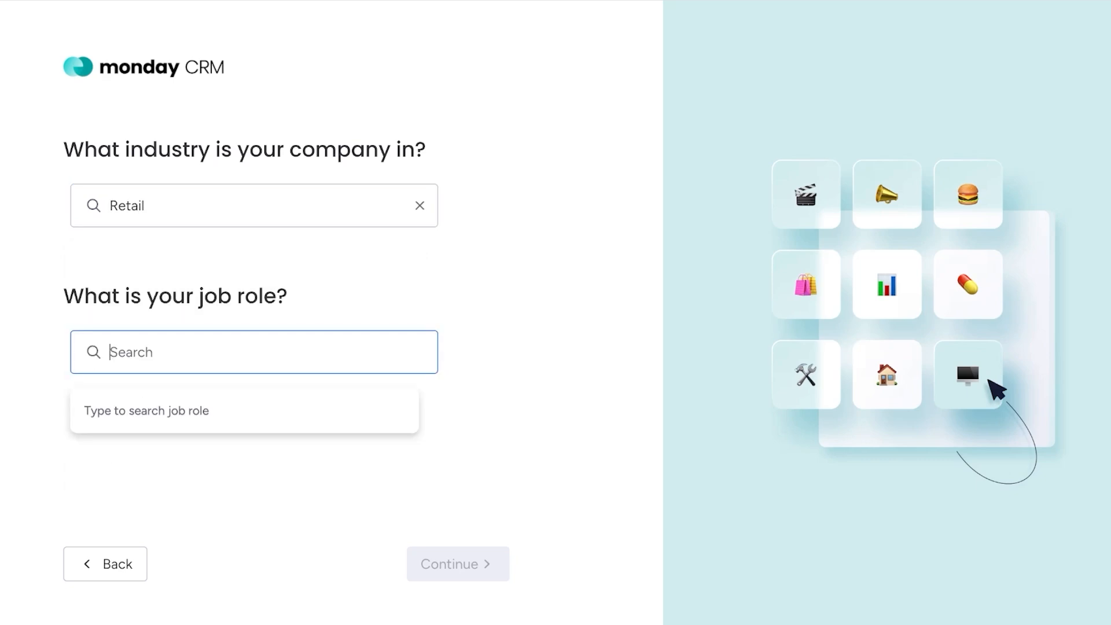
pyautogui.write('ceo')
pyautogui.press('Down')
pyautogui.press('Return')
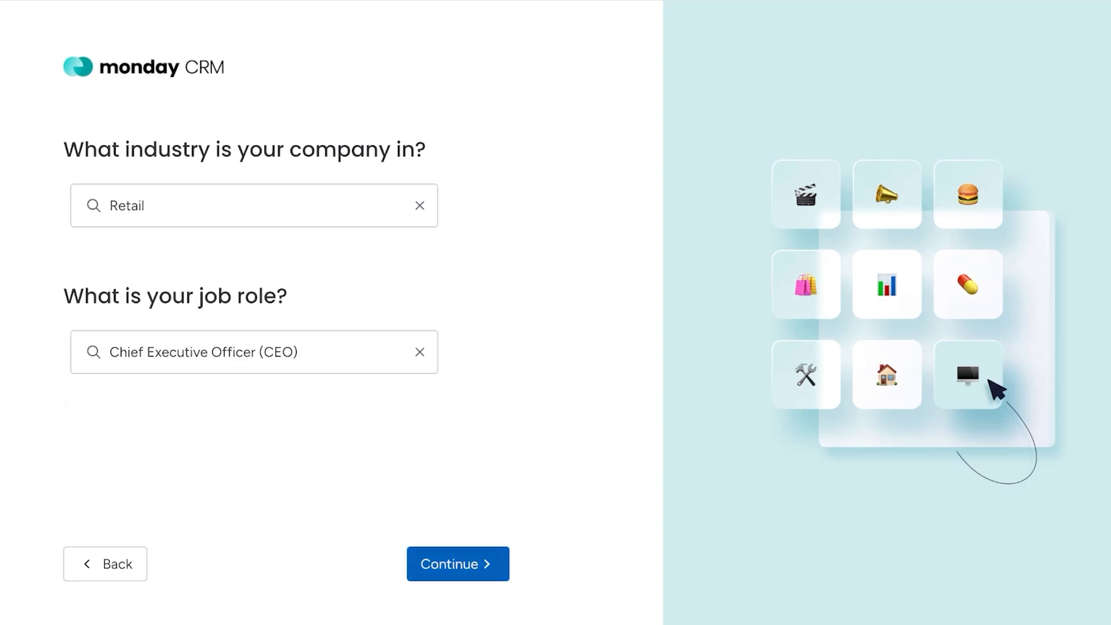
pyautogui.press('Return')
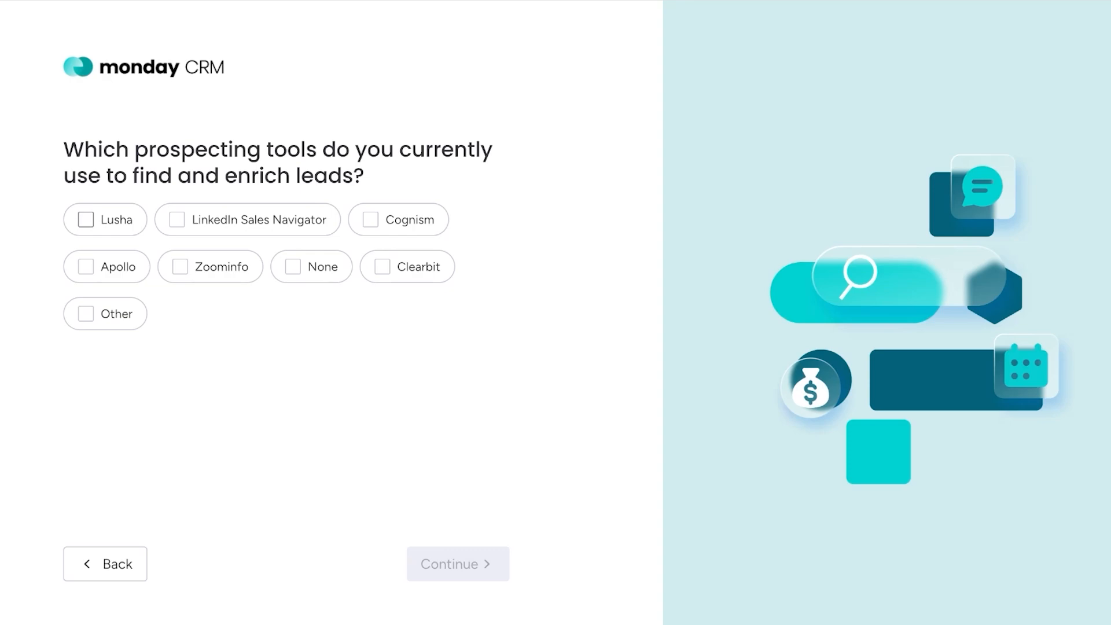
# - Answer None for the prospecting tools in use and YouTube for how monday CRM was heard about
pyautogui.click(311, 266)
pyautogui.click(458, 564)
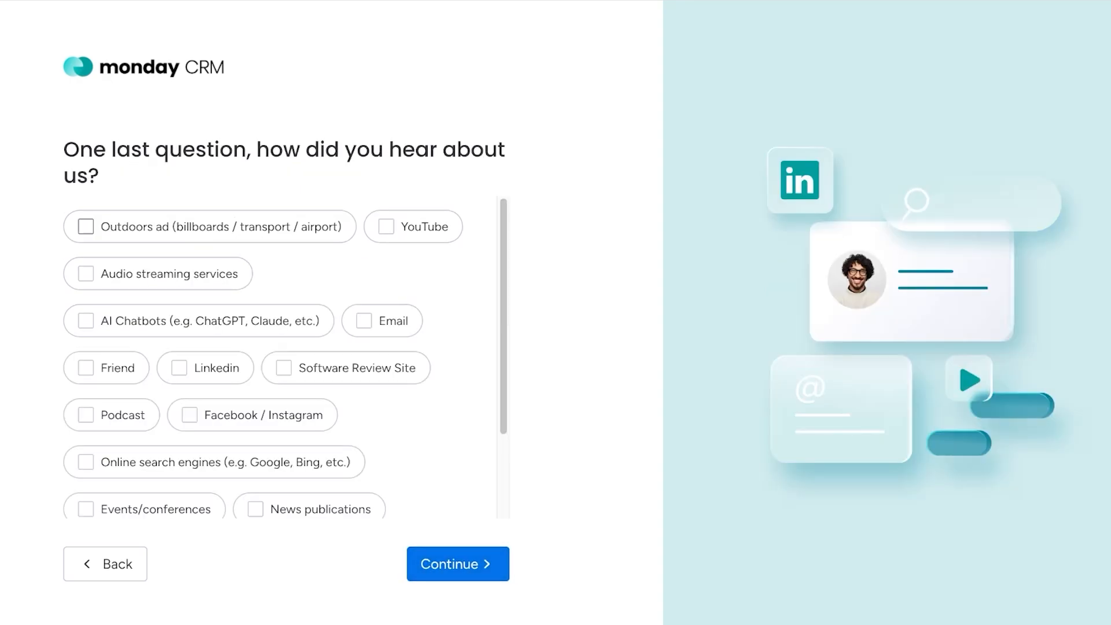
pyautogui.click(386, 226)
pyautogui.click(458, 564)
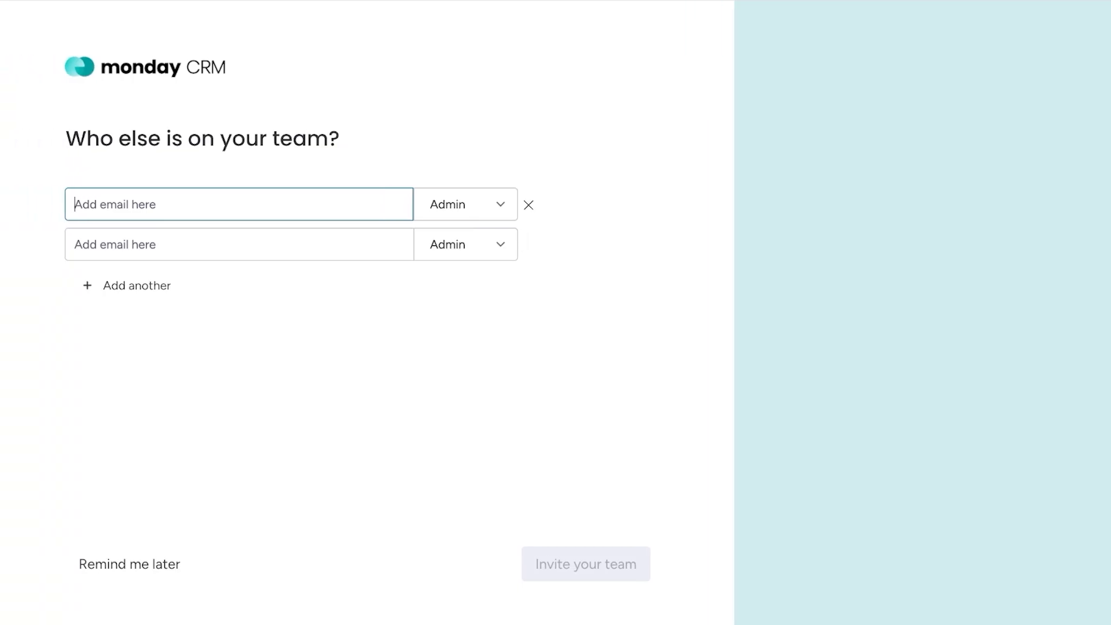
# - Invite a teammate with the Member role by entering the teammate's e-mail address
pyautogui.click(501, 204)
pyautogui.click(457, 298)
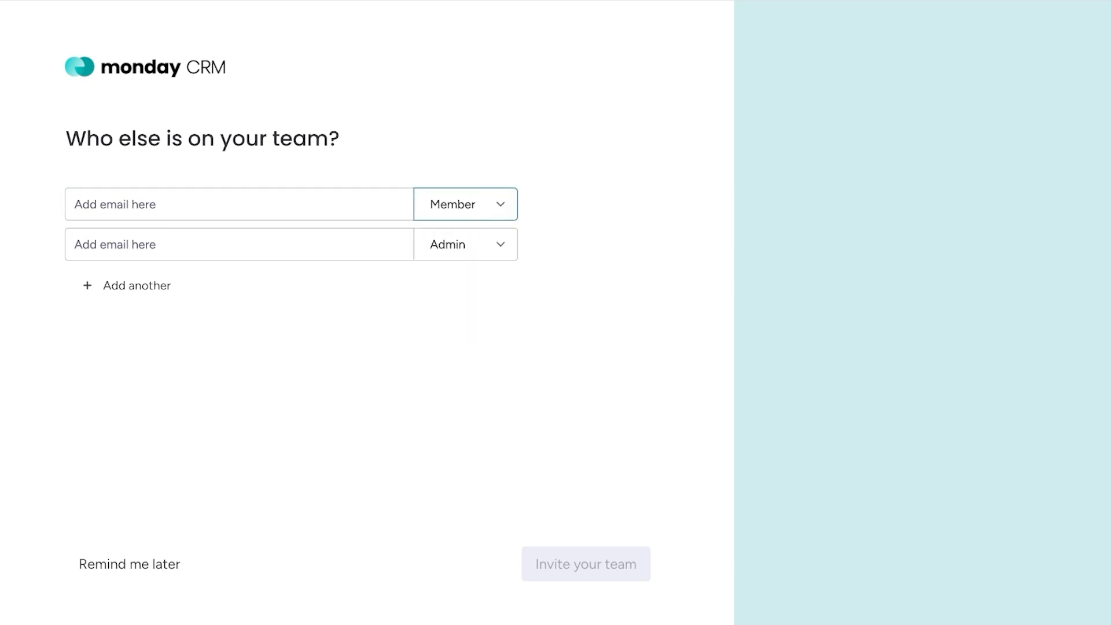
pyautogui.click(465, 204)
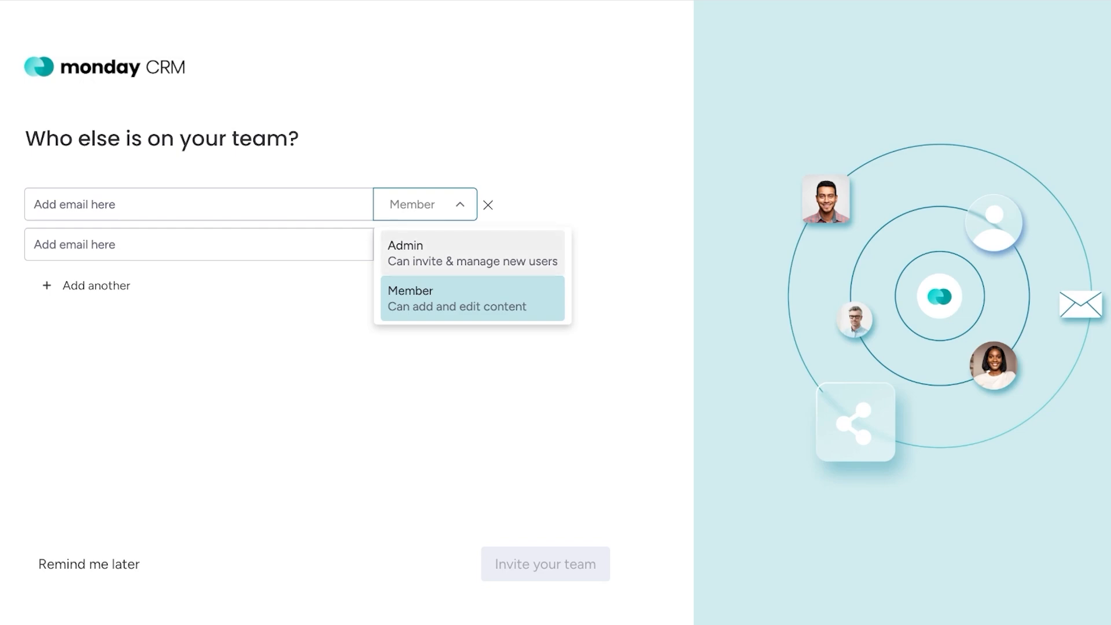
pyautogui.click(439, 252)
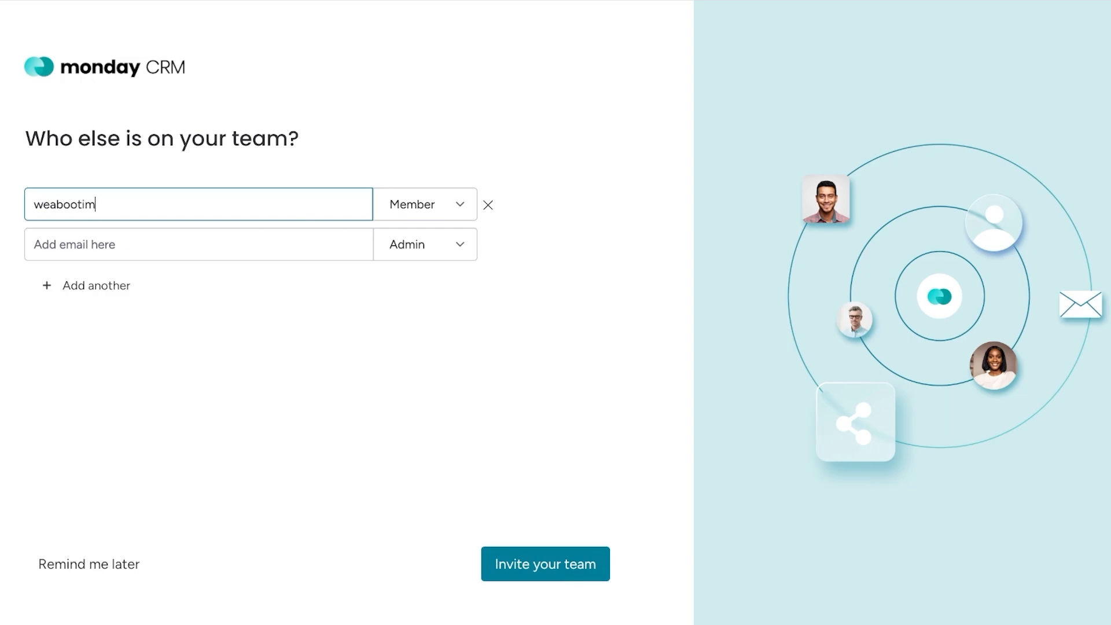
pyautogui.click(545, 564)
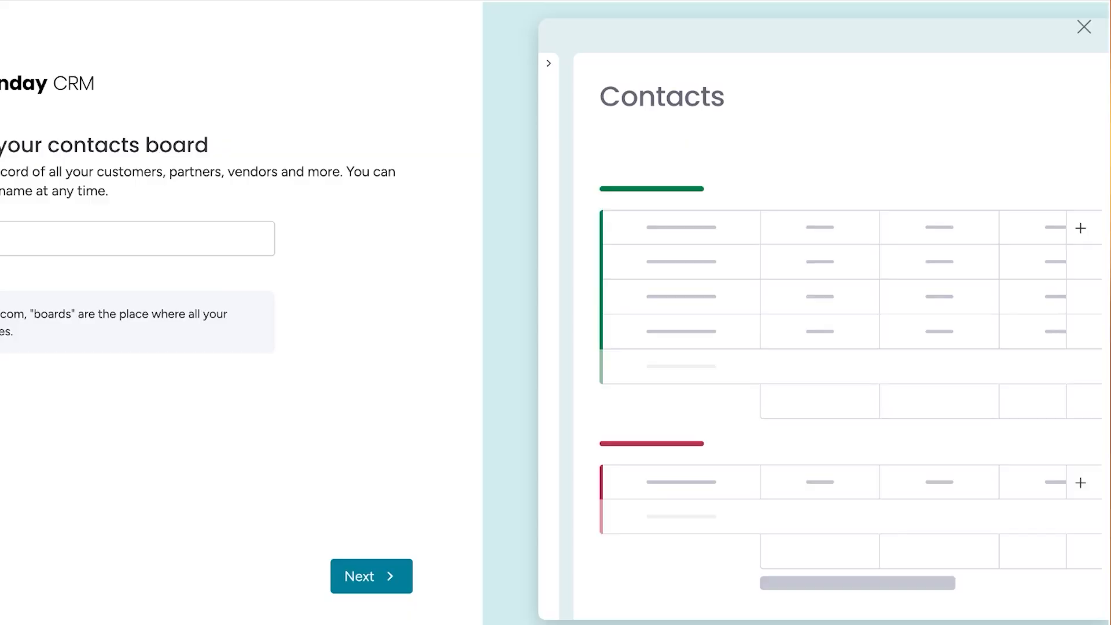
# - Name the contacts board "Contacts" and continue to the communication tools question
pyautogui.click(186, 238)
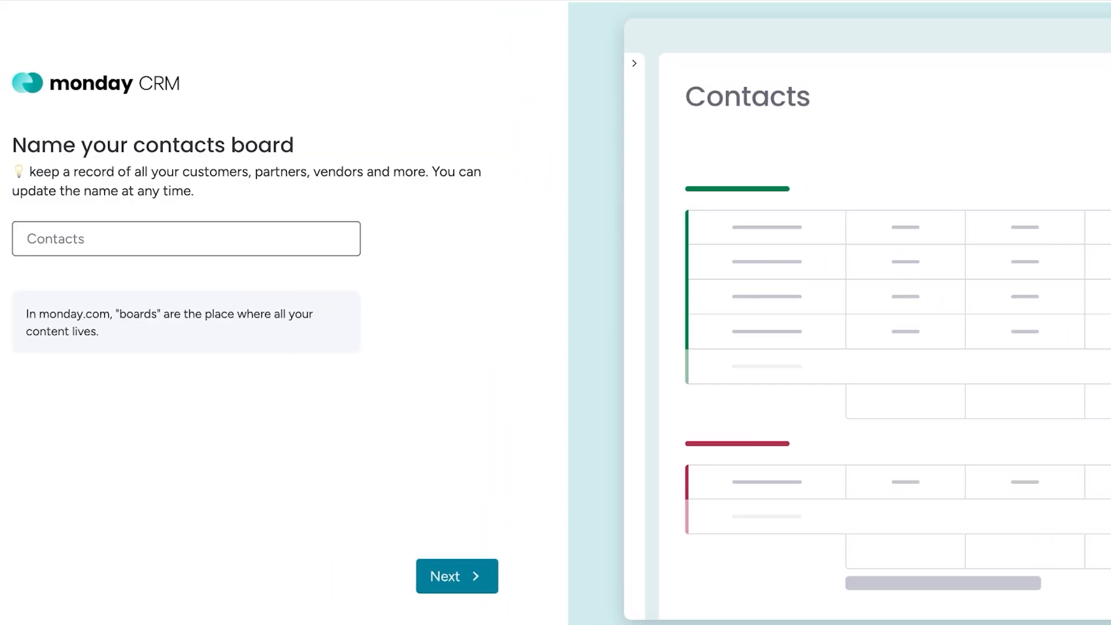
pyautogui.write('Contacts')
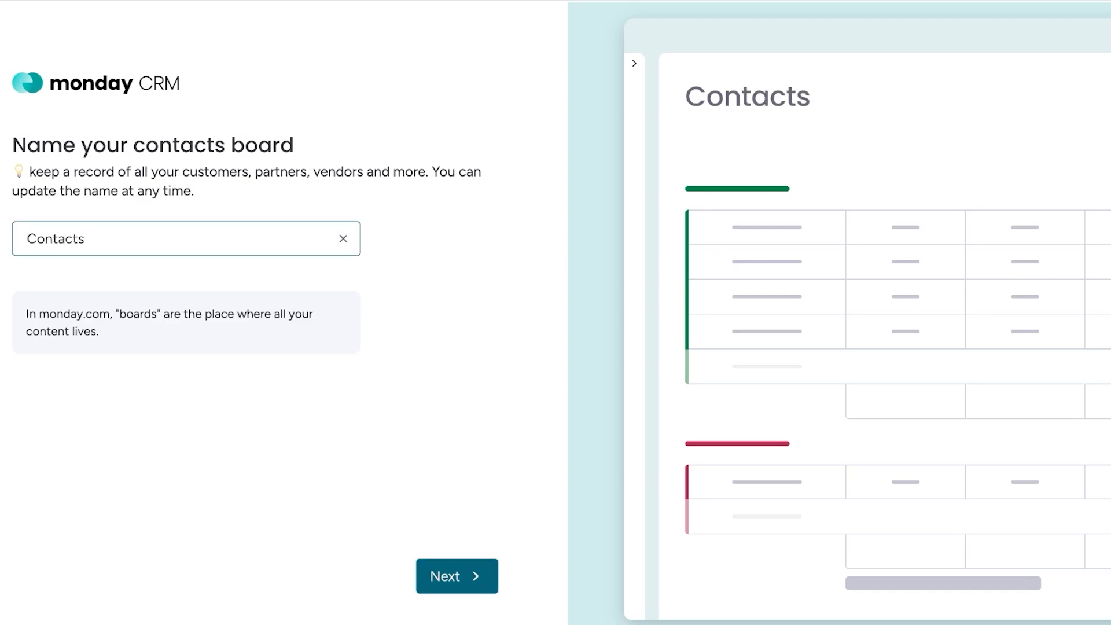
pyautogui.click(456, 575)
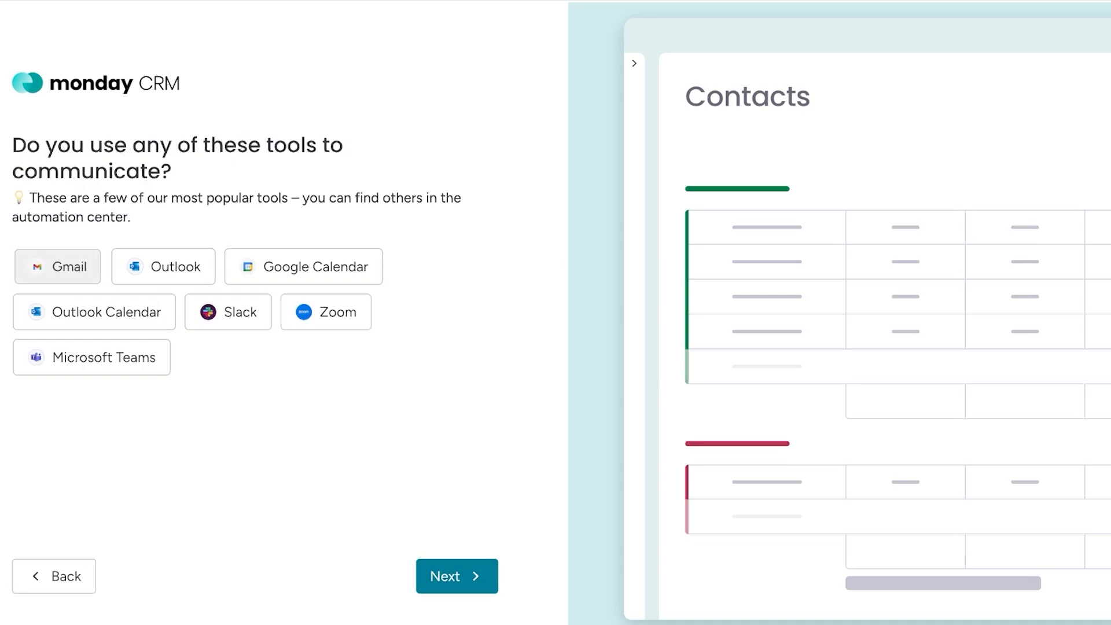
# - Choose Gmail as the communication tool and continue past the lead capture tools without selecting any
pyautogui.click(58, 267)
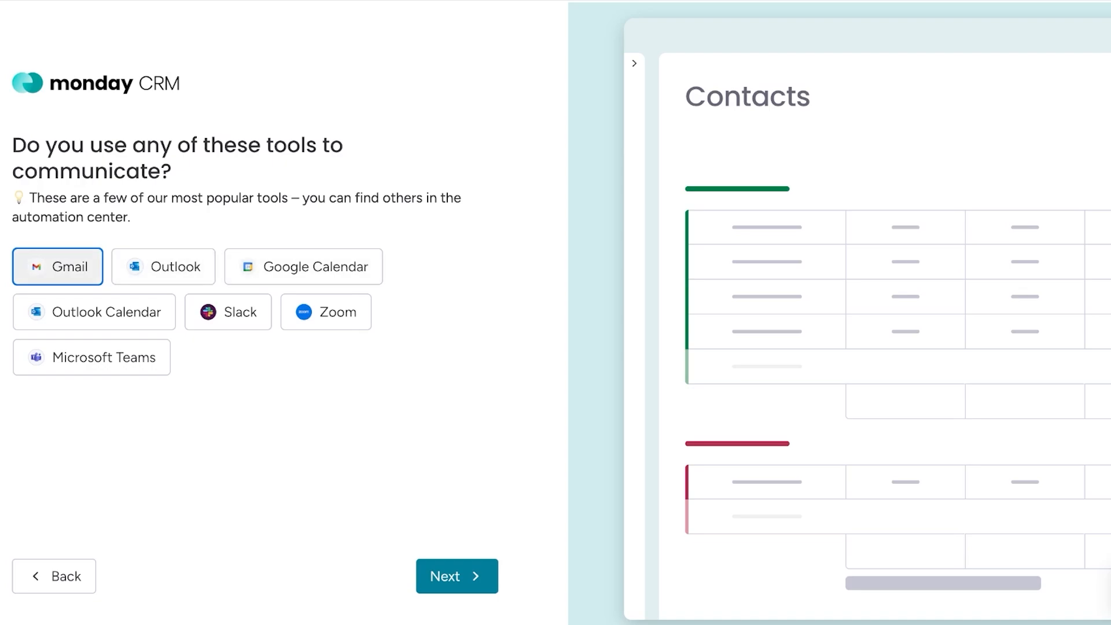
pyautogui.click(457, 576)
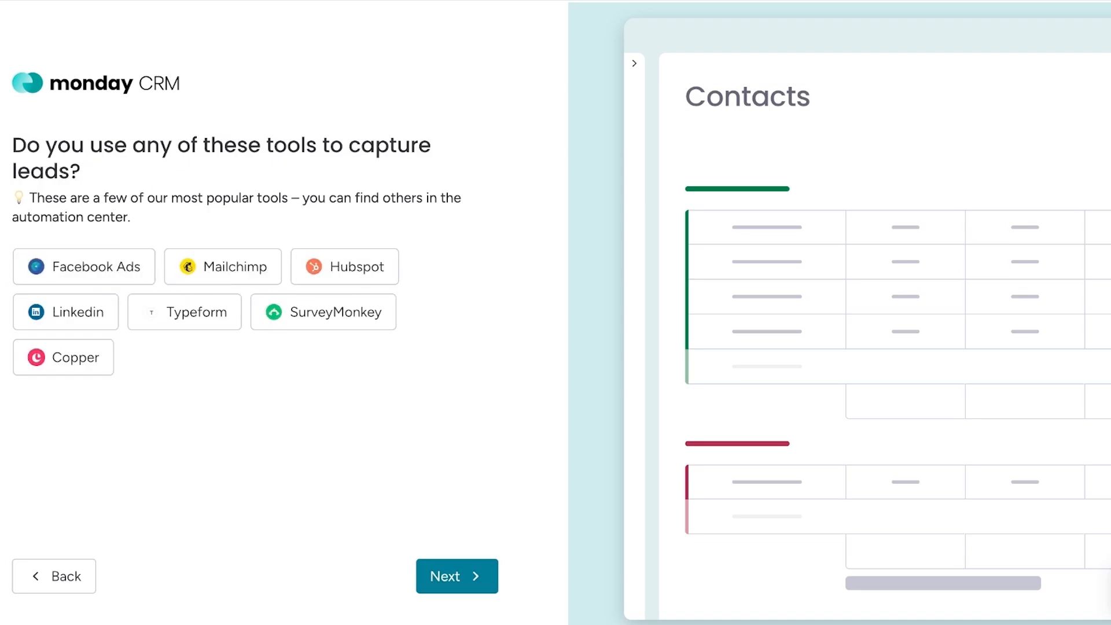
pyautogui.click(457, 576)
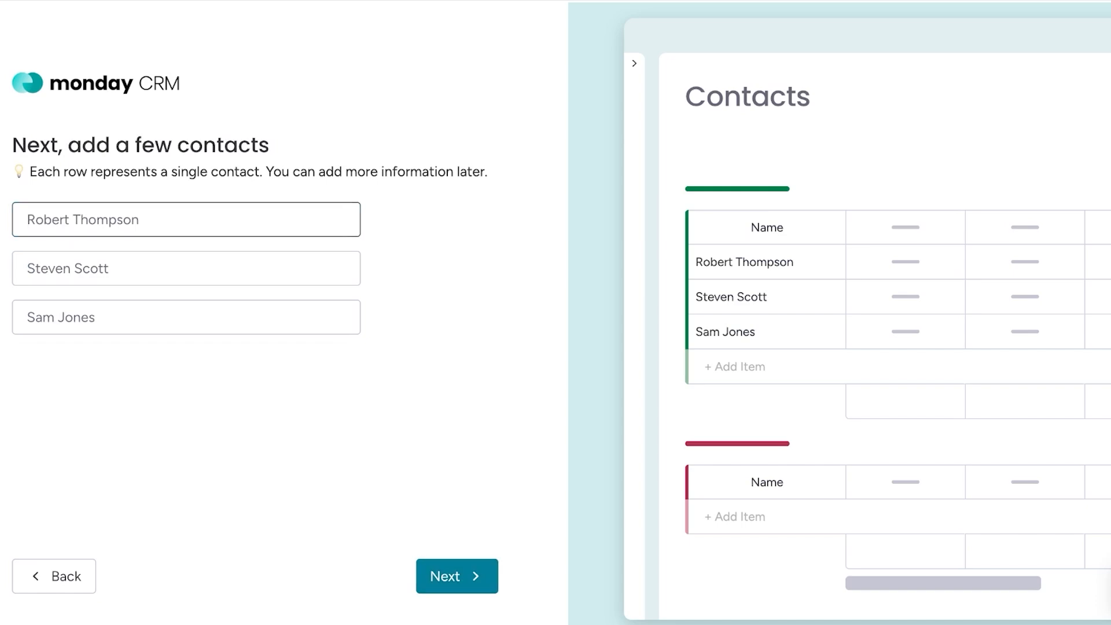
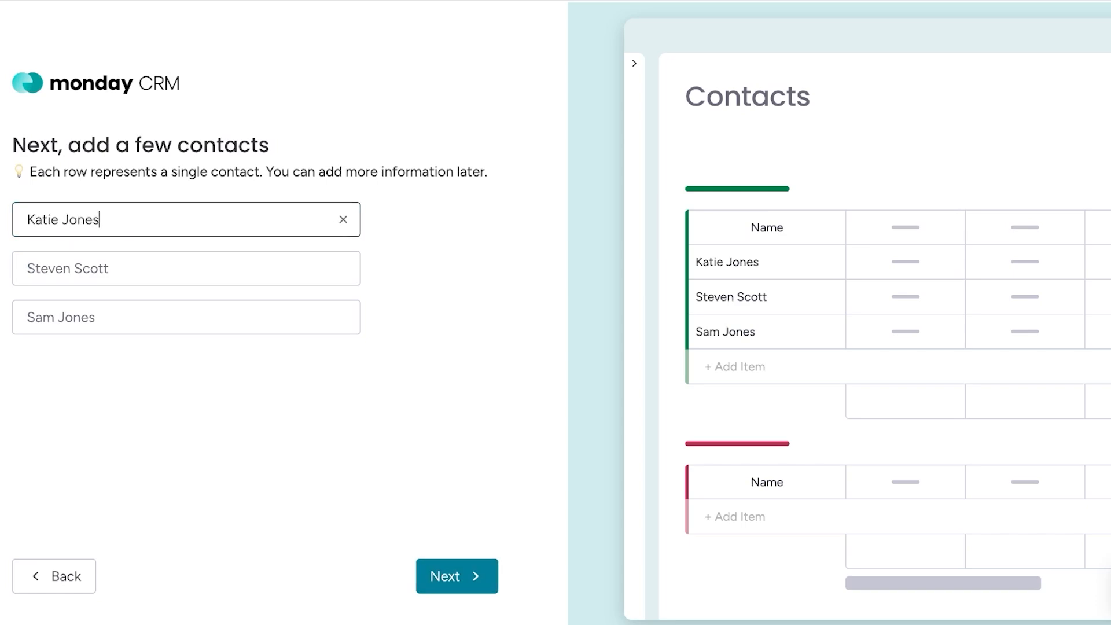
# - Add three contacts to the contacts board by entering each contact's full name and continue to the grouping question
pyautogui.click(187, 268)
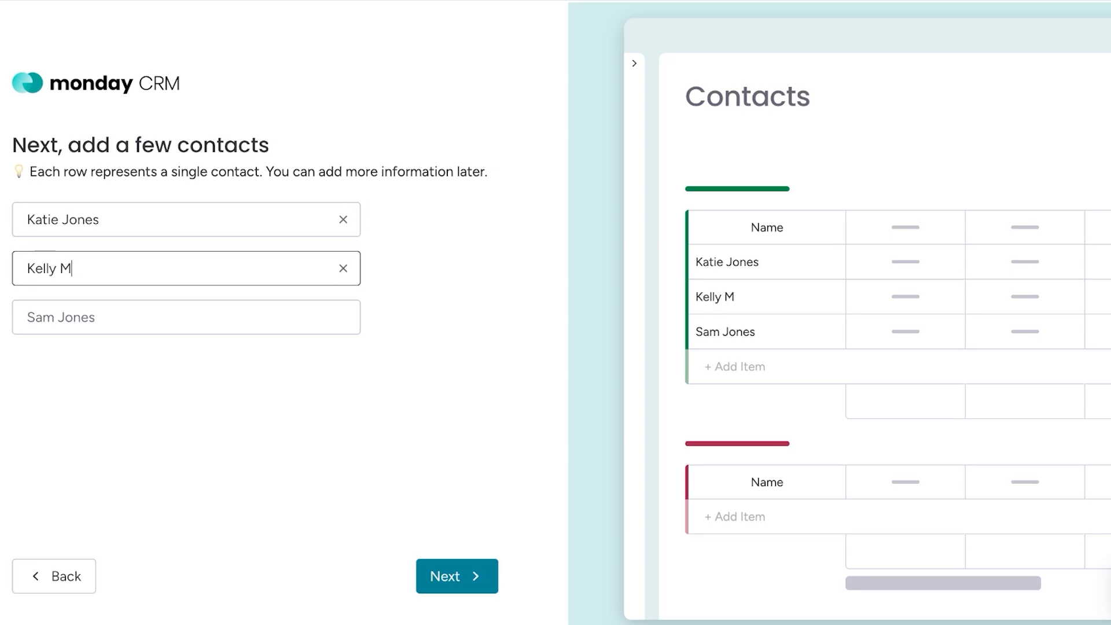
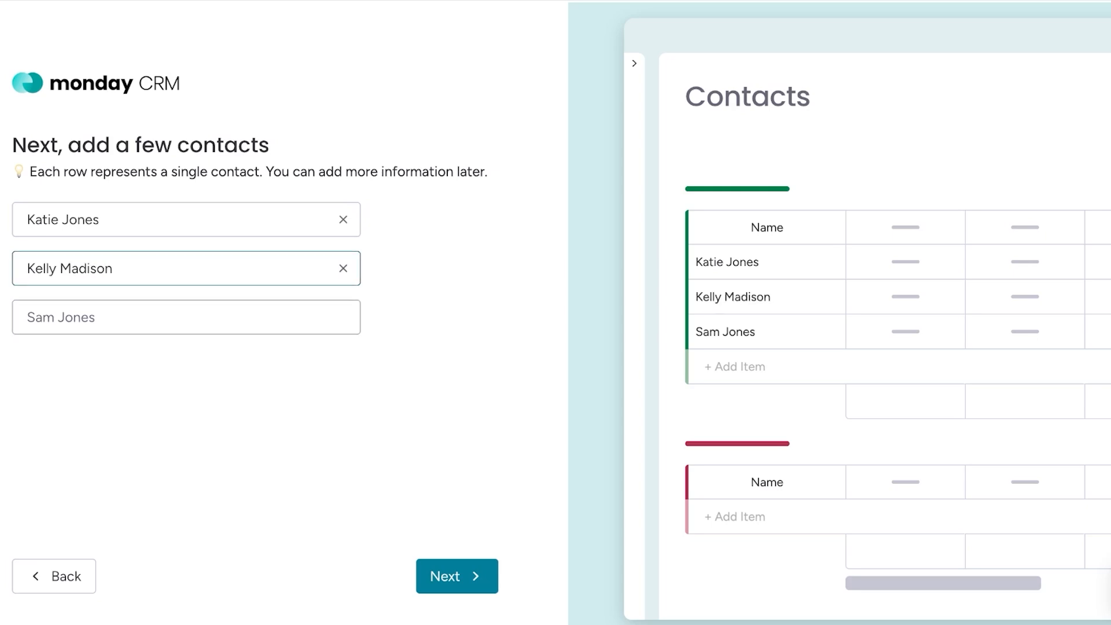
pyautogui.click(187, 317)
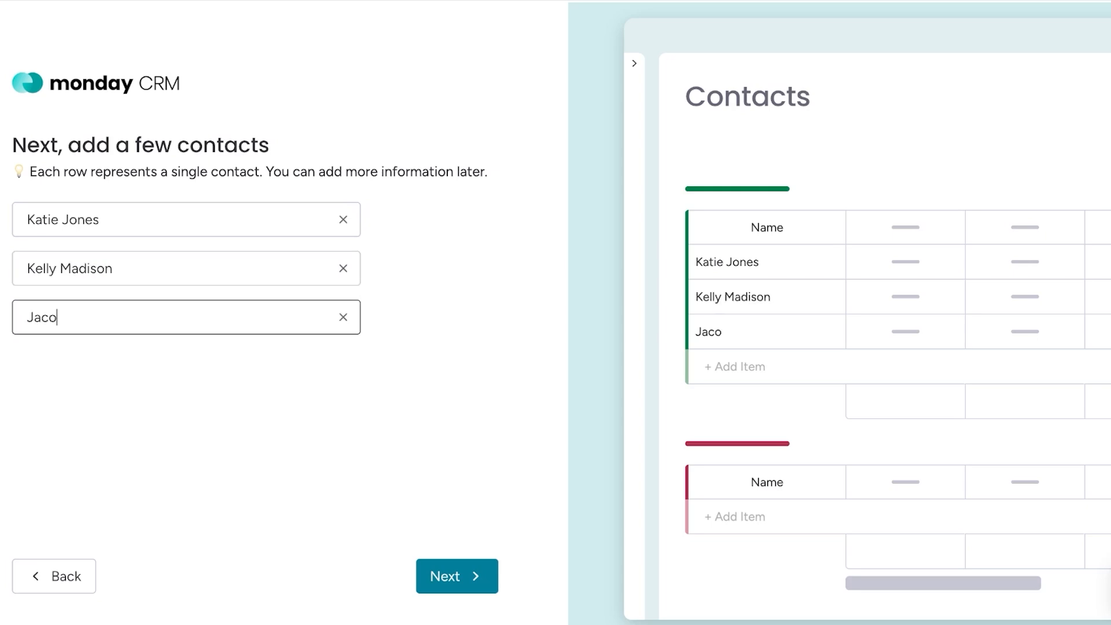
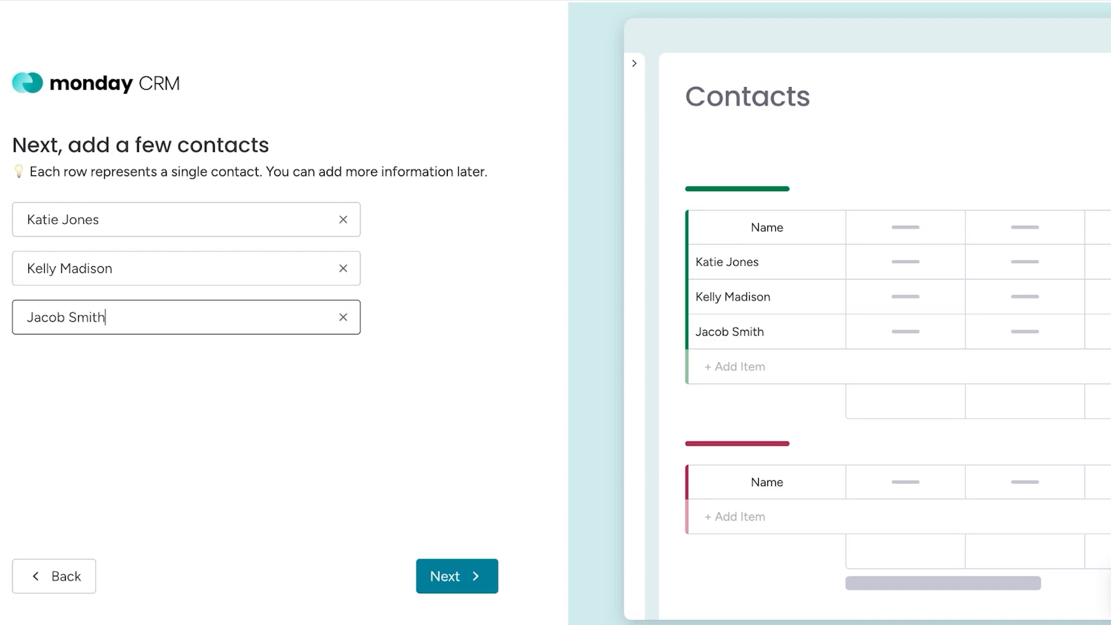
pyautogui.click(457, 576)
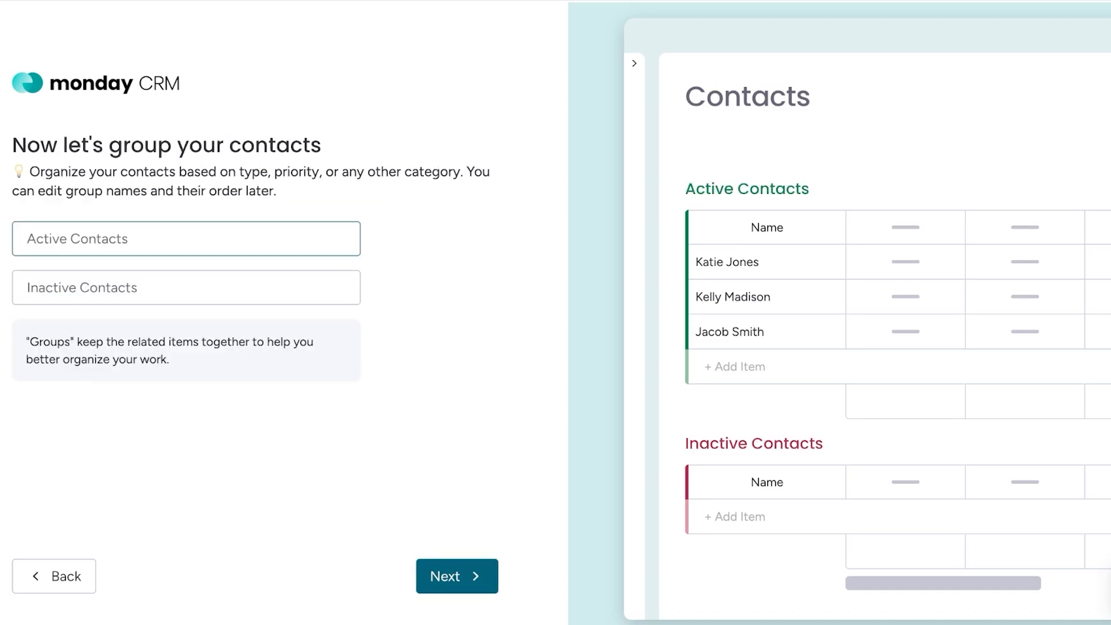
# - Name the two contact groups "Active Contacts" and "Inactive Contacts" and continue to the column selection
pyautogui.write('A')
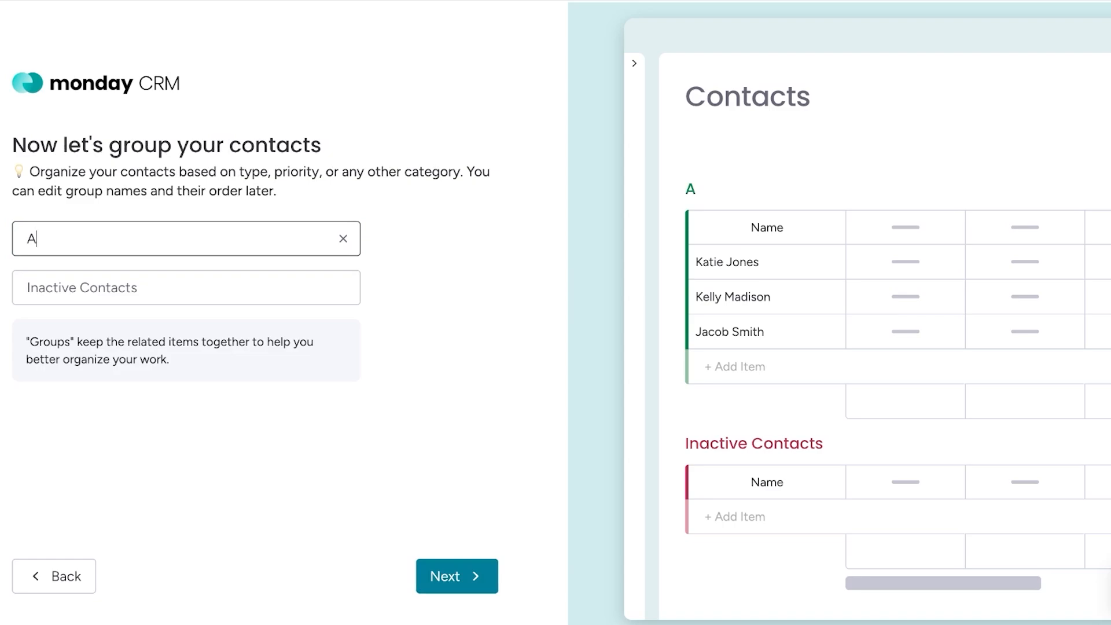
pyautogui.press('BackSpace')
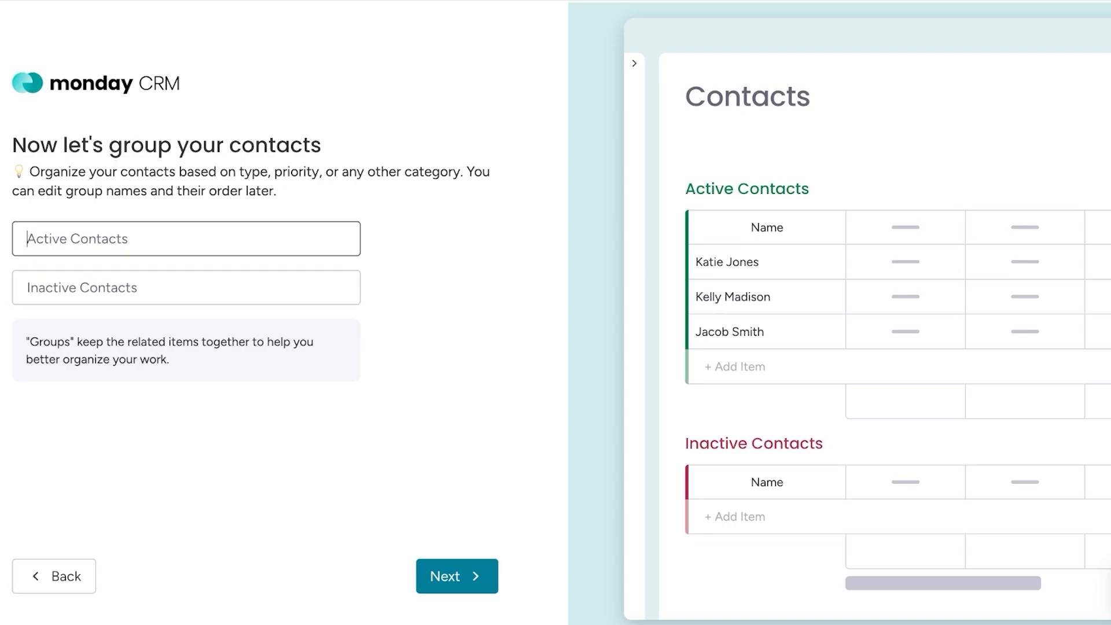
pyautogui.write('Acti')
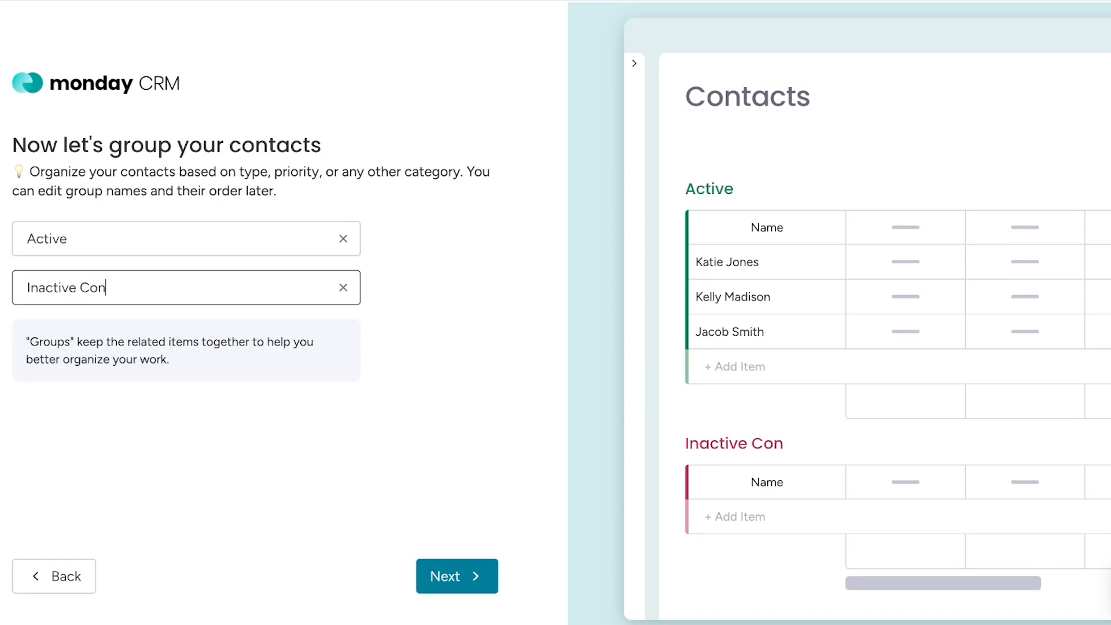
pyautogui.write('tacts')
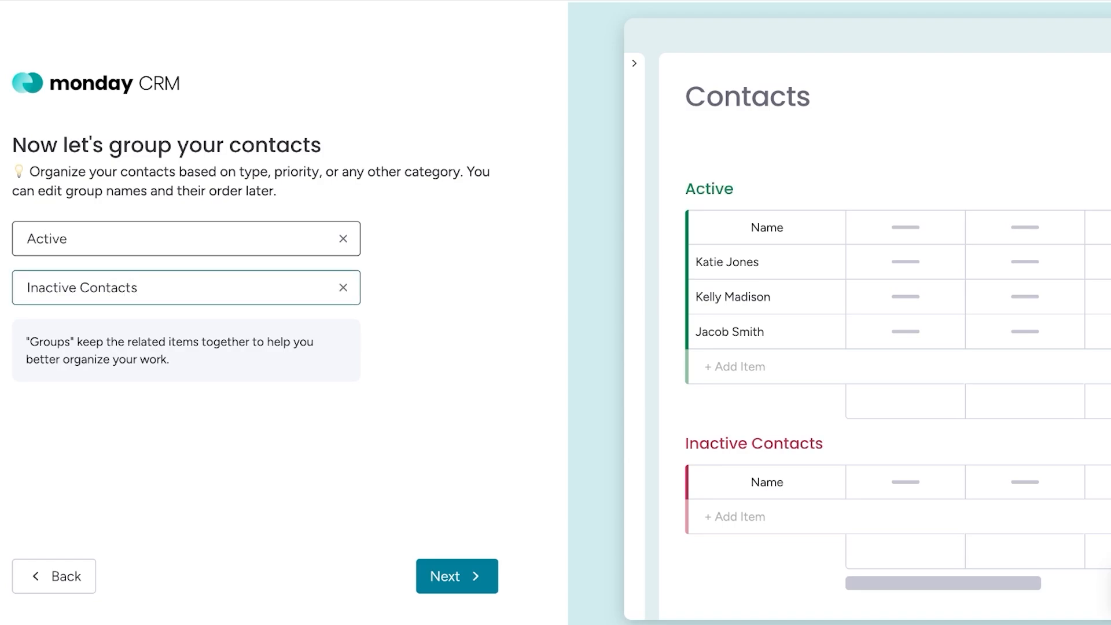
pyautogui.hotkey('ctrl', 'shift', 'Left')
pyautogui.hotkey('ctrl', 'c')
pyautogui.click(70, 239)
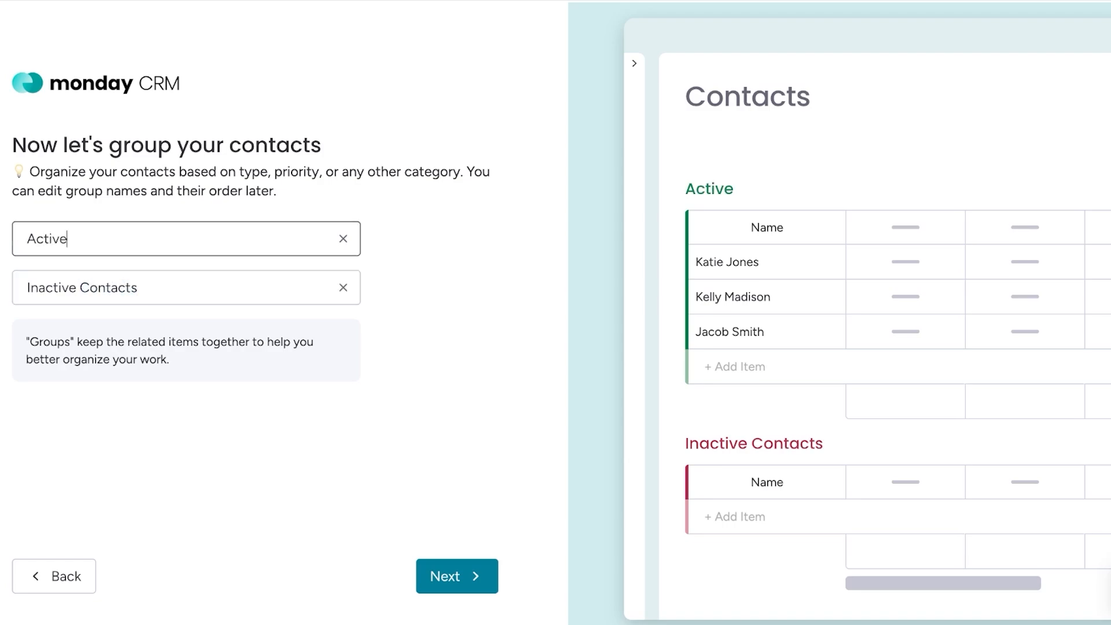
pyautogui.hotkey('ctrl', 'v')
pyautogui.click(457, 576)
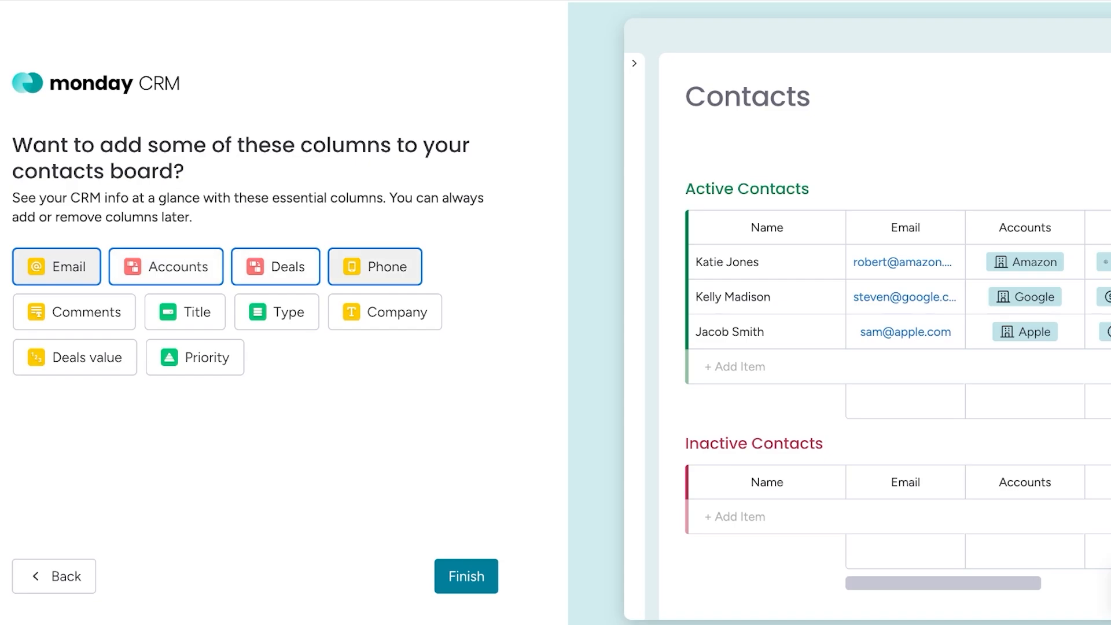
# - Leave out the Phone column, add Type, Company, Deals value and Priority to the preselected columns, and finish the board setup
pyautogui.click(375, 266)
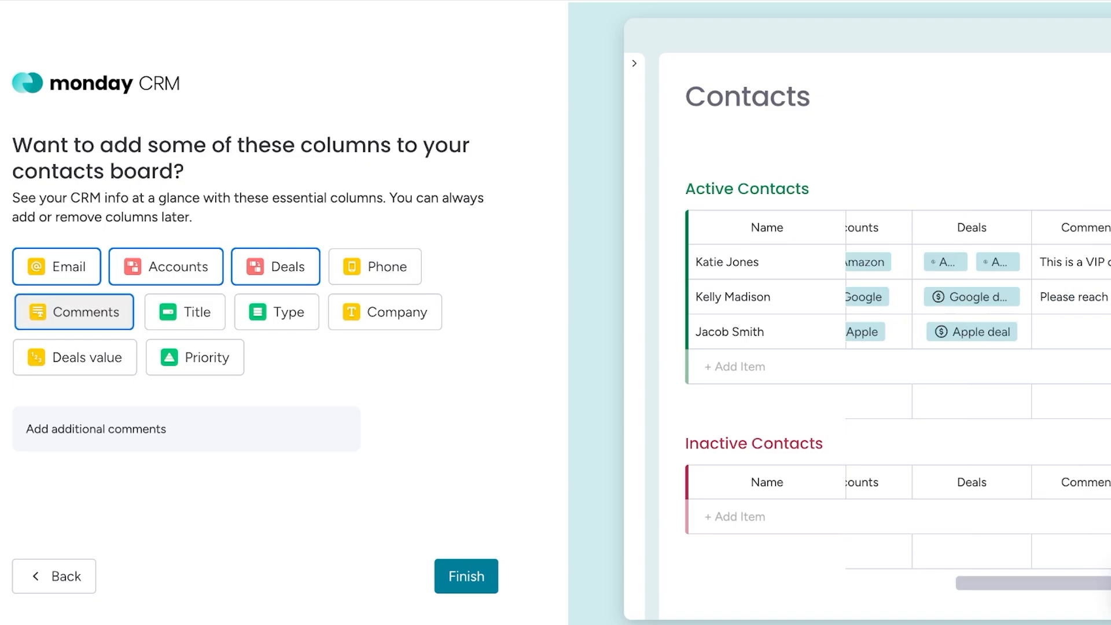
pyautogui.click(185, 312)
pyautogui.click(185, 311)
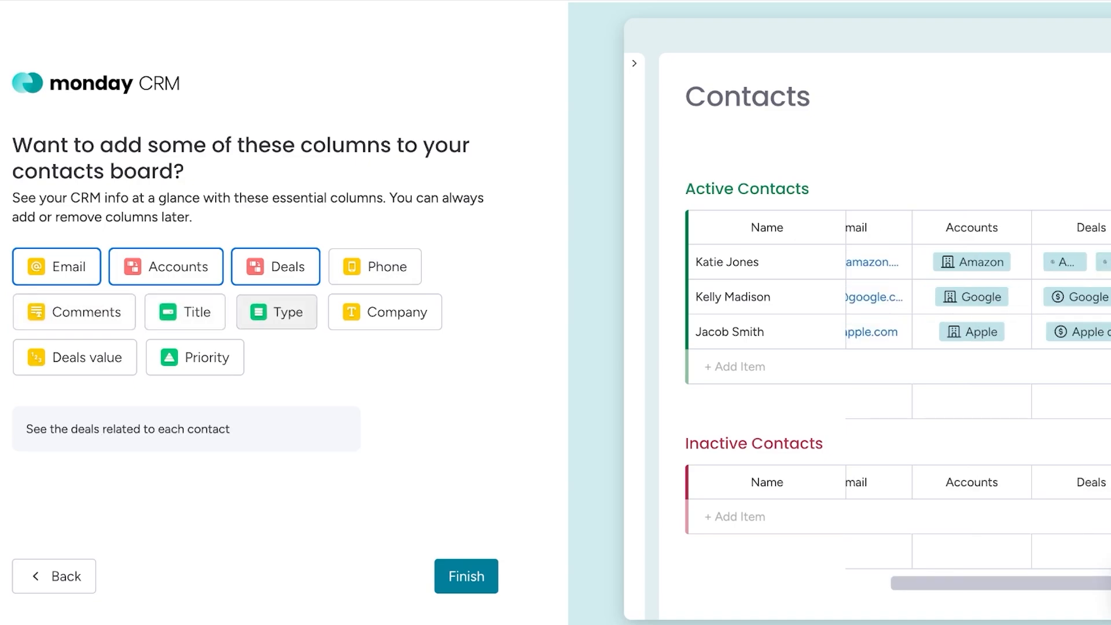
pyautogui.click(276, 311)
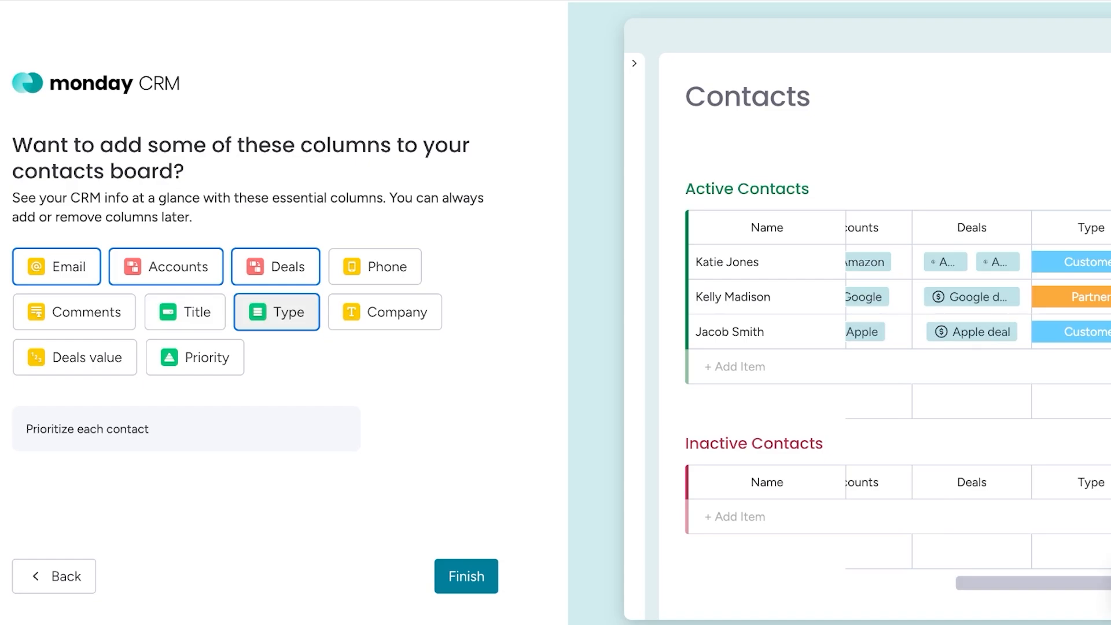
pyautogui.click(386, 312)
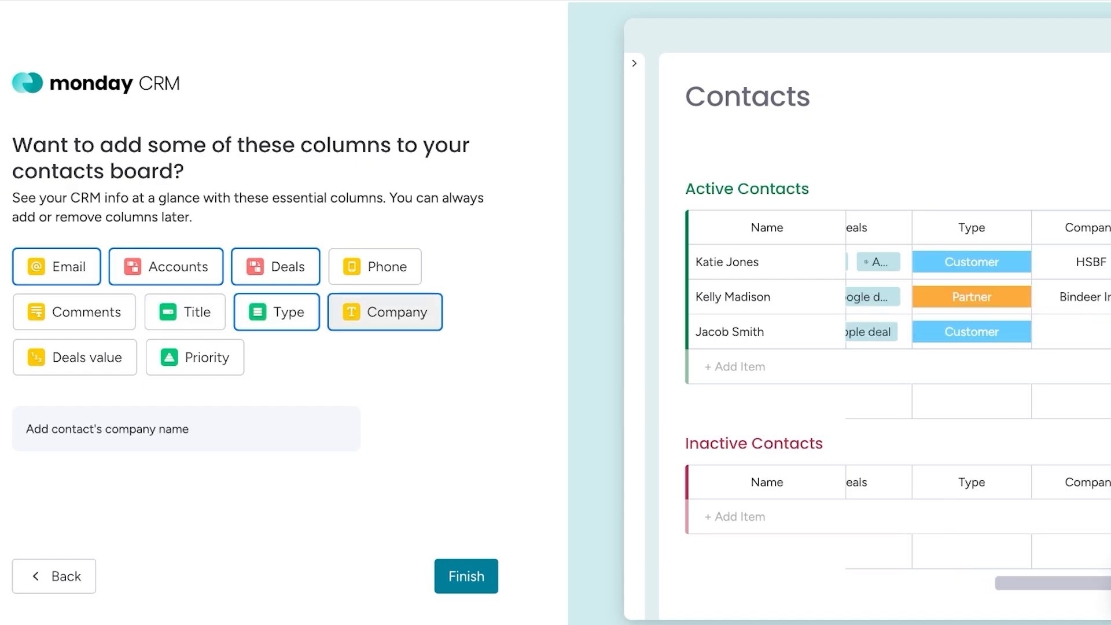
pyautogui.click(75, 357)
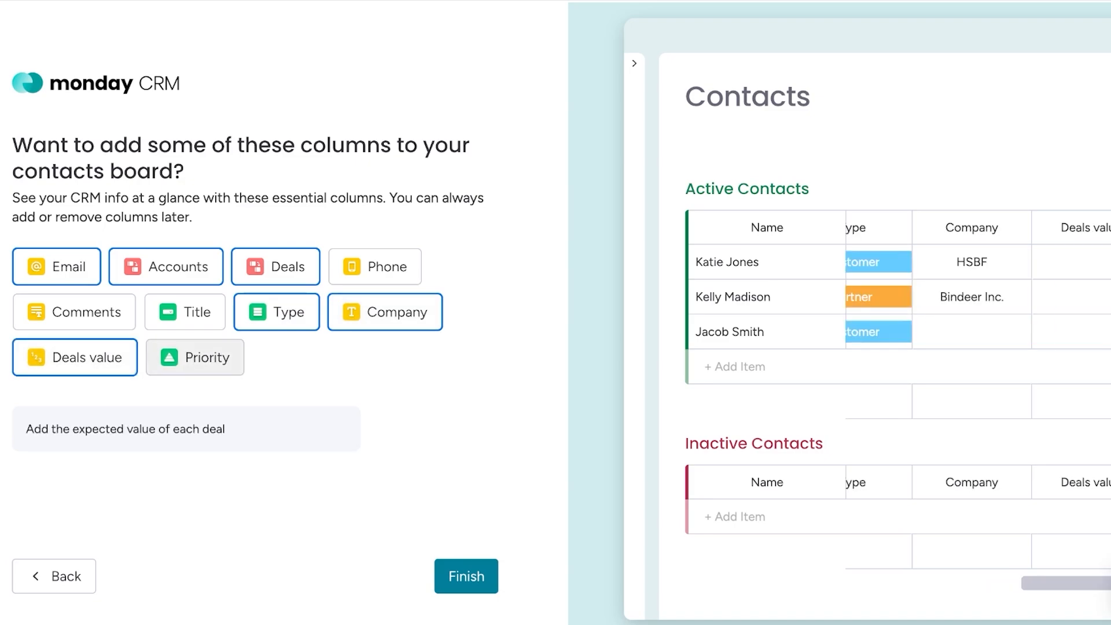
pyautogui.click(195, 357)
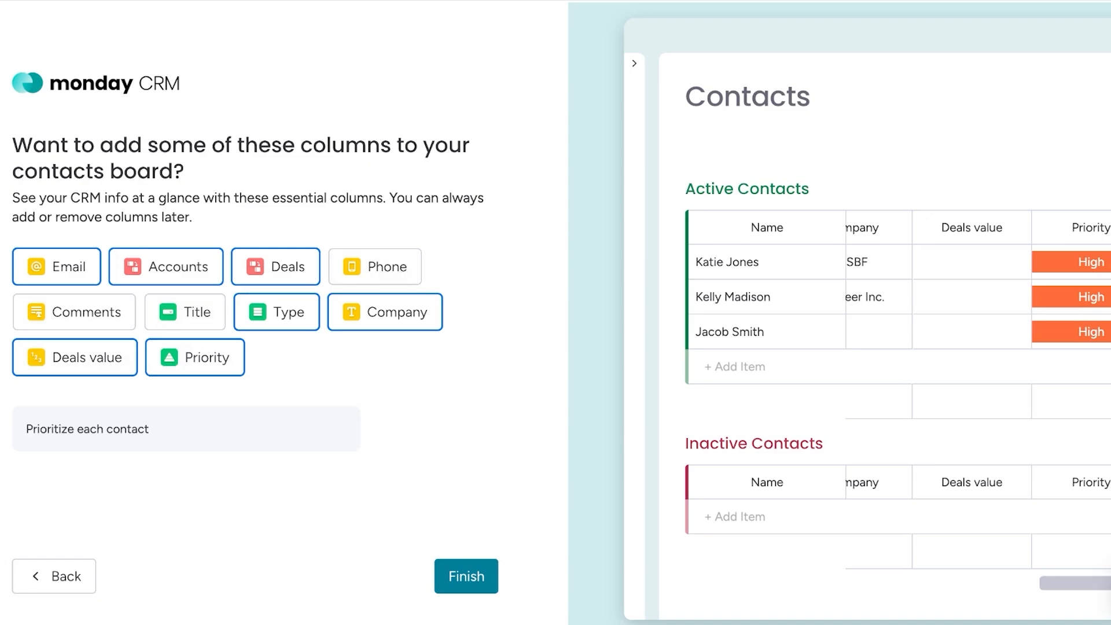
pyautogui.click(466, 576)
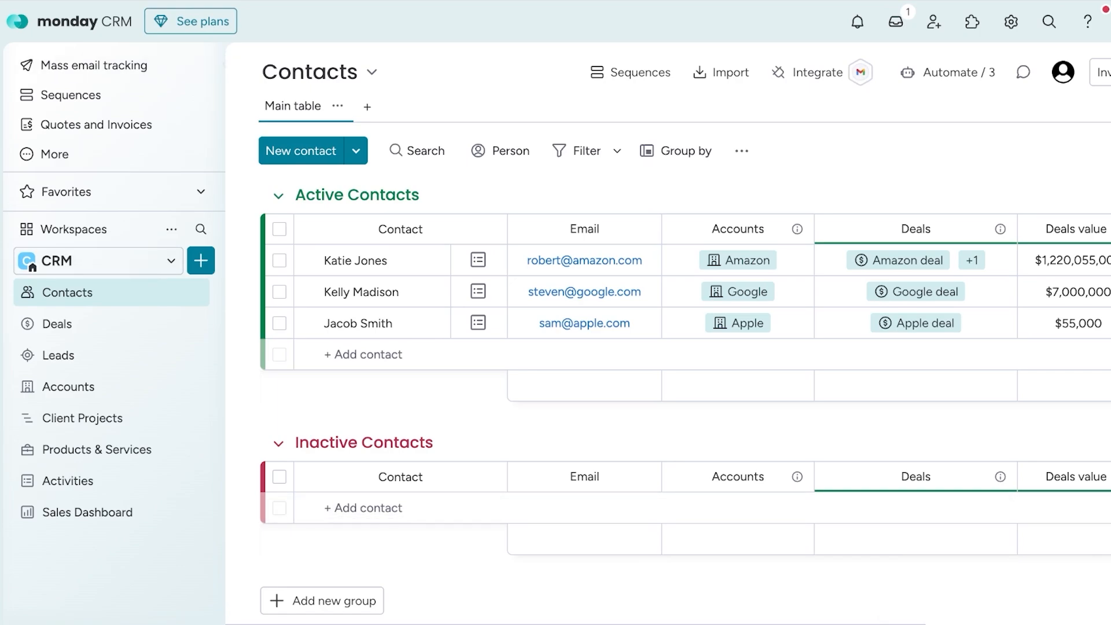
# - Open Mass email tracking, then personalize the navigation menu by pinning Home and My work and save the changes
pyautogui.click(93, 65)
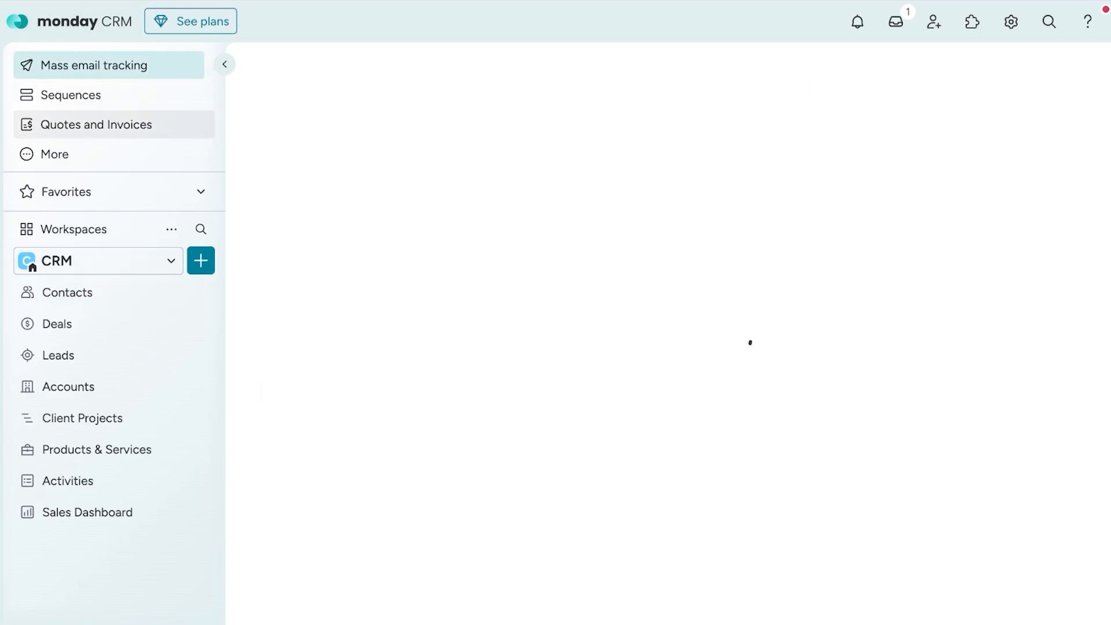
pyautogui.moveTo(92, 153)
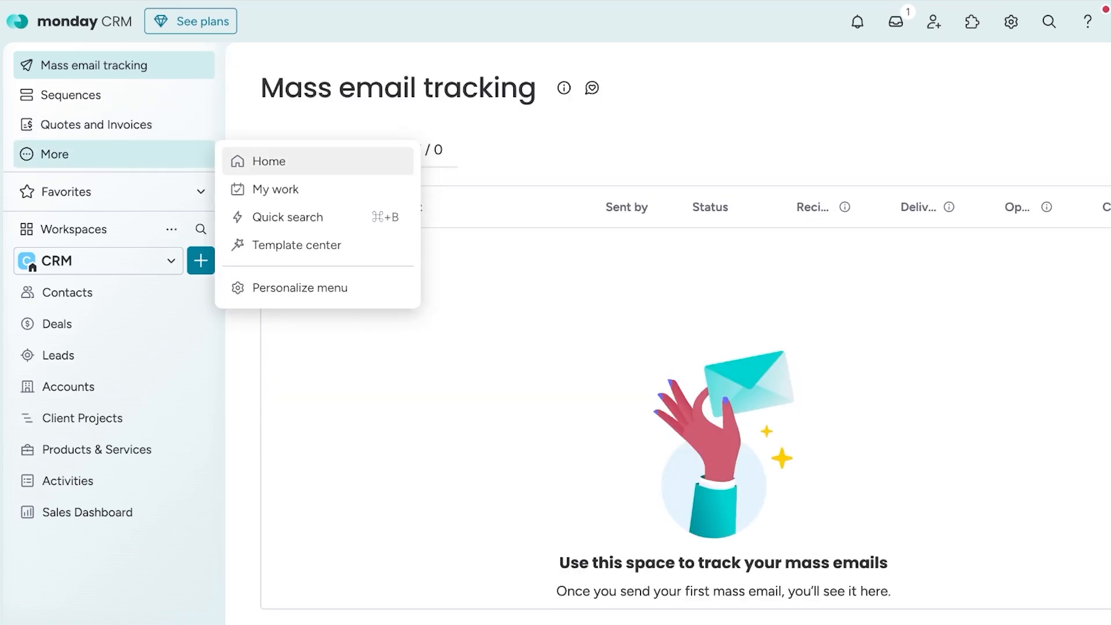
pyautogui.click(300, 288)
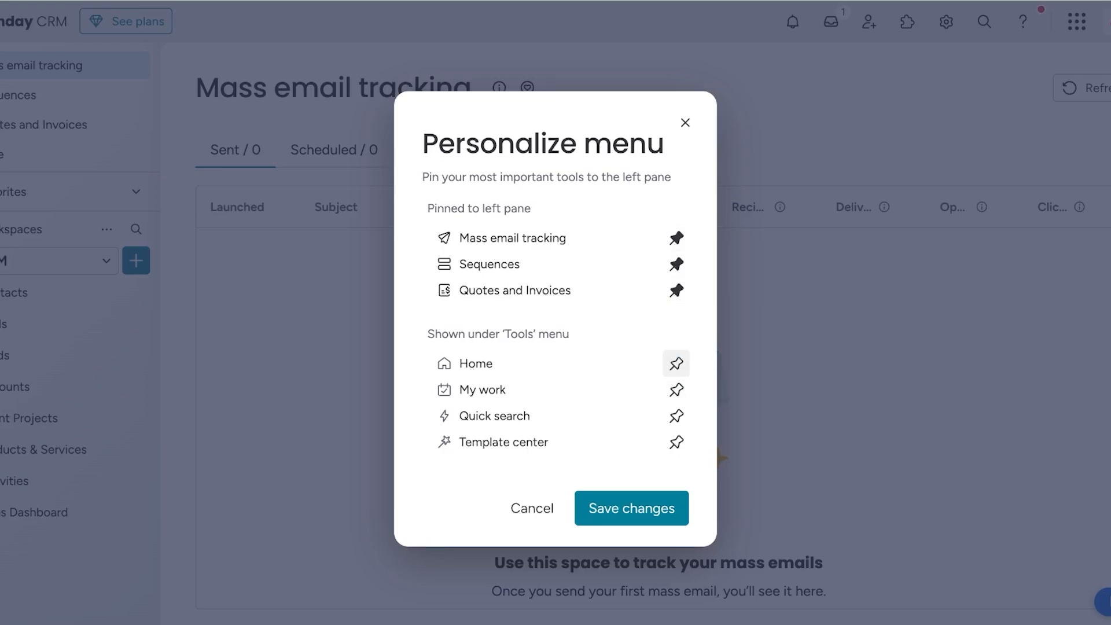
pyautogui.click(676, 363)
pyautogui.click(675, 389)
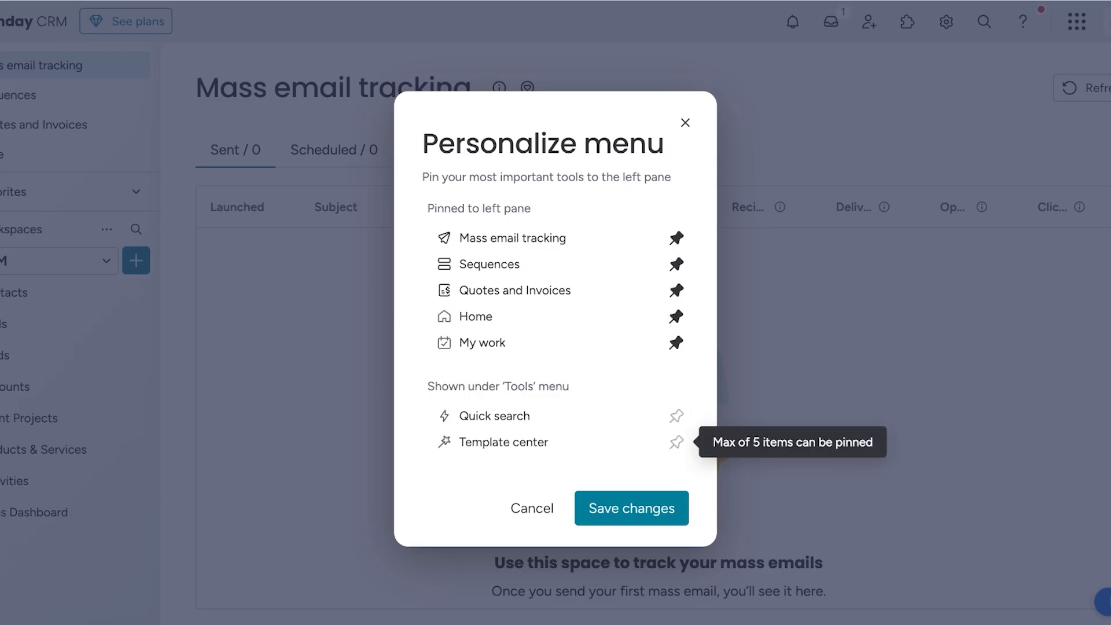
pyautogui.click(631, 508)
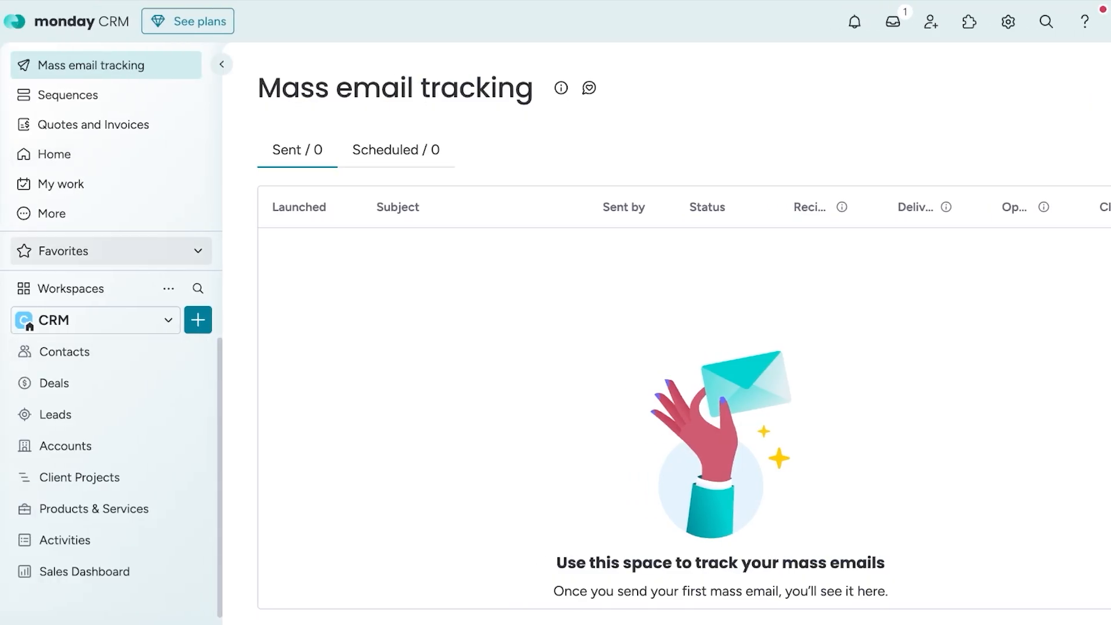
pyautogui.click(197, 250)
pyautogui.click(198, 221)
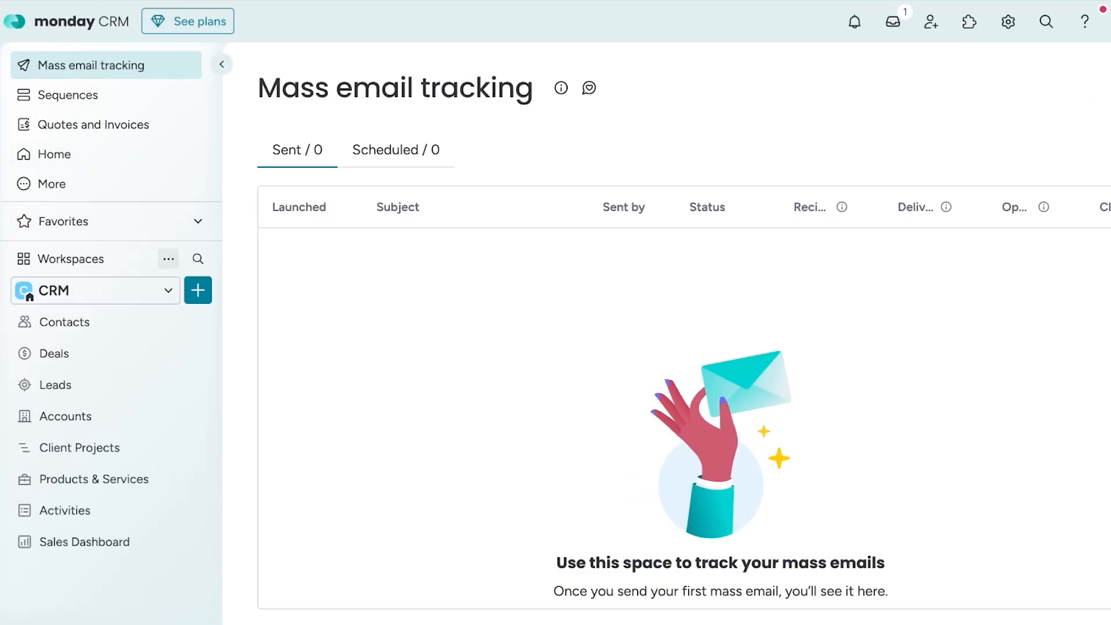
pyautogui.click(96, 291)
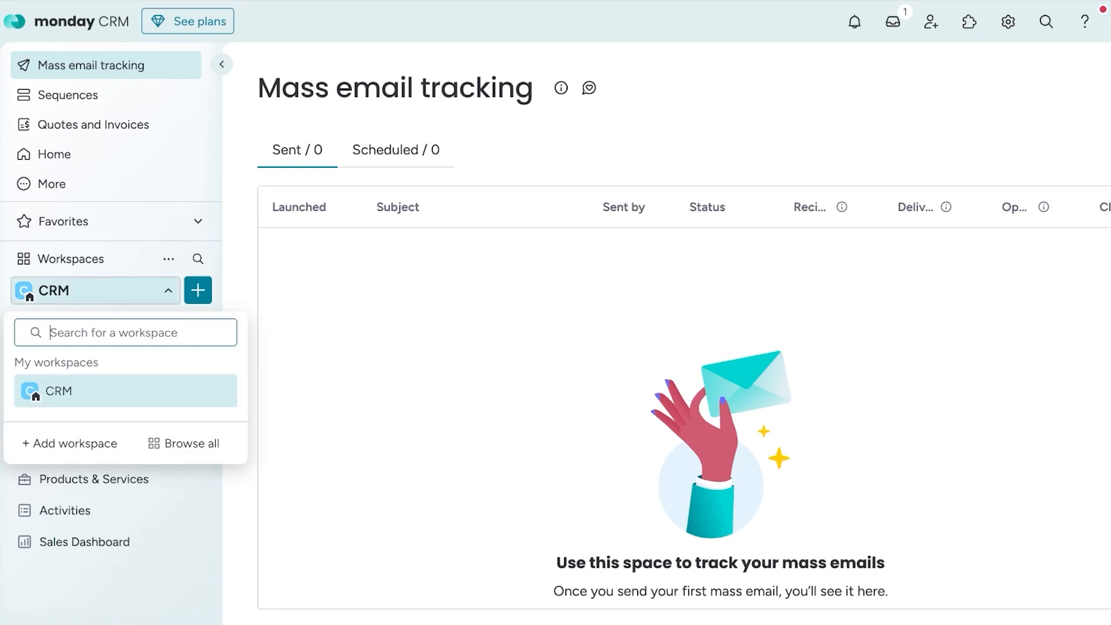
pyautogui.click(34, 392)
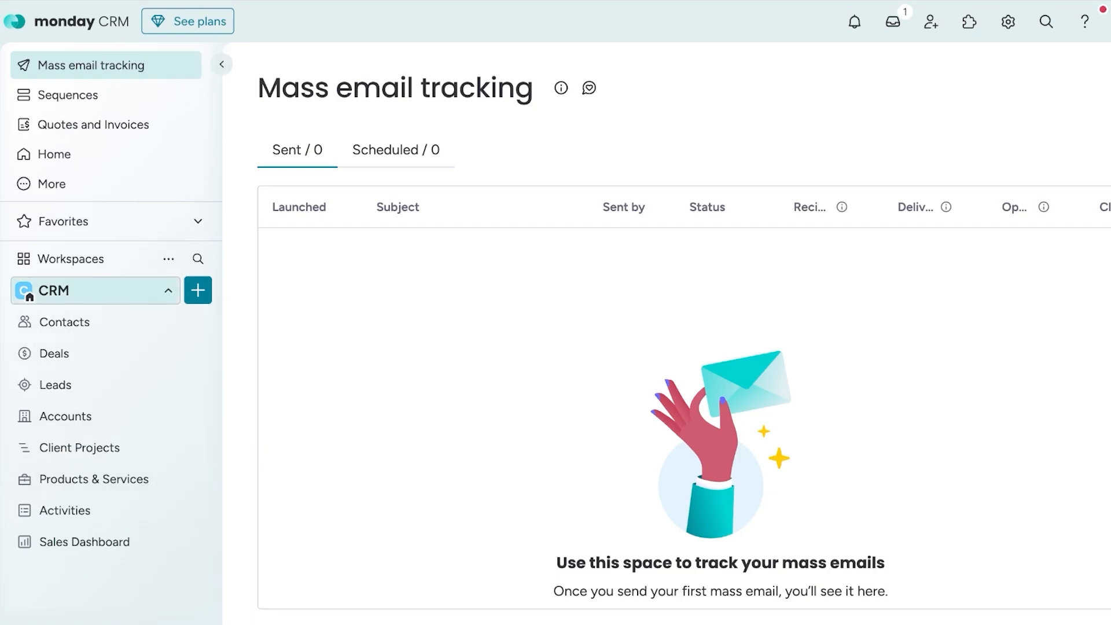
pyautogui.click(96, 290)
# - Try to rename the CRM workspace as "WP"
pyautogui.click(169, 258)
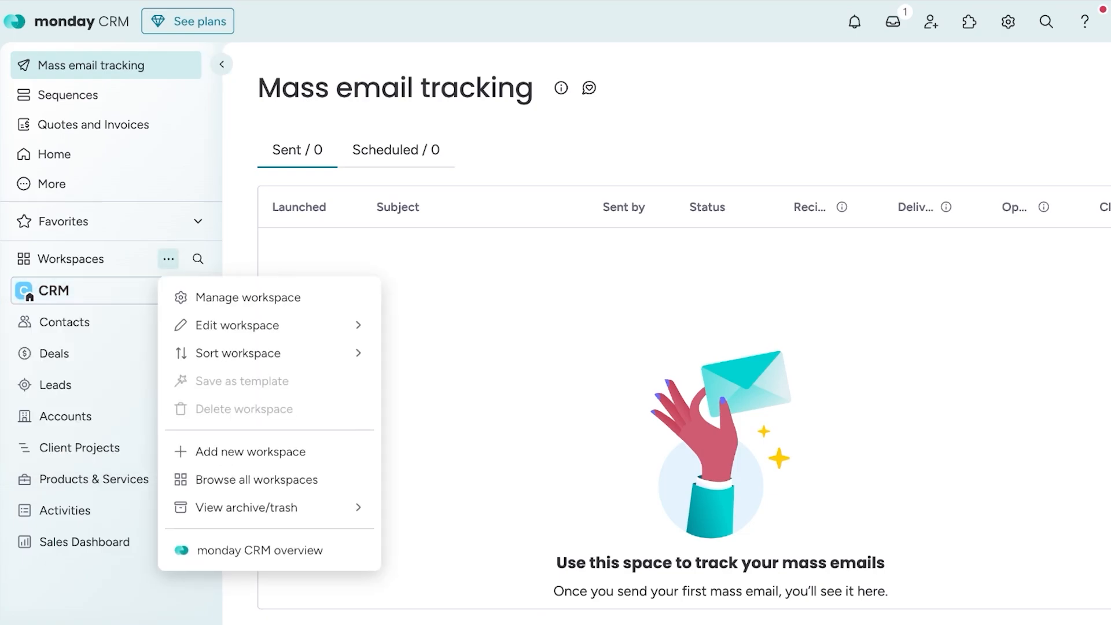
pyautogui.moveTo(260, 325)
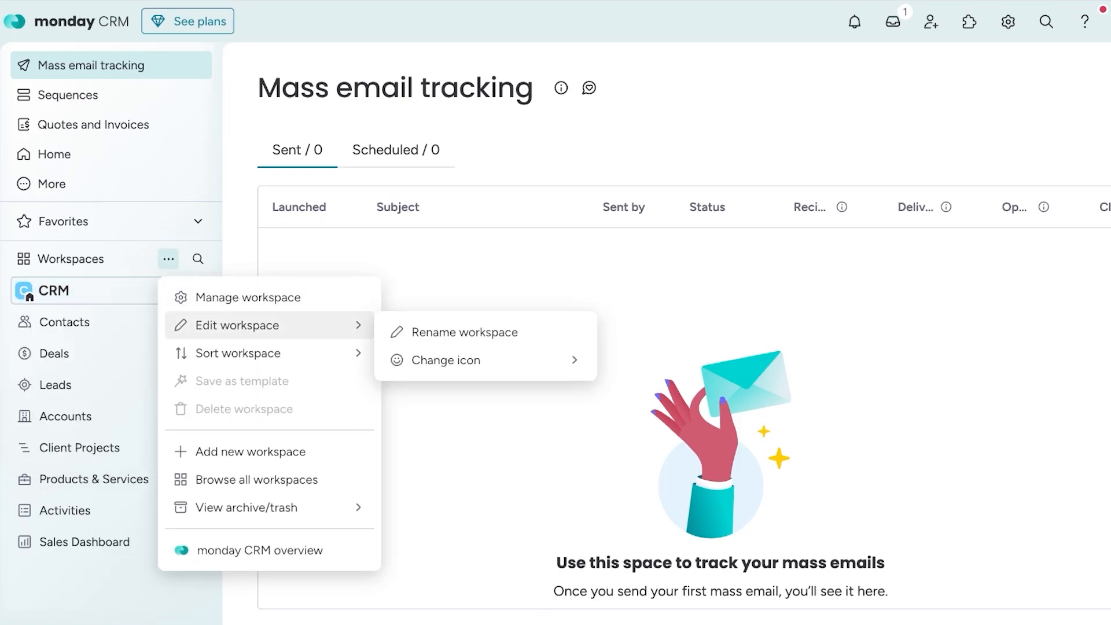
pyautogui.click(463, 332)
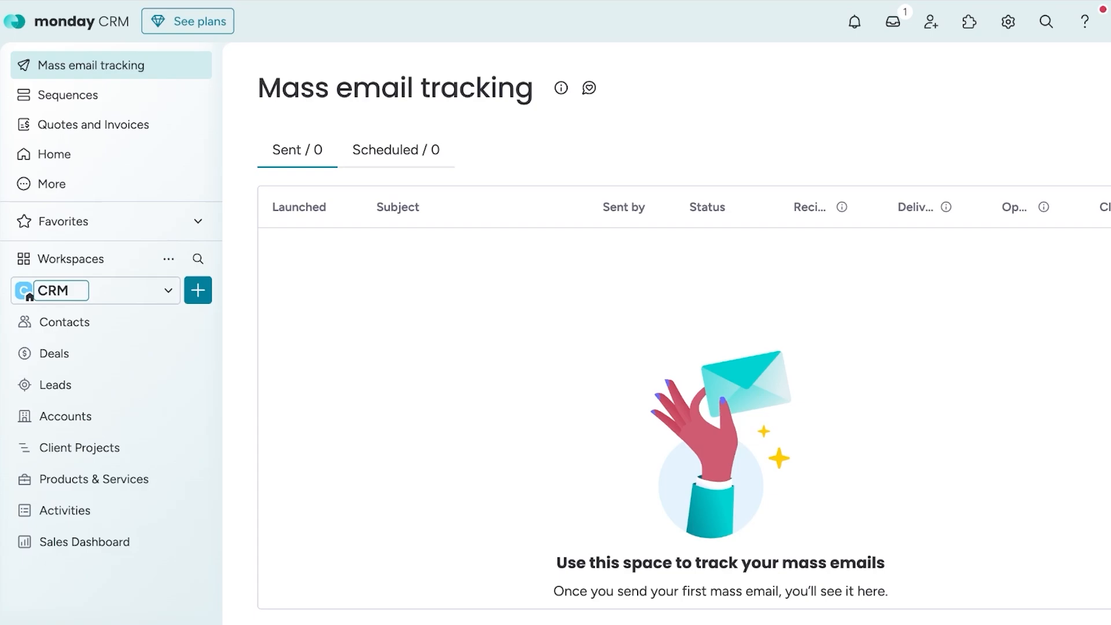
pyautogui.press('BackSpace')
pyautogui.press('BackSpace')
pyautogui.press('BackSpace')
pyautogui.write('WP')
pyautogui.press('Tab')
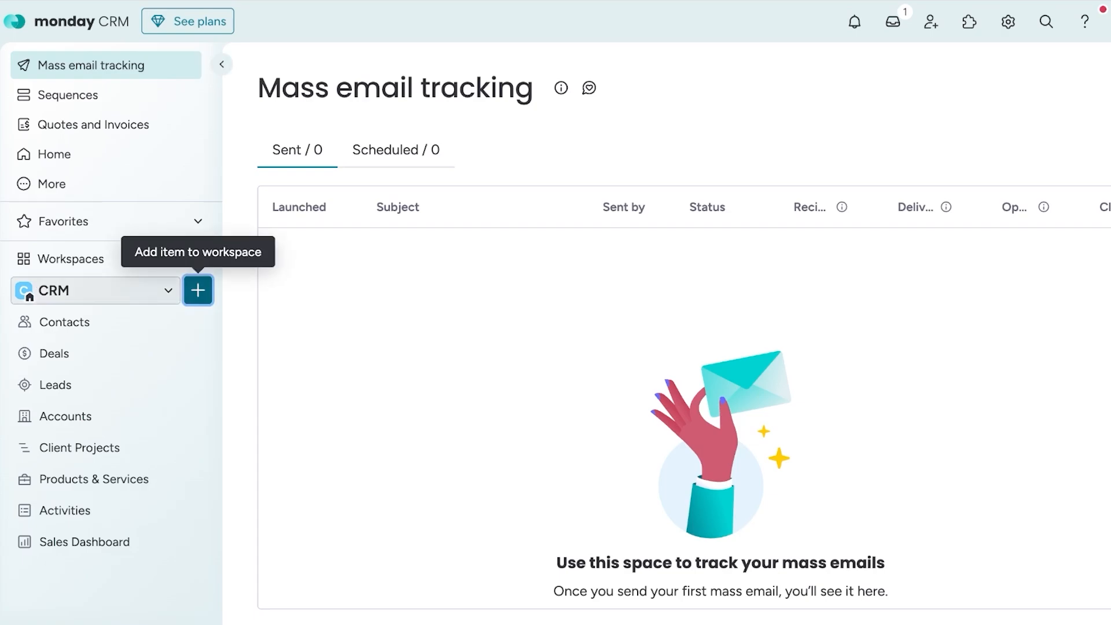
pyautogui.click(96, 290)
pyautogui.click(198, 258)
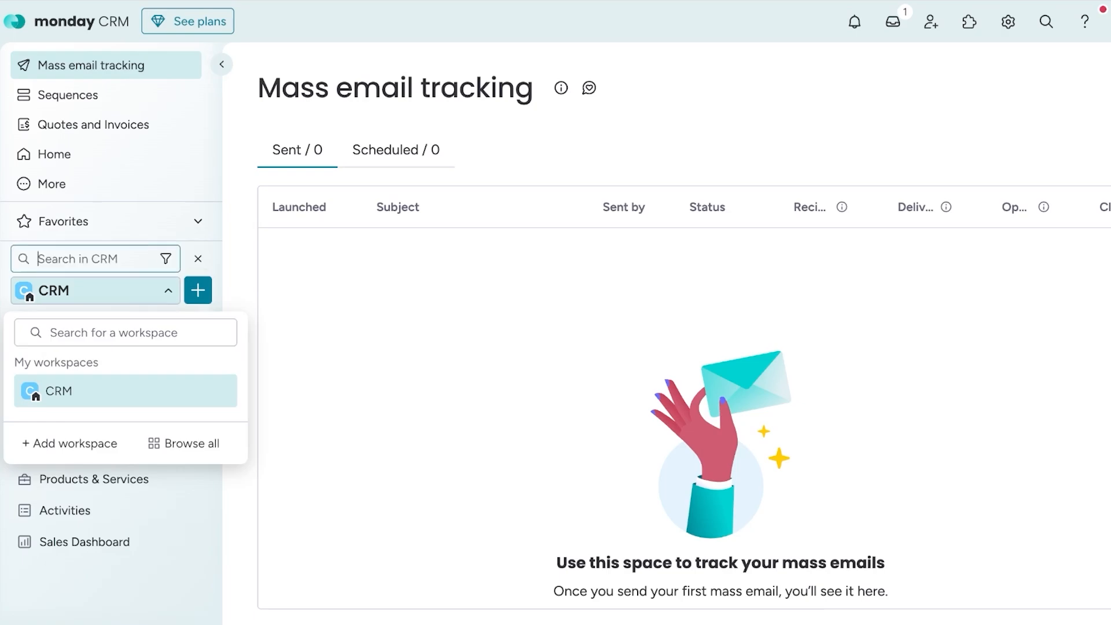
pyautogui.click(166, 258)
pyautogui.click(166, 258)
# - Rename the CRM workspace, replacing its current name with a person's first name
pyautogui.click(168, 259)
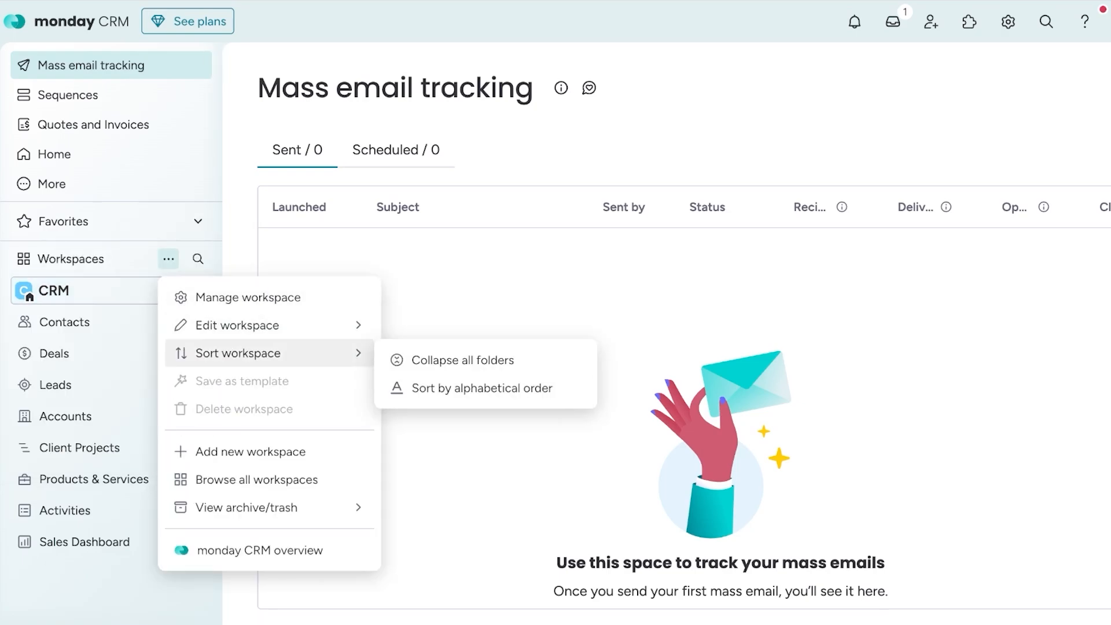
pyautogui.moveTo(269, 325)
pyautogui.click(457, 332)
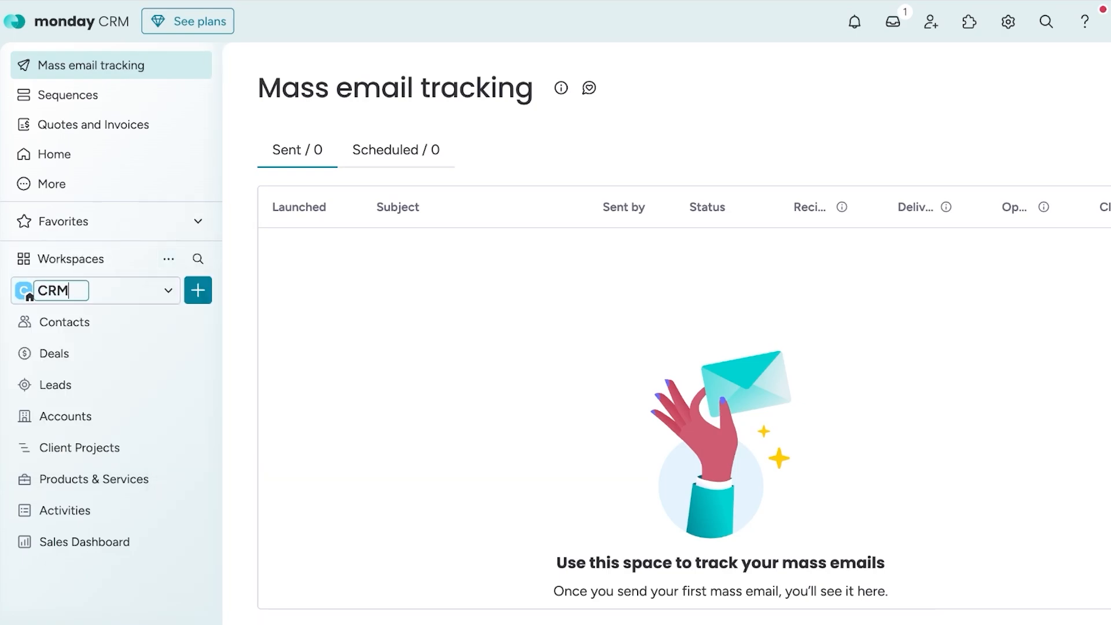
pyautogui.write('W')
pyautogui.press('BackSpace')
pyautogui.write('Spencer')
pyautogui.press('Return')
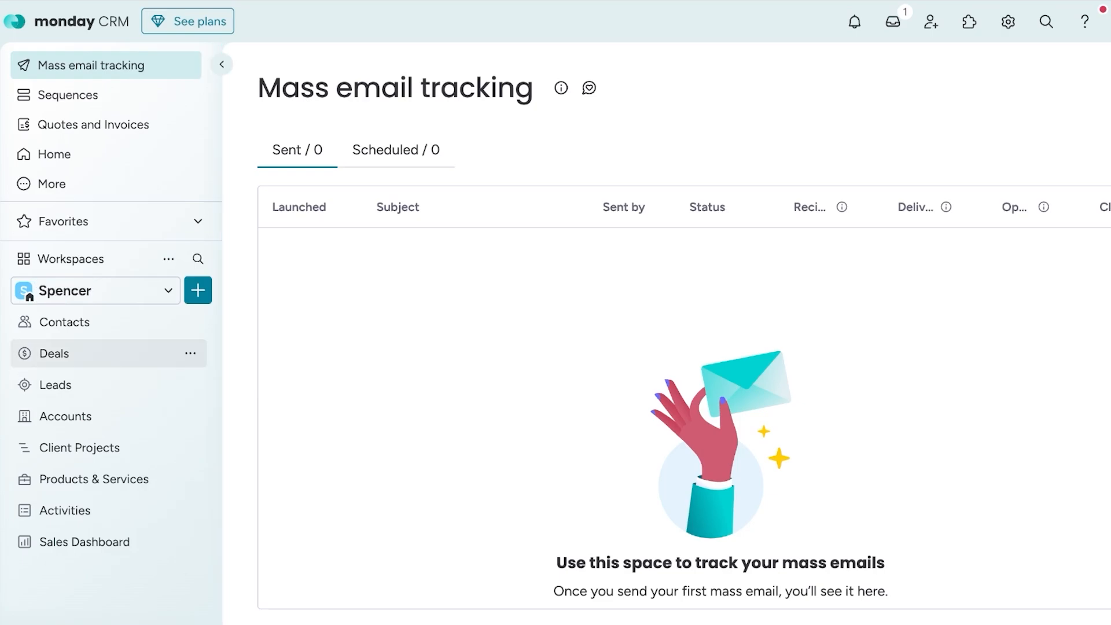
# - Open the Contacts board and add a Kanban view to it
pyautogui.click(64, 321)
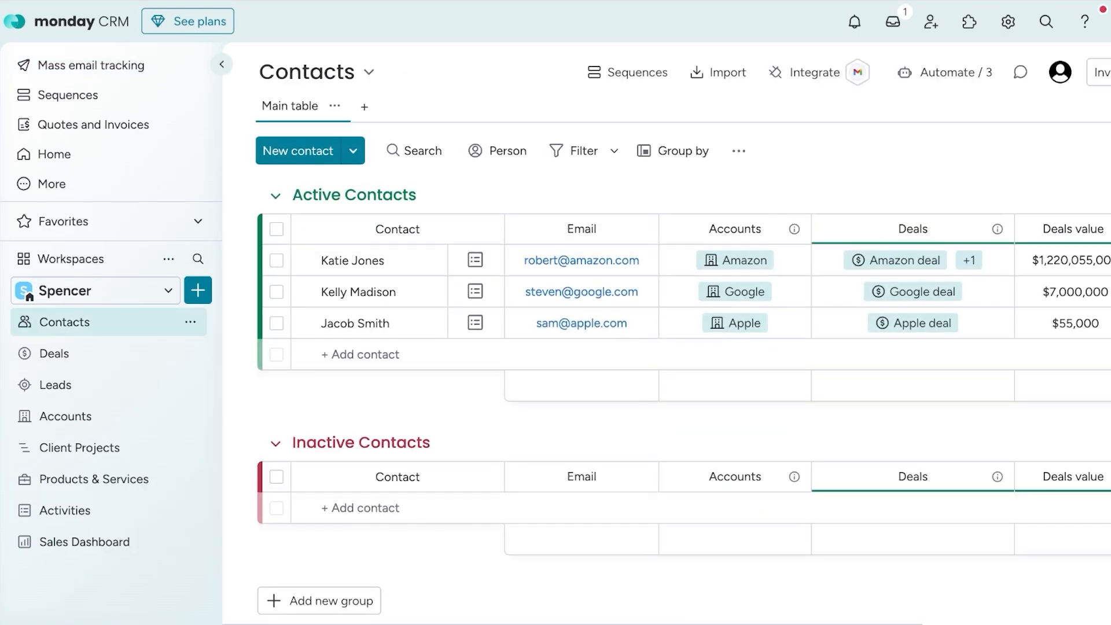
pyautogui.click(334, 105)
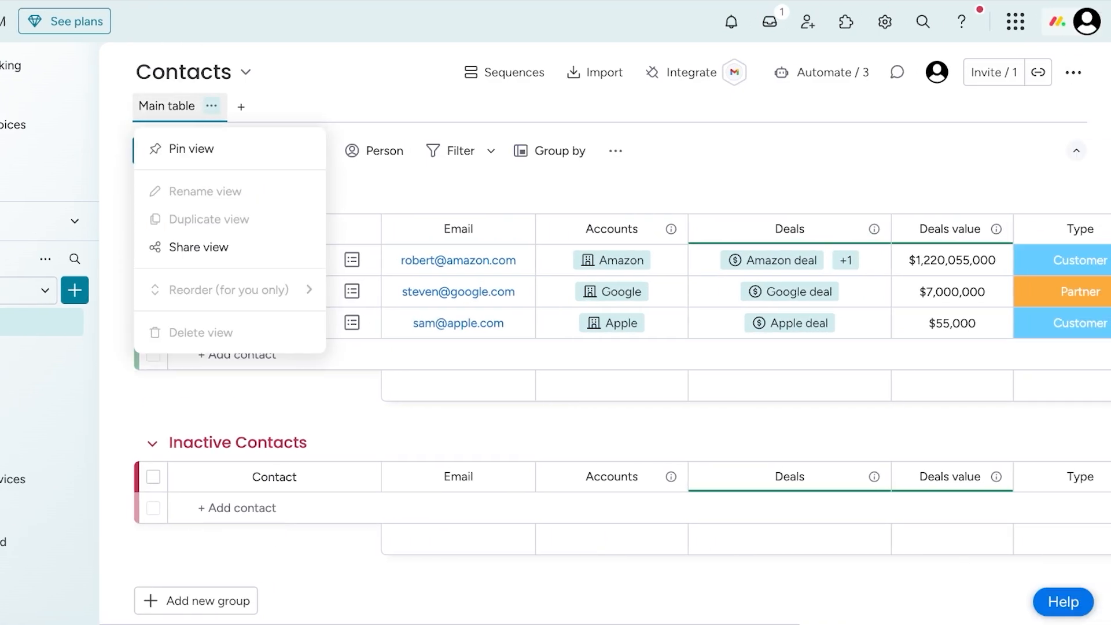
pyautogui.click(241, 107)
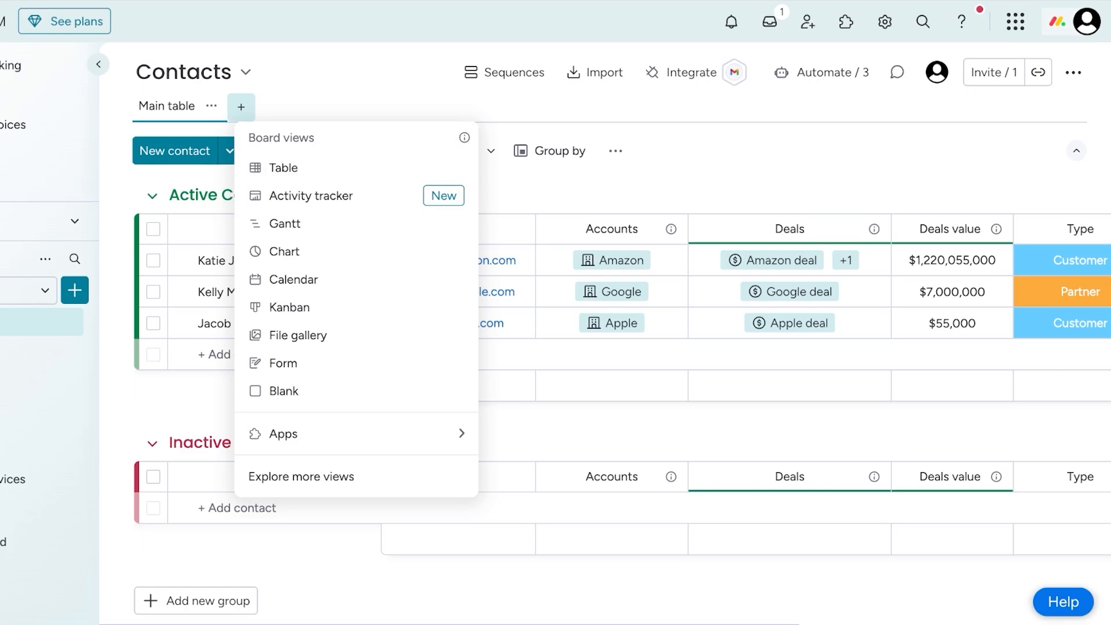
pyautogui.click(289, 306)
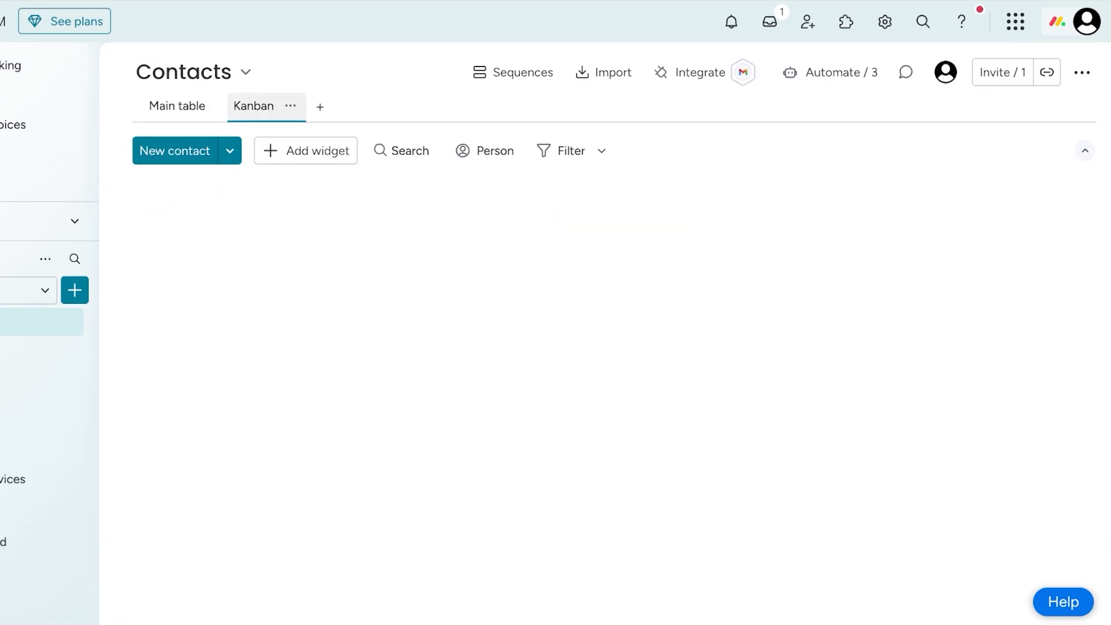
pyautogui.click(166, 106)
pyautogui.click(264, 106)
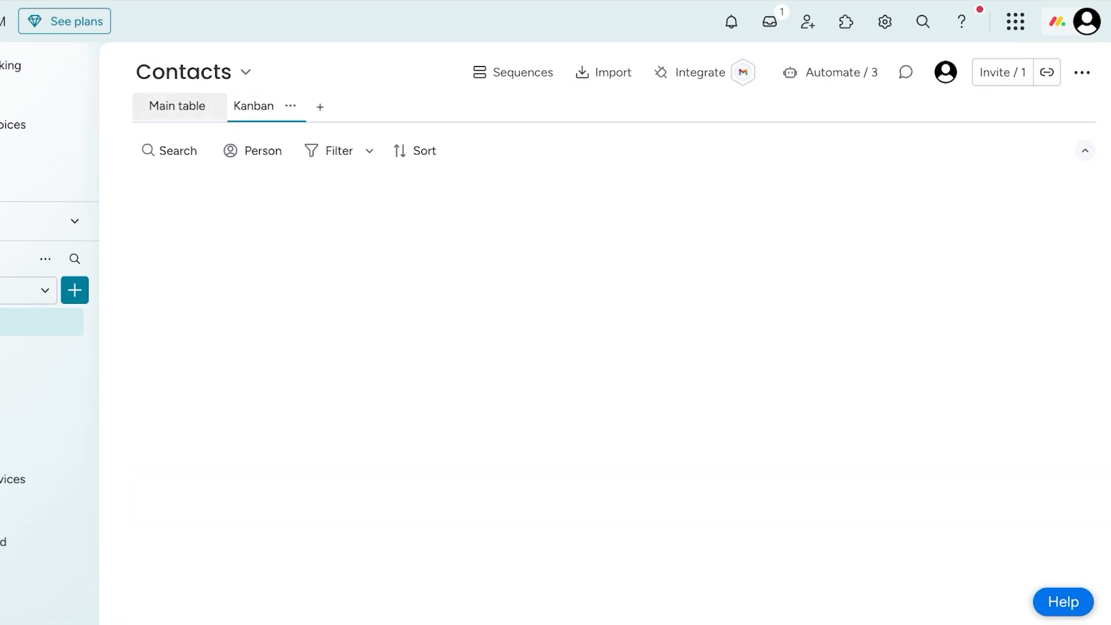
pyautogui.click(211, 105)
pyautogui.click(263, 105)
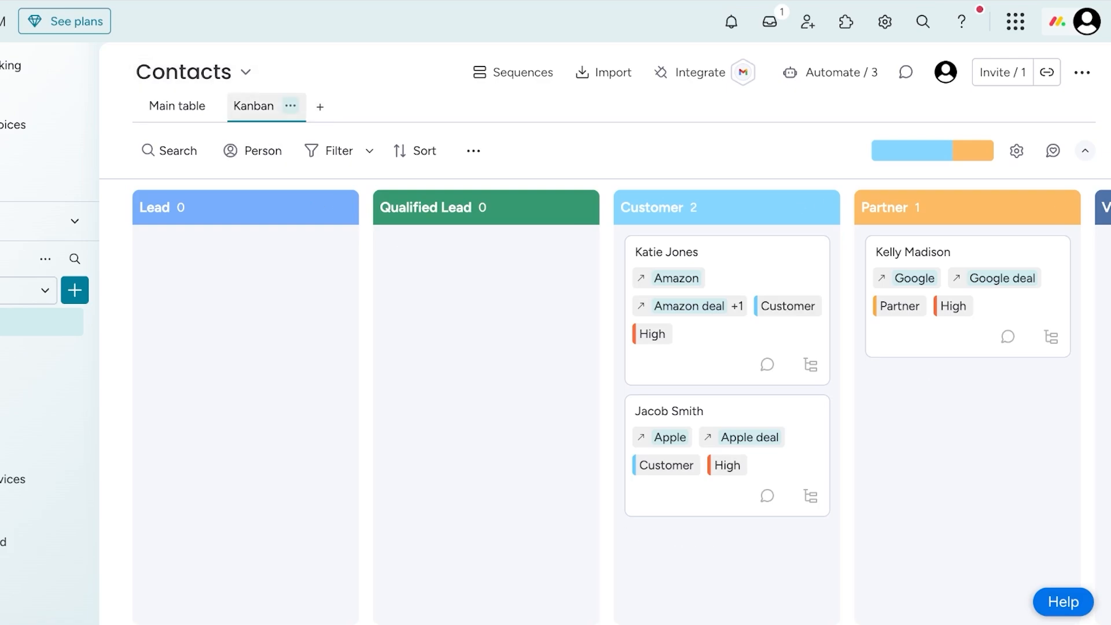
# - Rename the Contacts board's new Kanban view as "Lead Status"
pyautogui.click(290, 105)
pyautogui.click(300, 191)
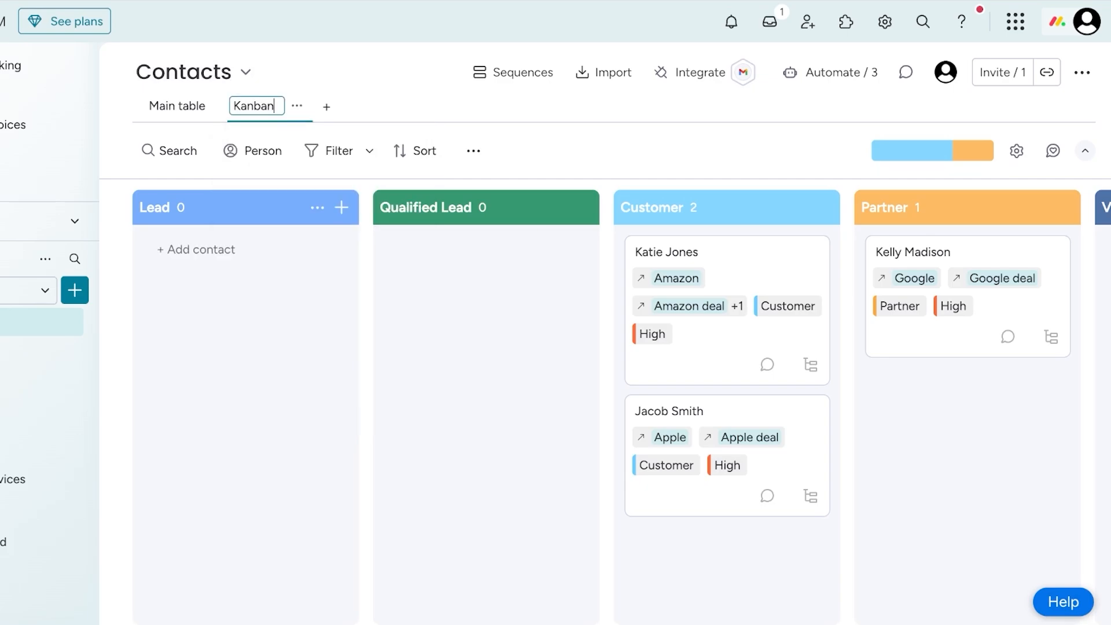
pyautogui.press('BackSpace')
pyautogui.press('BackSpace')
pyautogui.press('BackSpace')
pyautogui.write('L')
pyautogui.press('Return')
pyautogui.click(255, 105)
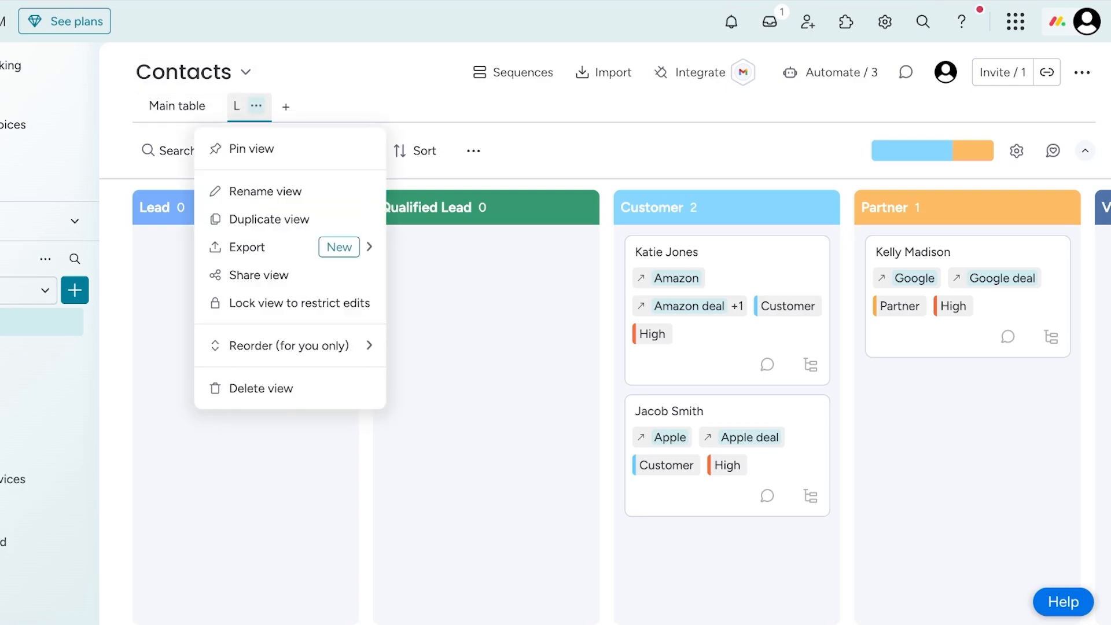
pyautogui.click(268, 188)
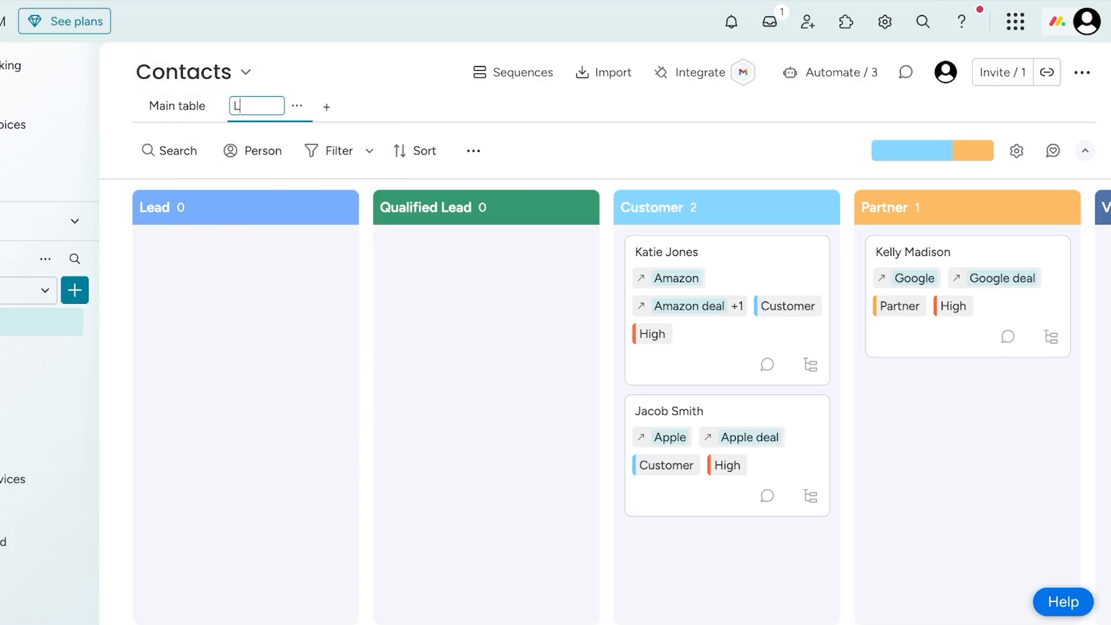
pyautogui.write('ead Status')
pyautogui.press('Return')
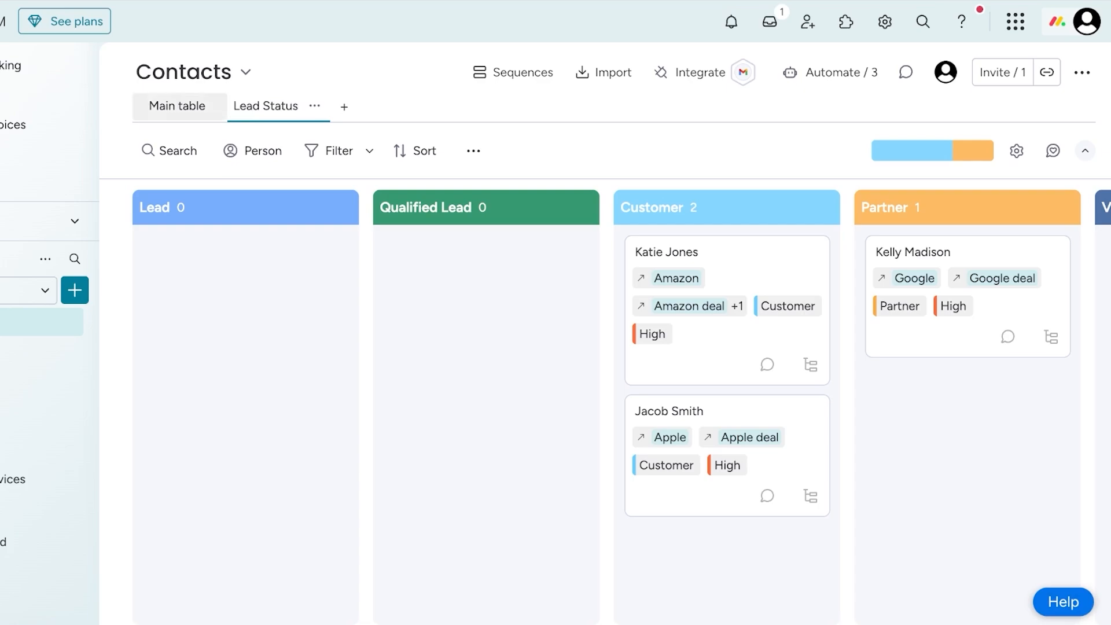
# - Move the Apple contact's card to the Lead column and the Amazon contact's card to the Qualified Lead column
pyautogui.moveTo(662, 437); pyautogui.dragTo(191, 278)
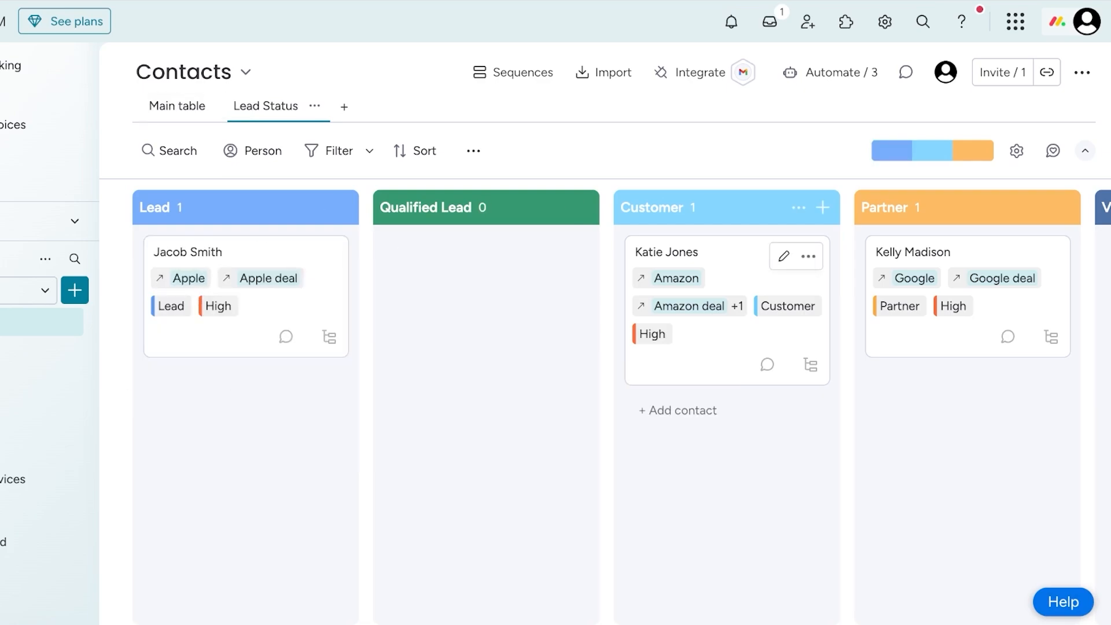
pyautogui.moveTo(694, 301); pyautogui.dragTo(463, 295)
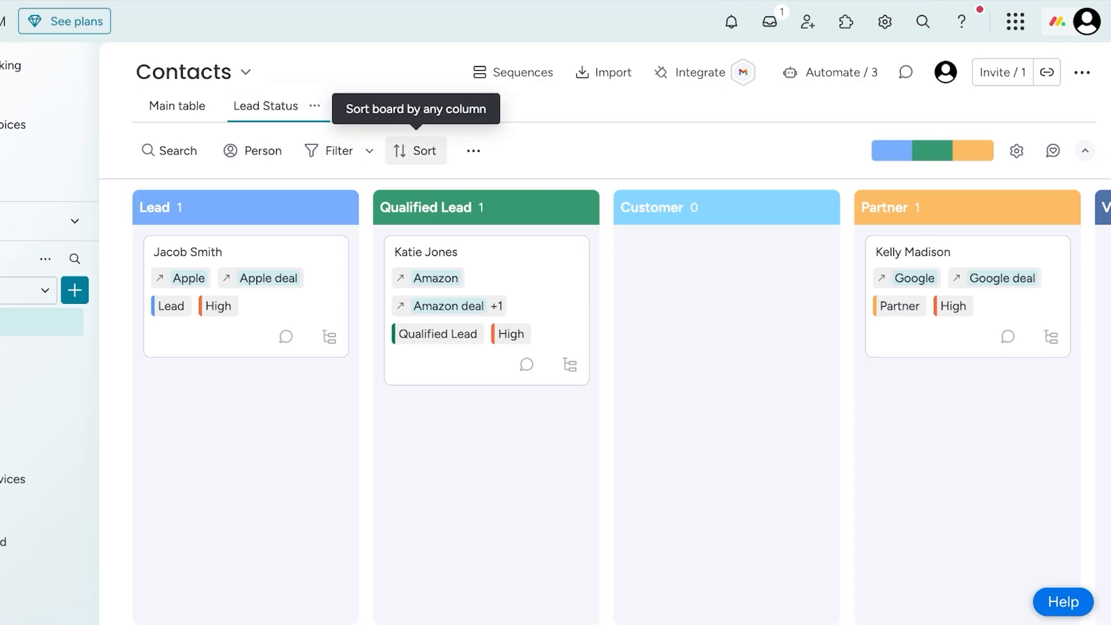
# - Add a second Kanban view to the Contacts board and rename it "Priority"
pyautogui.click(343, 107)
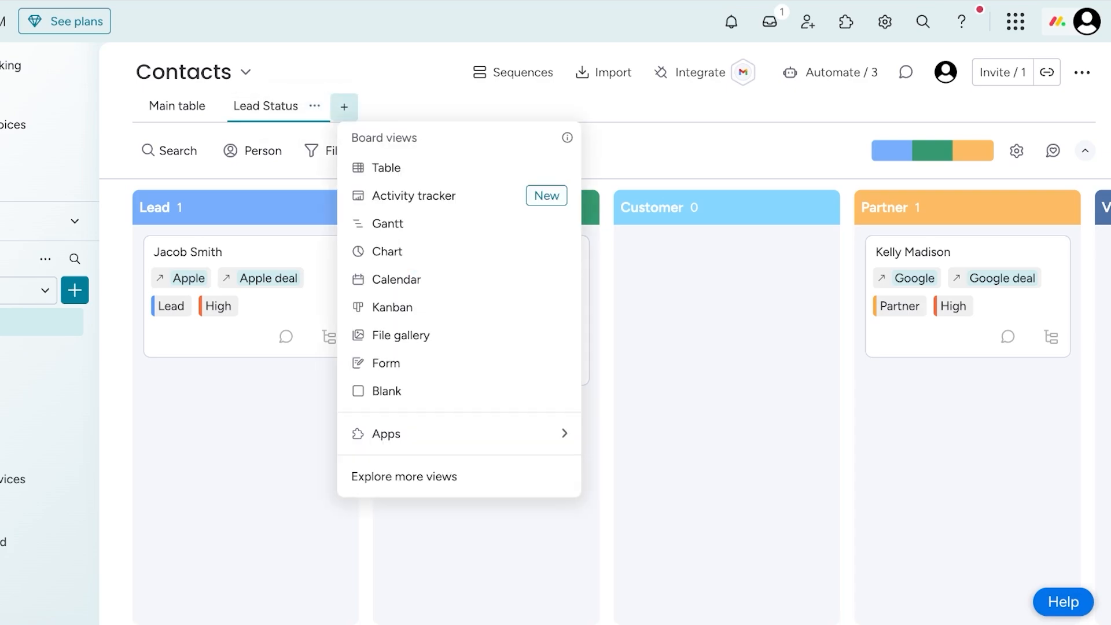
pyautogui.click(407, 307)
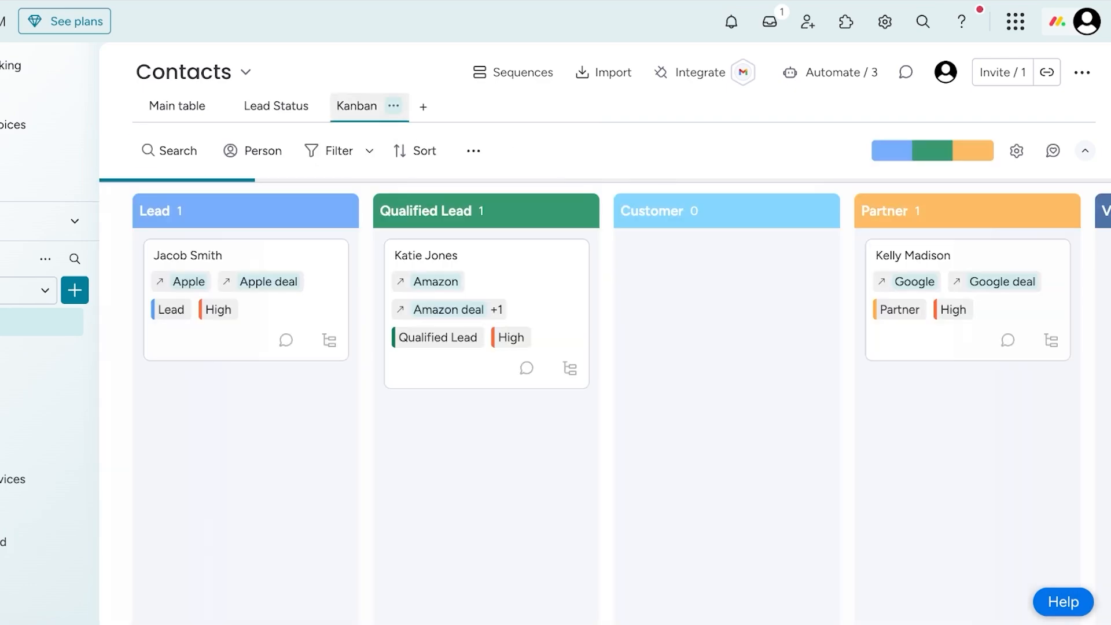
pyautogui.click(394, 106)
pyautogui.click(403, 191)
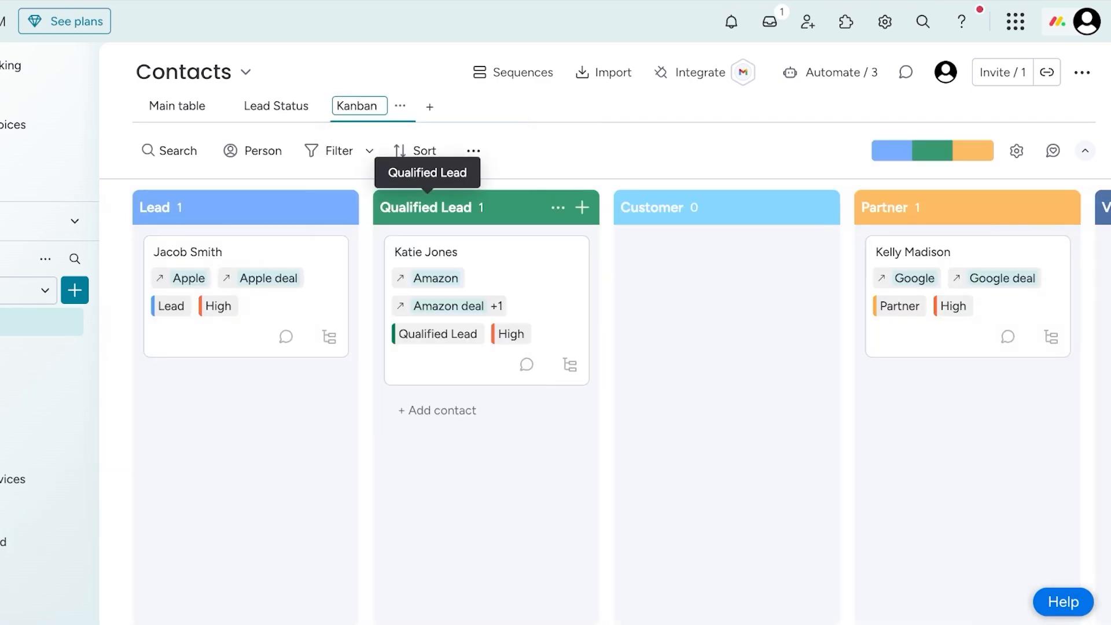
pyautogui.press('BackSpace')
pyautogui.press('BackSpace')
pyautogui.press('BackSpace')
pyautogui.press('BackSpace')
pyautogui.press('BackSpace')
pyautogui.press('BackSpace')
pyautogui.write('Priority')
pyautogui.press('Return')
pyautogui.click(328, 151)
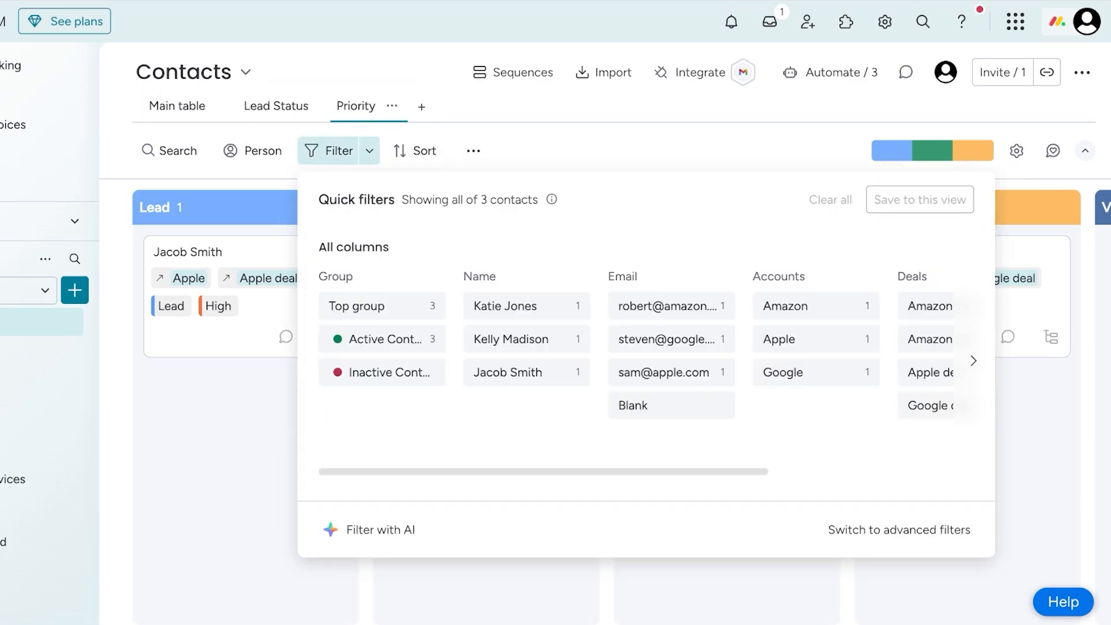
pyautogui.hscroll(10, 635, 359)
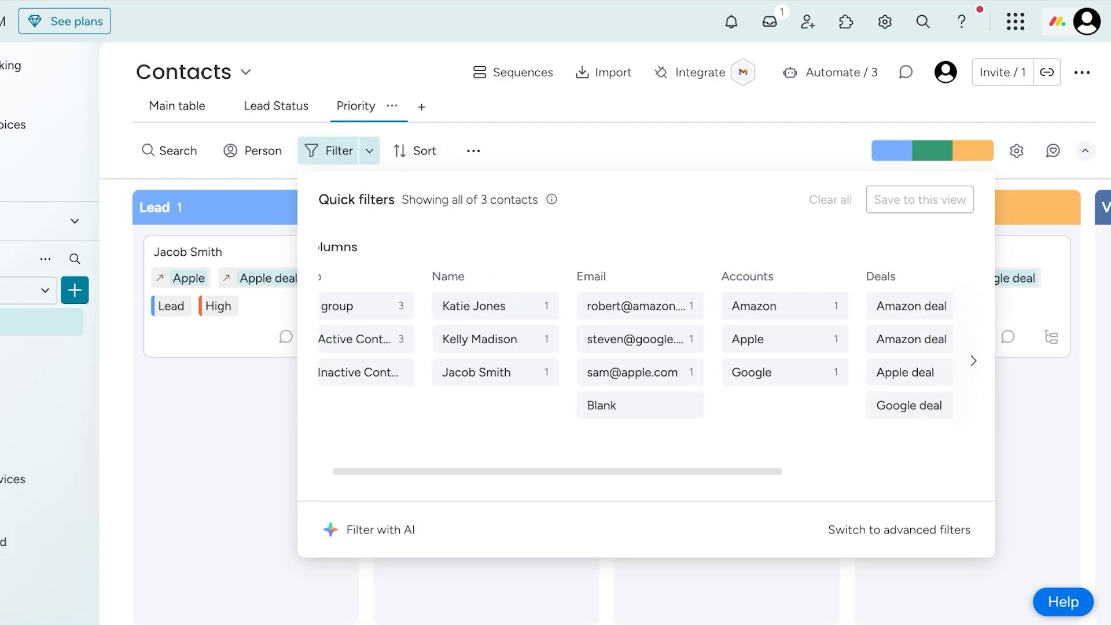
pyautogui.hscroll(-10, 635, 359)
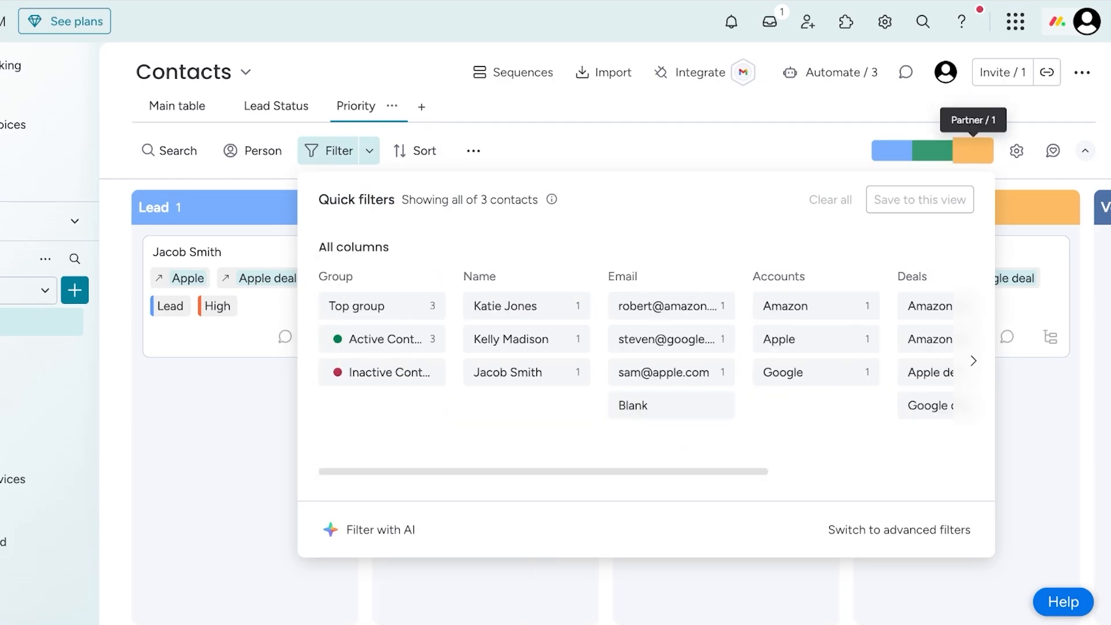
# - Set the Kanban column of the Priority view to Priority in the widget settings
pyautogui.click(1016, 150)
pyautogui.click(1017, 151)
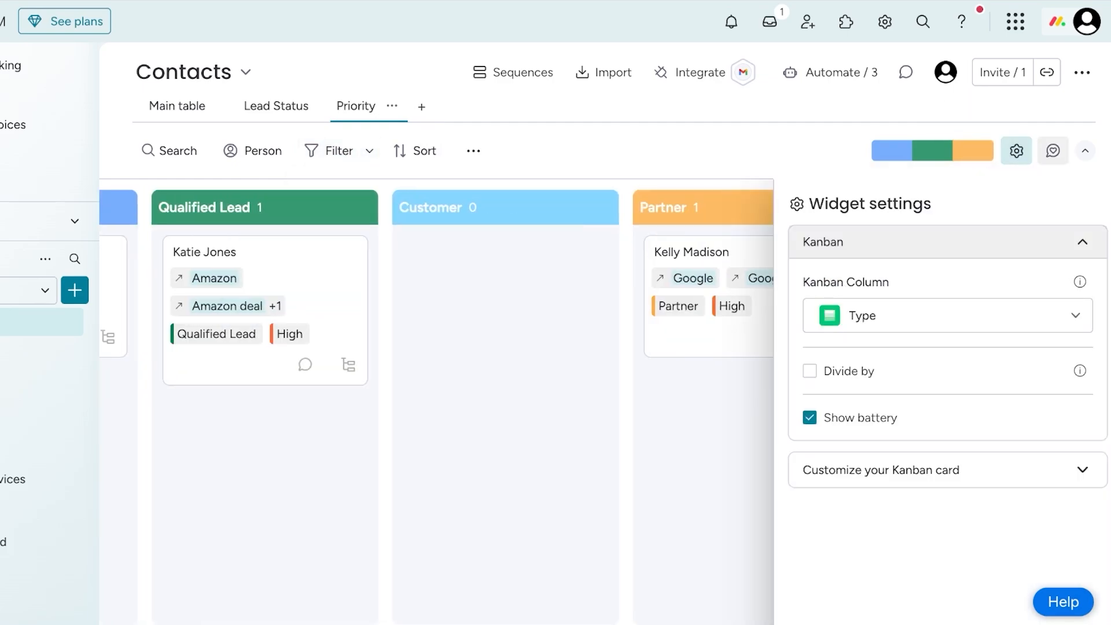
pyautogui.click(947, 315)
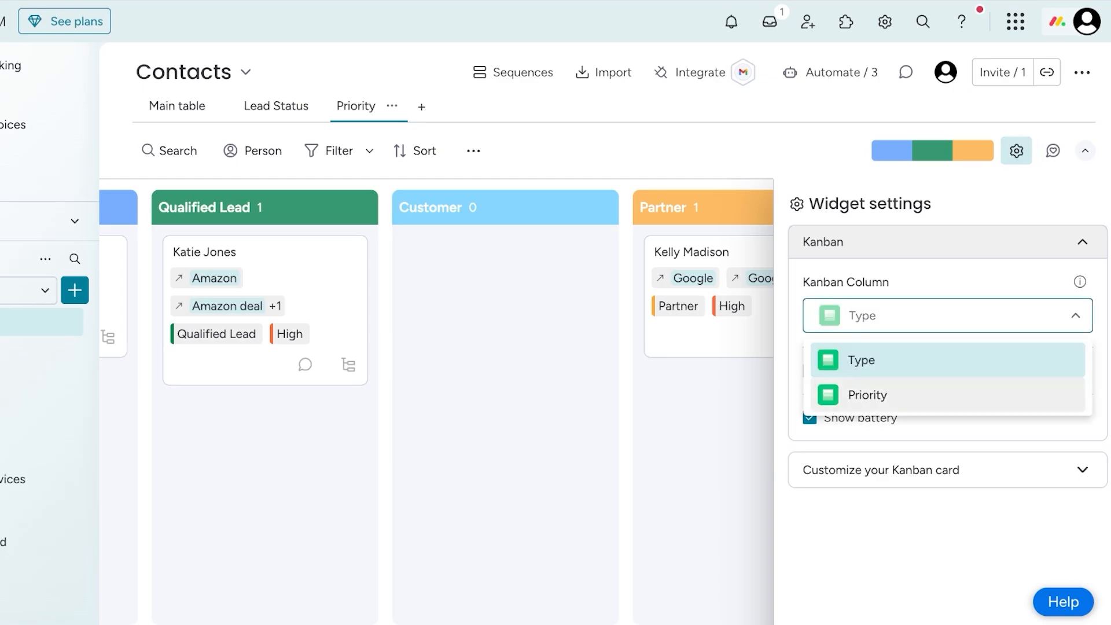
pyautogui.click(947, 394)
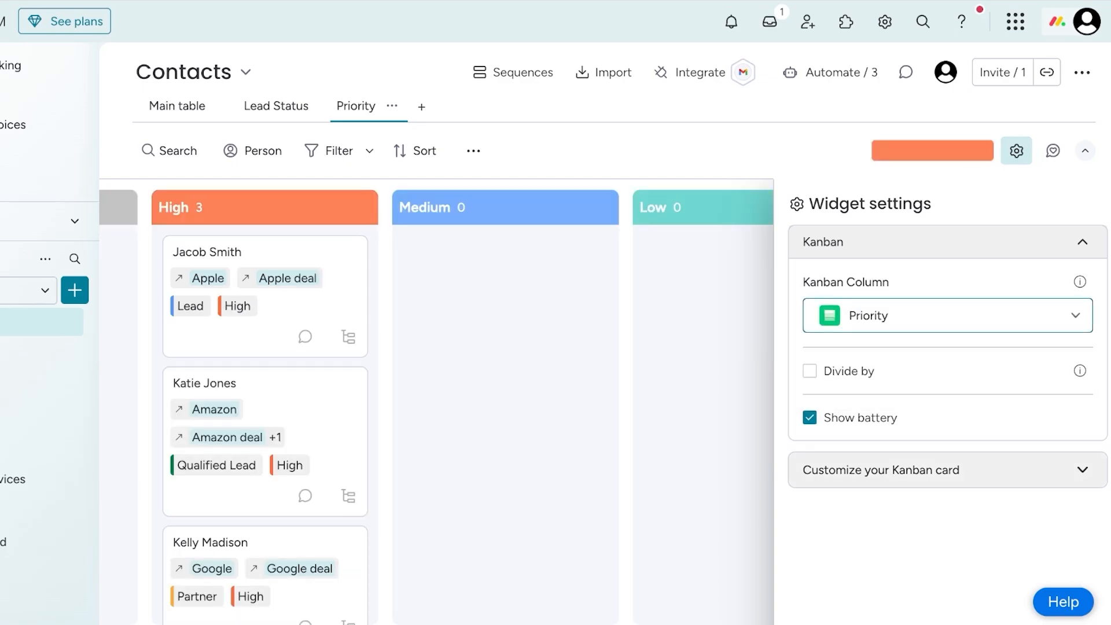
pyautogui.click(937, 470)
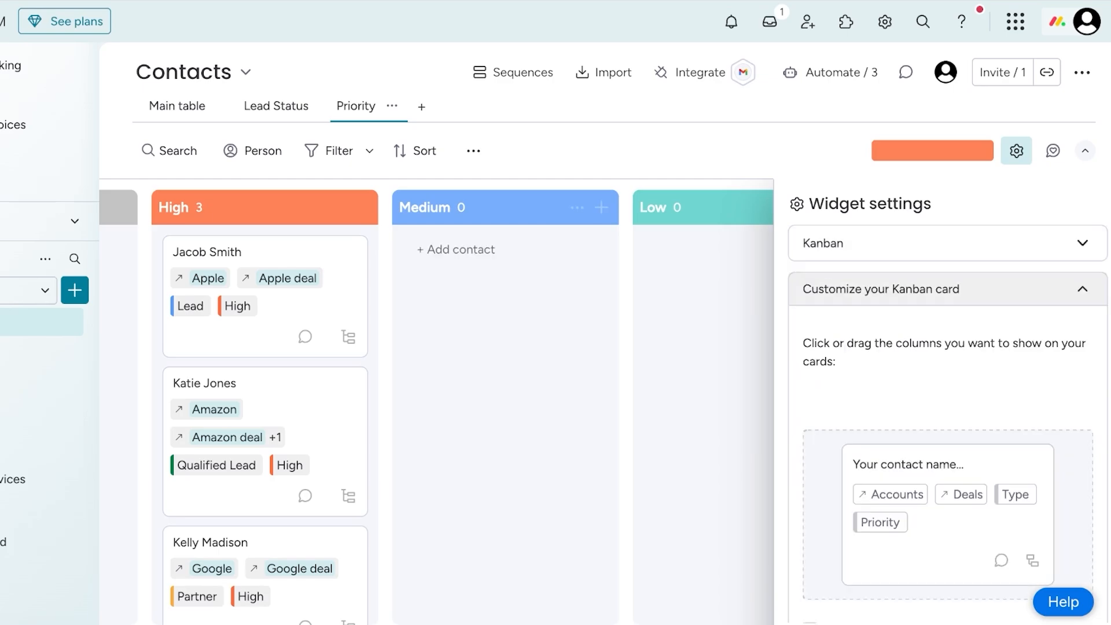
pyautogui.click(1016, 150)
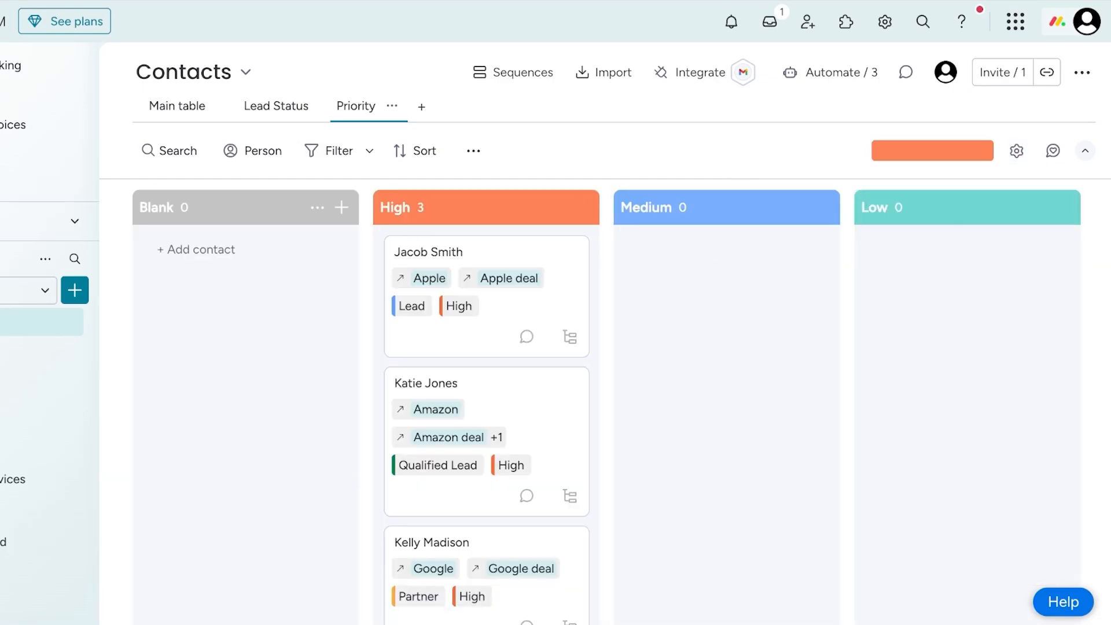
# - Check the Blank column's options, then compare the contacts across the Lead Status, Priority and Main table views
pyautogui.click(317, 207)
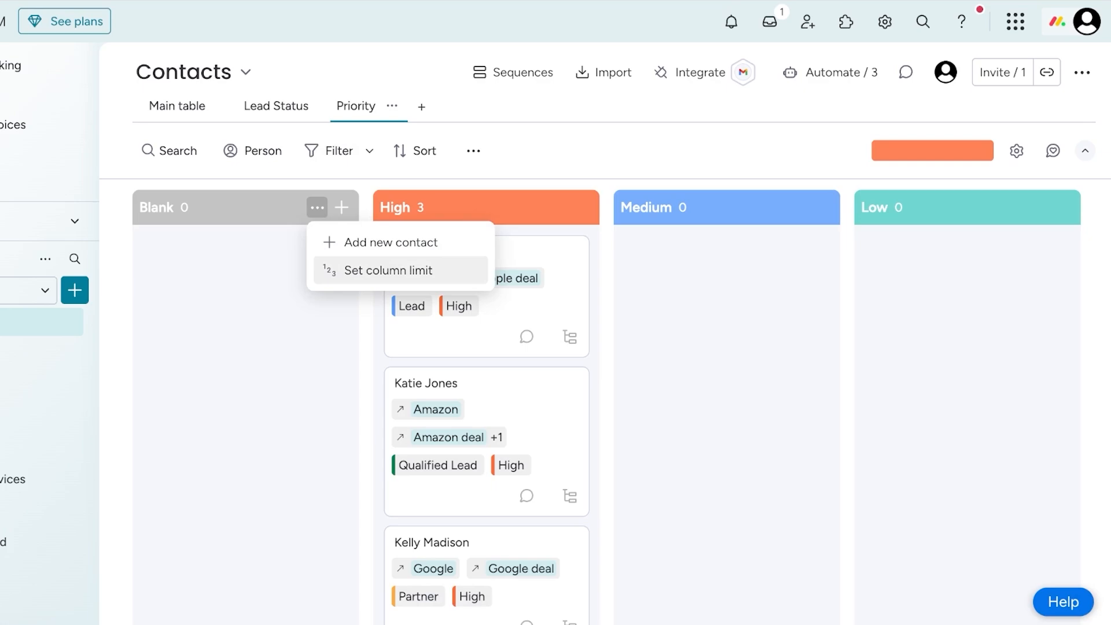
pyautogui.click(317, 207)
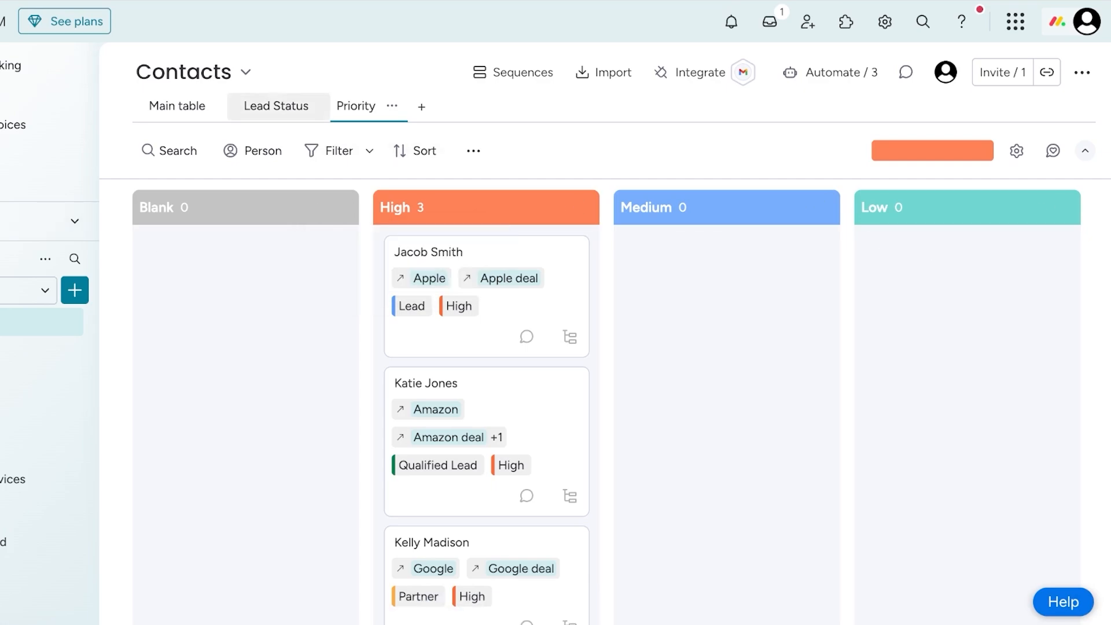
pyautogui.click(266, 106)
pyautogui.click(180, 107)
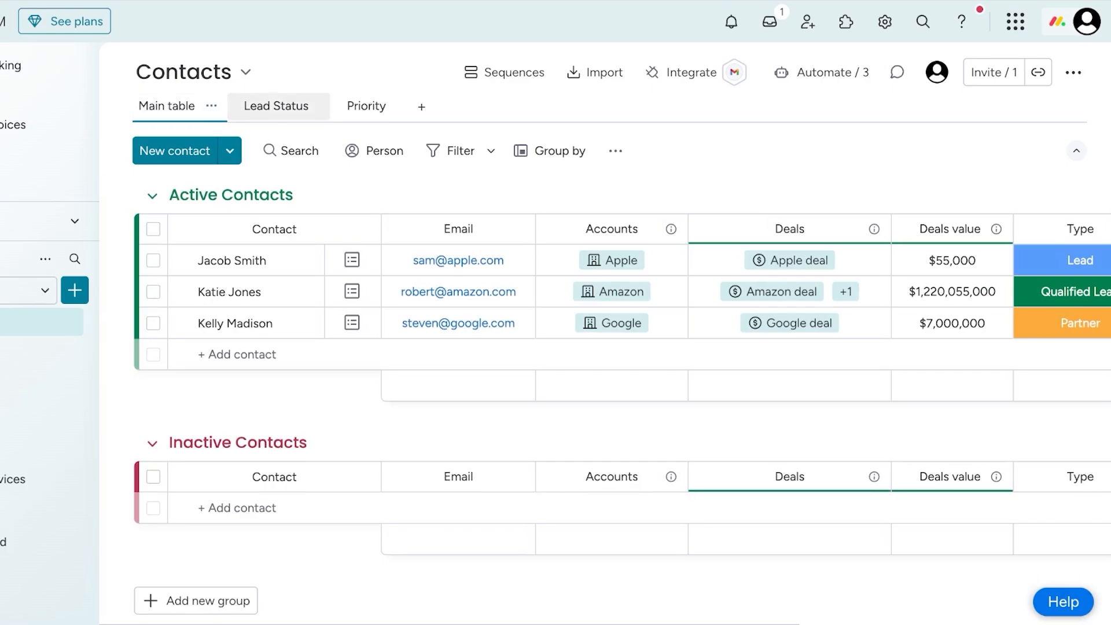
pyautogui.click(276, 106)
pyautogui.click(365, 106)
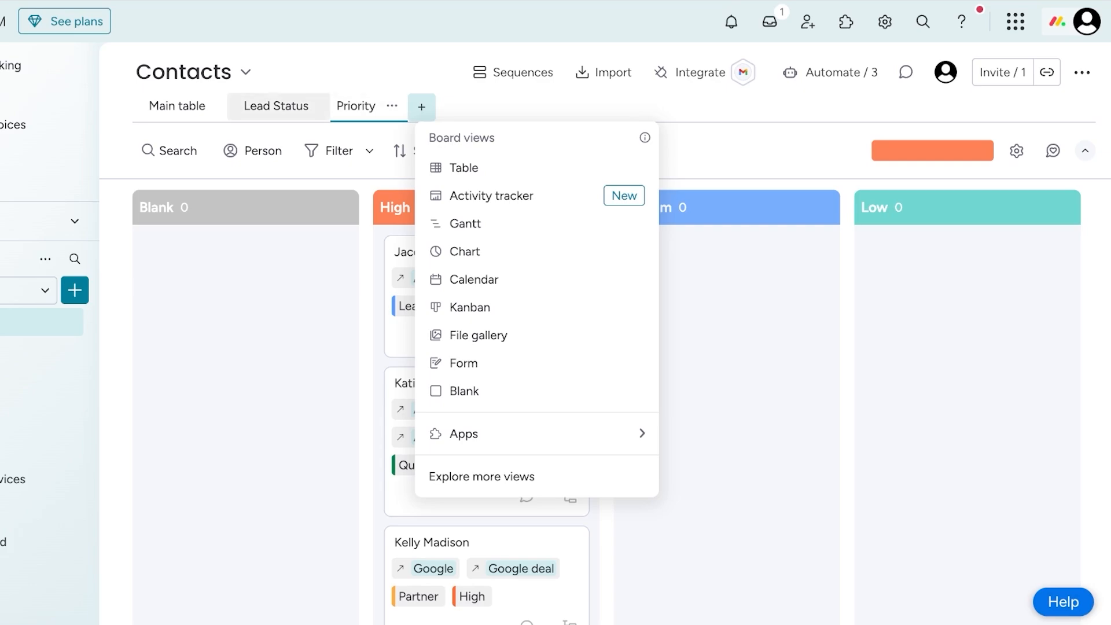
pyautogui.click(266, 105)
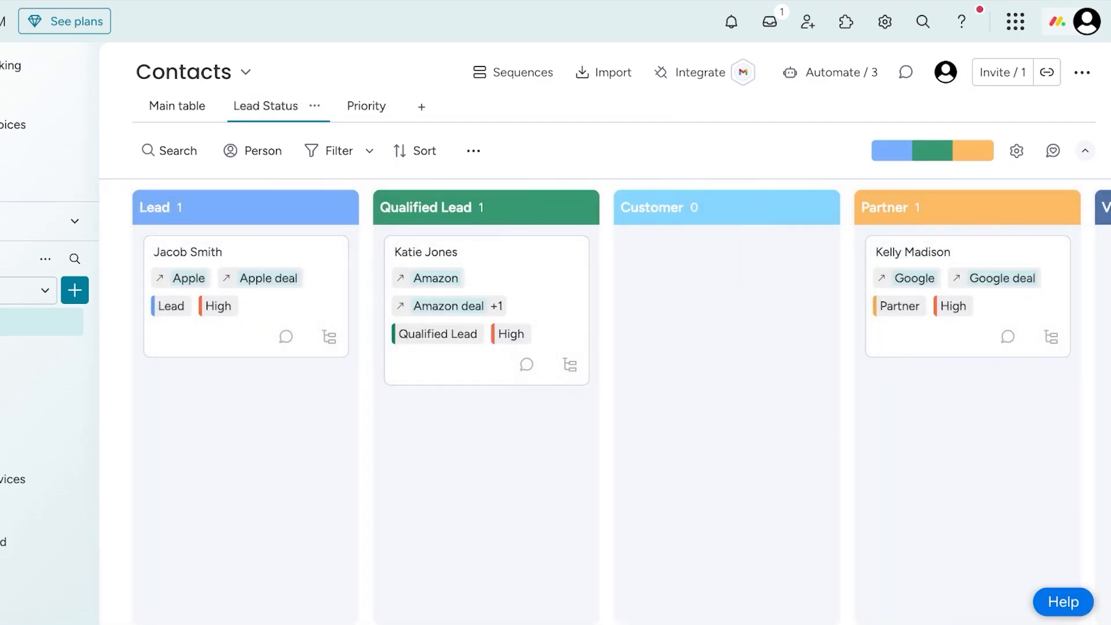
pyautogui.click(177, 106)
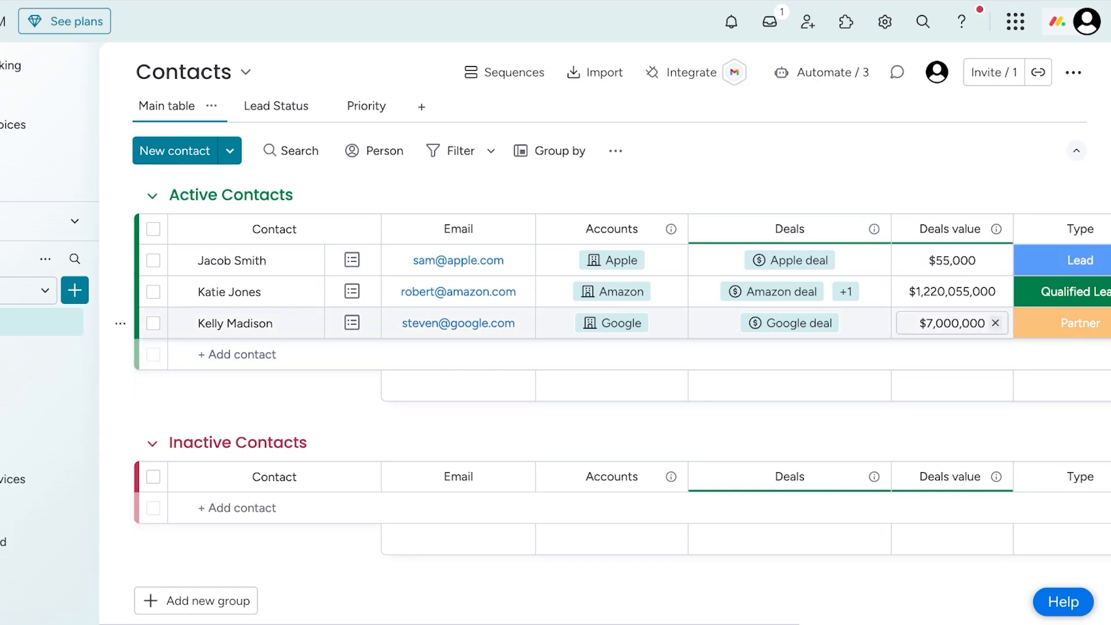
pyautogui.hscroll(6, 745, 354)
pyautogui.hscroll(-6, 744, 354)
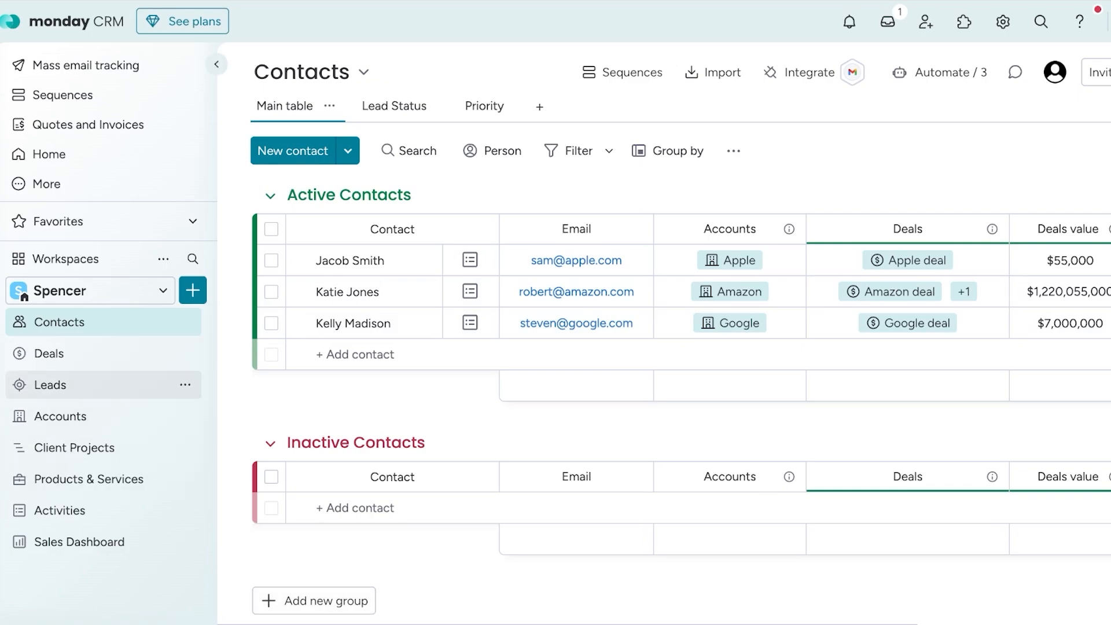
# - Review the fields of the Leads board's lead submission form and open the form's sharing settings
pyautogui.click(50, 385)
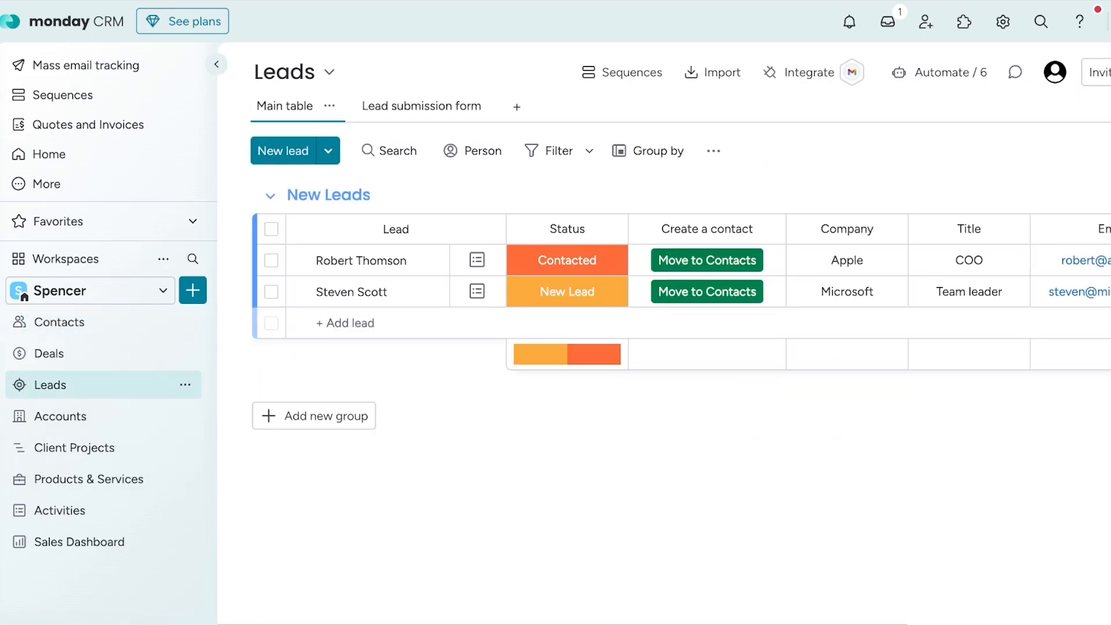
pyautogui.click(412, 107)
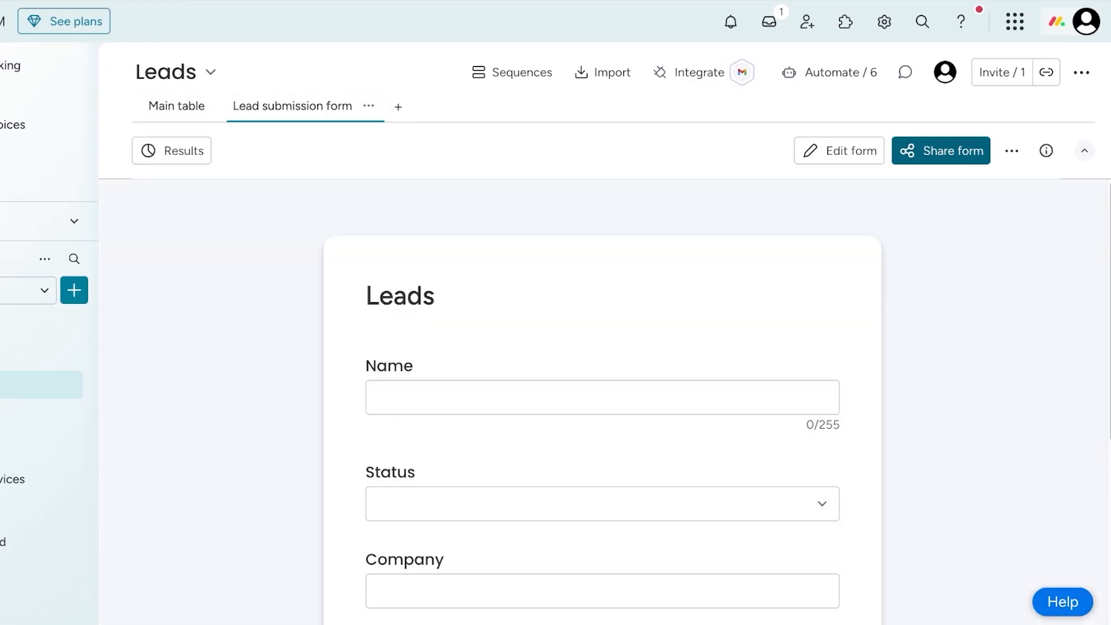
pyautogui.scroll(-5, 602, 399)
pyautogui.scroll(3, 602, 400)
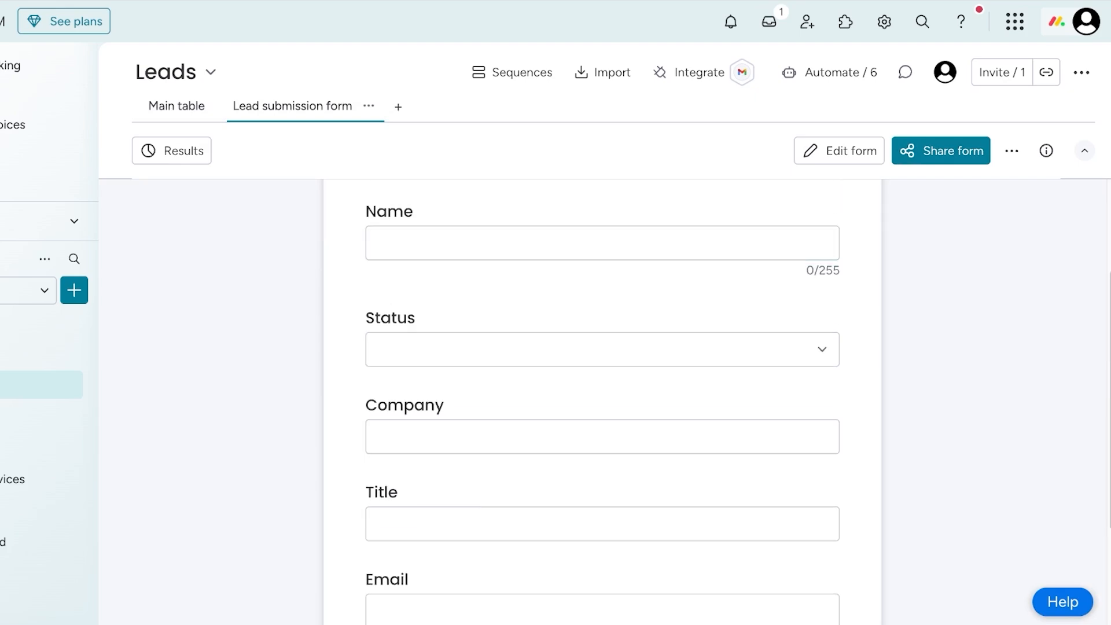
pyautogui.scroll(-3, 602, 399)
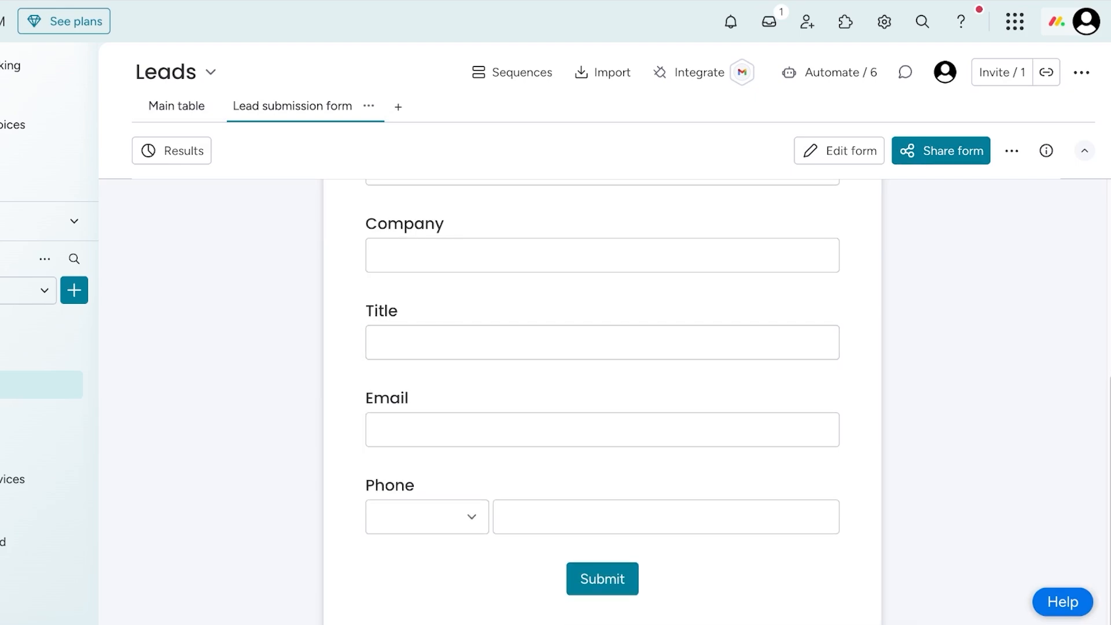
pyautogui.scroll(6, 602, 399)
pyautogui.click(940, 151)
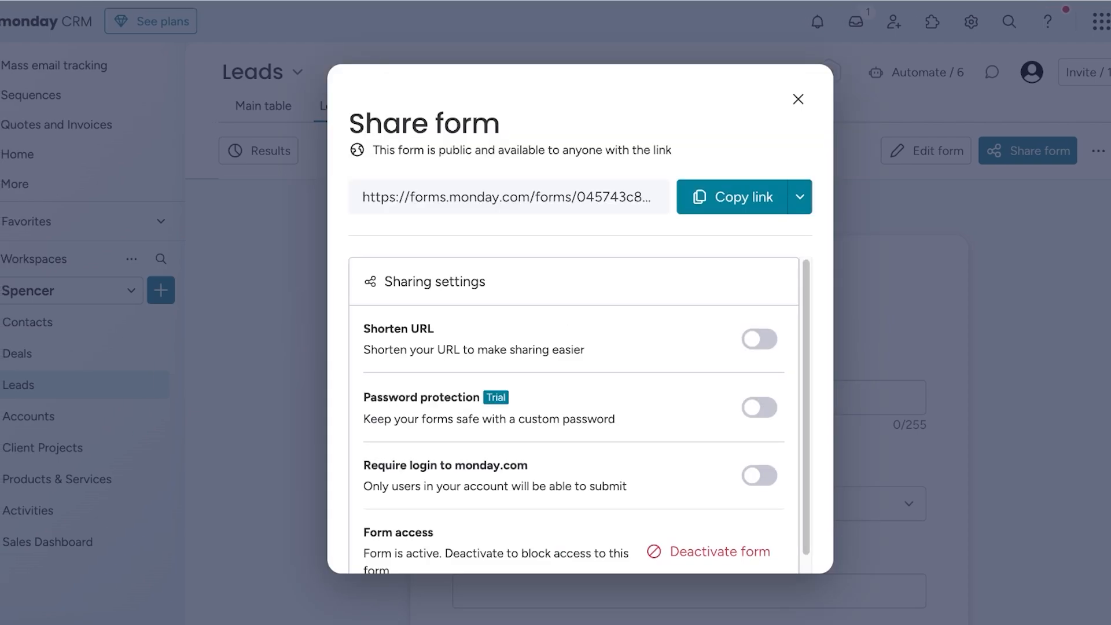
# - Copy the lead submission form's link, close the sharing settings and return to the Leads board's main table
pyautogui.click(734, 196)
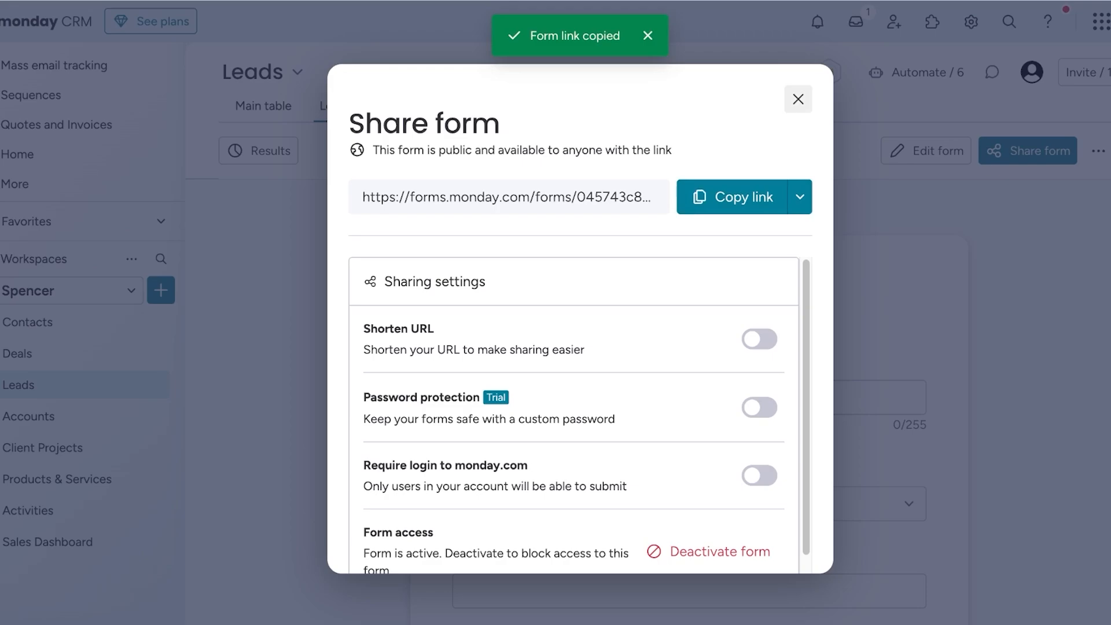
pyautogui.click(798, 99)
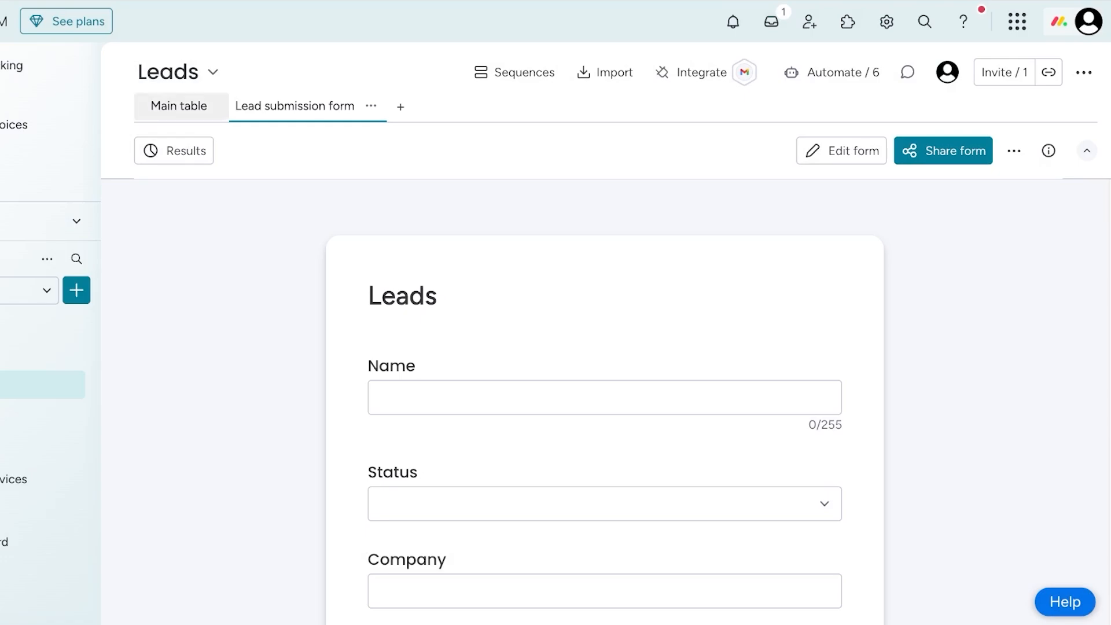
pyautogui.click(179, 106)
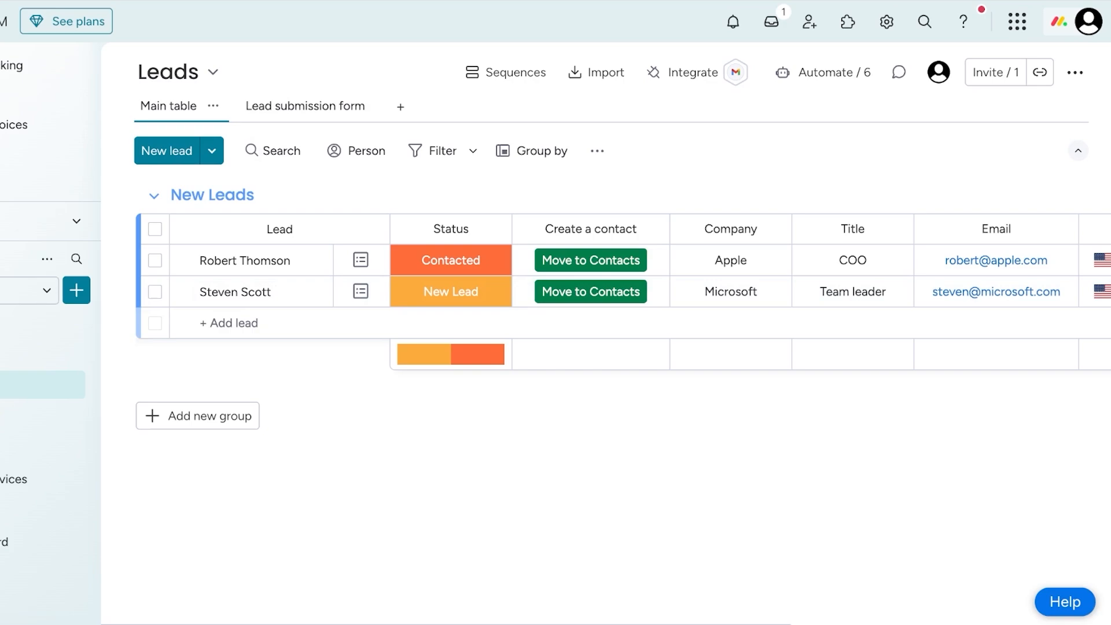
pyautogui.click(213, 106)
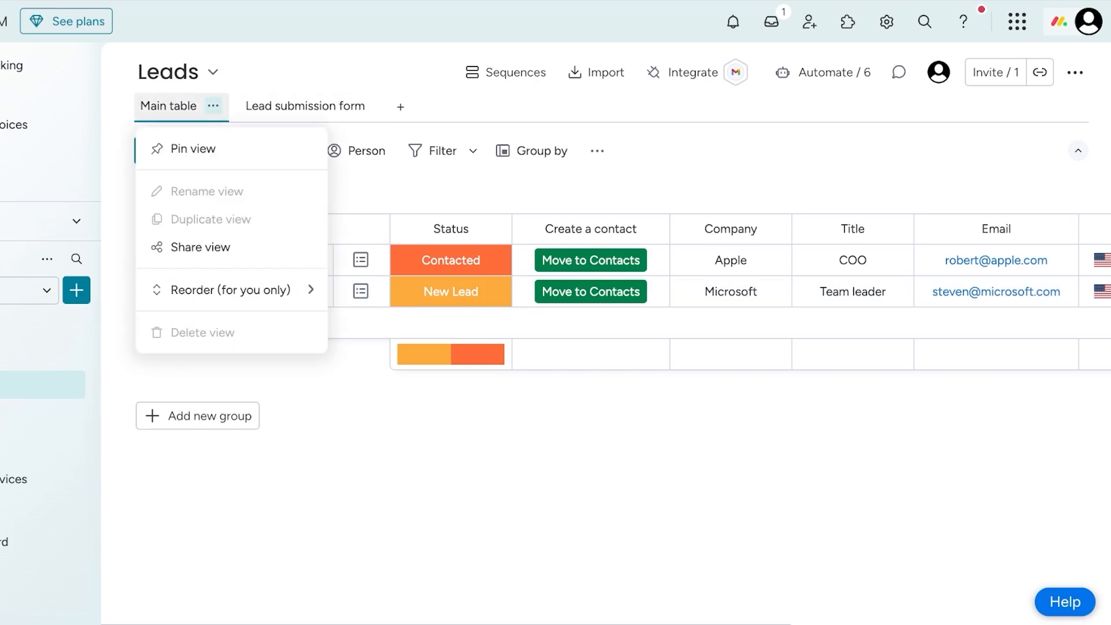
pyautogui.press('Escape')
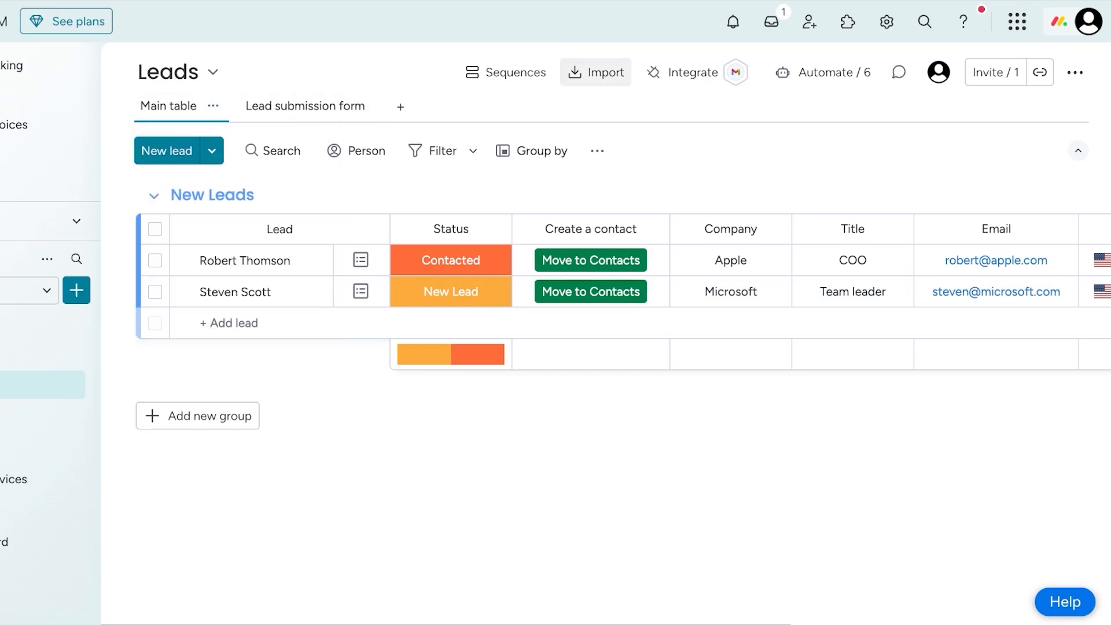
pyautogui.click(596, 71)
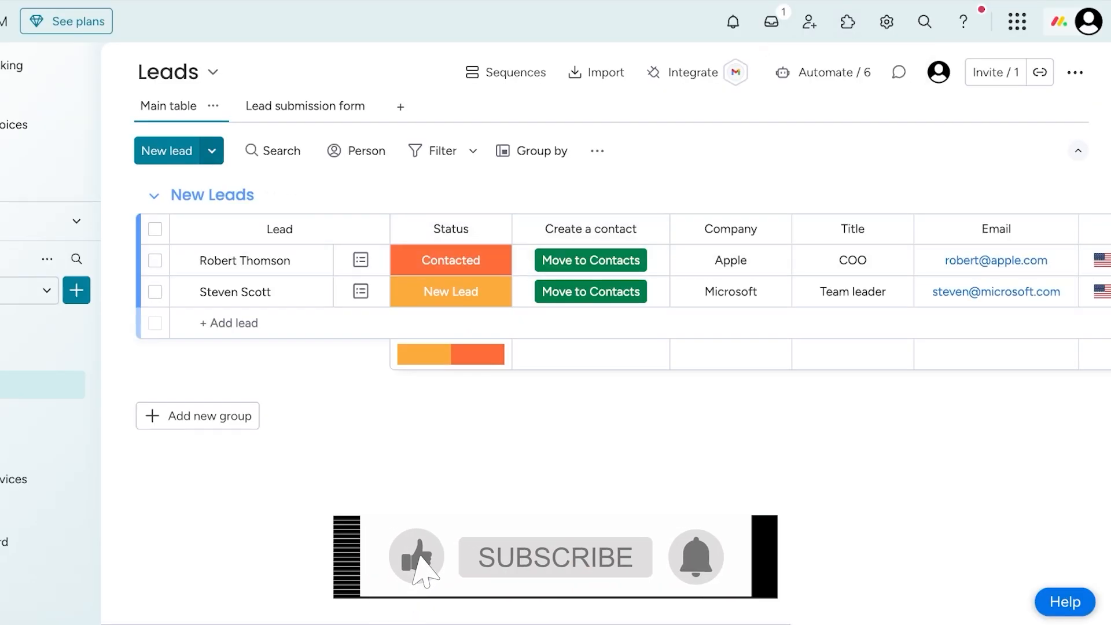
pyautogui.click(212, 150)
pyautogui.click(269, 220)
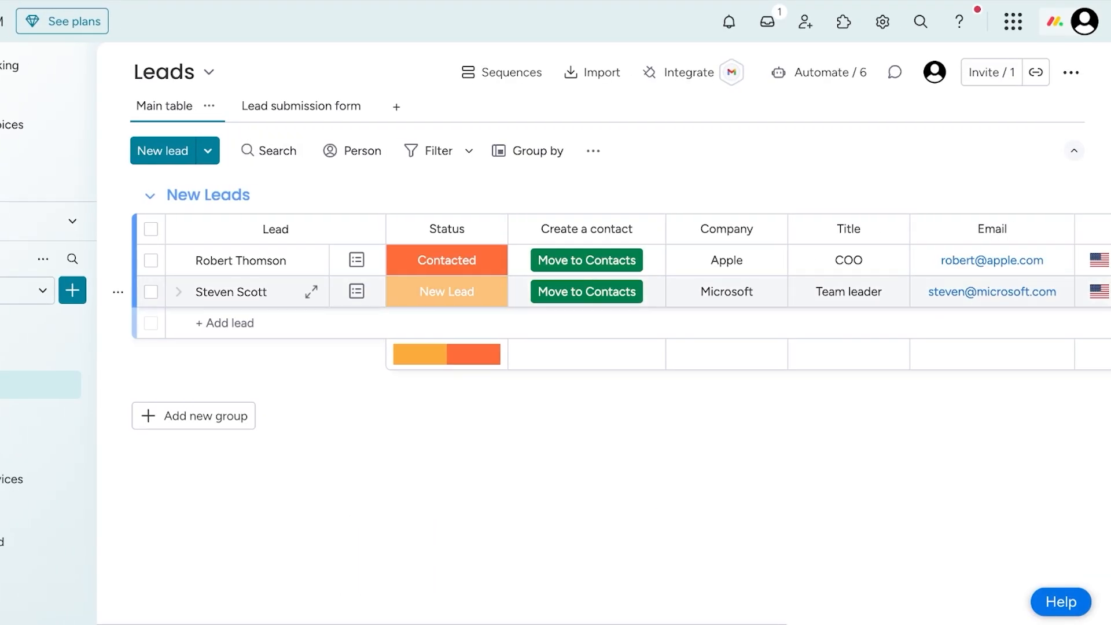
# - Add a new lead to the New Leads group by entering the lead's full name
pyautogui.click(237, 323)
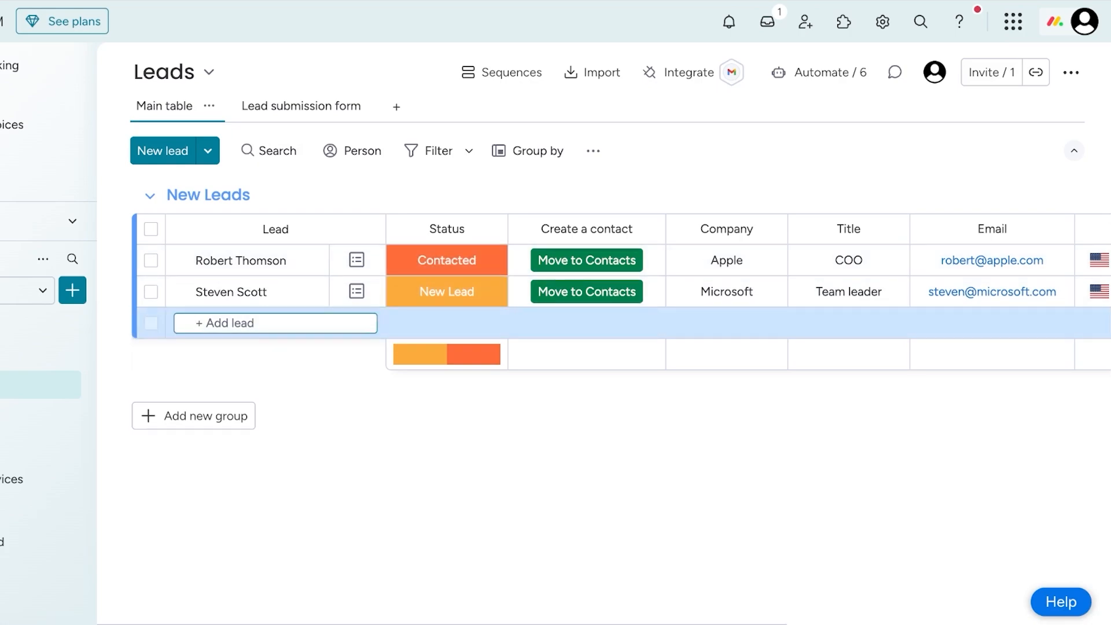
pyautogui.press('Return')
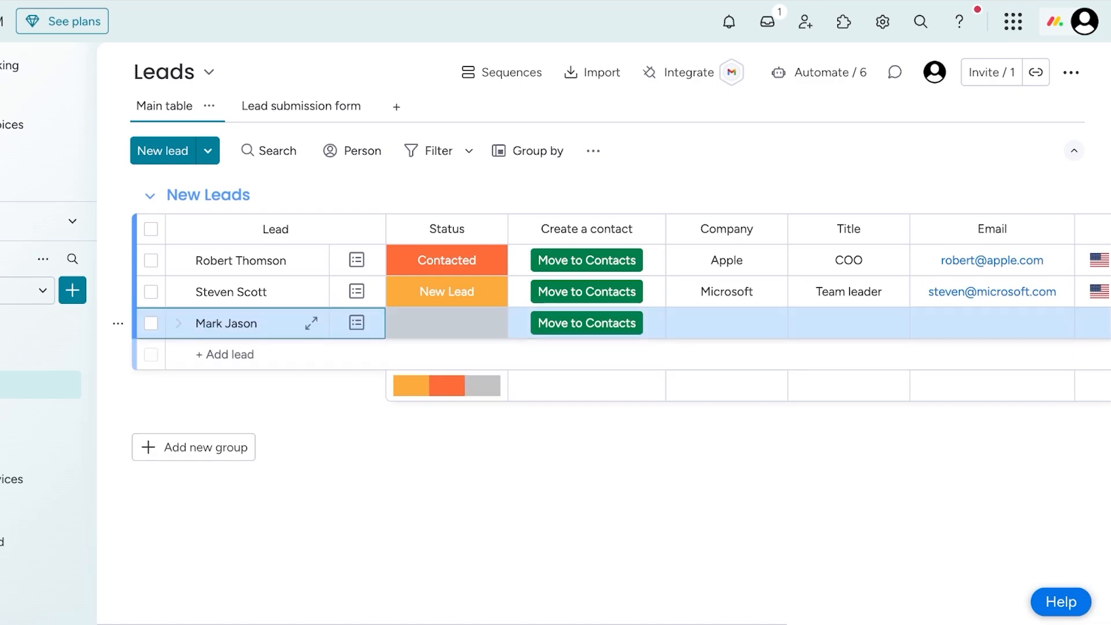
# - Open the newly added lead's record and set its status to Attempted to contact
pyautogui.click(357, 322)
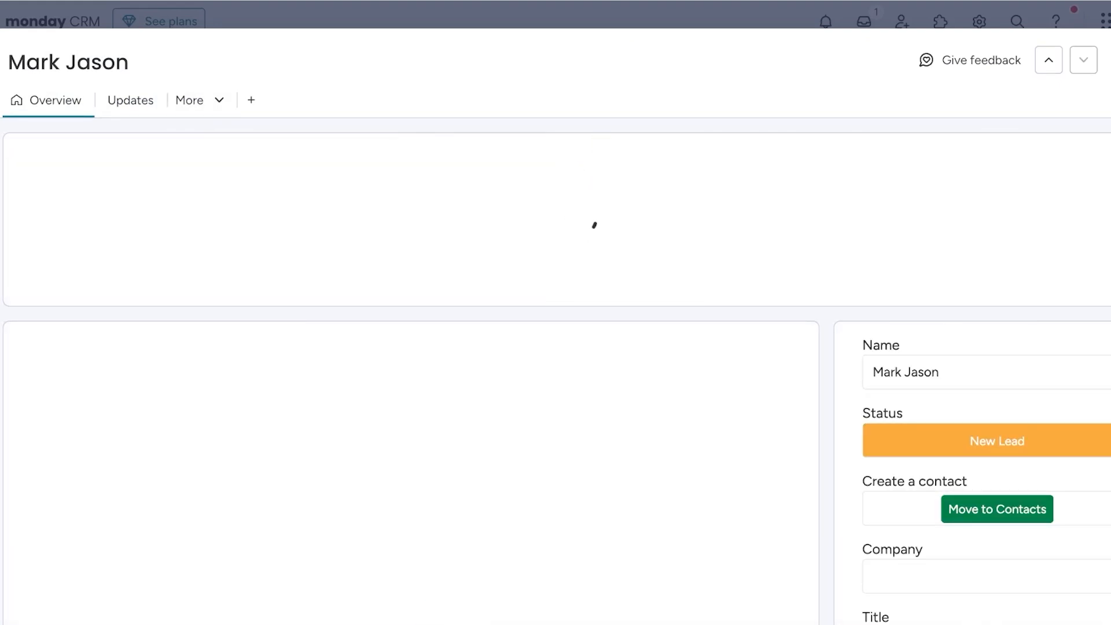
pyautogui.click(997, 440)
pyautogui.click(997, 237)
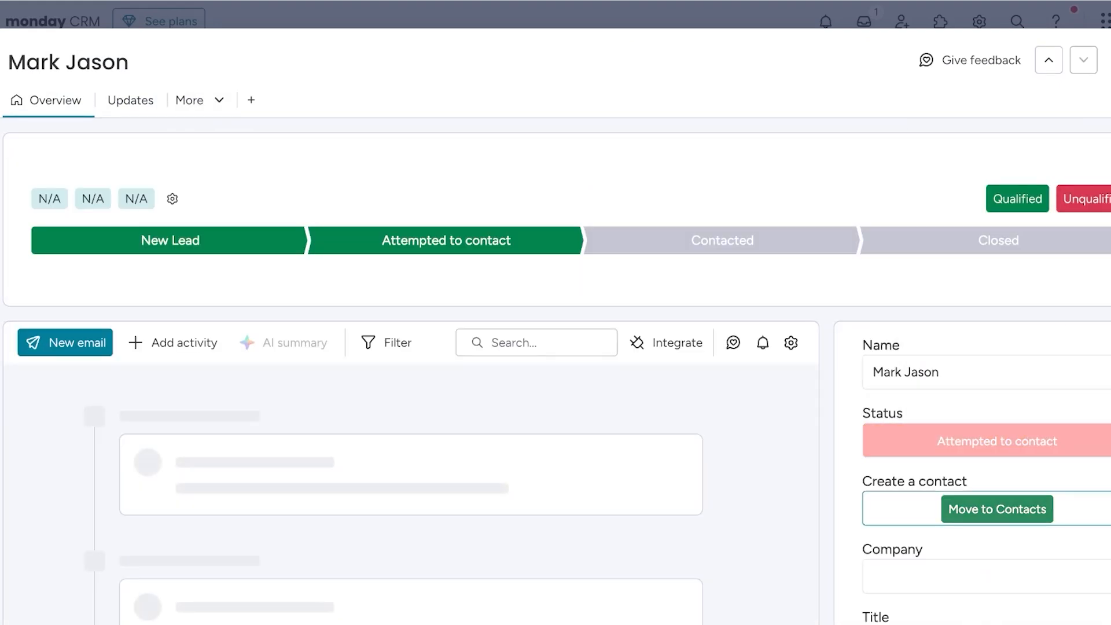
pyautogui.scroll(-2, 555, 370)
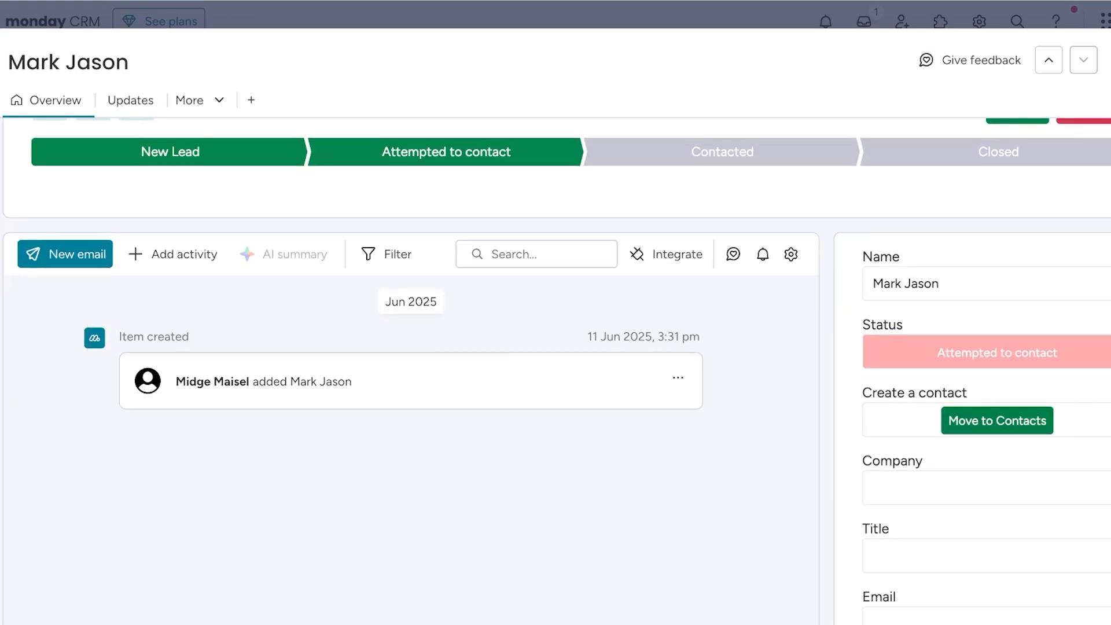
pyautogui.scroll(2, 174, 341)
# - Log a meeting for June 11, 2025, 15:31 - 16:01 in the new lead's activity timeline
pyautogui.click(172, 342)
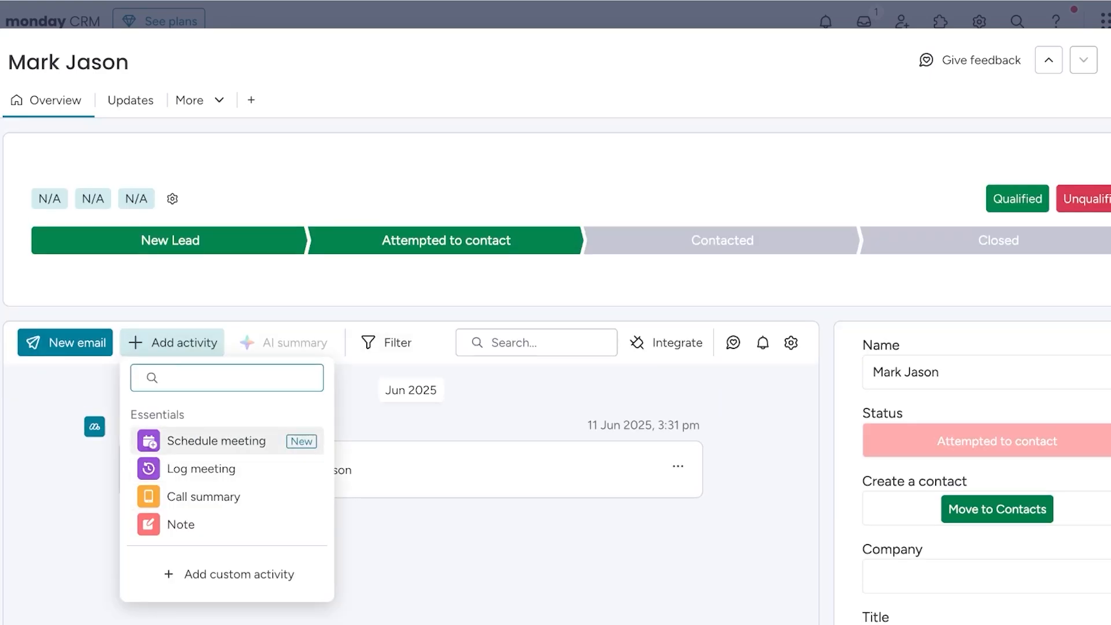
pyautogui.click(216, 441)
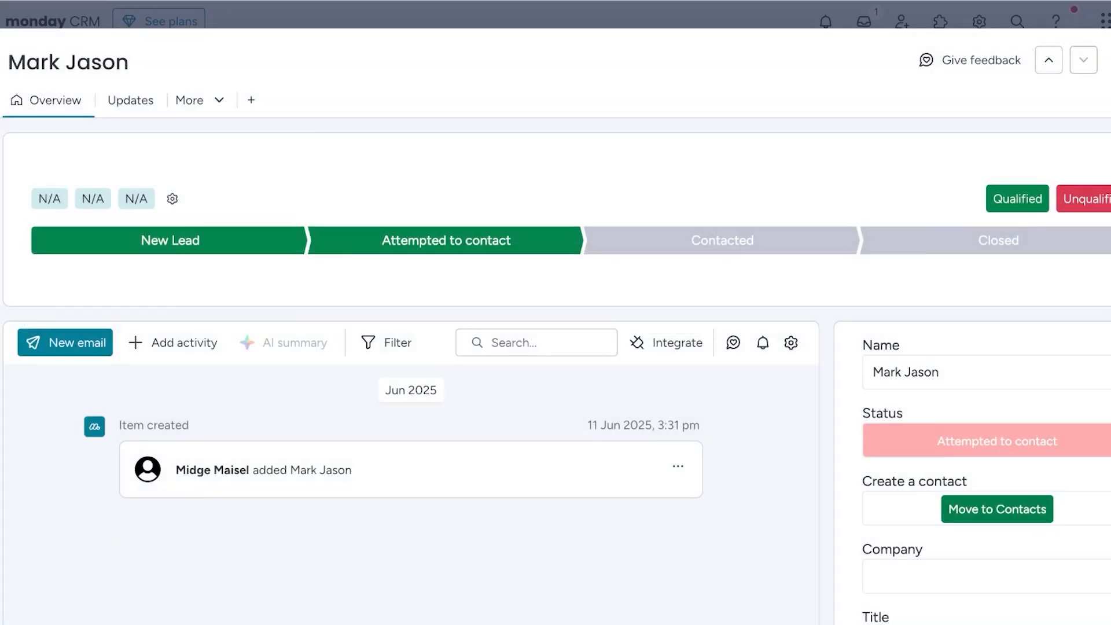
pyautogui.click(172, 342)
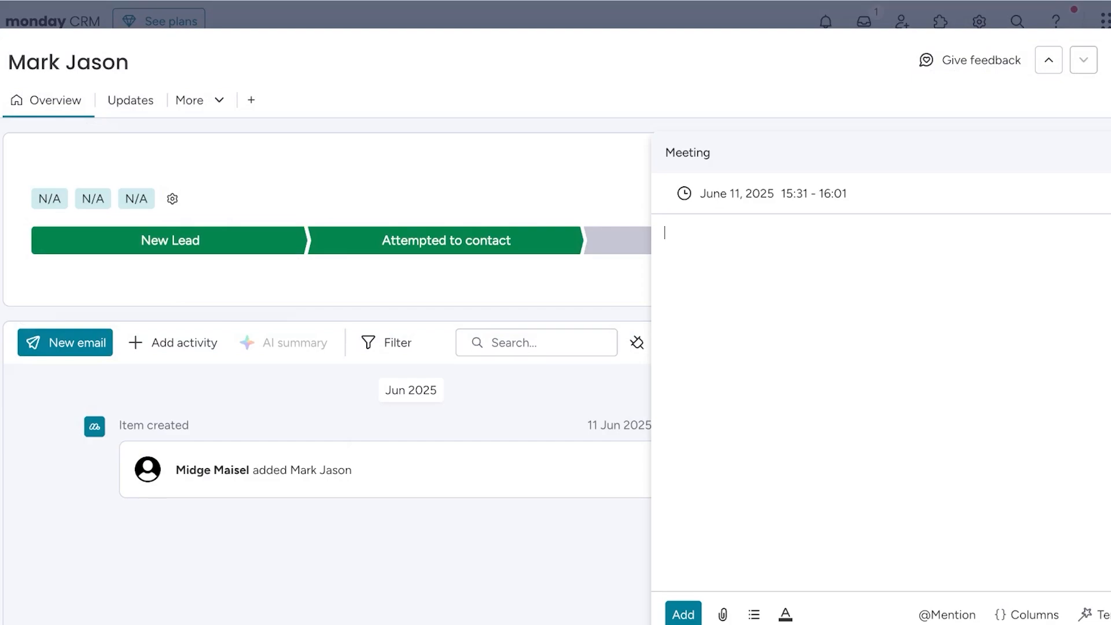
pyautogui.click(614, 614)
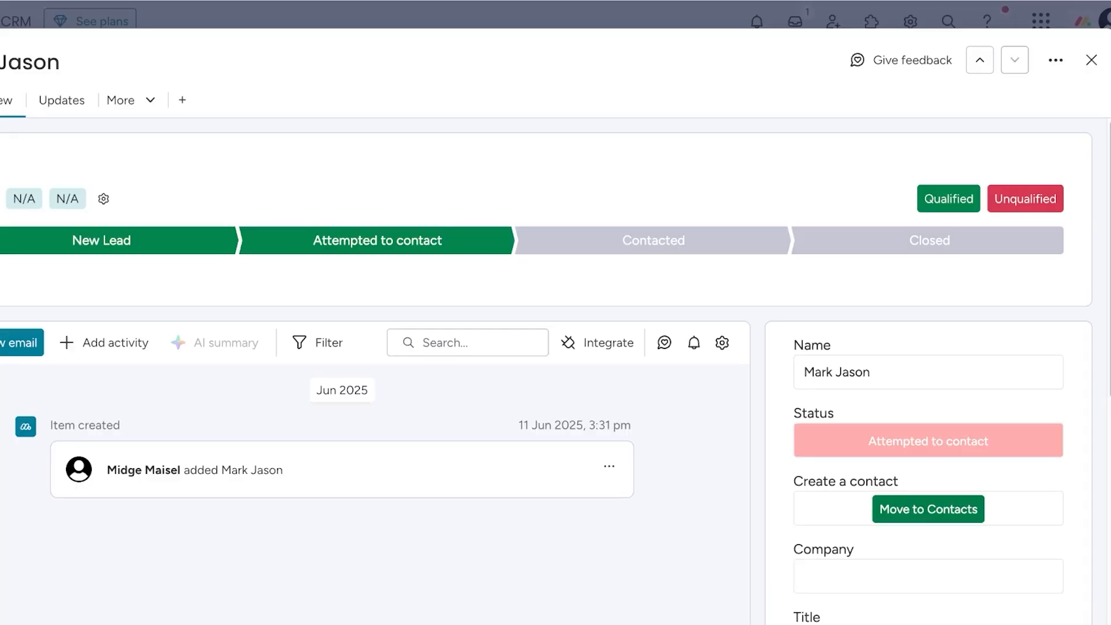
pyautogui.scroll(-5, 927, 343)
pyautogui.scroll(7, 928, 347)
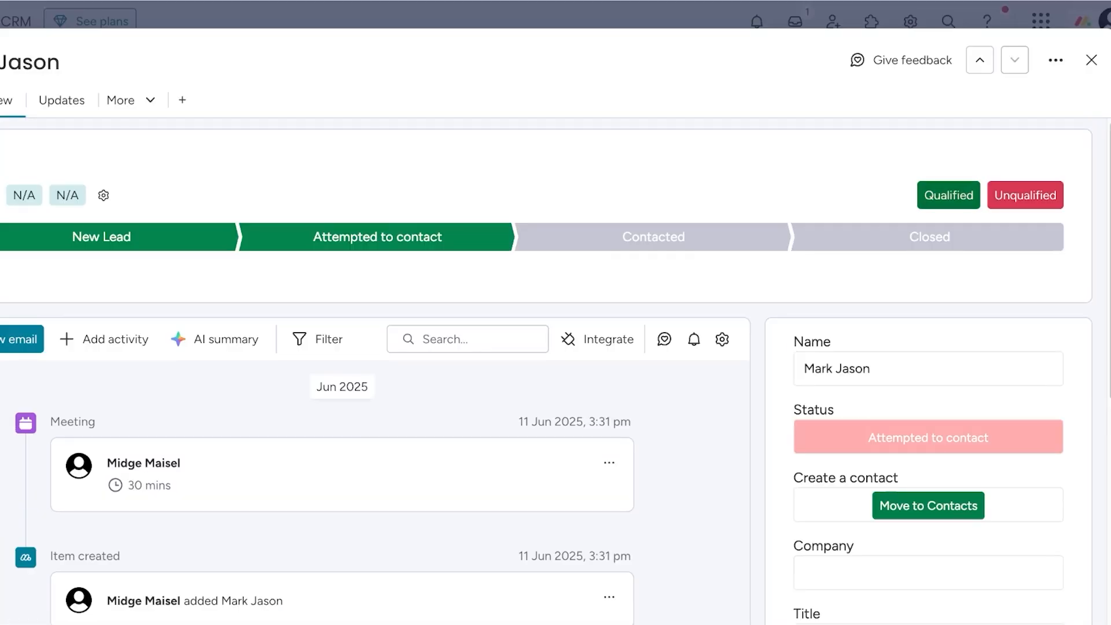
# - Look over the new lead's detail fields, such as Company, Title, Email and Phone, and close the record
pyautogui.scroll(-3, 928, 353)
pyautogui.click(931, 358)
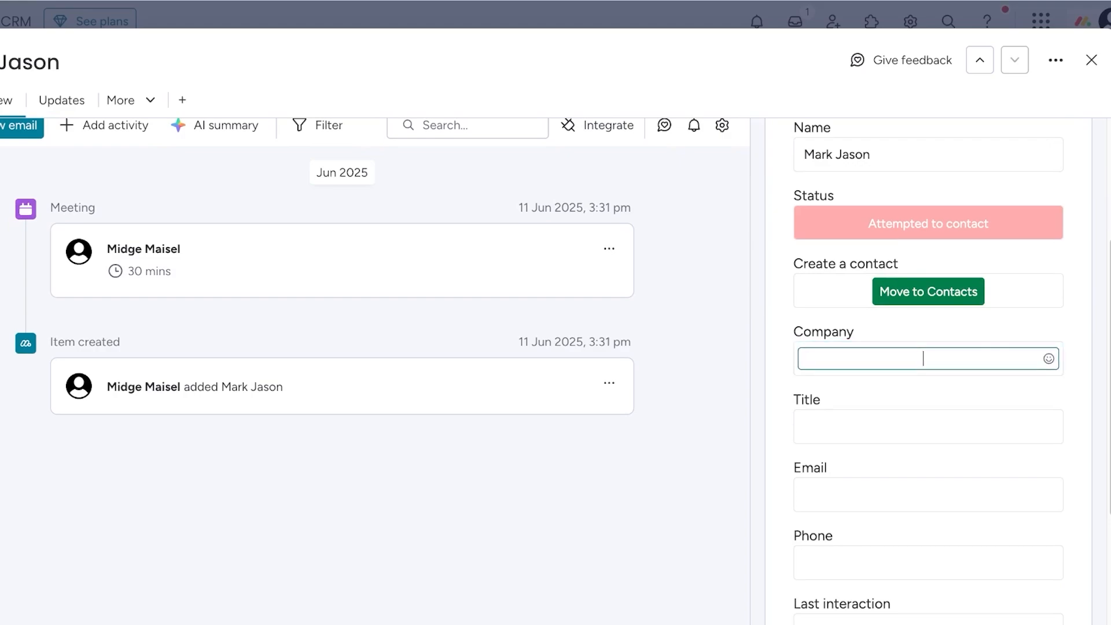
pyautogui.scroll(-3, 931, 358)
pyautogui.press('Escape')
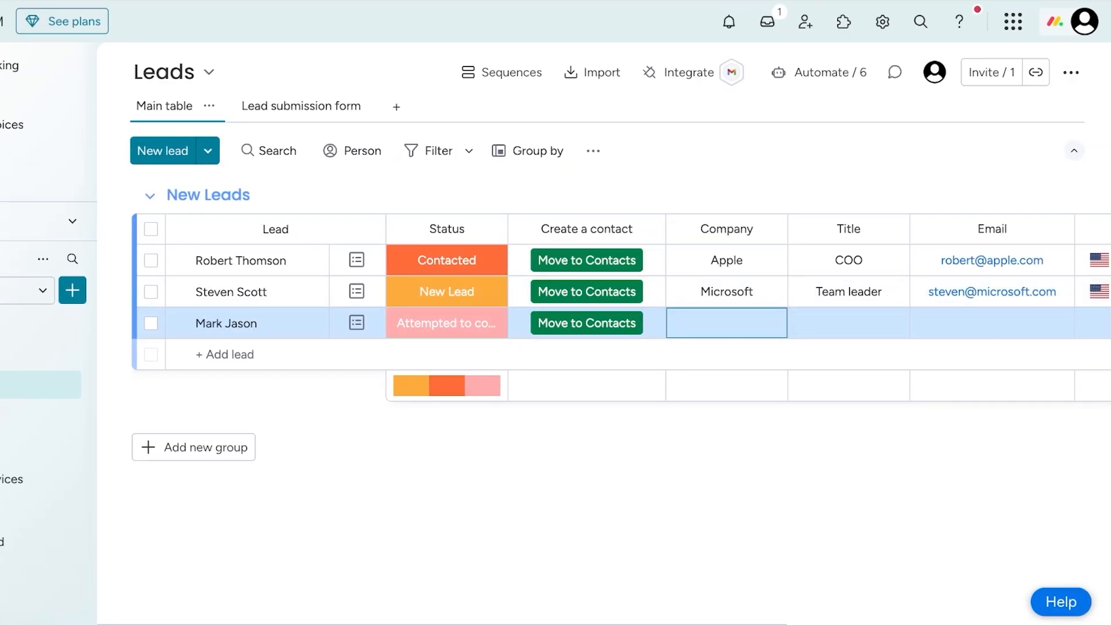
# - Review the remaining columns of the Leads board and browse the core and additional column types that can be added
pyautogui.hscroll(8, 746, 290)
pyautogui.hscroll(-8, 636, 278)
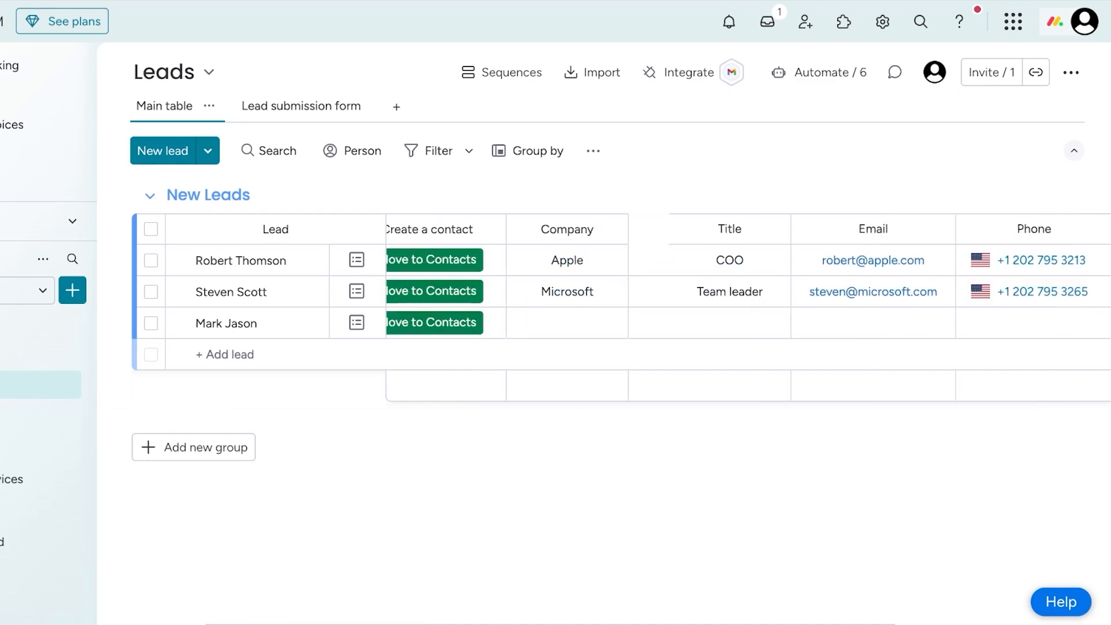
pyautogui.hscroll(8, 637, 278)
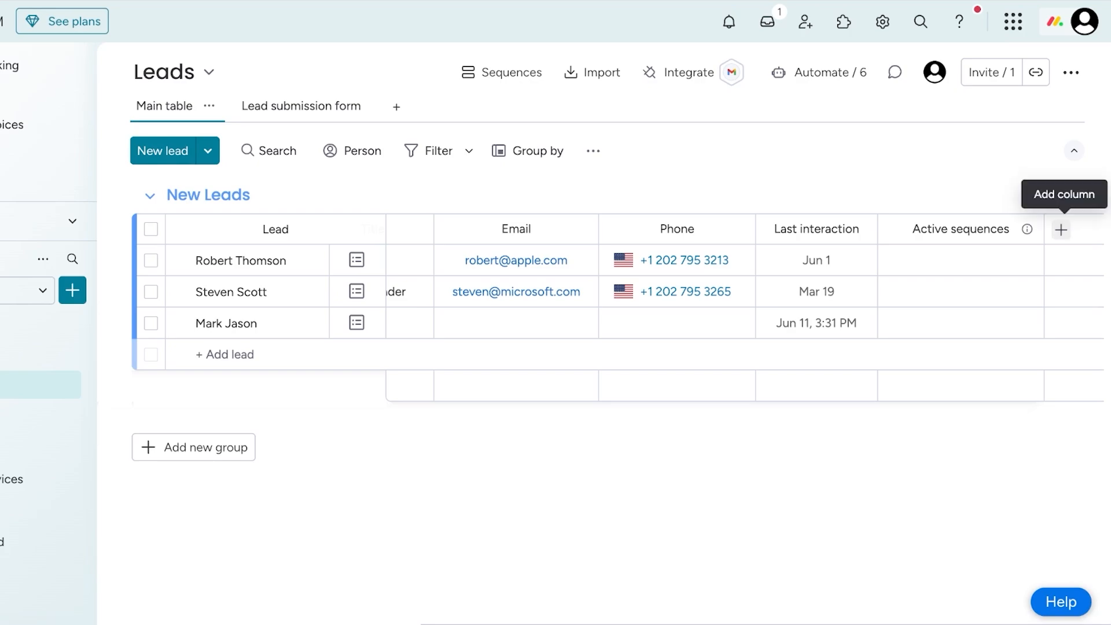
pyautogui.click(1061, 229)
pyautogui.scroll(-5, 805, 245)
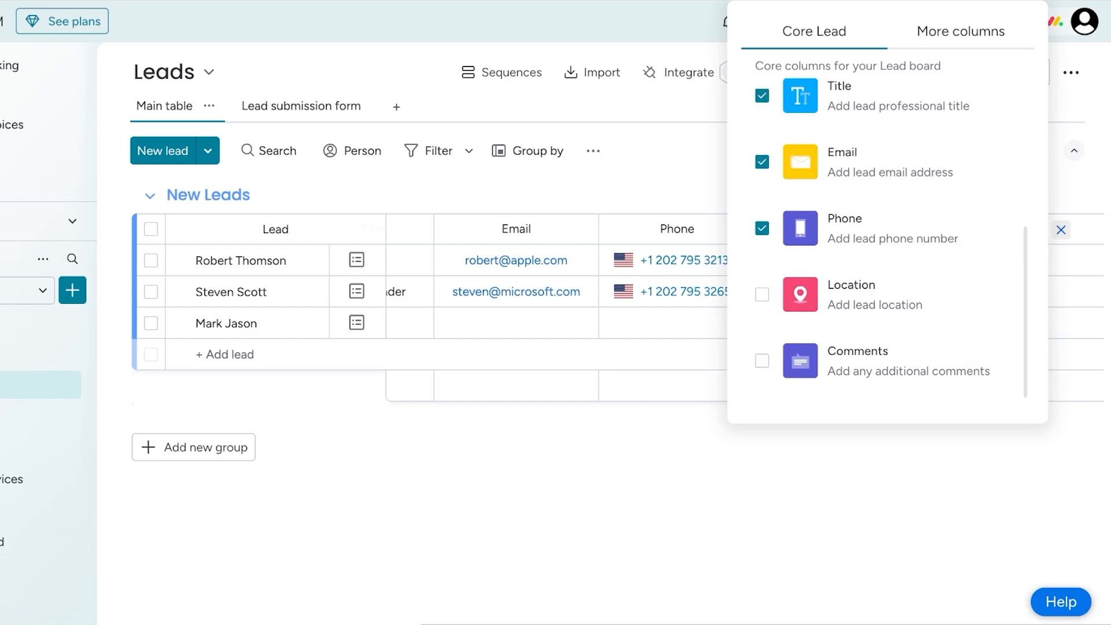
pyautogui.click(960, 31)
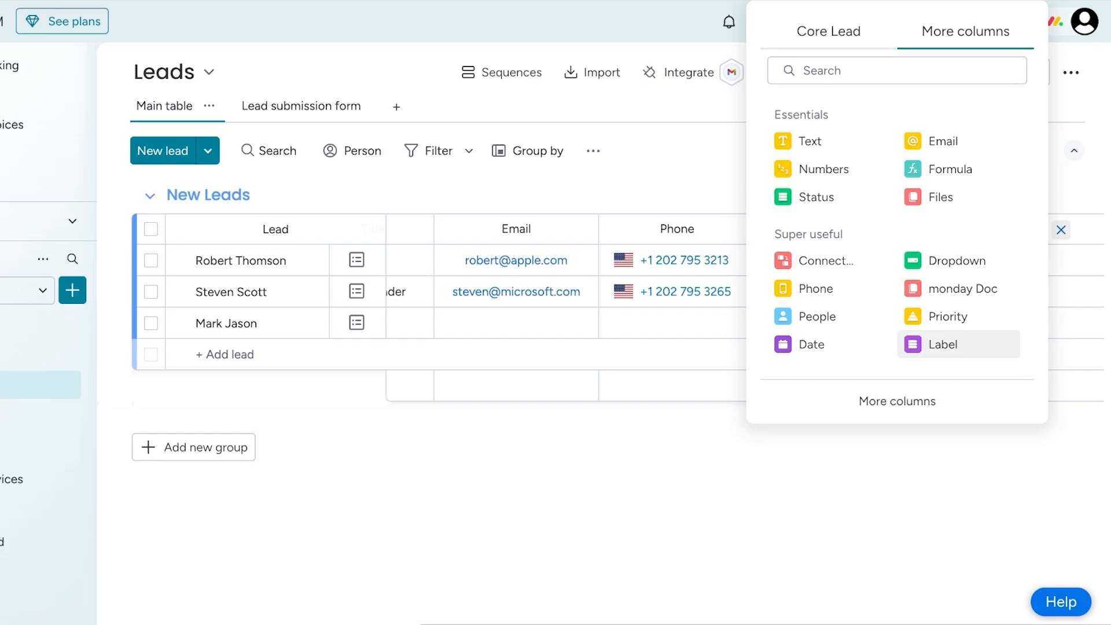
pyautogui.click(1061, 230)
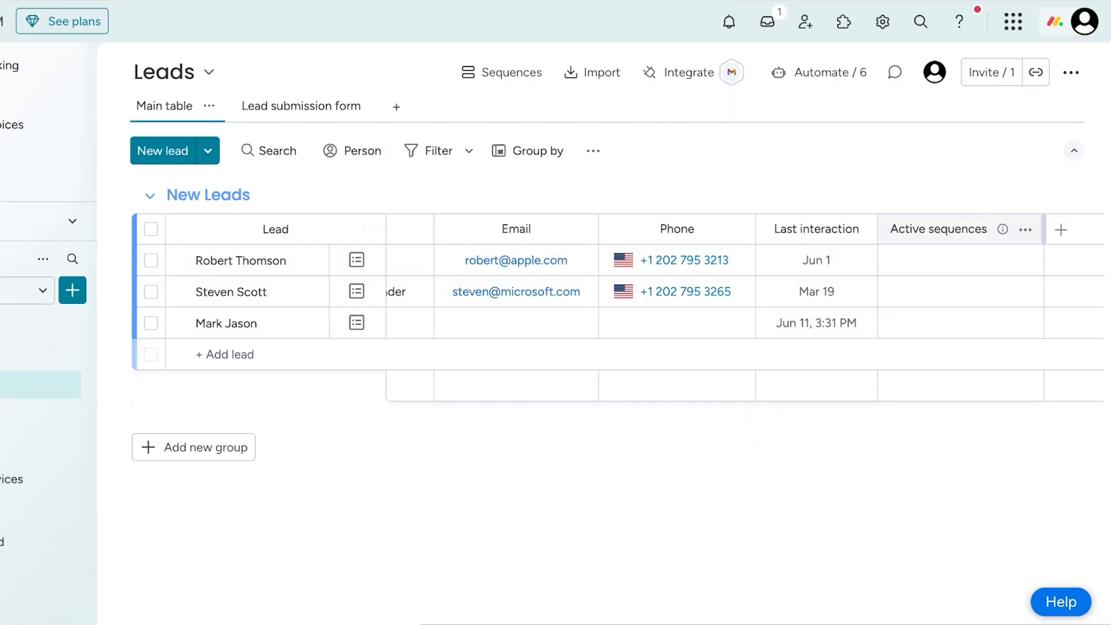
# - Delete the Active sequences column and remove the Title column from the Leads board
pyautogui.click(1025, 229)
pyautogui.click(841, 550)
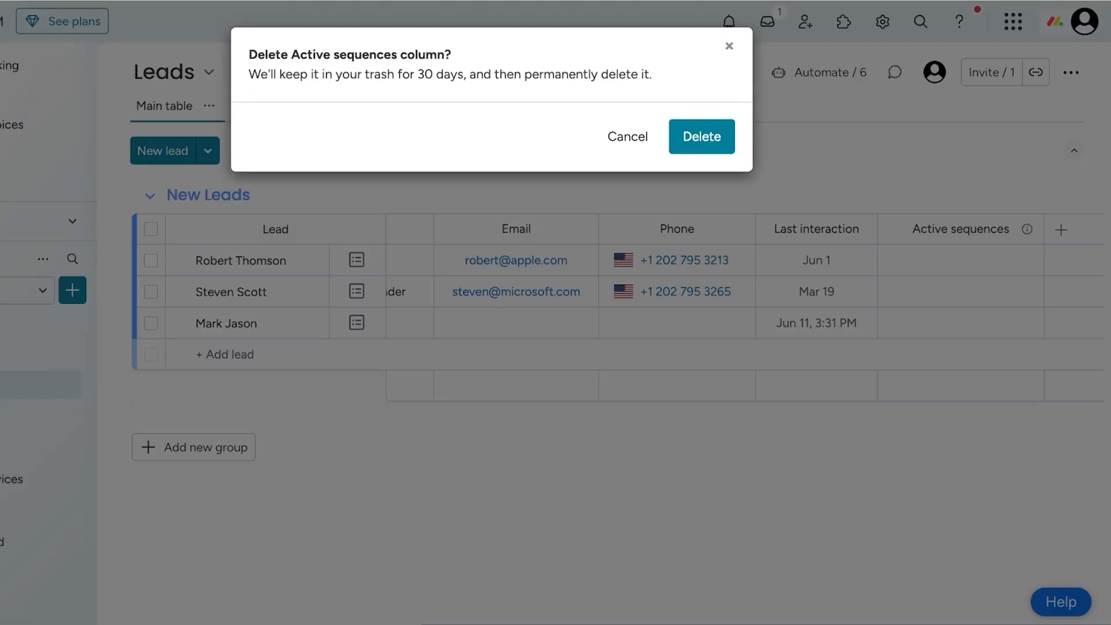
pyautogui.click(701, 137)
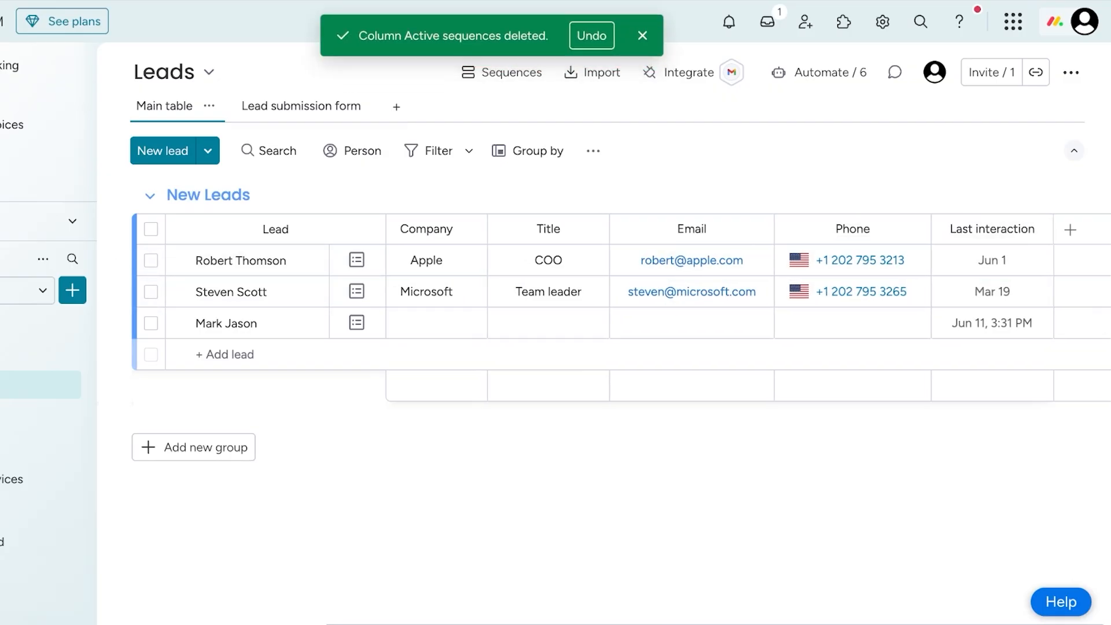
pyautogui.click(590, 229)
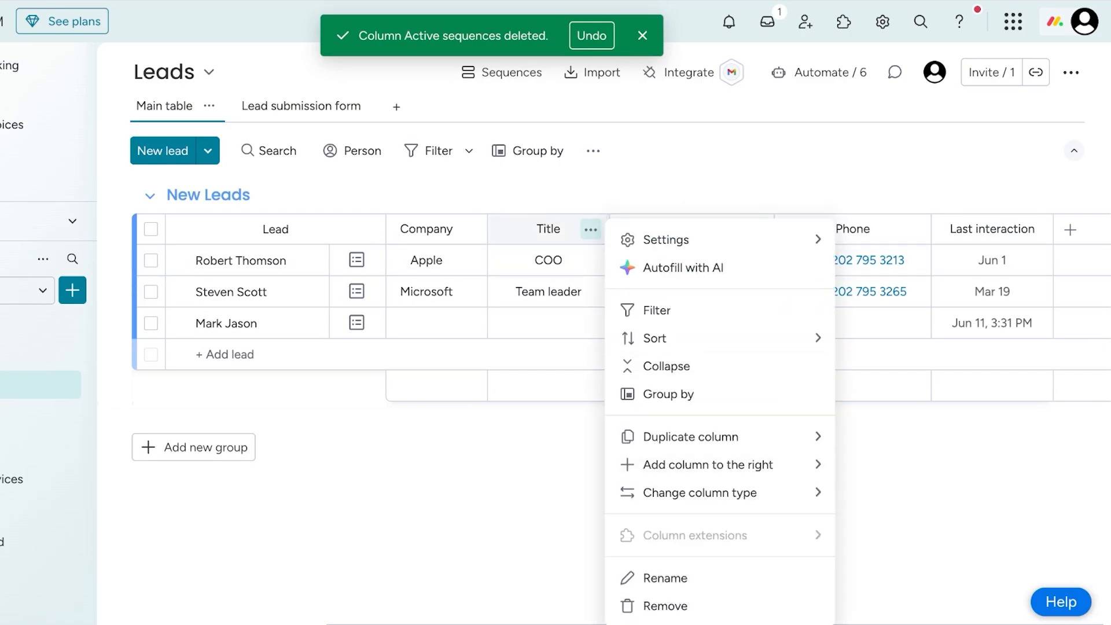
pyautogui.click(665, 605)
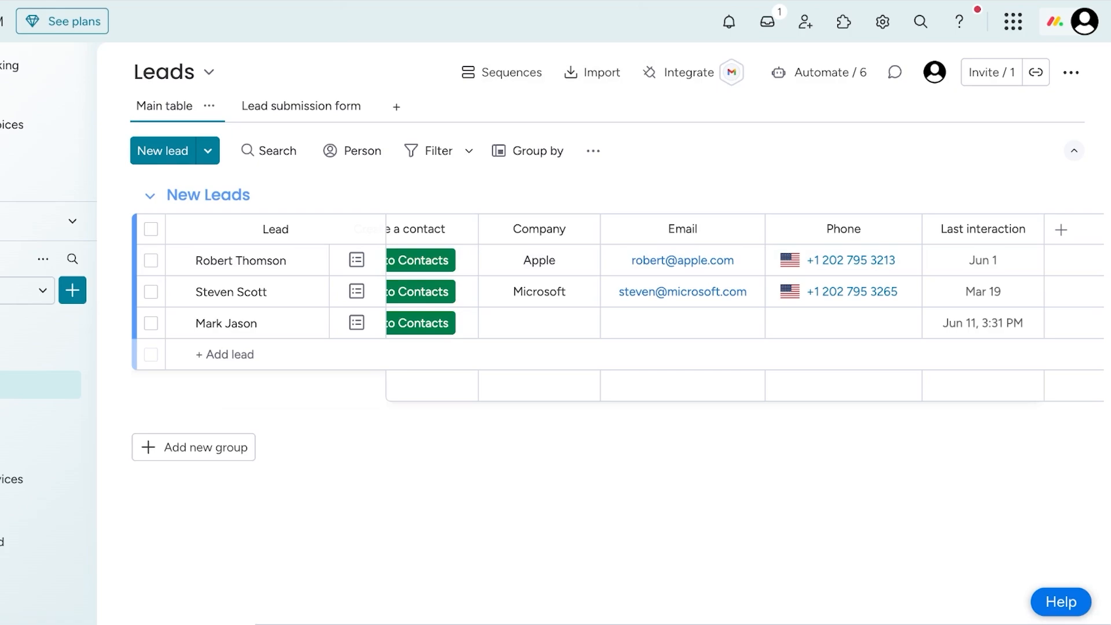
# - Add a Status column at the end of the Leads board and name it "Company Size"
pyautogui.hscroll(-3, 659, 306)
pyautogui.hscroll(3, 660, 306)
pyautogui.click(1060, 230)
pyautogui.click(960, 31)
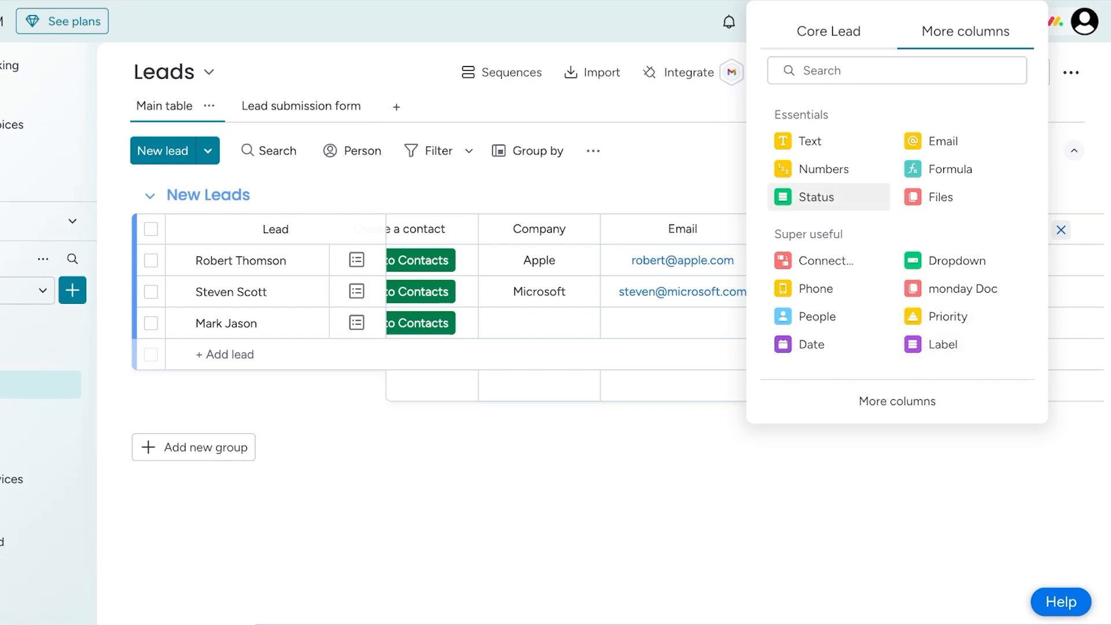
pyautogui.click(815, 197)
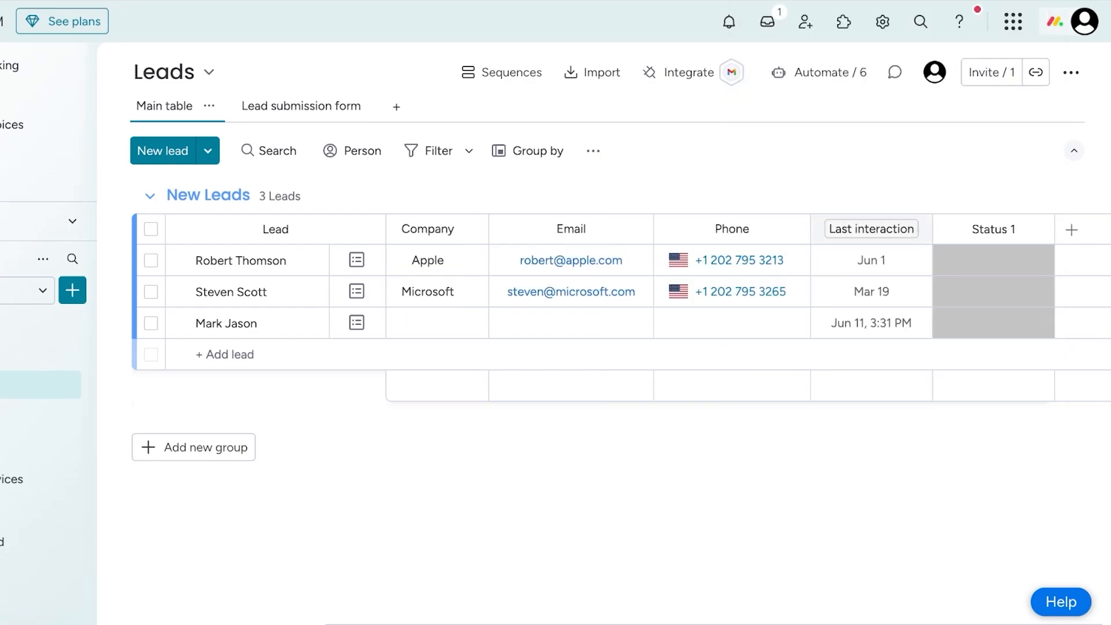
pyautogui.press('BackSpace')
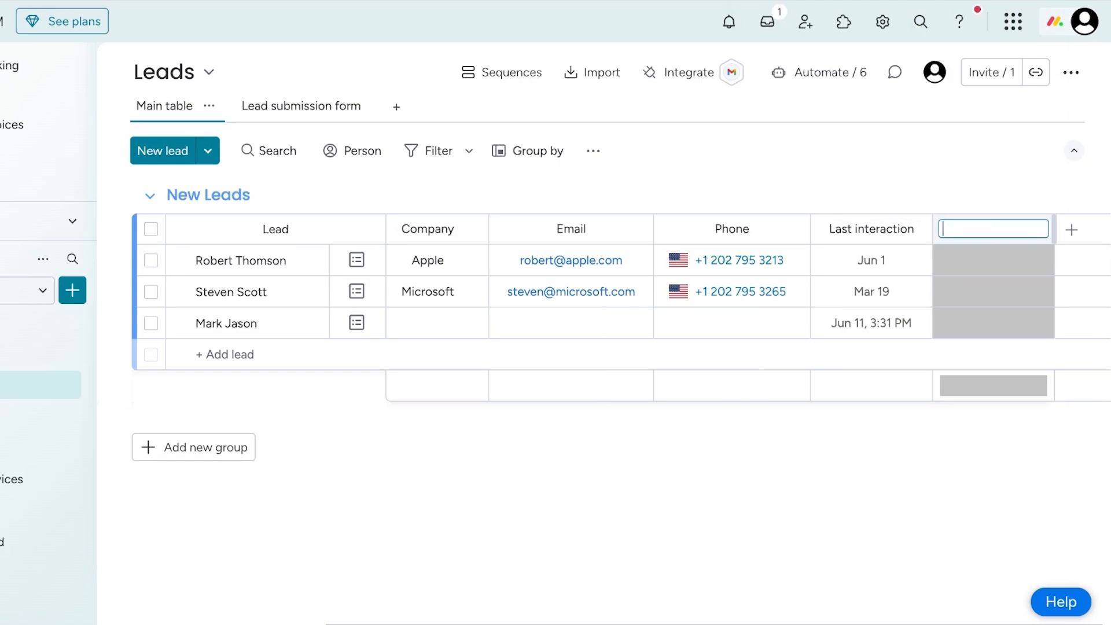
pyautogui.write('Company Size')
pyautogui.click(993, 260)
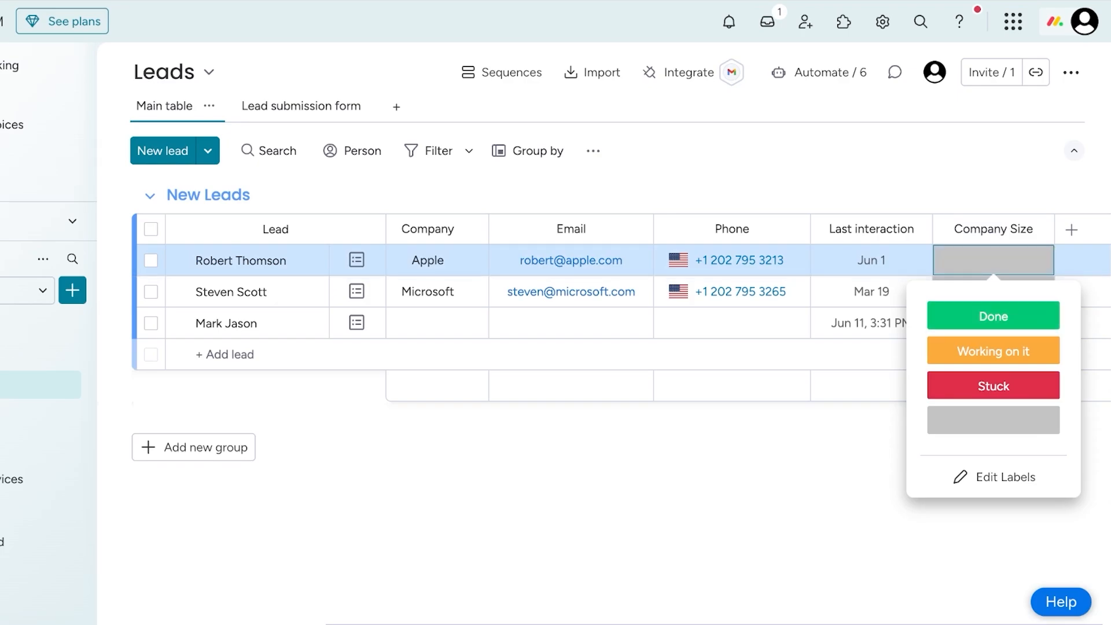
pyautogui.click(993, 477)
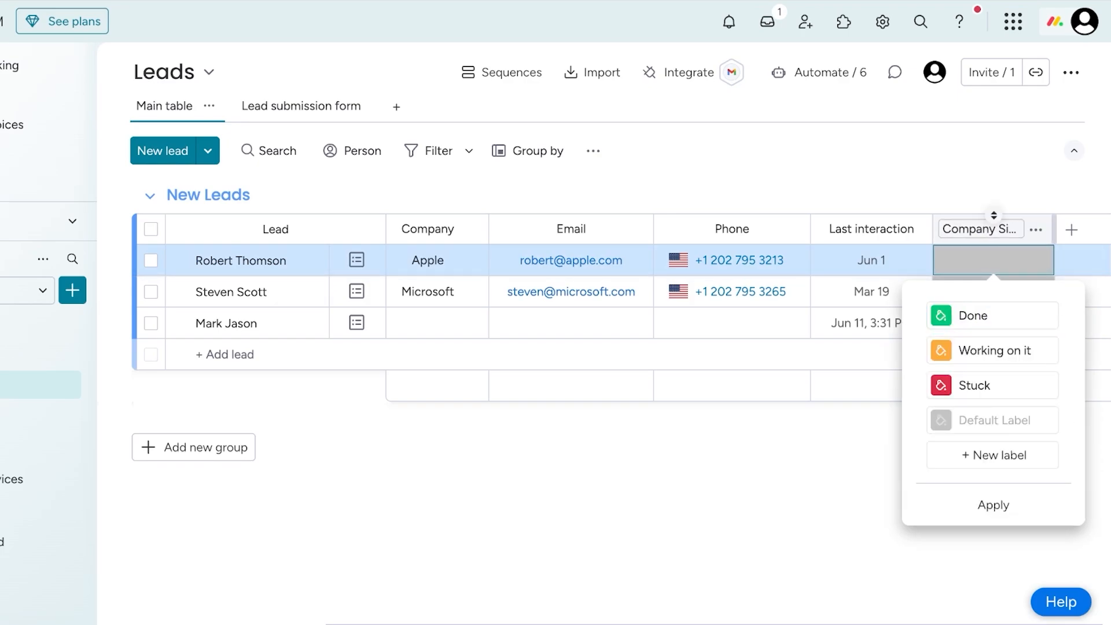
pyautogui.click(993, 215)
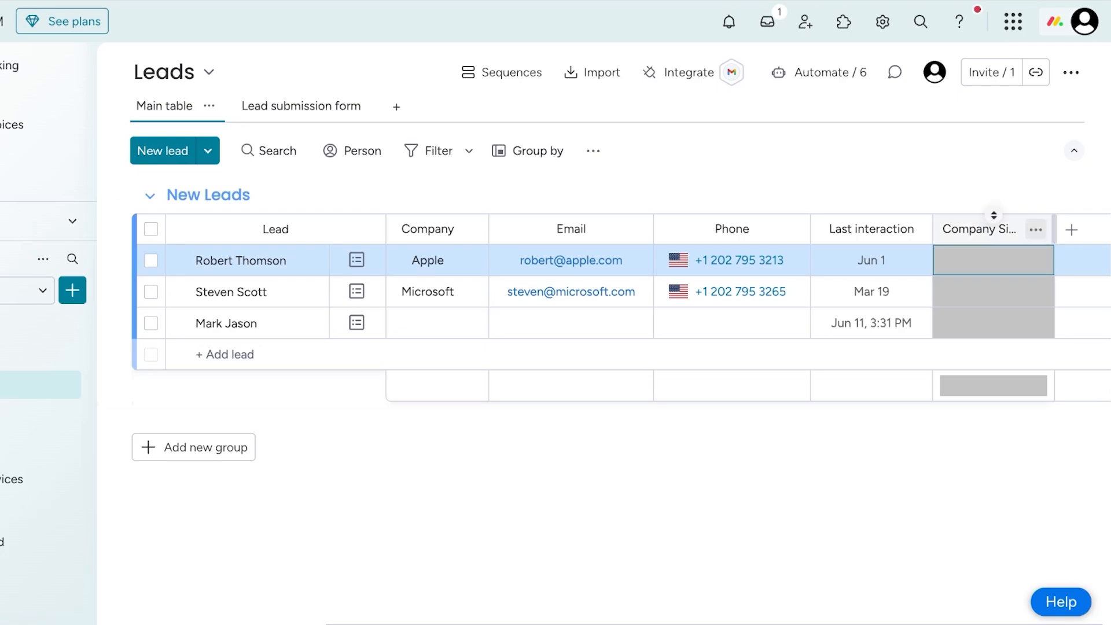
pyautogui.click(1035, 229)
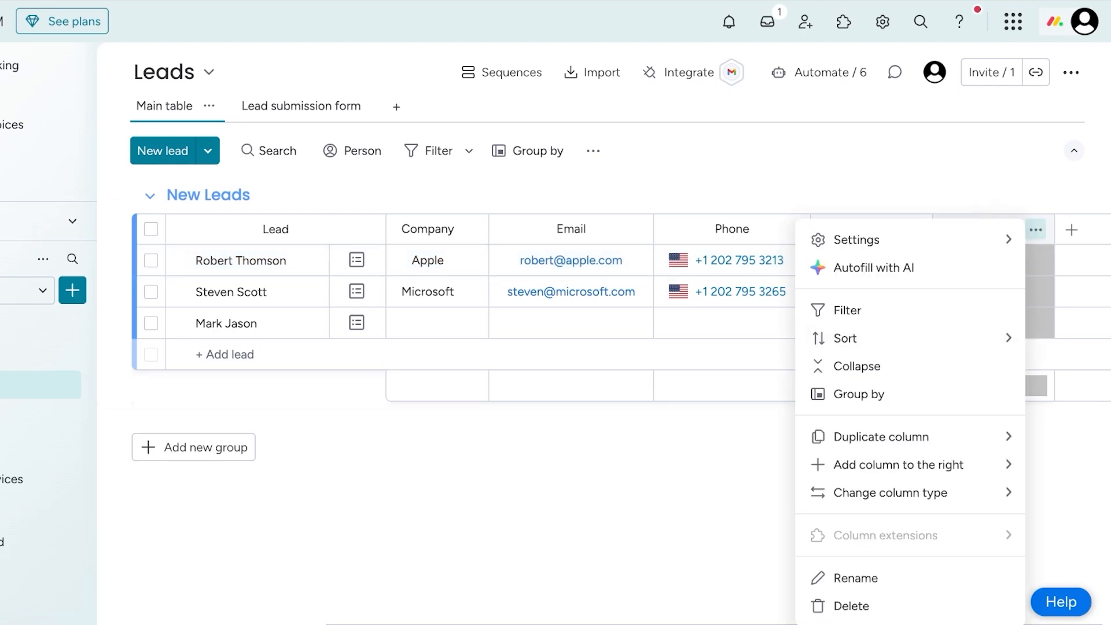
pyautogui.click(856, 578)
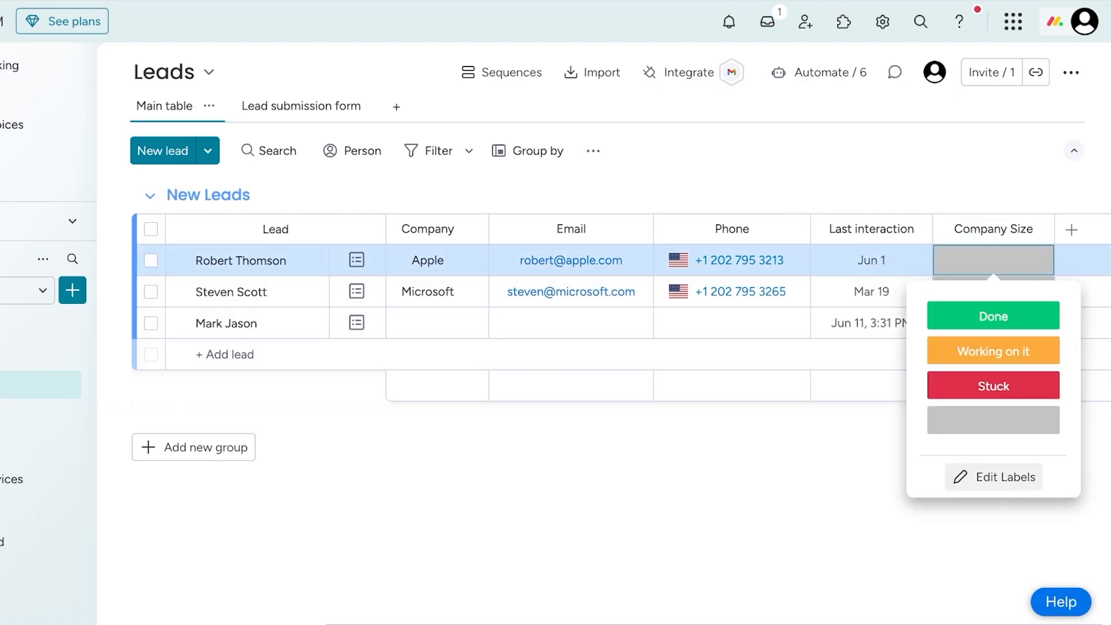
# - Edit the labels of the Company Size column to read Large, MDM and Small, and apply them
pyautogui.click(994, 477)
pyautogui.write('Large')
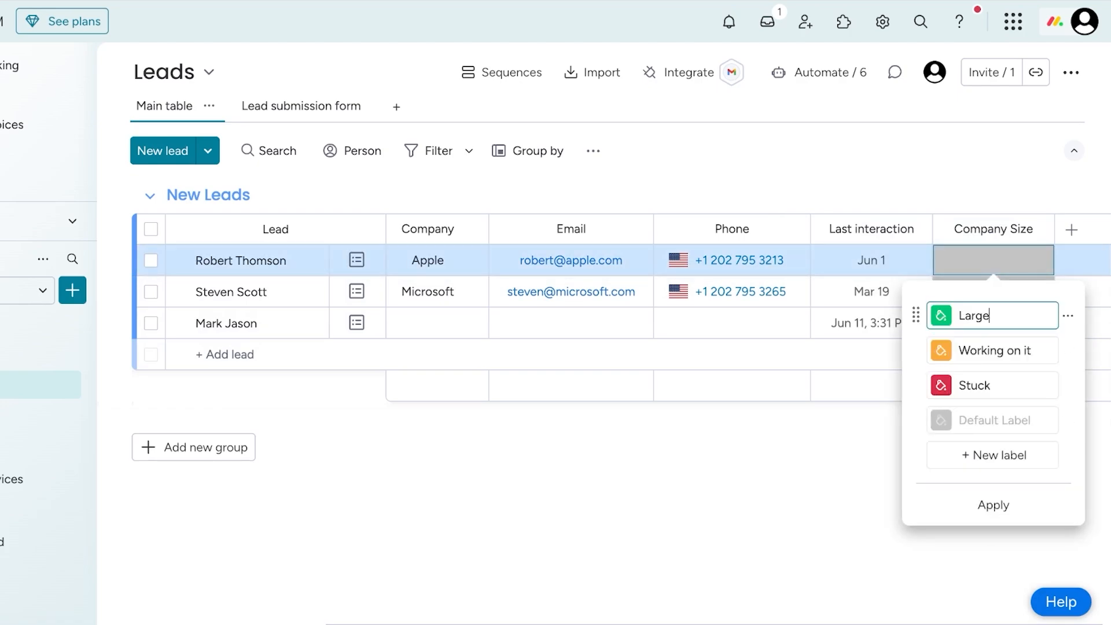
pyautogui.press('Tab')
pyautogui.write('MDM')
pyautogui.press('Tab')
pyautogui.write('Small')
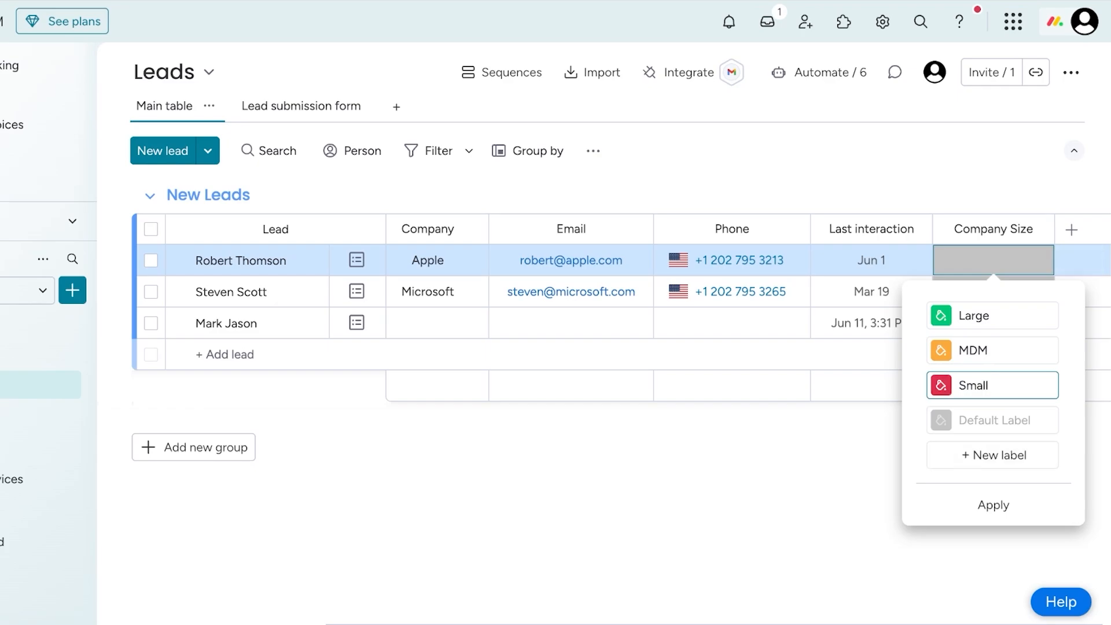
pyautogui.click(993, 505)
# - Set the Company Size of the first lead to Large, the second to Small and the third to MDM
pyautogui.click(993, 260)
pyautogui.click(993, 315)
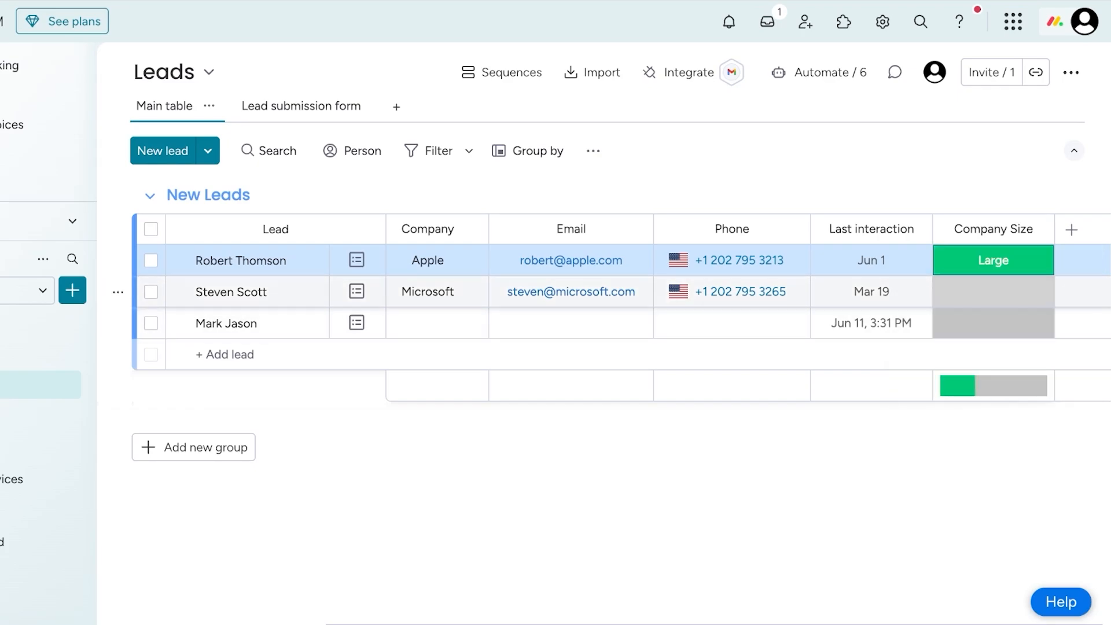
pyautogui.click(994, 291)
pyautogui.click(993, 417)
pyautogui.click(993, 323)
pyautogui.click(993, 414)
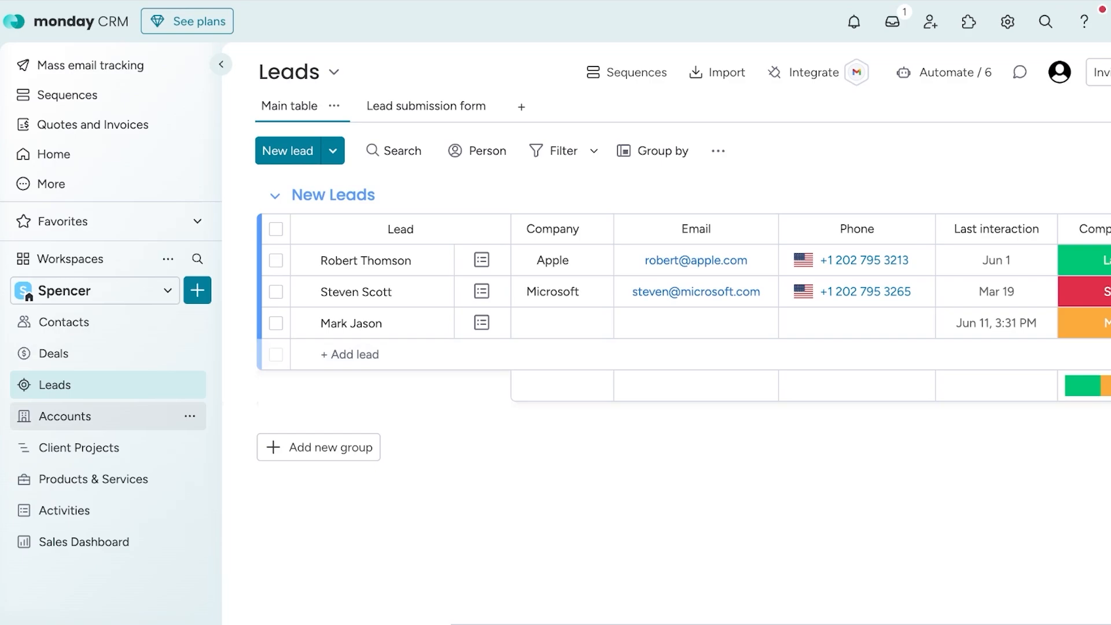
# - Open the Accounts board and add a new account with its name to the Companies group in the Main table view
pyautogui.click(65, 416)
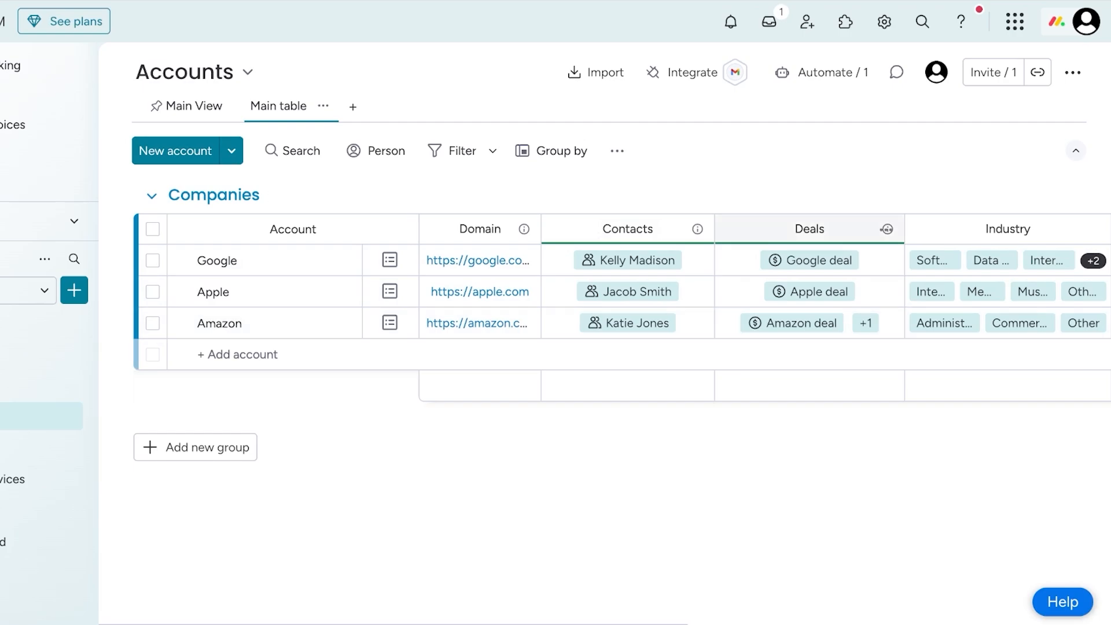
pyautogui.click(293, 354)
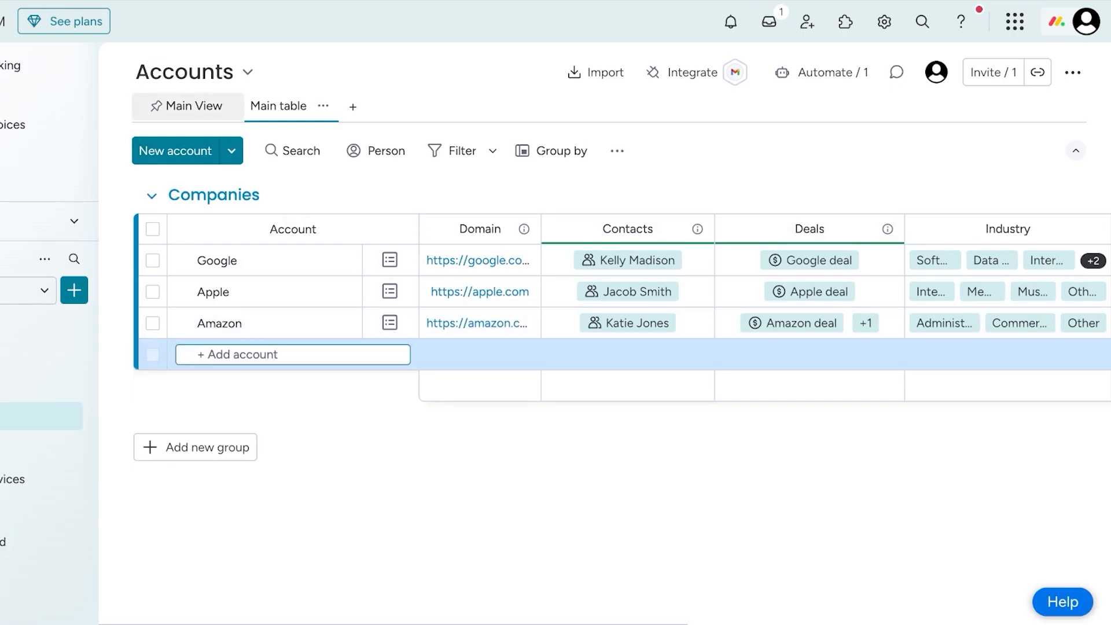
pyautogui.click(183, 106)
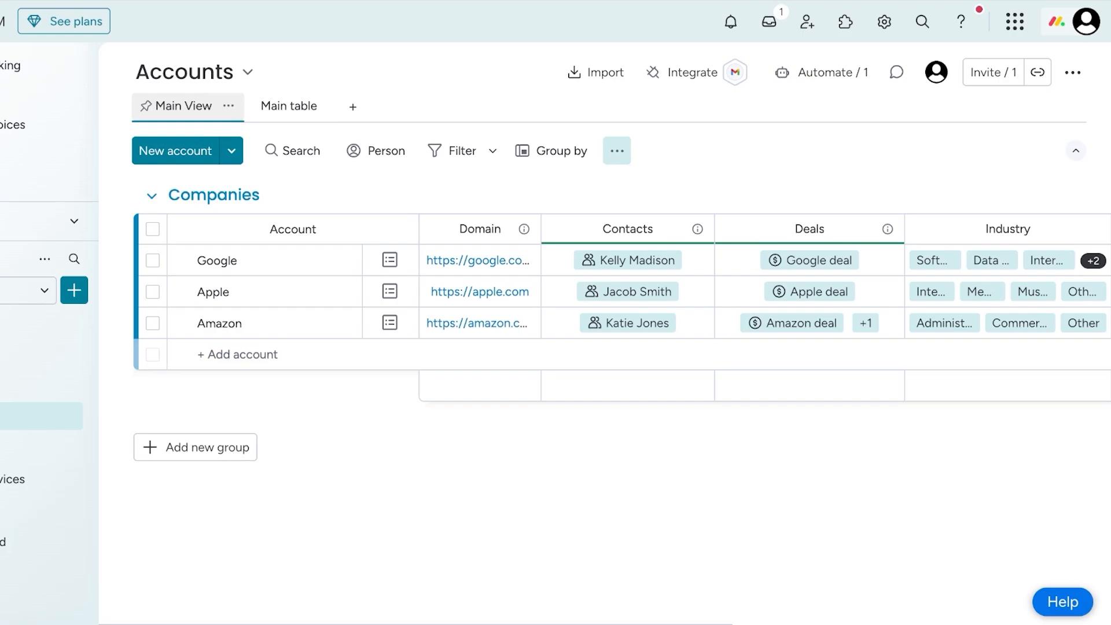
pyautogui.click(289, 106)
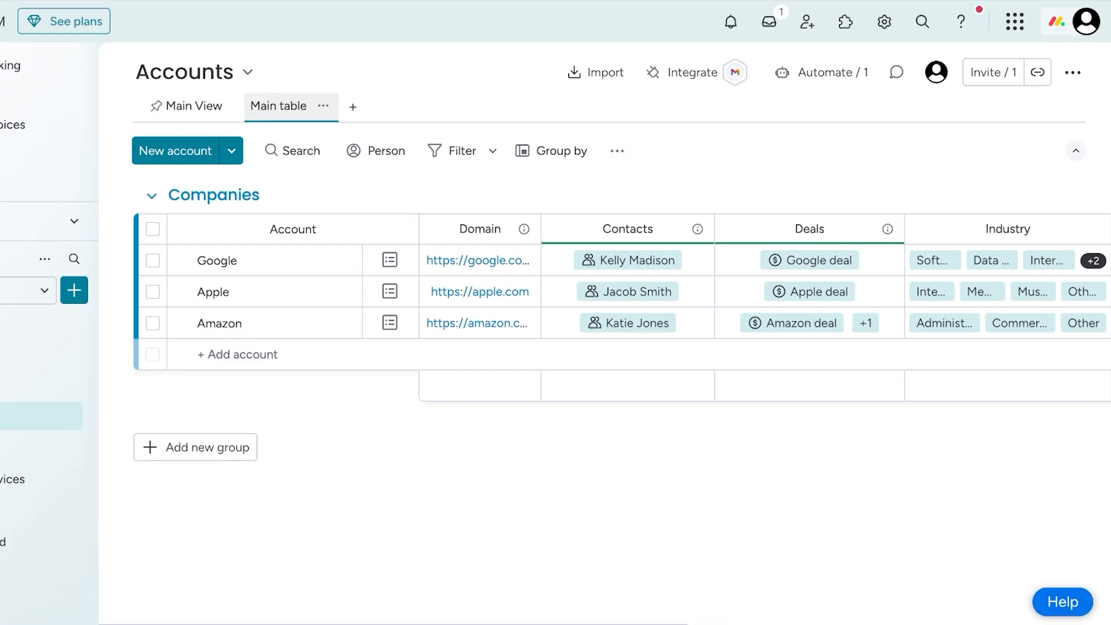
pyautogui.click(293, 355)
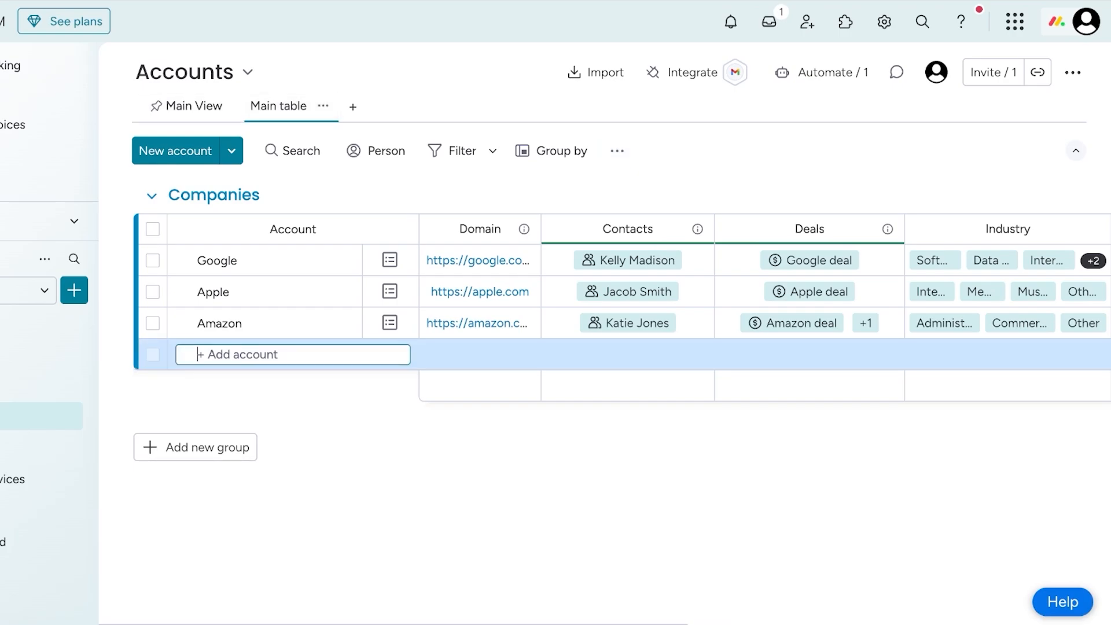
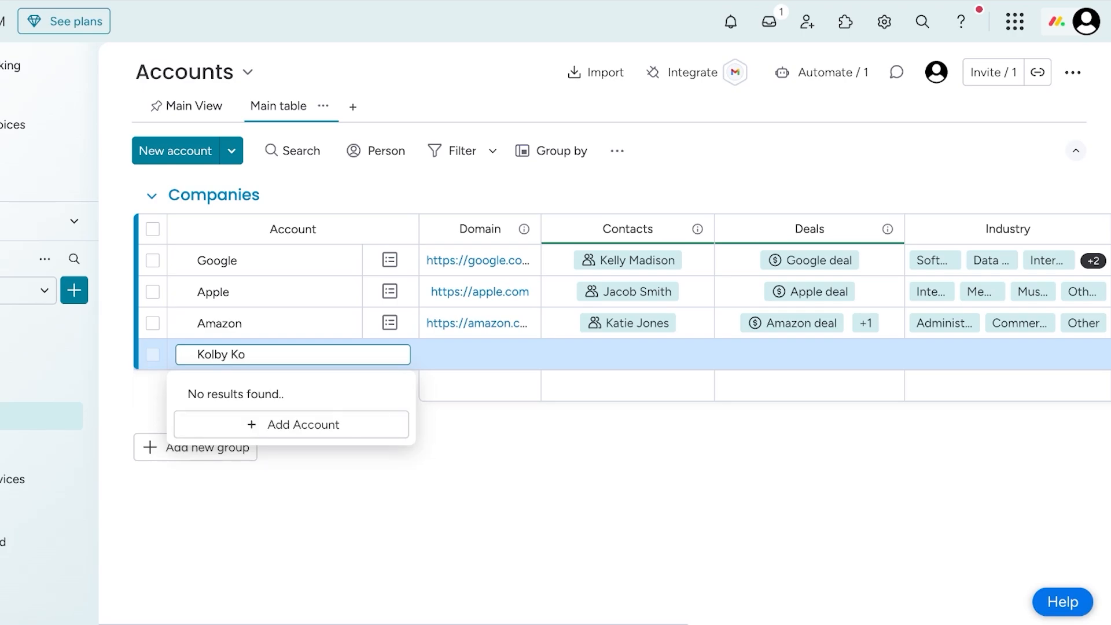
pyautogui.press('Return')
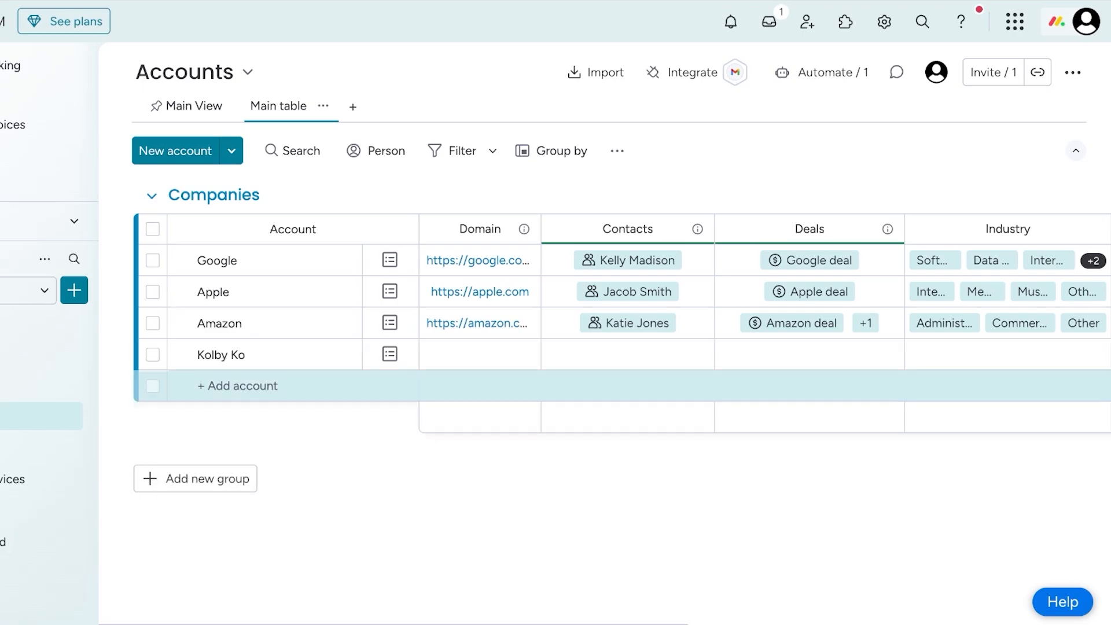
# - Open the new account's record and link the existing Amazon contact in its Contacts field
pyautogui.click(390, 354)
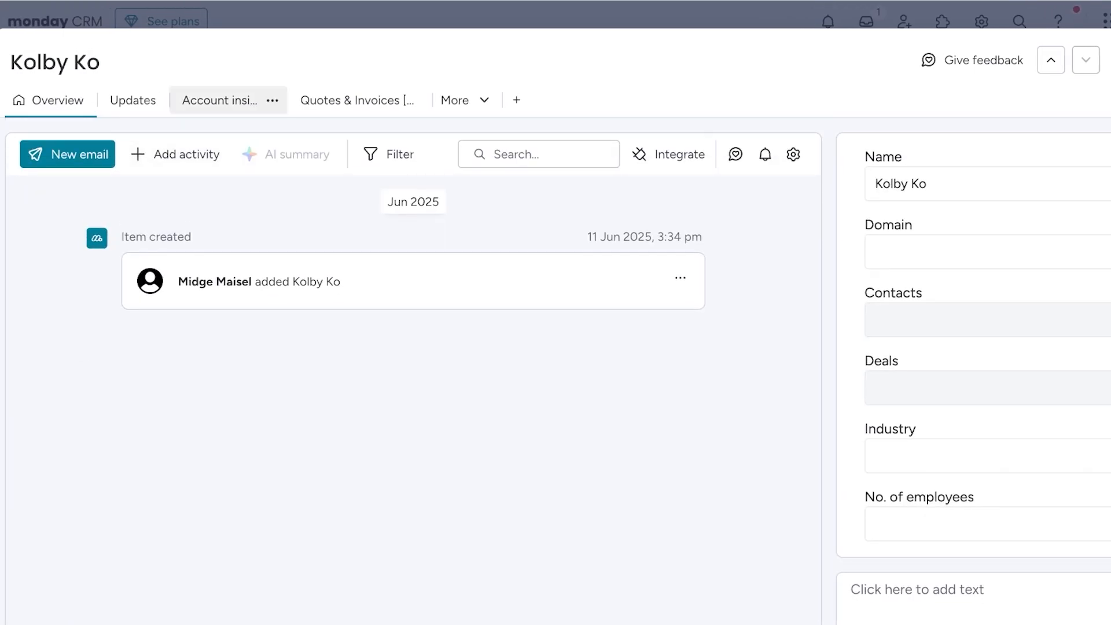
pyautogui.click(995, 251)
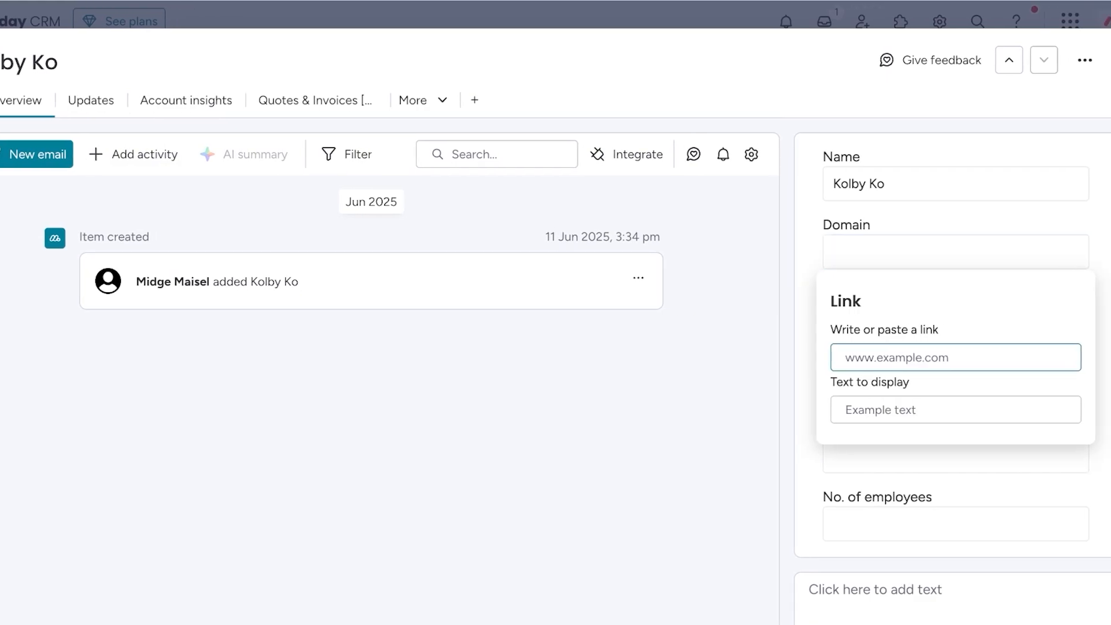
pyautogui.press('Escape')
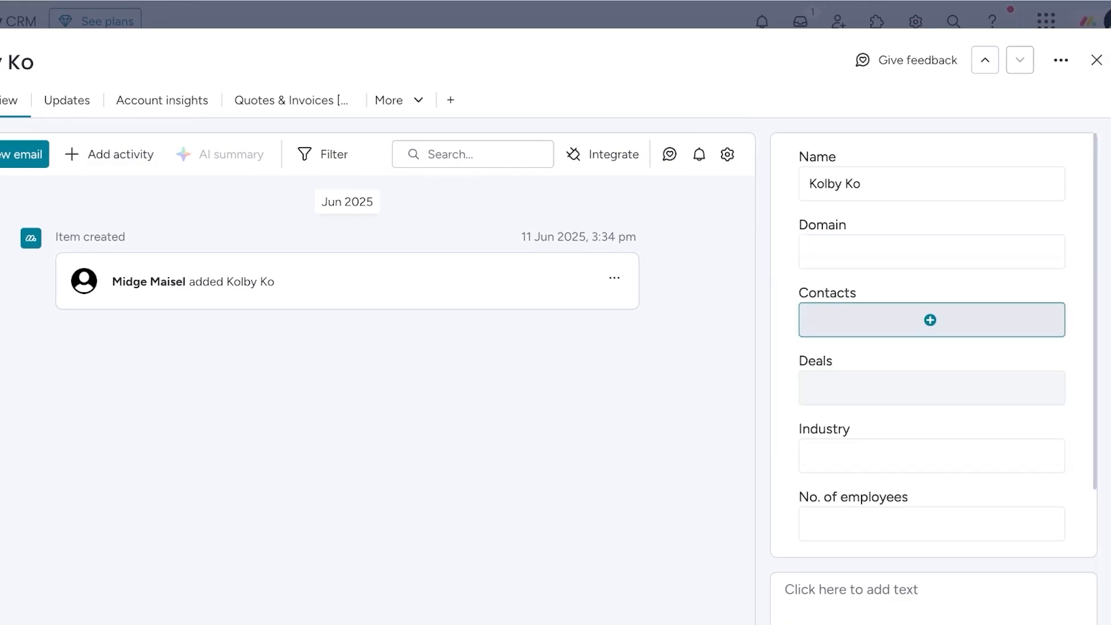
pyautogui.click(931, 319)
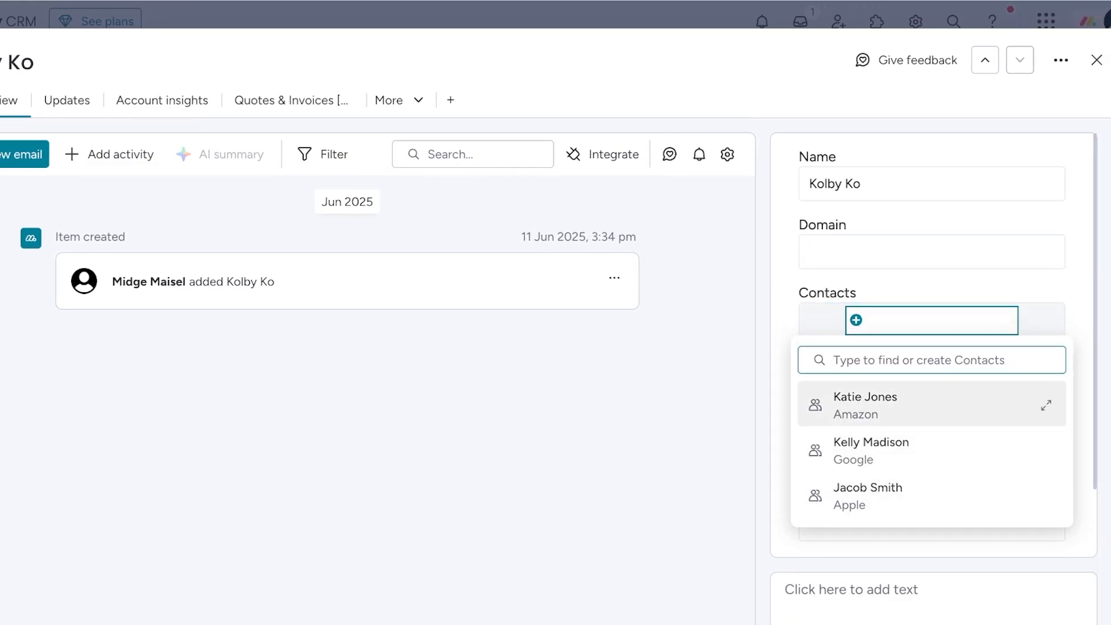
pyautogui.write('K')
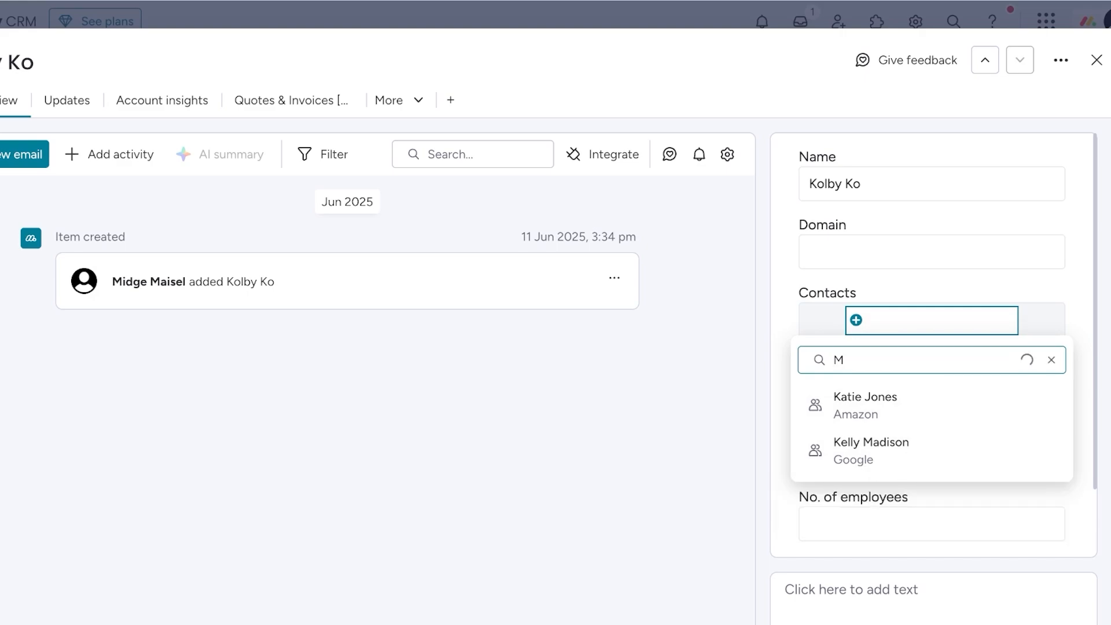
pyautogui.press('BackSpace')
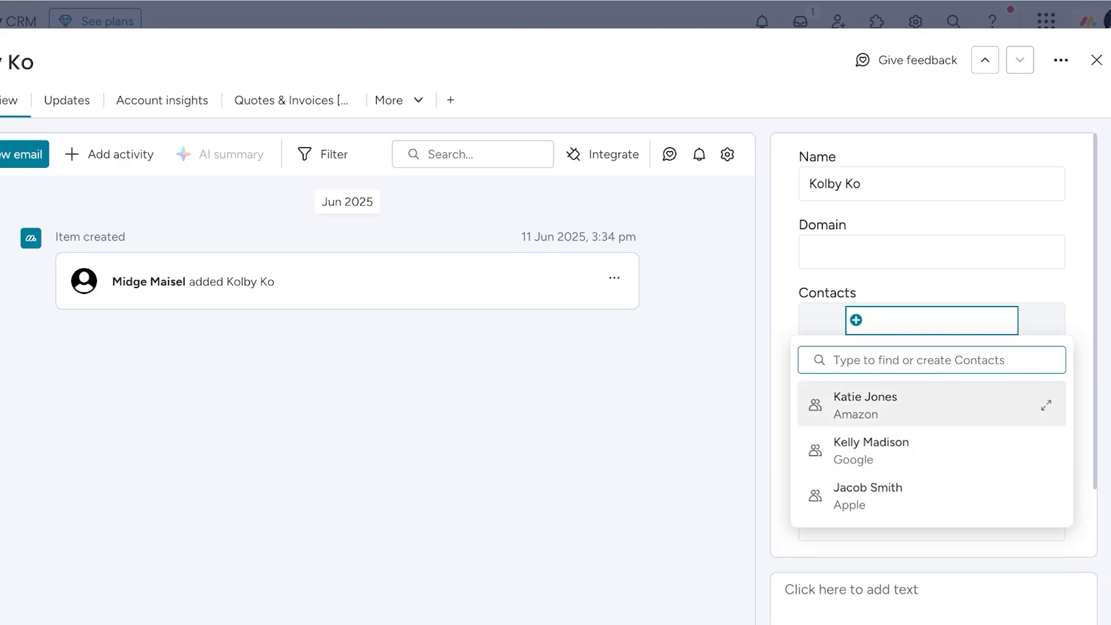
pyautogui.click(864, 405)
pyautogui.press('Escape')
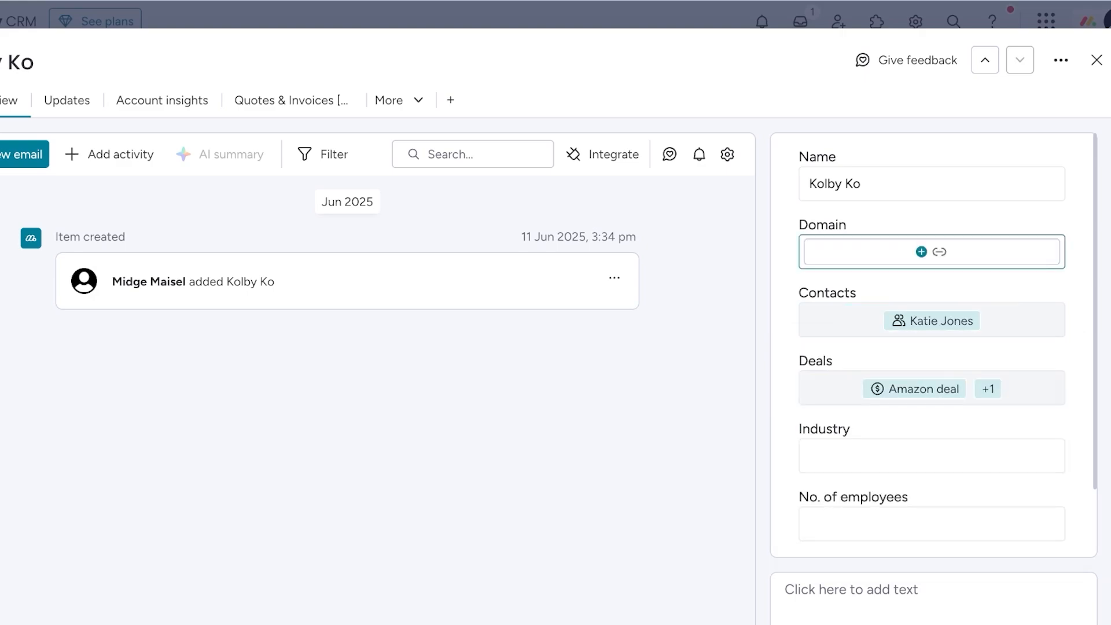
# - Leave the account's Domain field empty and remove the linked deals from its Deals field
pyautogui.click(931, 251)
pyautogui.press('Escape')
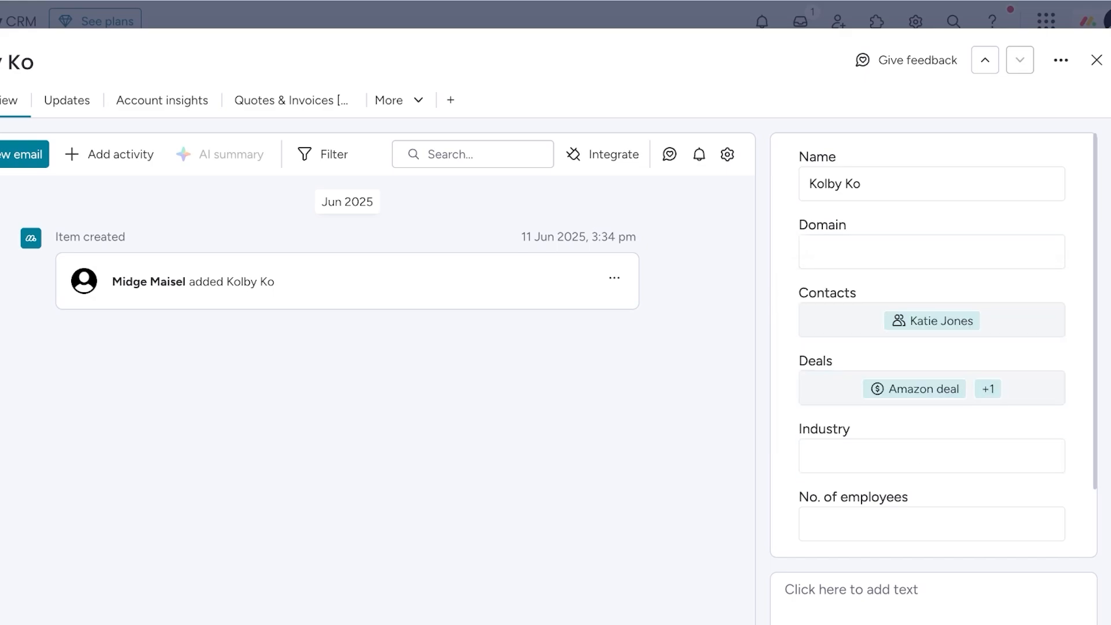
pyautogui.click(988, 389)
pyautogui.press('BackSpace')
pyautogui.press('BackSpace')
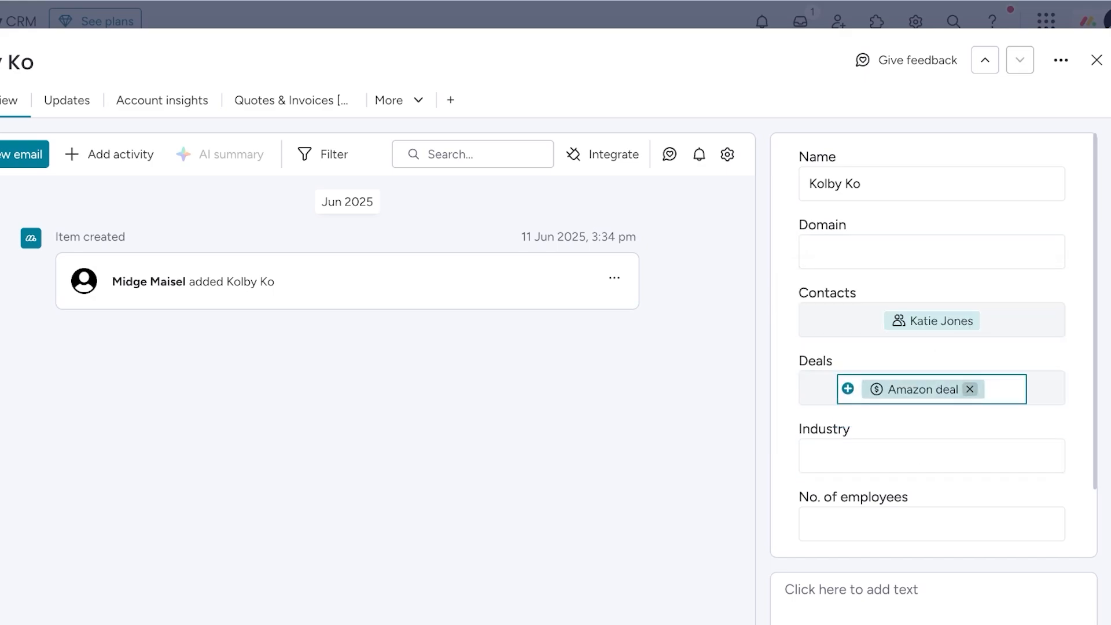
# - Set the account's Industry to Apps and close the record
pyautogui.click(931, 456)
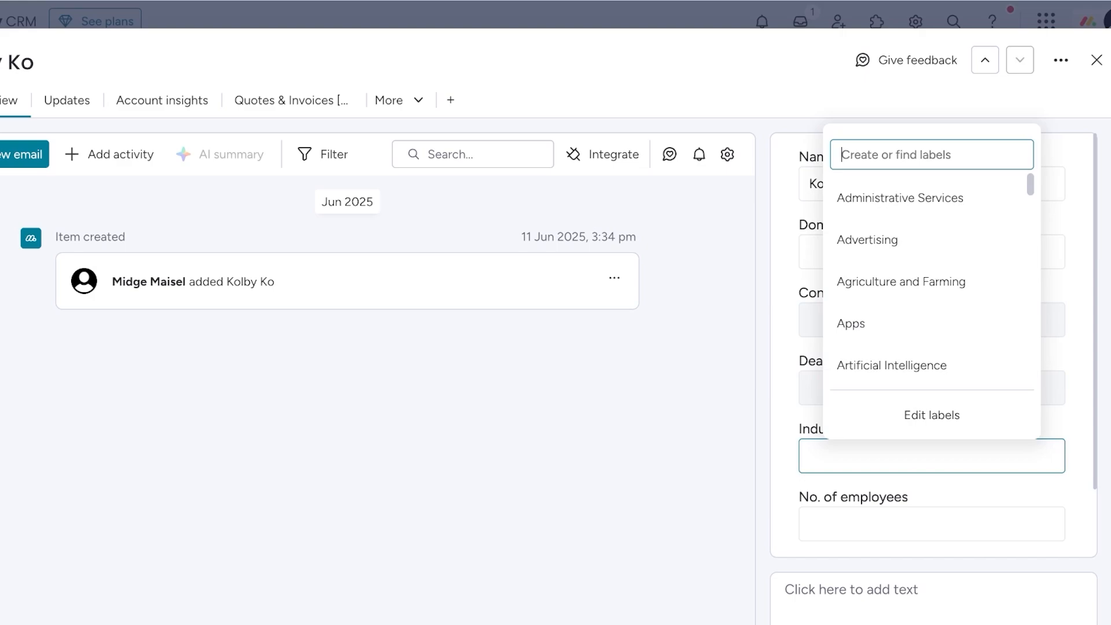
pyautogui.click(866, 322)
pyautogui.scroll(-3, 927, 456)
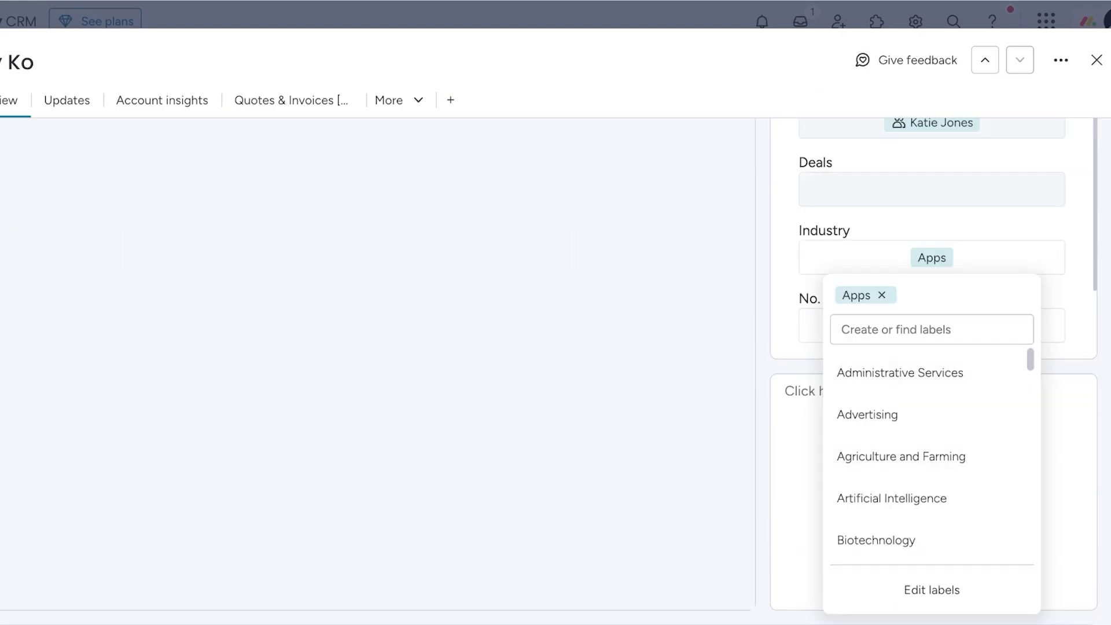
pyautogui.press('Escape')
pyautogui.click(1097, 60)
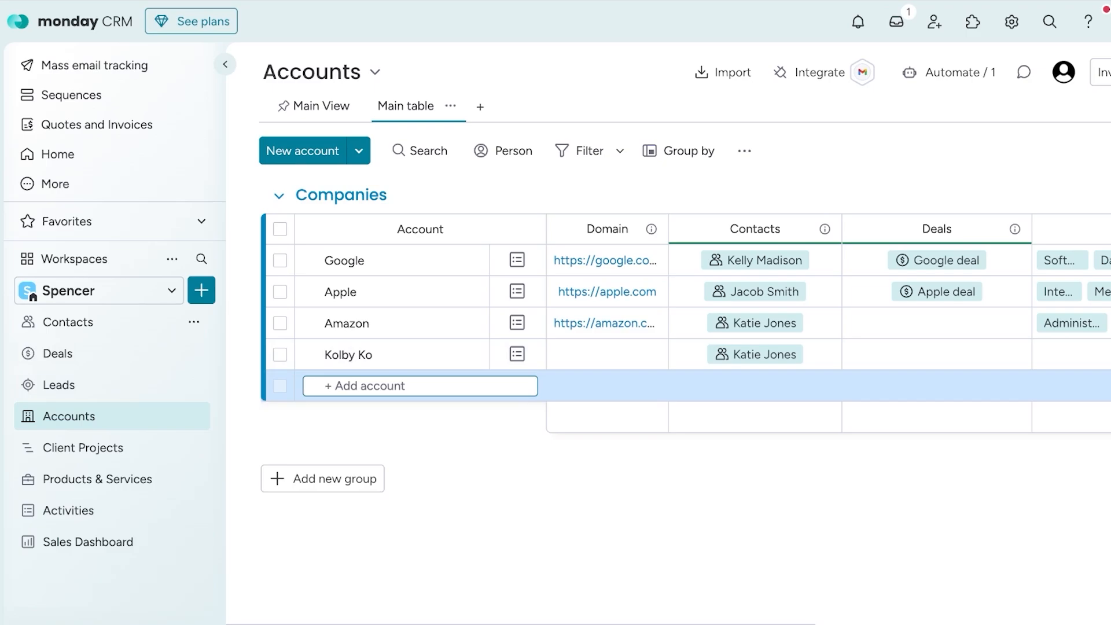
# - Review the view types that can be added to the Accounts board, without adding one
pyautogui.click(479, 107)
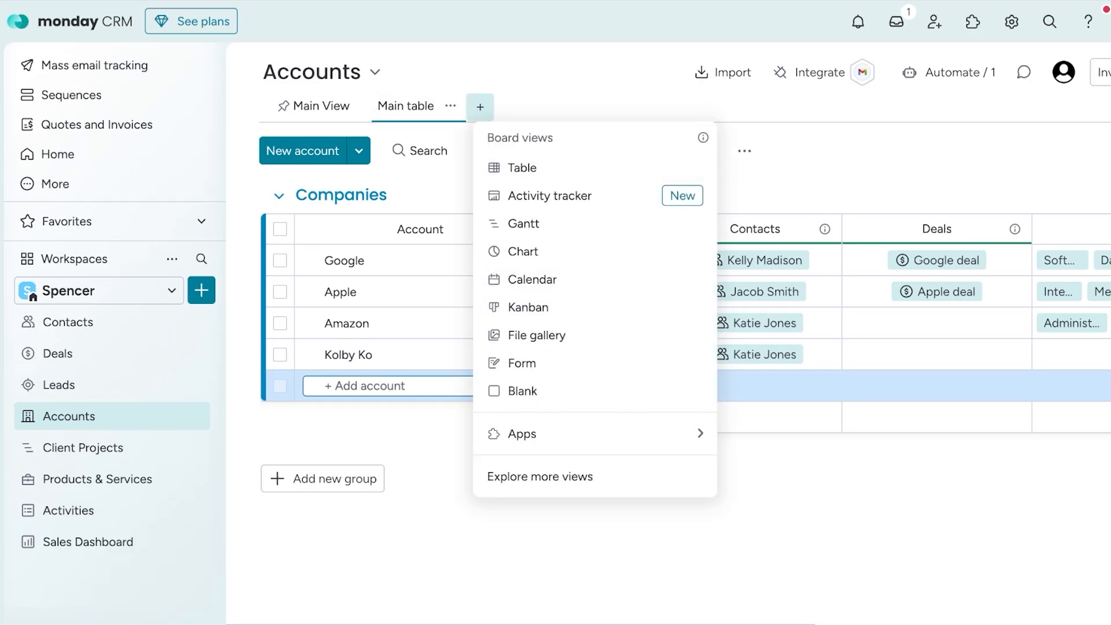
pyautogui.press('Escape')
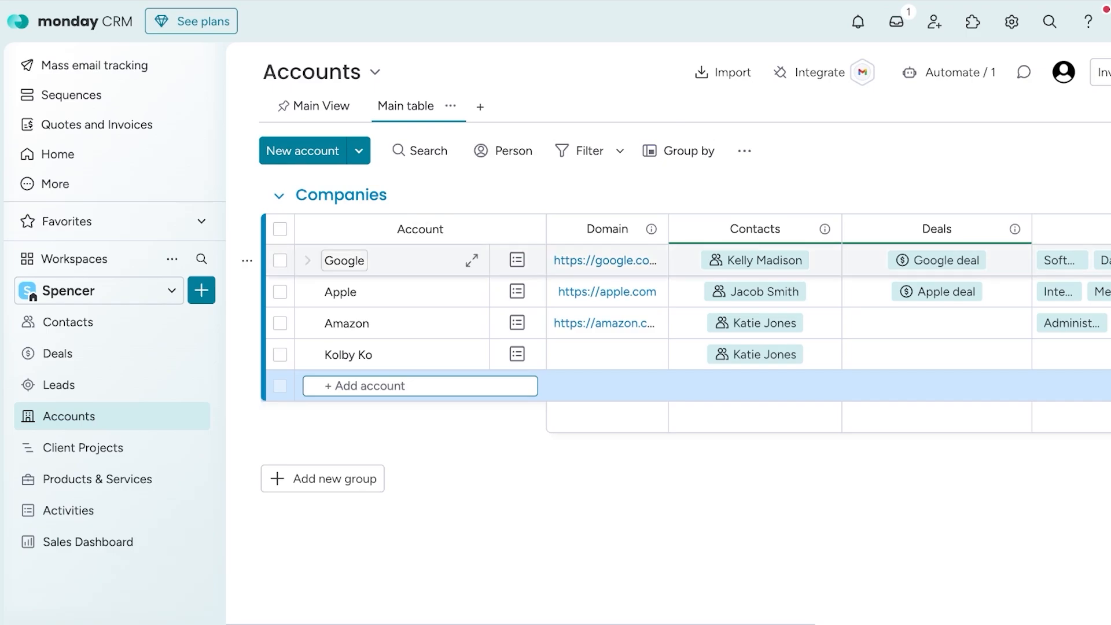
pyautogui.click(480, 106)
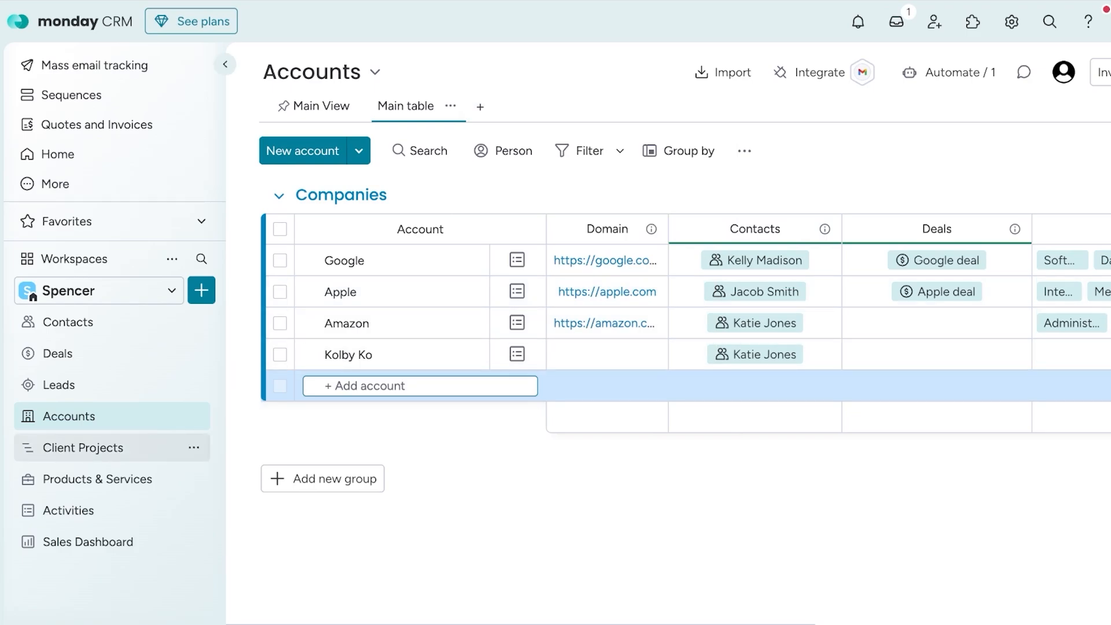
# - Open the Deals board and look over its Active Deals and Closed Won groups
pyautogui.click(83, 447)
pyautogui.click(58, 384)
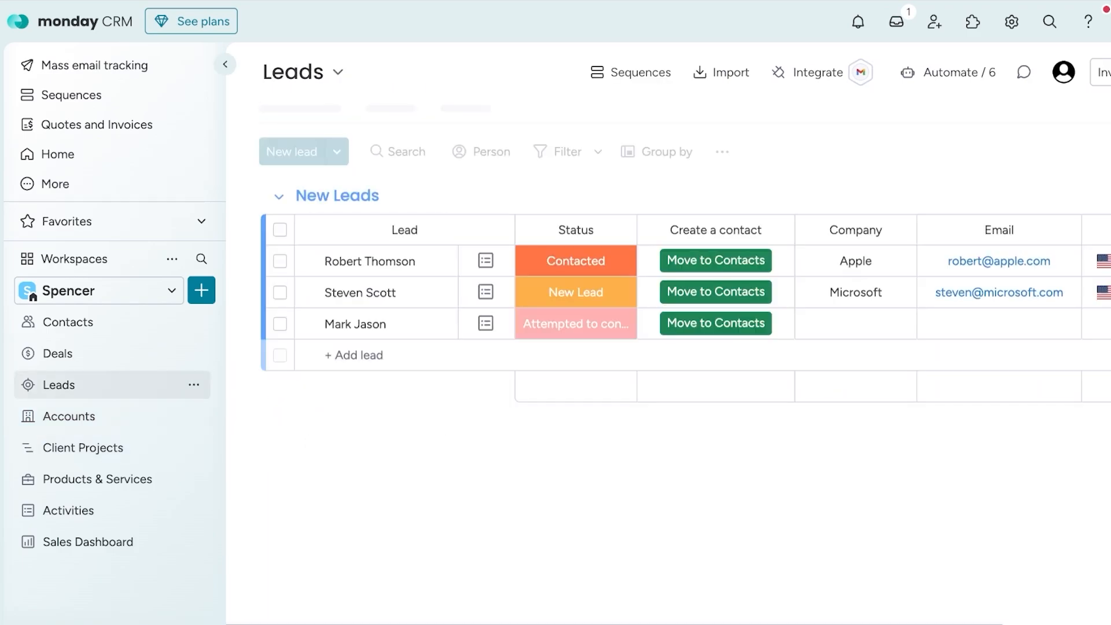
pyautogui.click(58, 353)
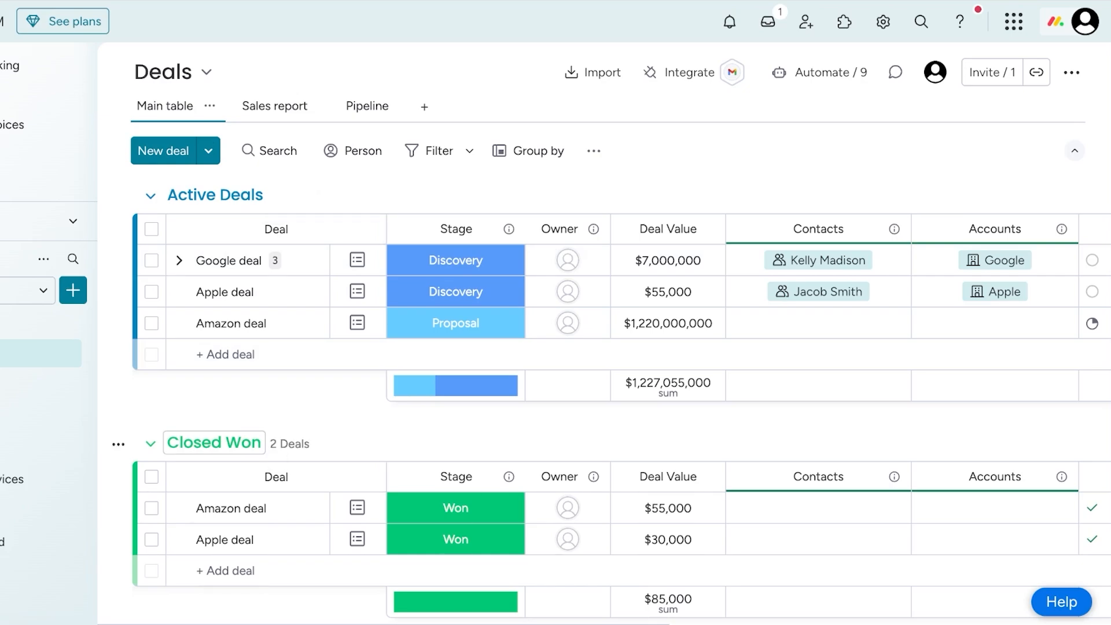
pyautogui.scroll(-2, 179, 432)
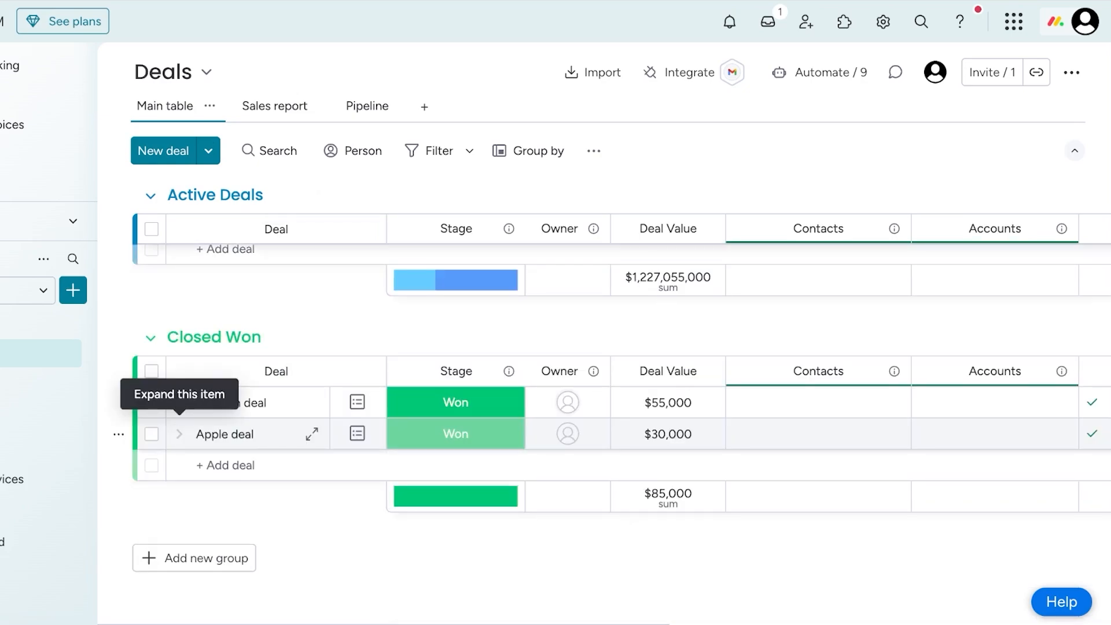
pyautogui.scroll(2, 179, 324)
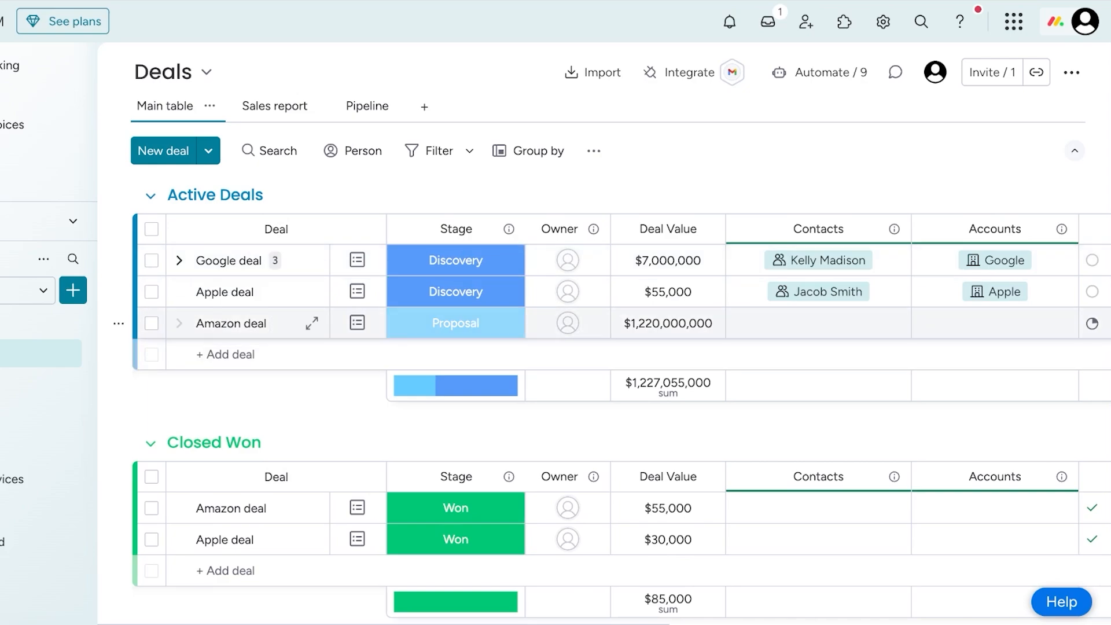
pyautogui.scroll(-1, 232, 470)
pyautogui.scroll(1, 231, 470)
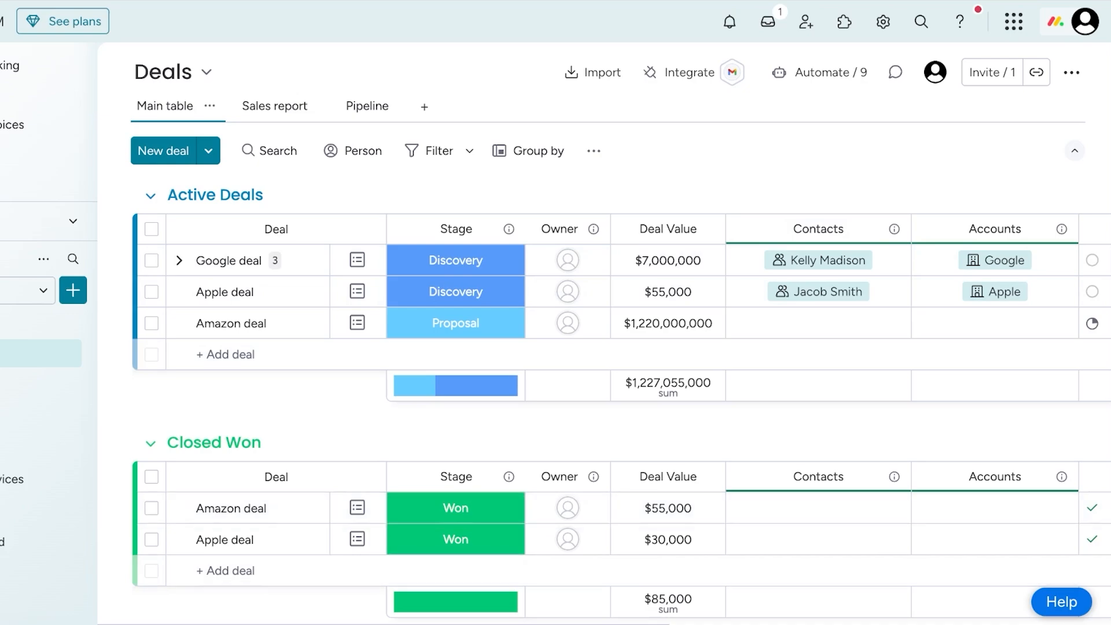
pyautogui.hscroll(3, 723, 291)
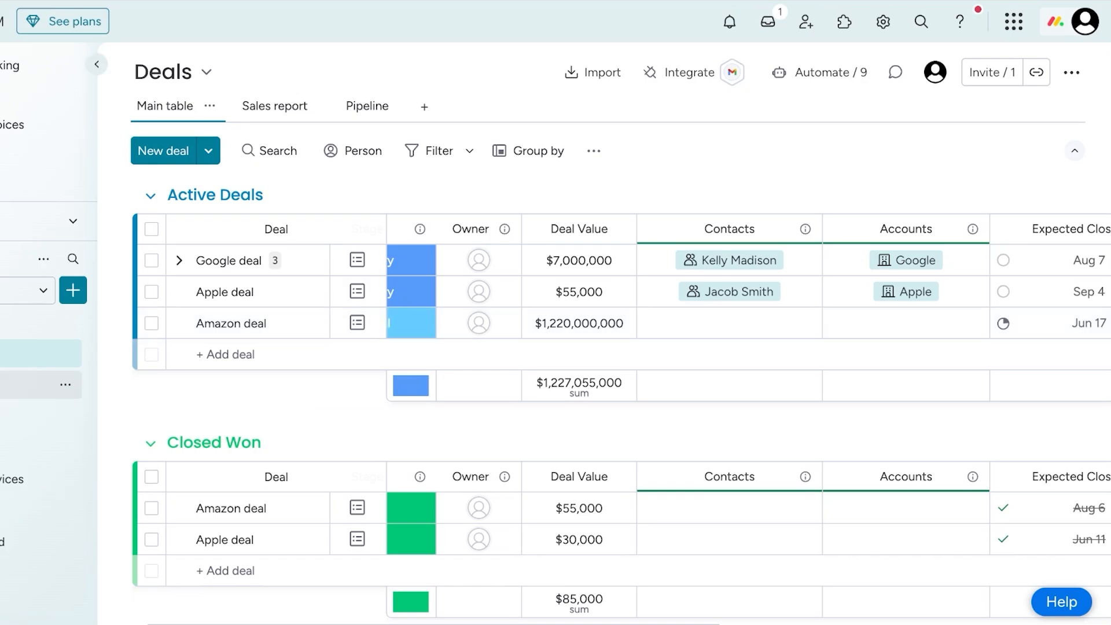
# - Open the Contacts board and add a new contact to the Active Contacts group, entering the contact's name
pyautogui.click(27, 321)
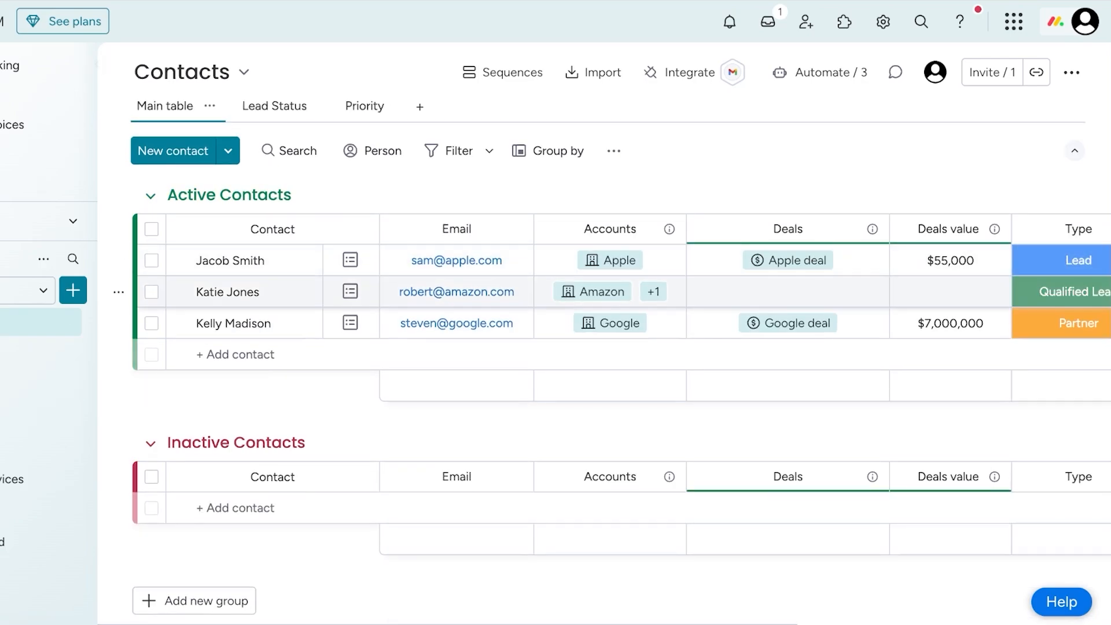
pyautogui.click(245, 354)
pyautogui.write('Robert M')
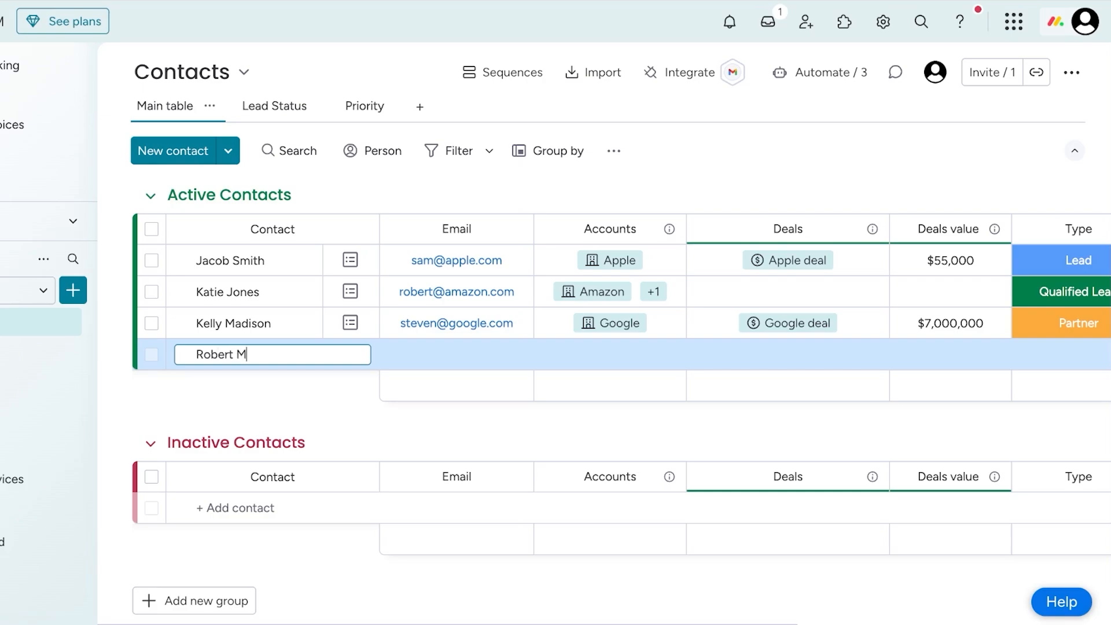
pyautogui.press('BackSpace')
pyautogui.write('Jo.')
pyautogui.press('Return')
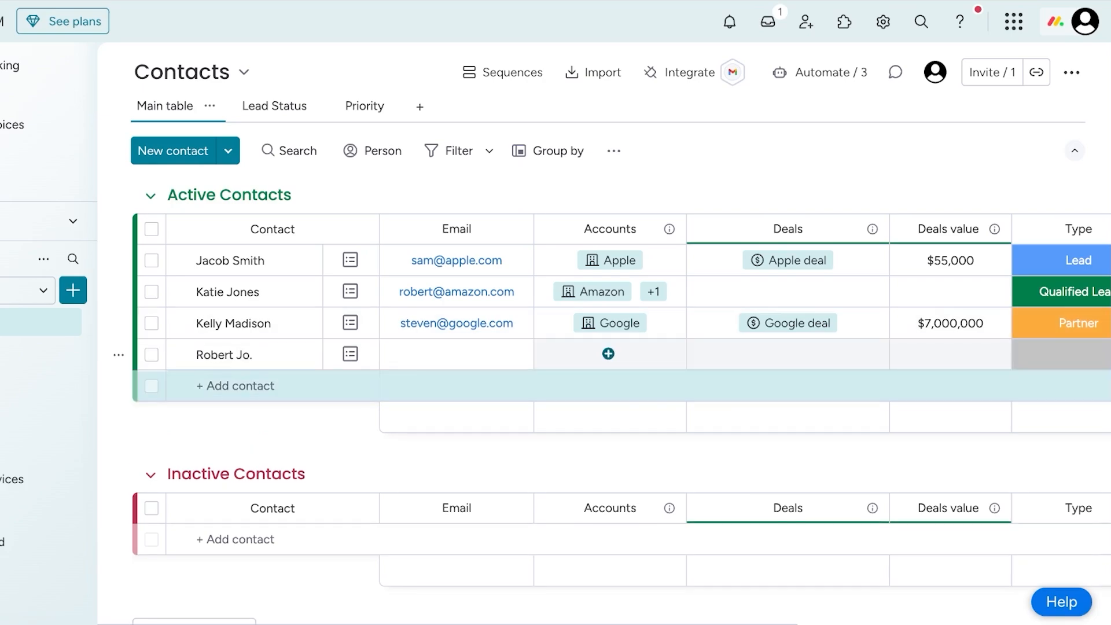
pyautogui.click(609, 354)
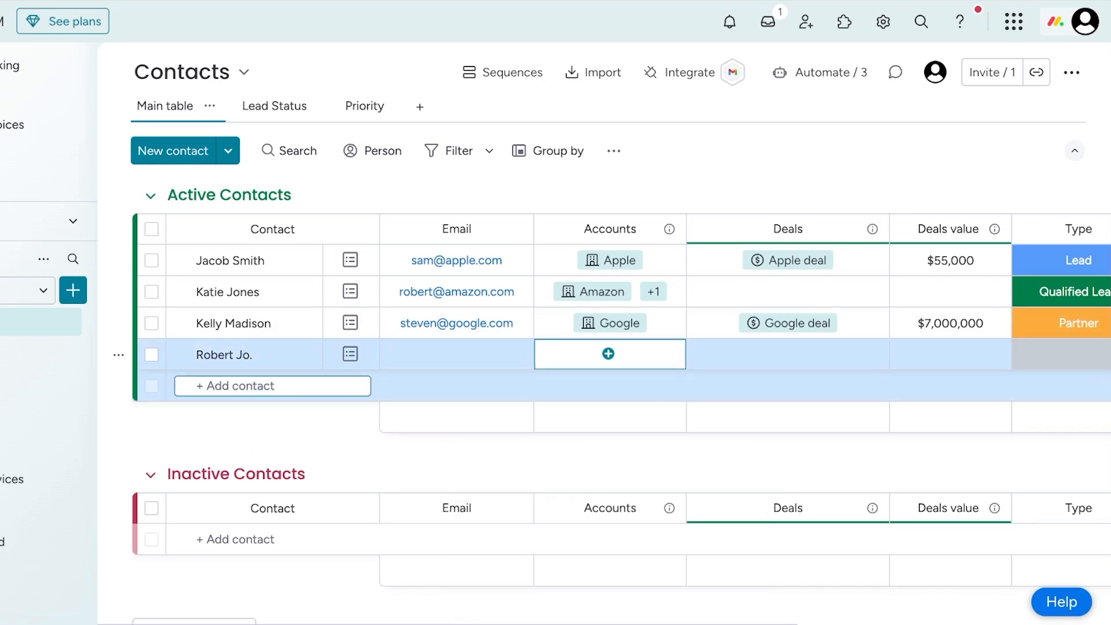
pyautogui.click(608, 353)
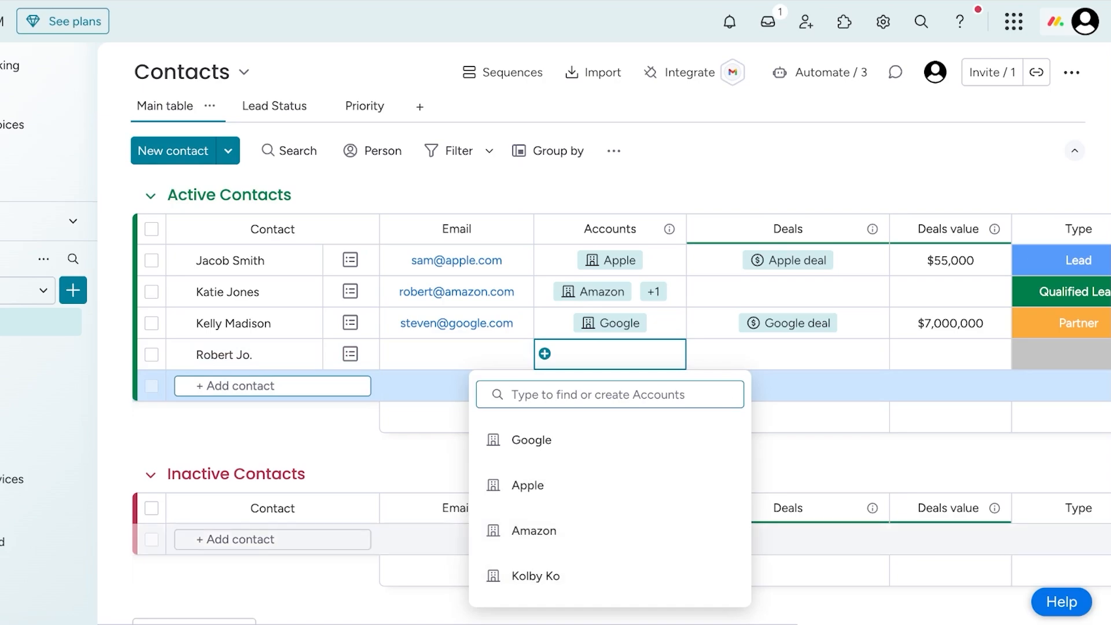
pyautogui.press('Escape')
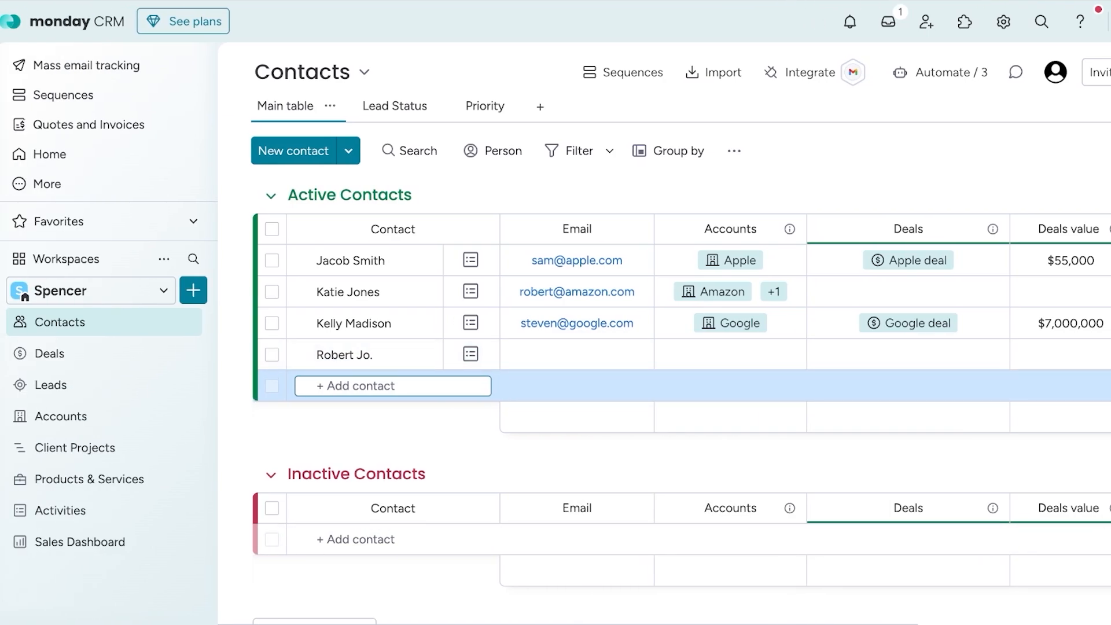
# - Open the Accounts board and add an account named Roberts Pizza to the Companies group
pyautogui.click(61, 415)
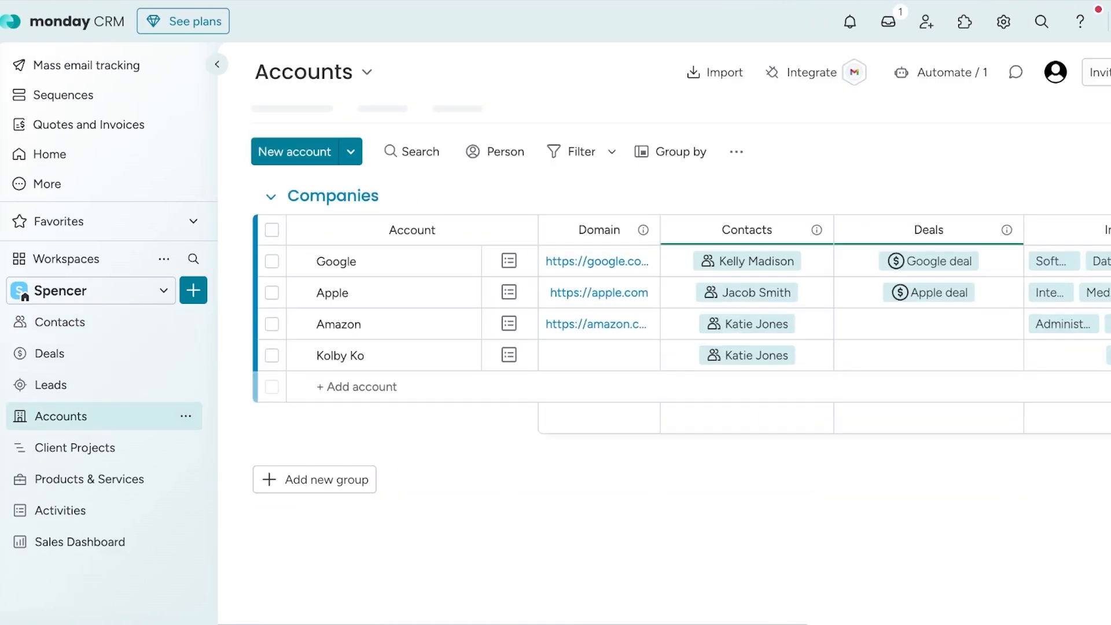
pyautogui.click(357, 385)
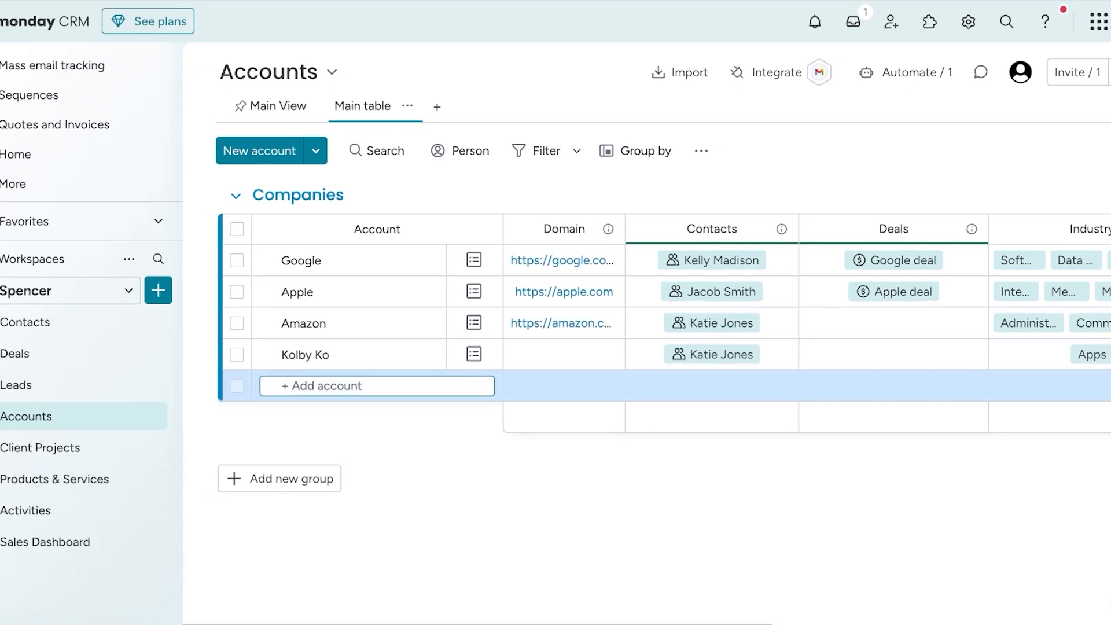
pyautogui.write('Roberts Pizza')
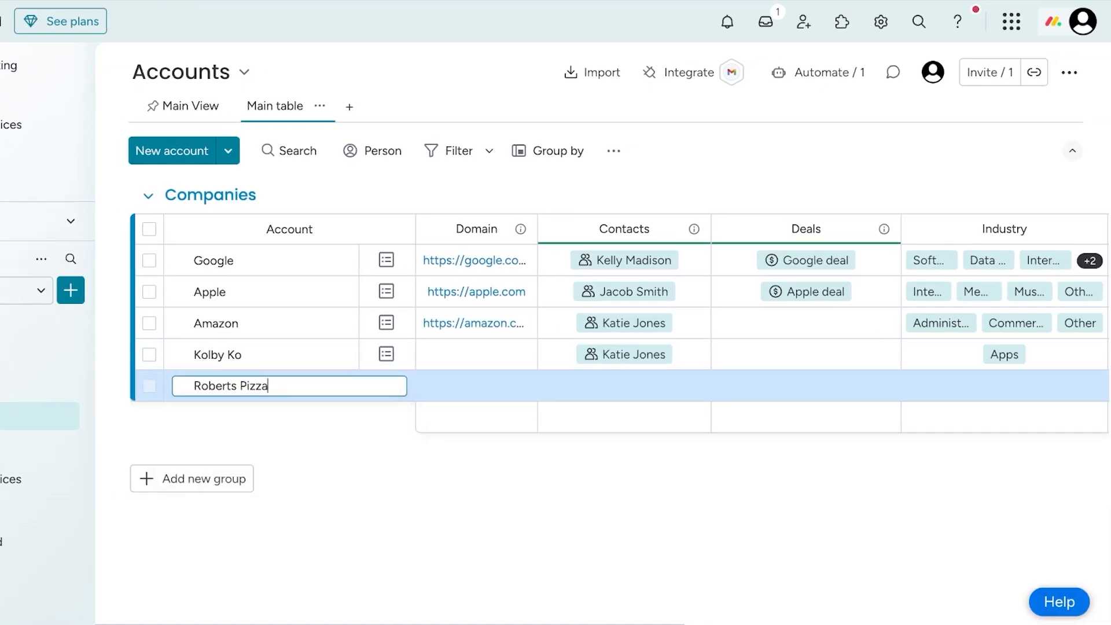
pyautogui.press('Return')
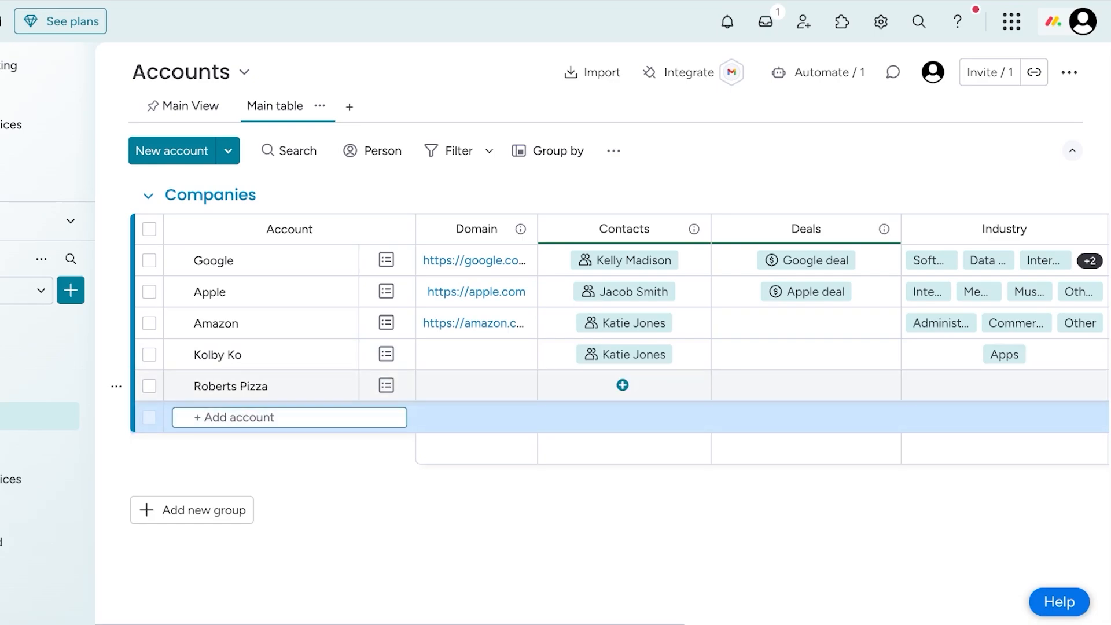
# - Link the newly added contact to the Roberts Pizza account through its Contacts field
pyautogui.click(620, 385)
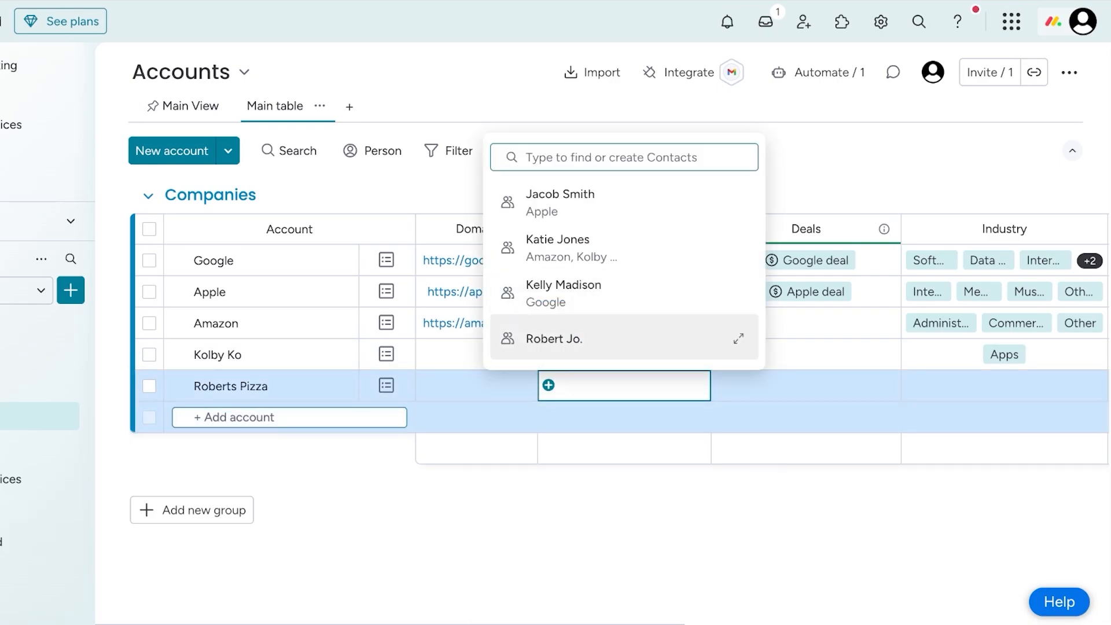
pyautogui.click(554, 338)
pyautogui.press('Escape')
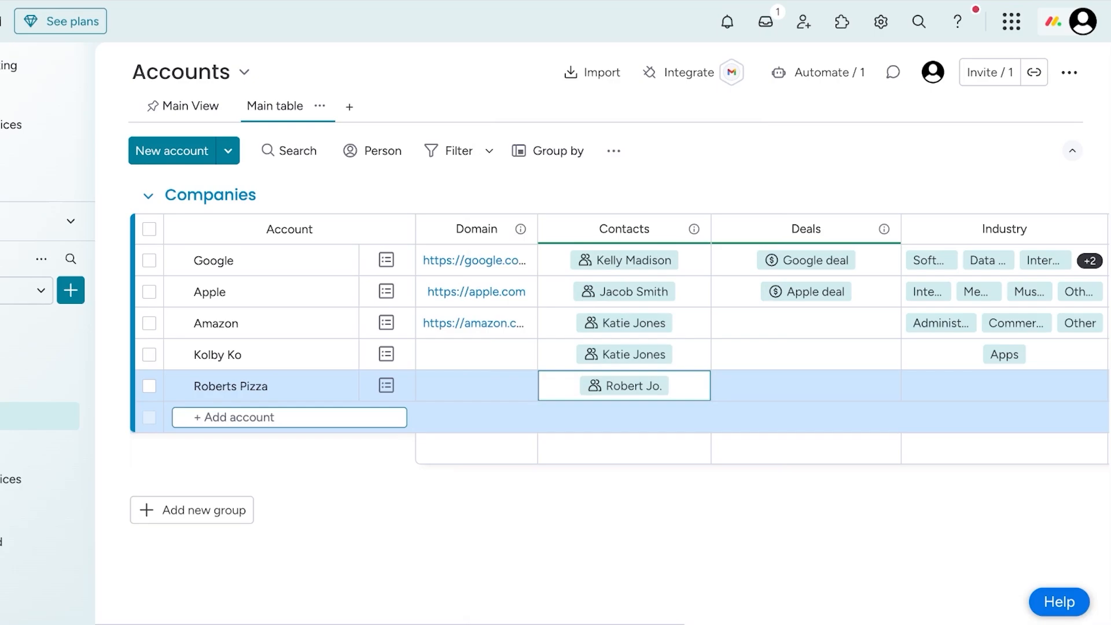
# - Return to the Contacts board and review the available column types and the full column catalogue, without adding one
pyautogui.click(36, 321)
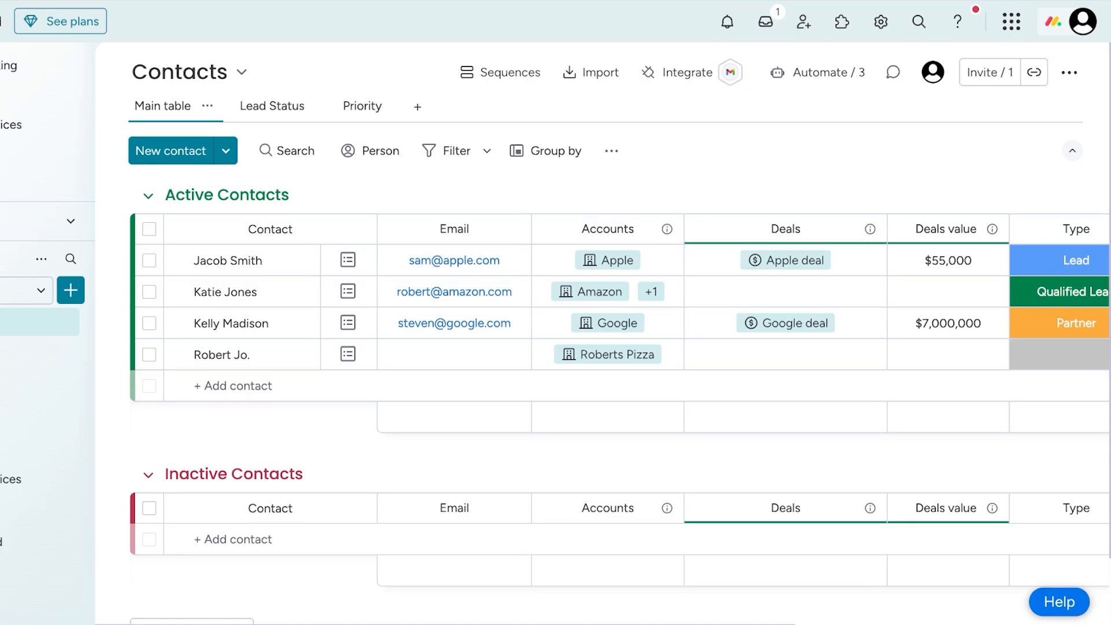
pyautogui.hscroll(8, 743, 292)
pyautogui.click(1059, 230)
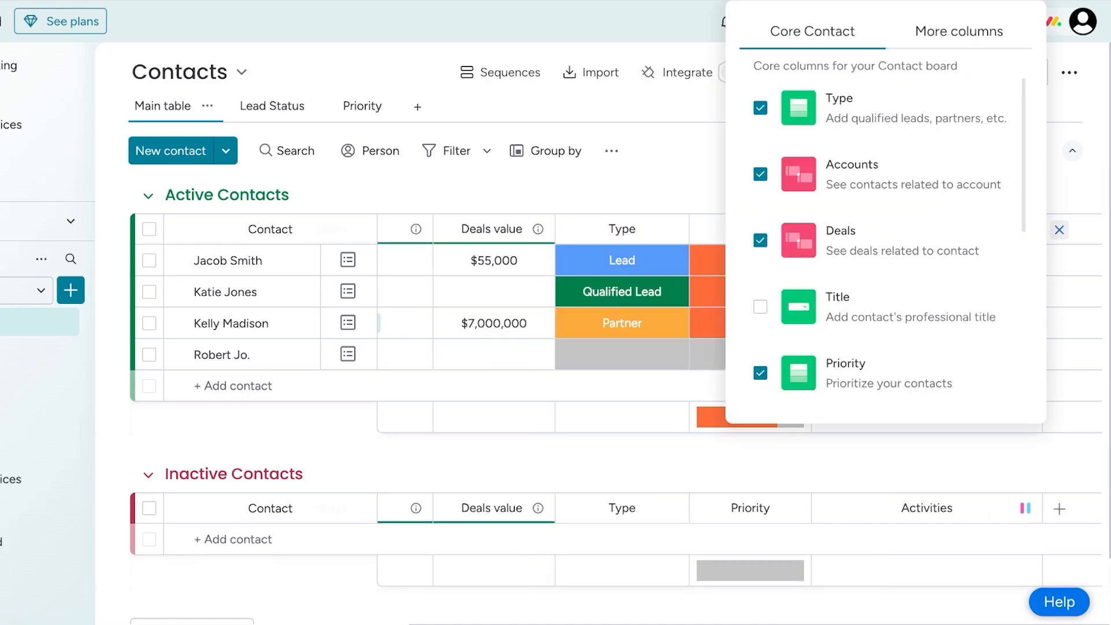
pyautogui.click(958, 31)
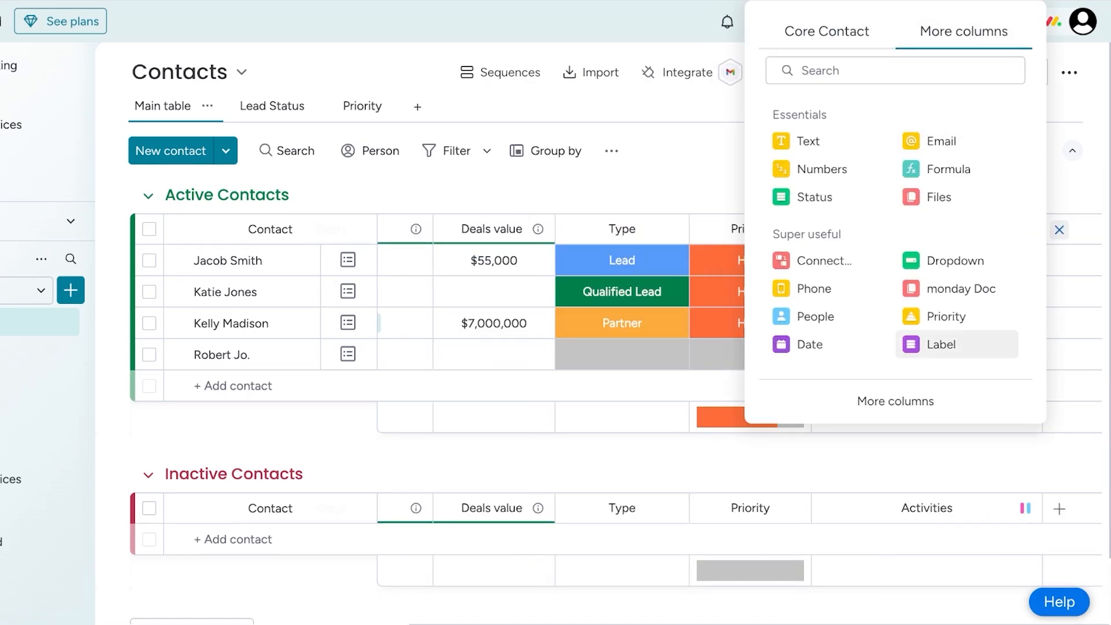
pyautogui.click(895, 401)
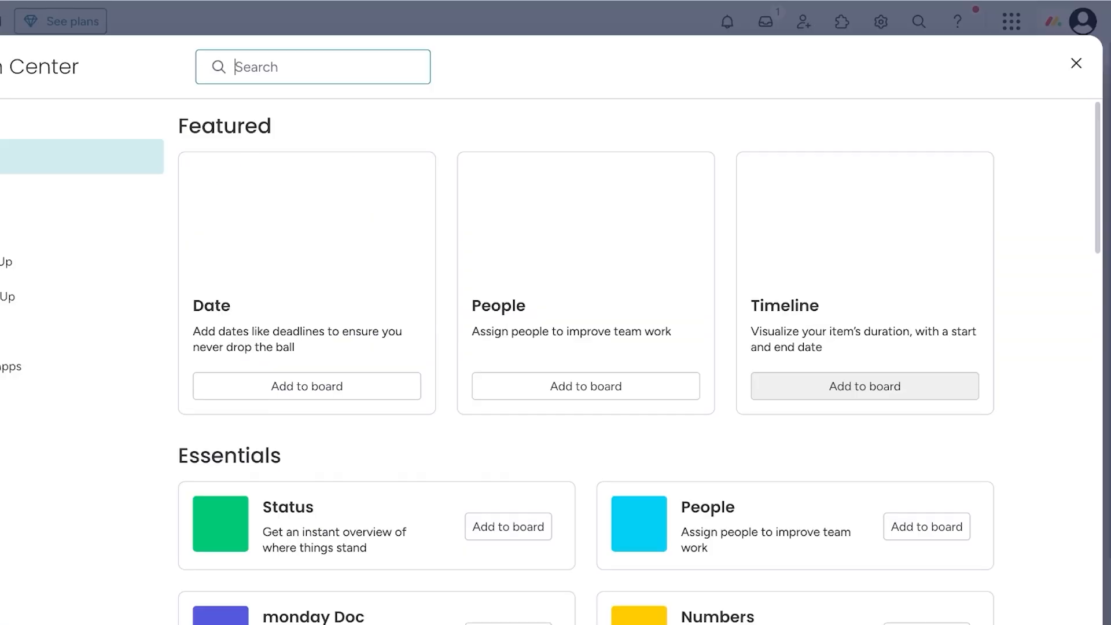
pyautogui.click(1076, 63)
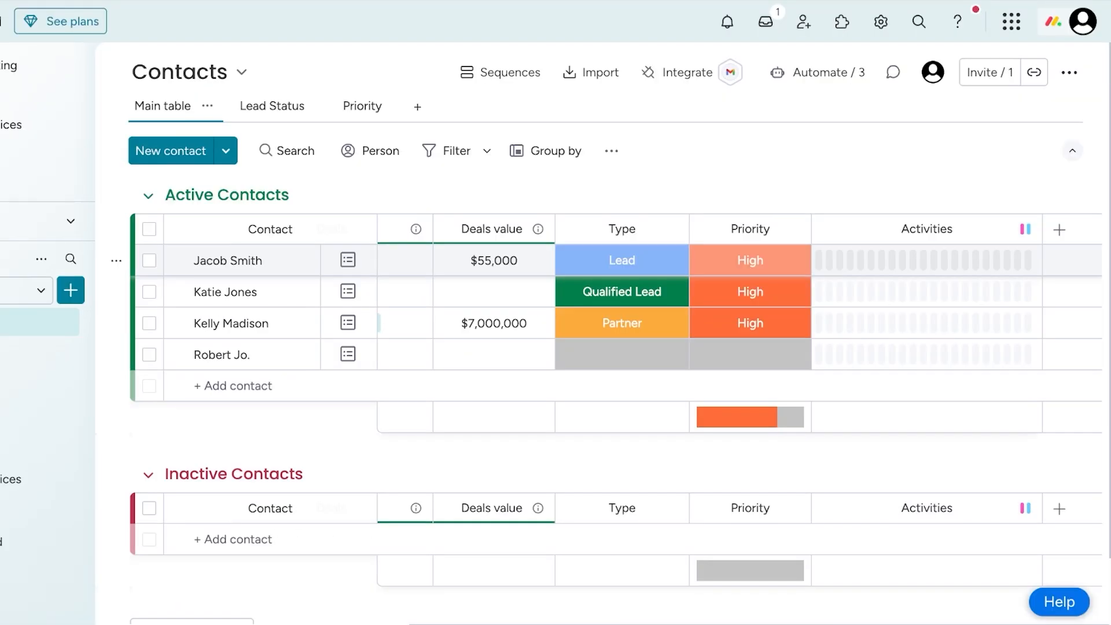
# - Add a Connect boards column to the Contacts board and connect it to the Deals board
pyautogui.click(1059, 229)
pyautogui.click(952, 29)
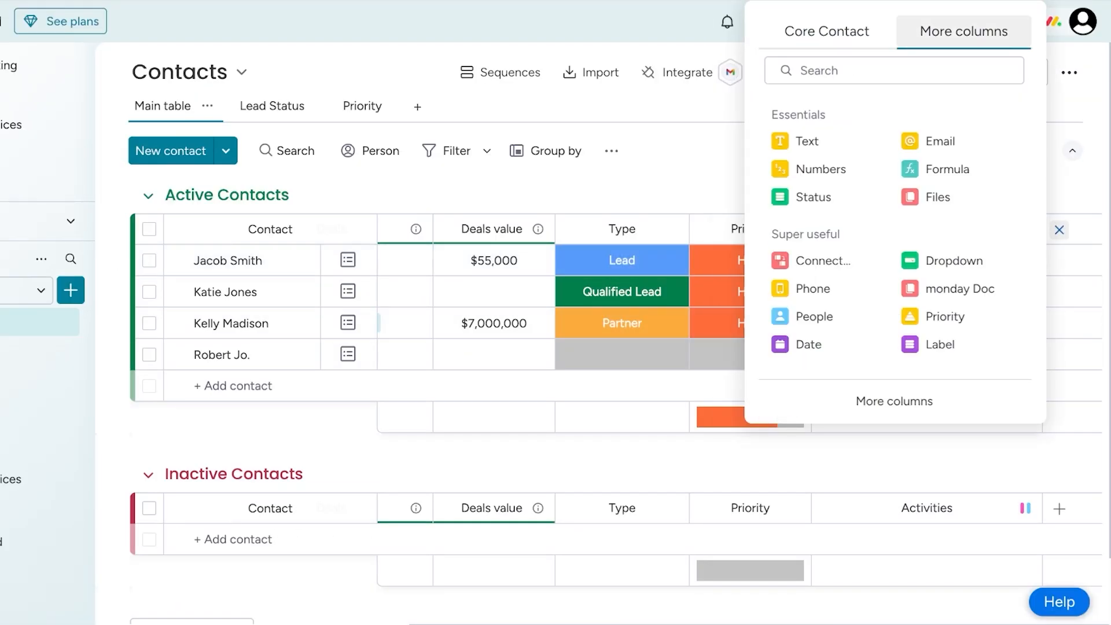
pyautogui.click(823, 260)
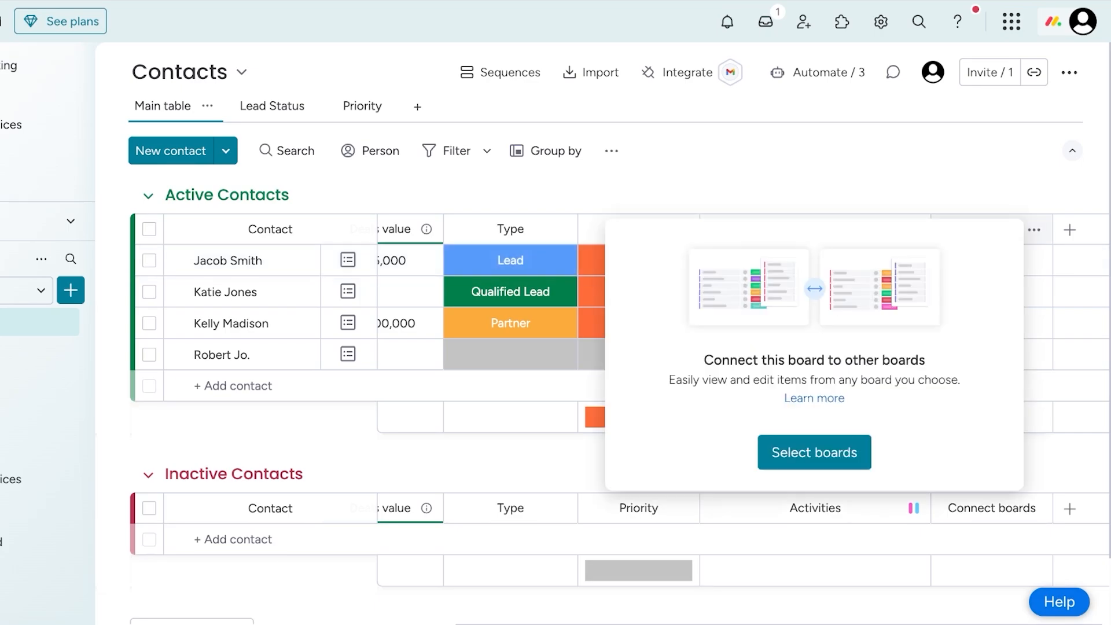
pyautogui.click(814, 452)
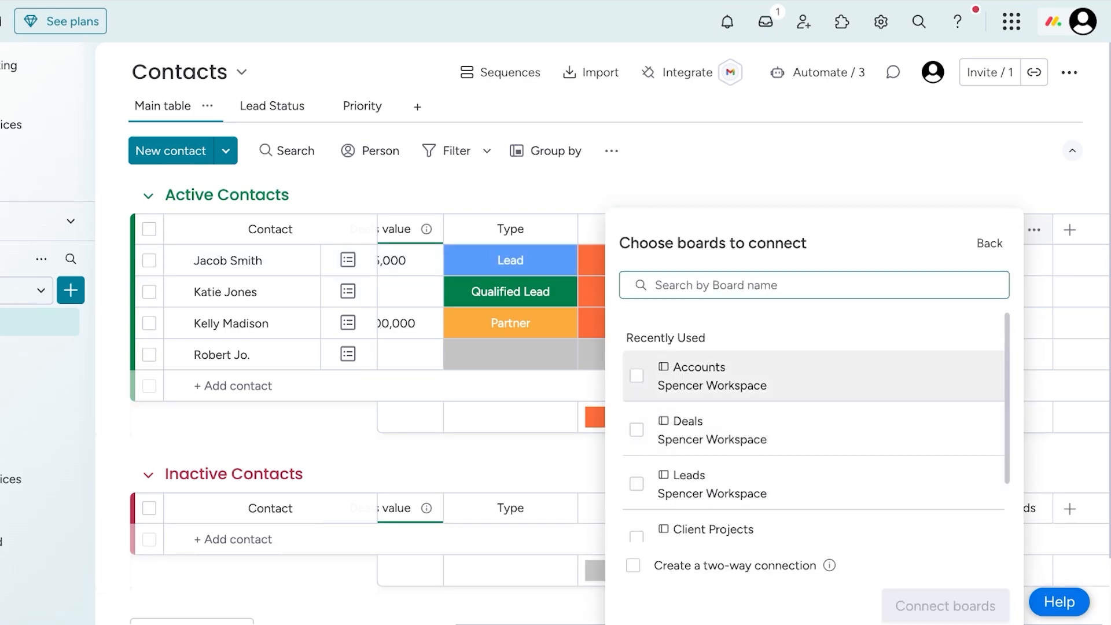
pyautogui.scroll(-1, 810, 463)
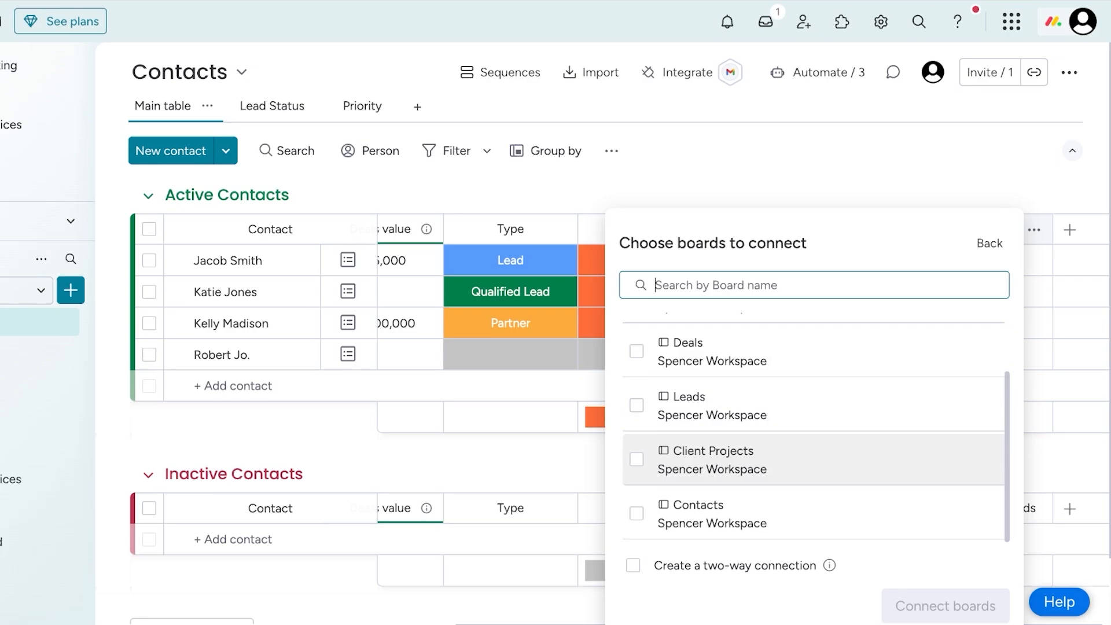
pyautogui.scroll(1, 814, 446)
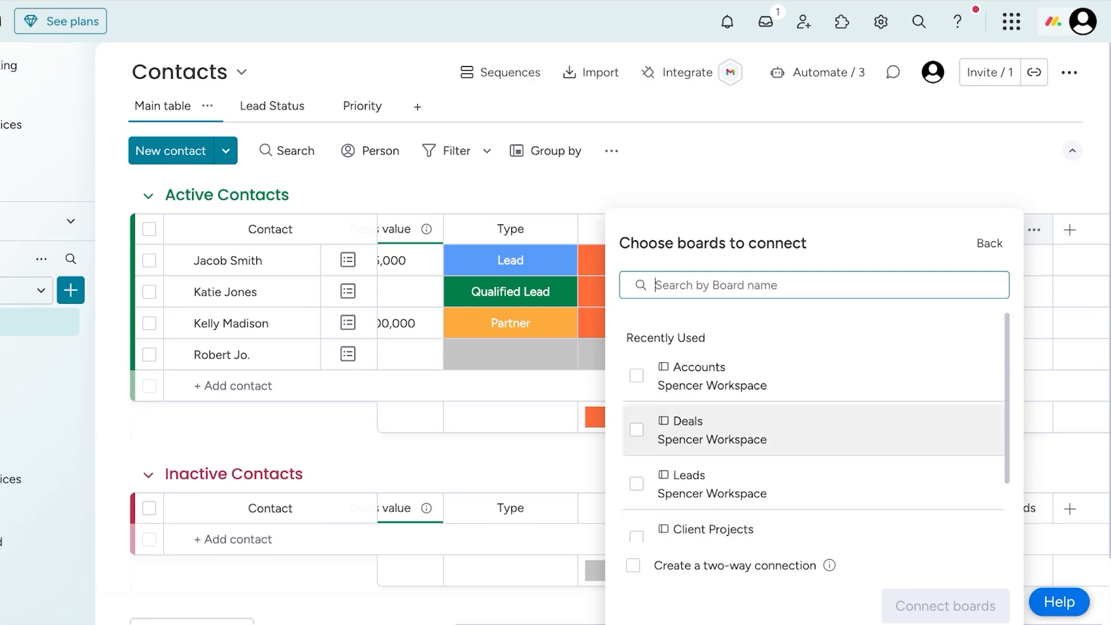
pyautogui.click(636, 429)
pyautogui.click(946, 605)
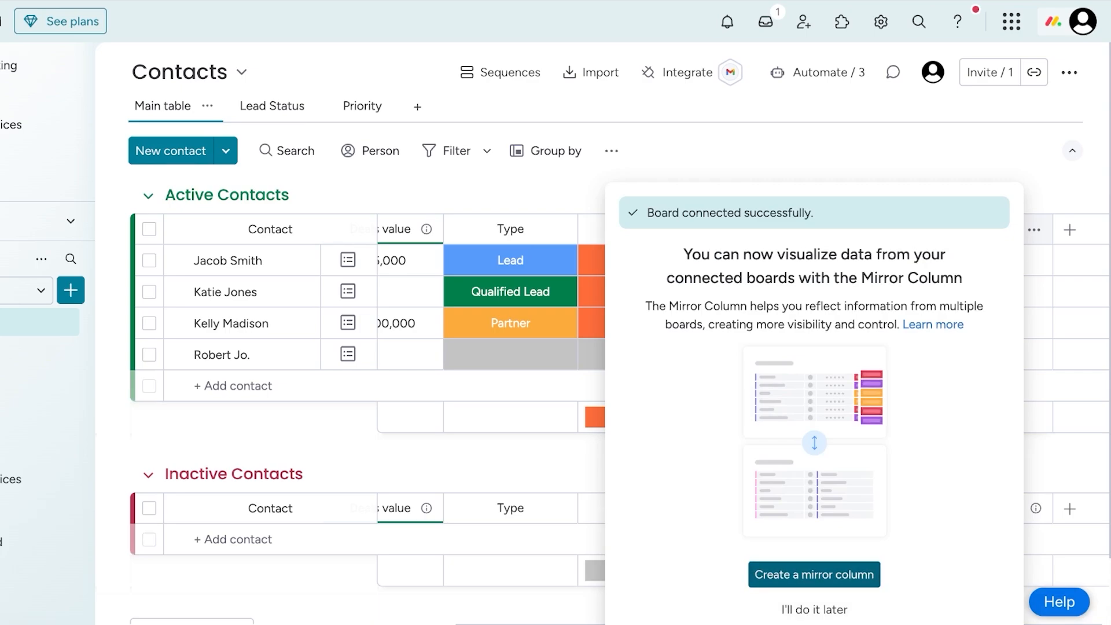
# - Create a mirror column from the new Deals connection that shows Deal Value, and close its settings
pyautogui.click(814, 573)
pyautogui.click(902, 353)
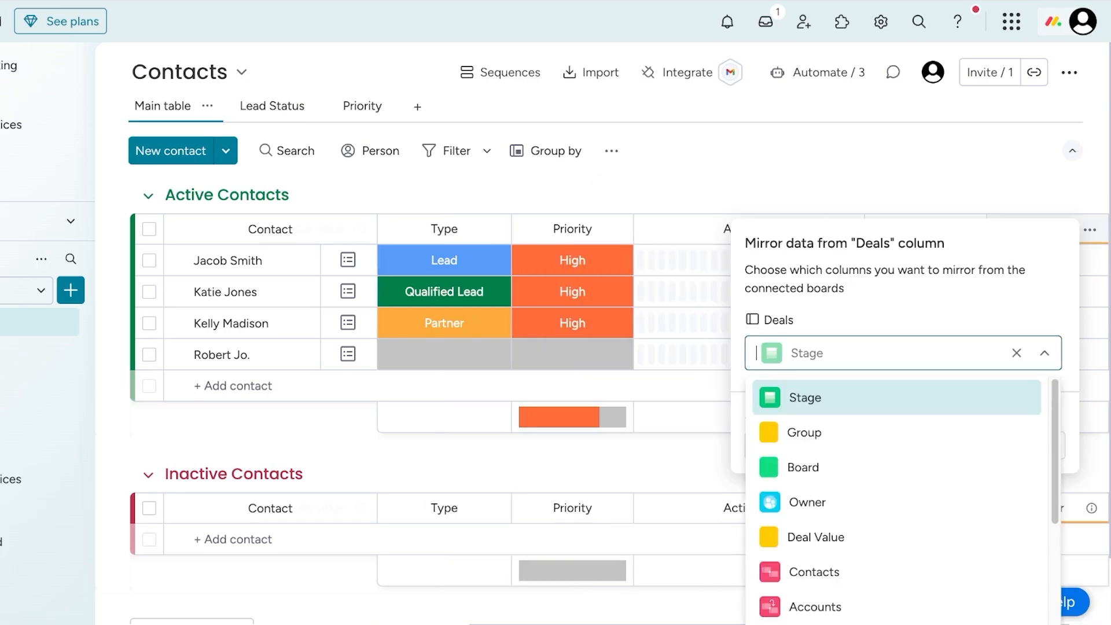
pyautogui.scroll(-2, 896, 430)
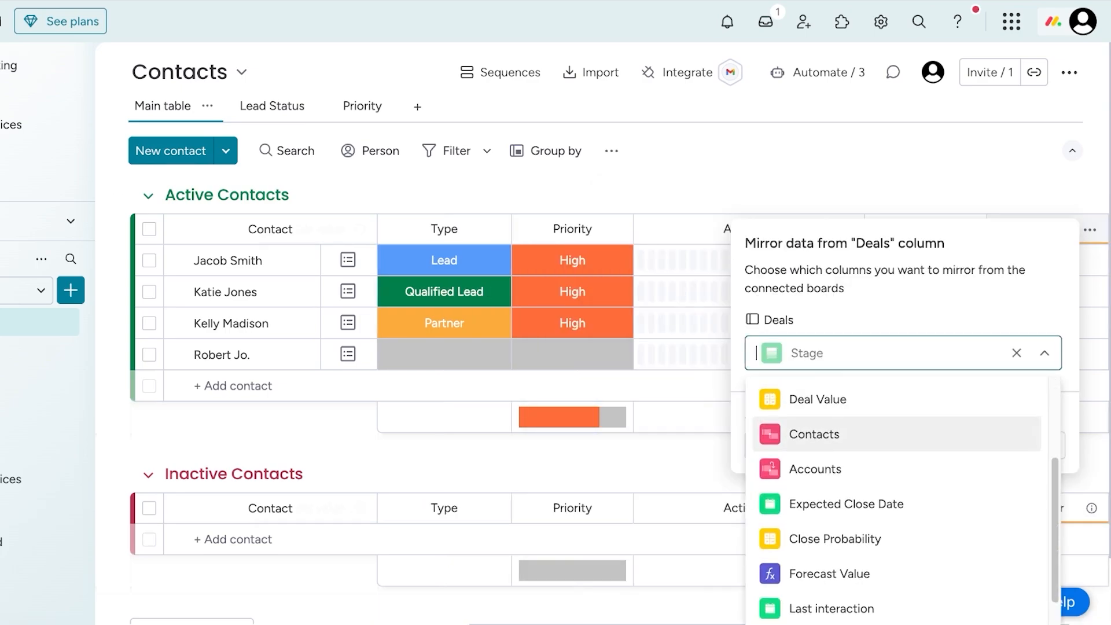
pyautogui.scroll(-1, 897, 497)
pyautogui.scroll(3, 897, 454)
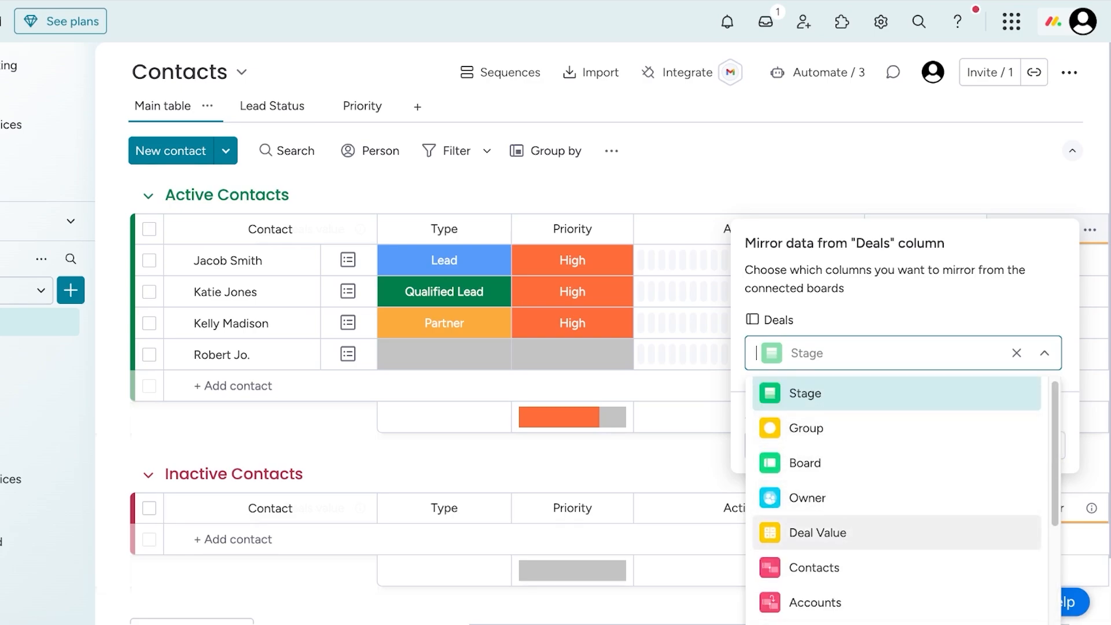
pyautogui.click(817, 533)
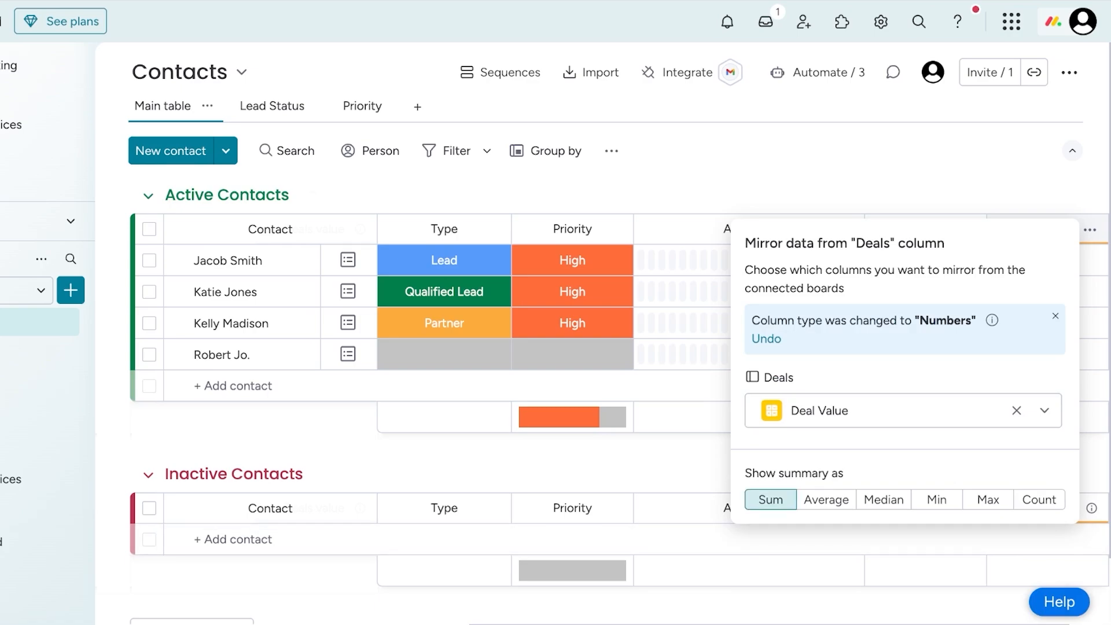
pyautogui.click(688, 256)
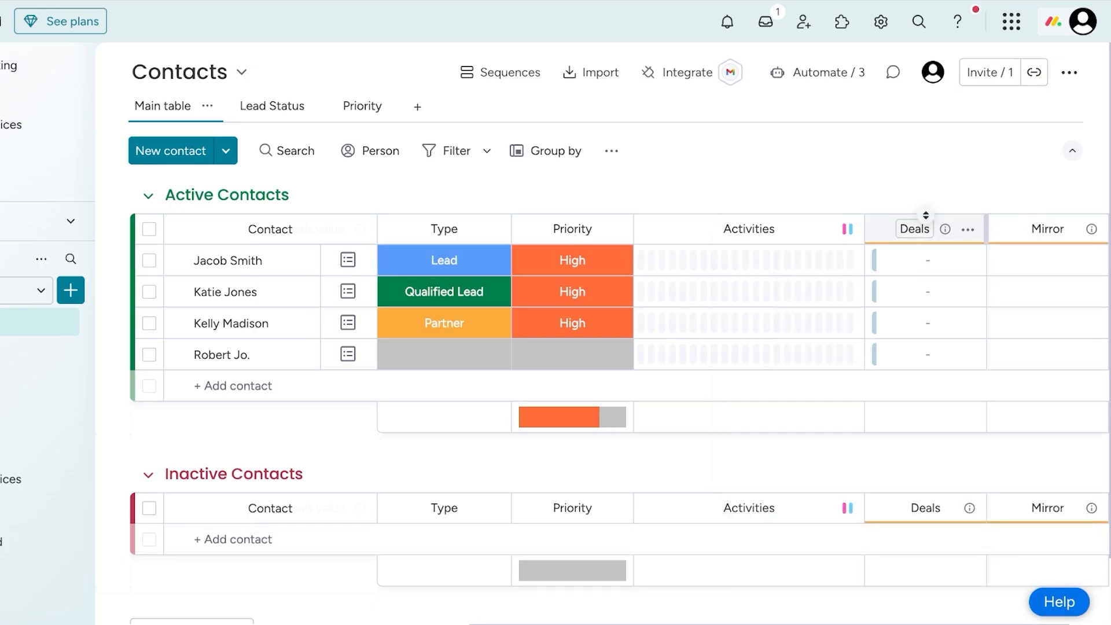
# - Delete the newly added Deals connection column next to Activities without linking any deals
pyautogui.click(926, 260)
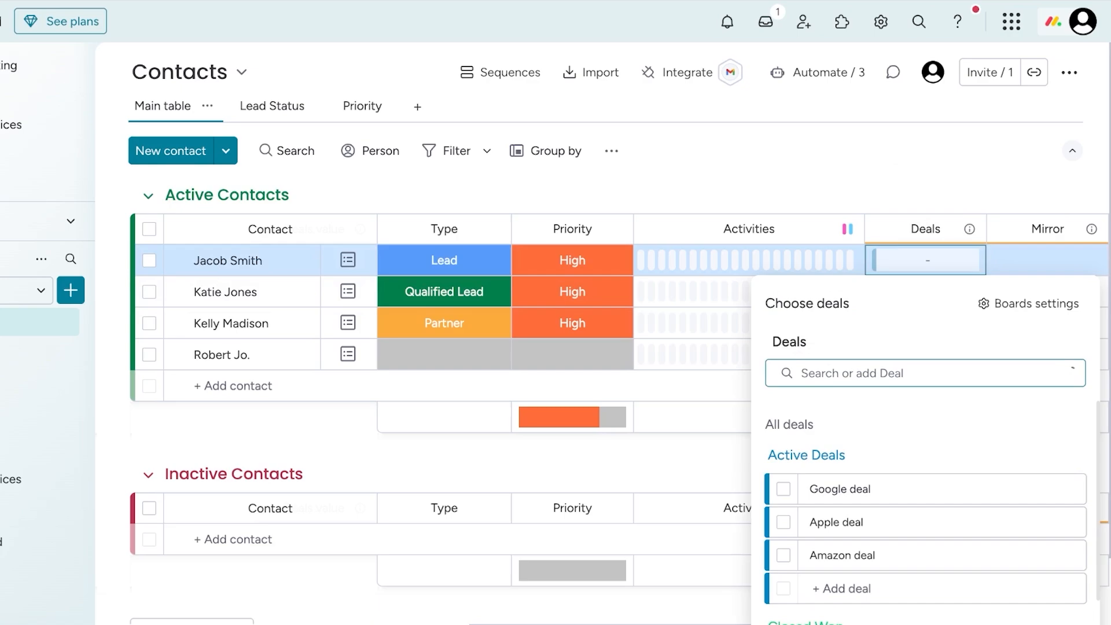
pyautogui.click(926, 261)
pyautogui.click(967, 229)
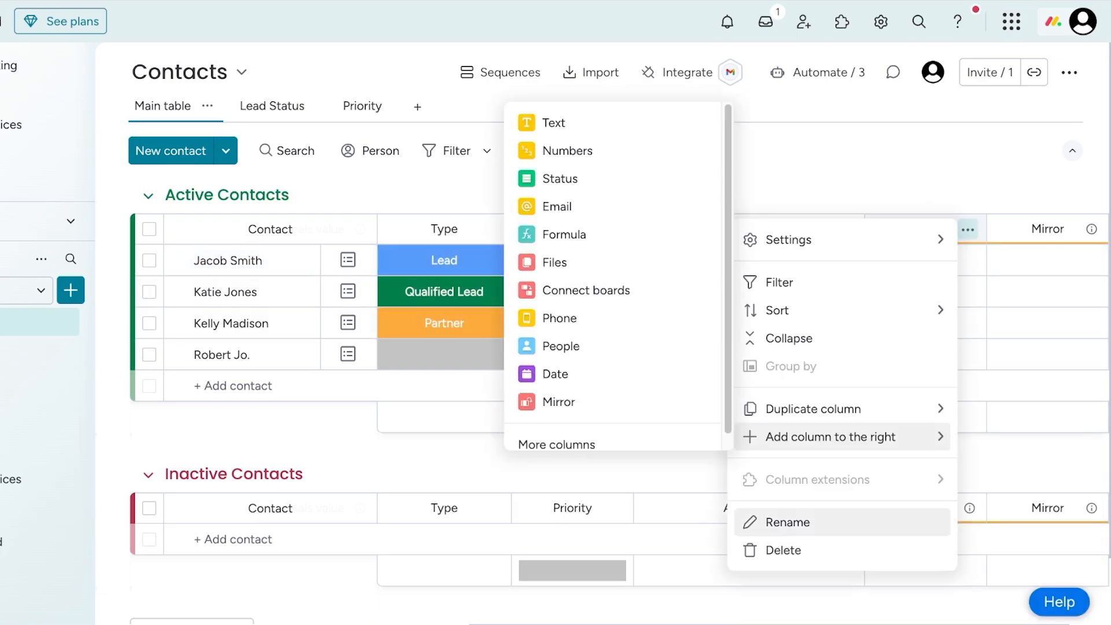
pyautogui.click(783, 550)
pyautogui.click(699, 155)
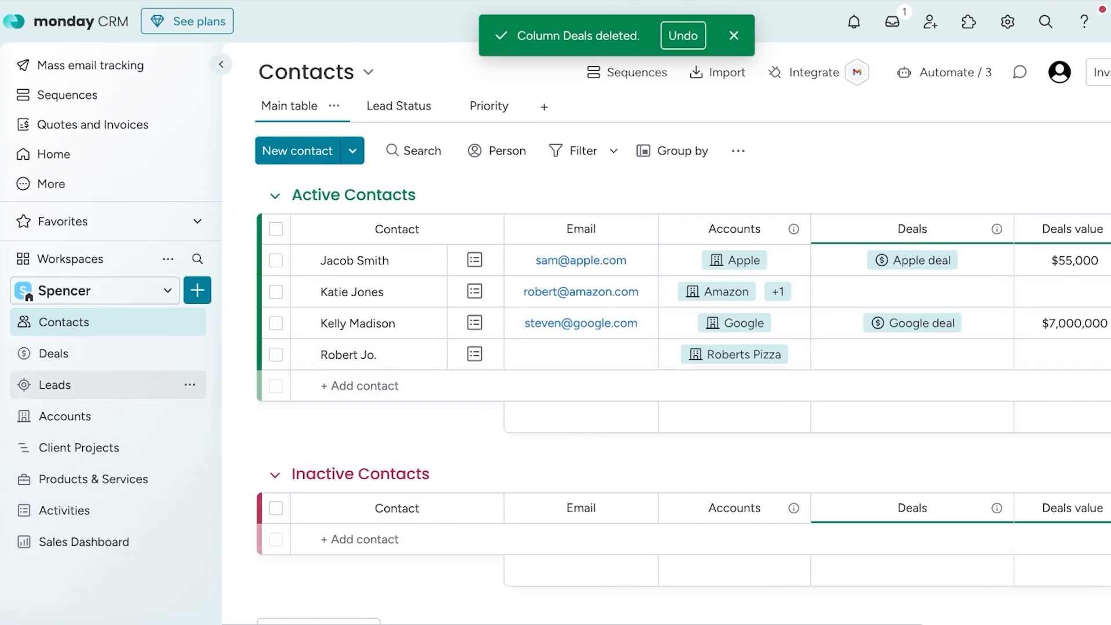
# - Switch to the Deals board and look through its deal groups
pyautogui.click(53, 353)
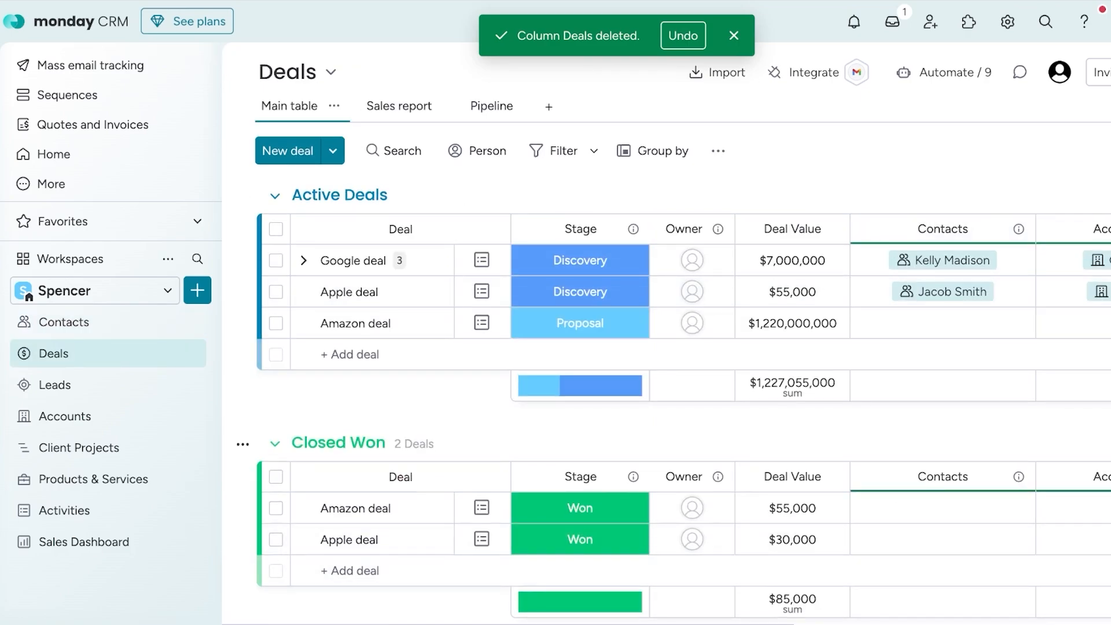
pyautogui.scroll(-1, 439, 555)
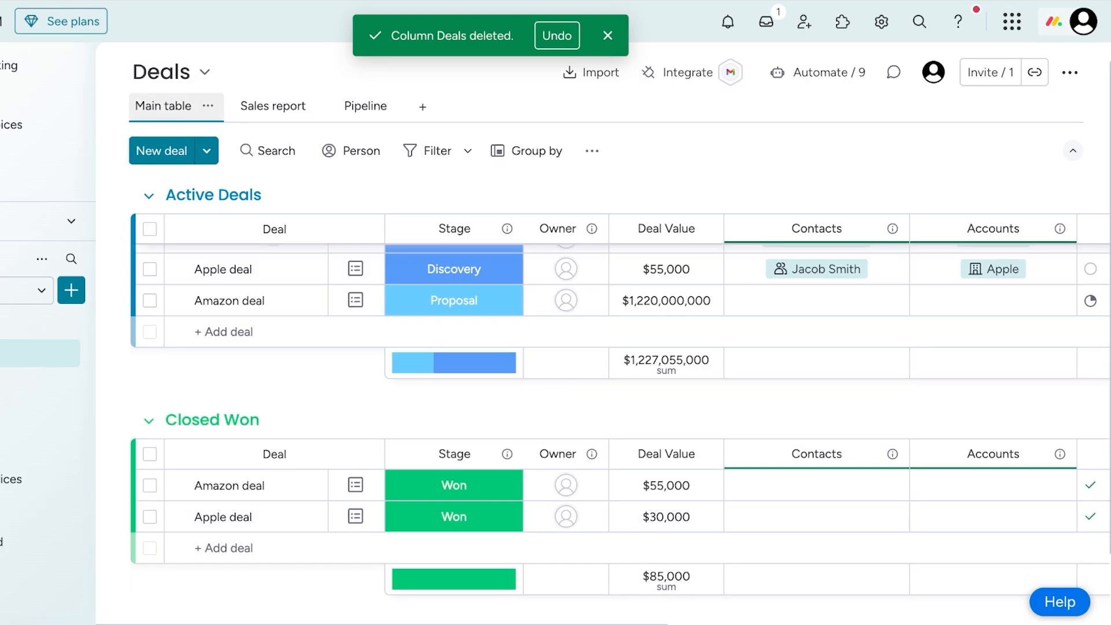
# - Open the Deals board's Sales report, look through its widgets, and view the new-deal form without creating a deal
pyautogui.click(296, 106)
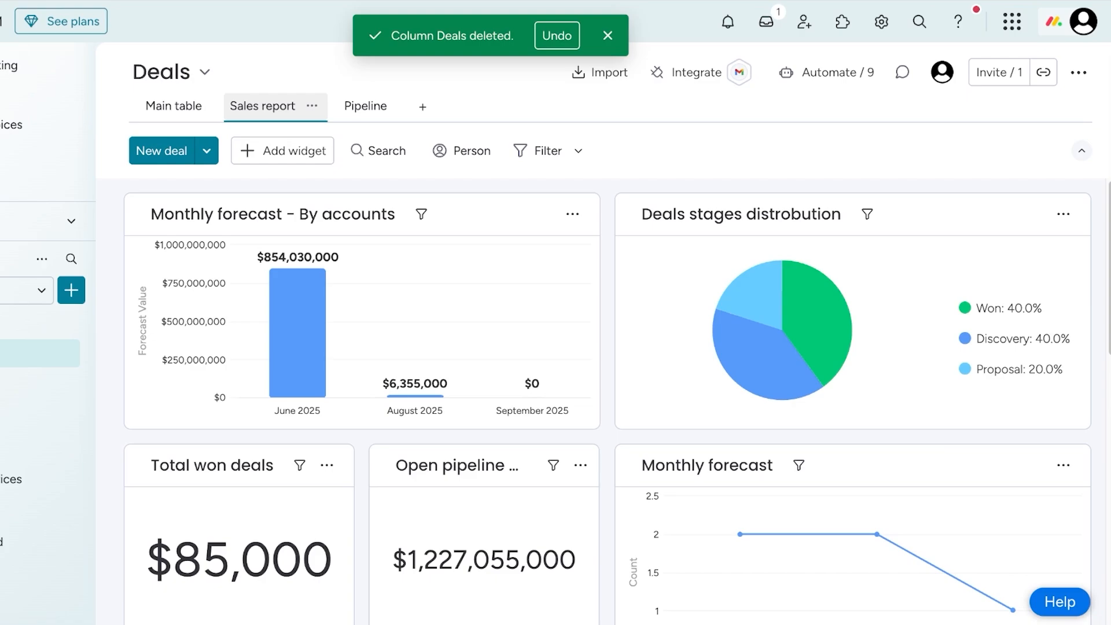
pyautogui.scroll(-12, 347, 290)
pyautogui.scroll(12, 347, 289)
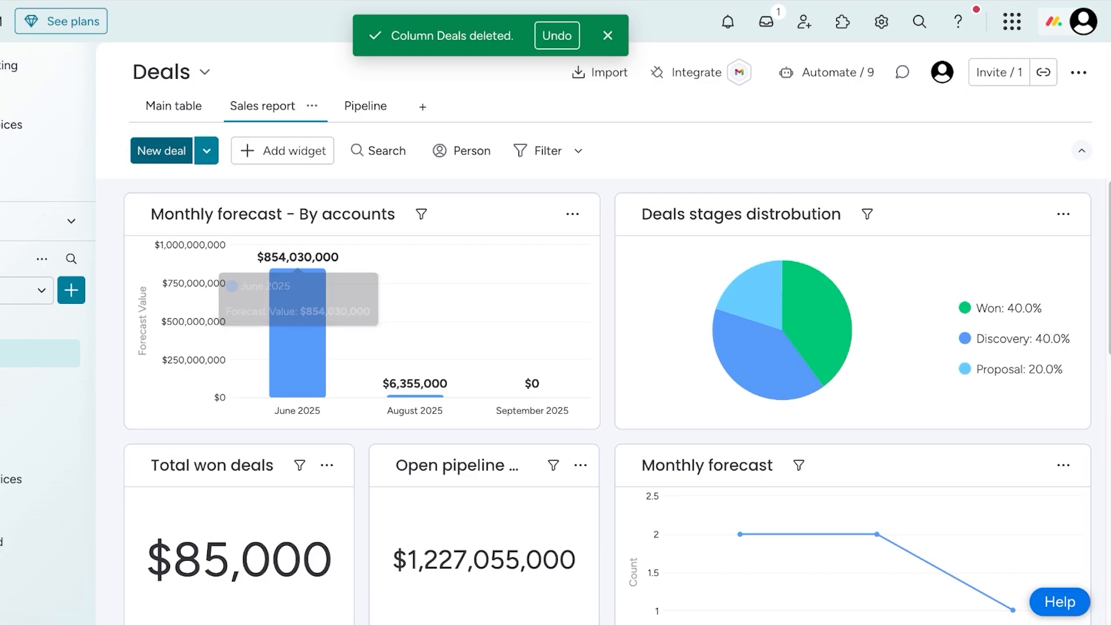
pyautogui.click(161, 150)
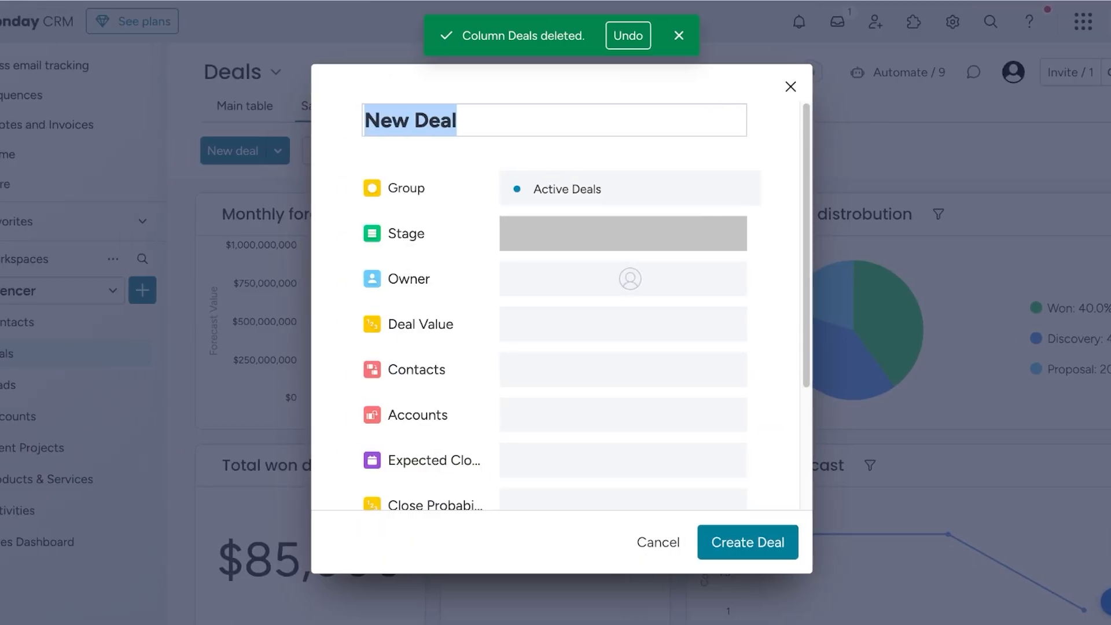
pyautogui.click(781, 86)
# - Add an Activity tracker widget to the Sales report and set its period to 7D
pyautogui.click(354, 151)
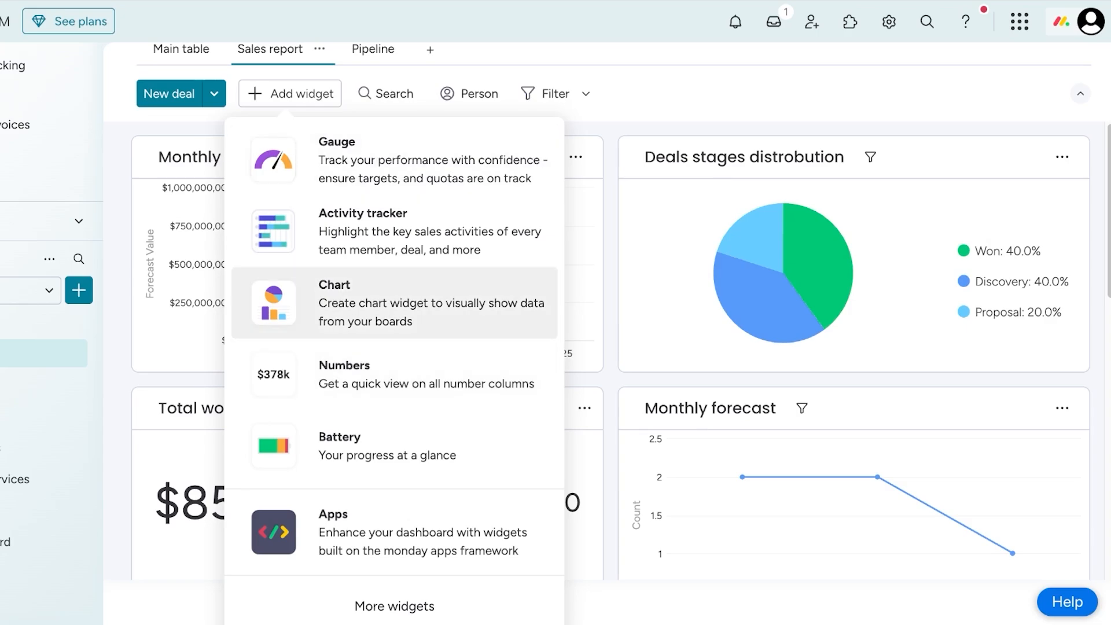
pyautogui.click(394, 434)
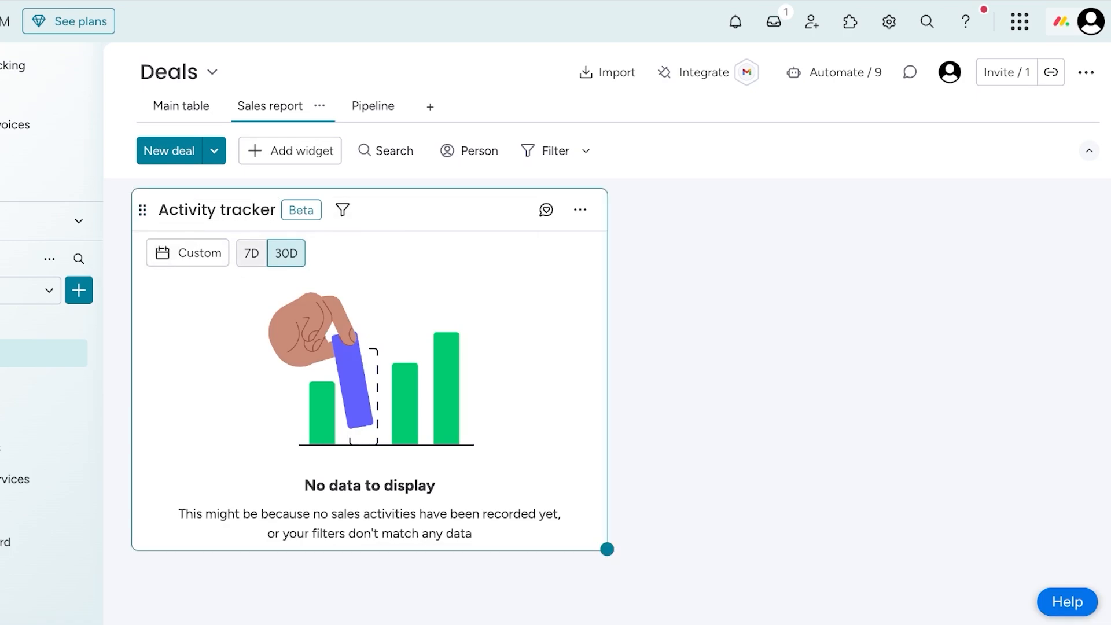
pyautogui.click(251, 253)
pyautogui.click(188, 253)
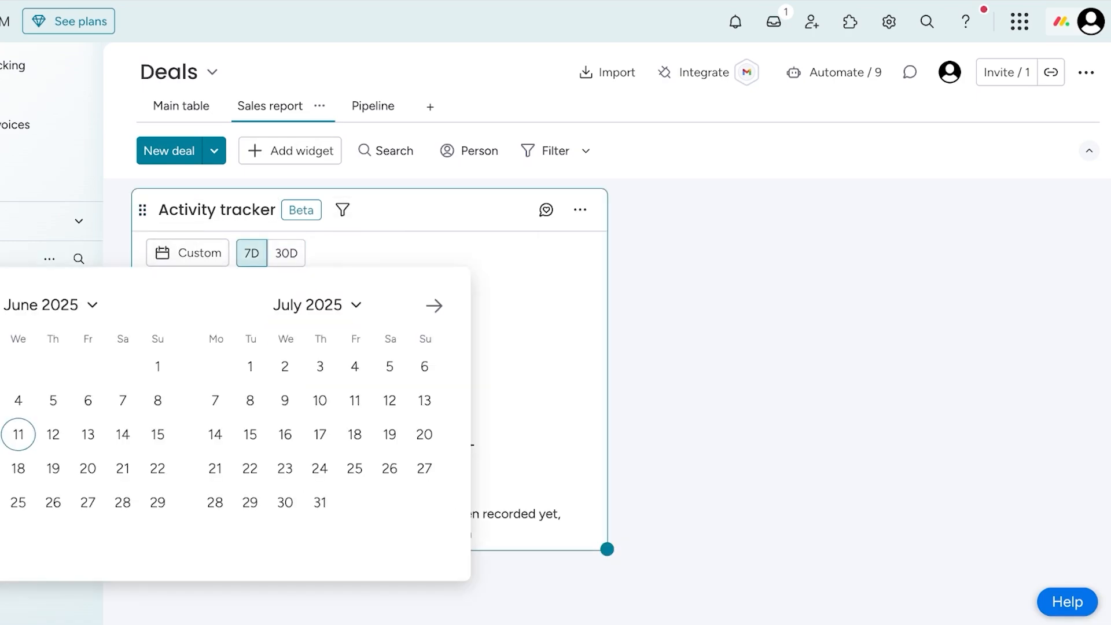
pyautogui.click(579, 210)
# - Review the Activity tracker's chart type and main axis settings, and look over all widgets in the Sales report
pyautogui.click(580, 209)
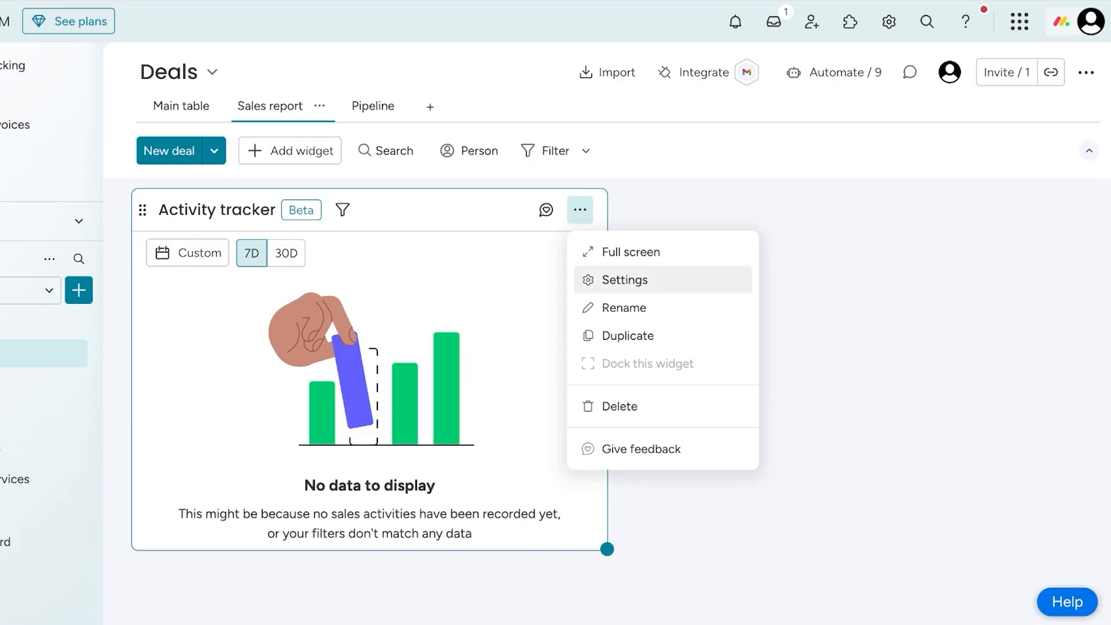
pyautogui.click(624, 279)
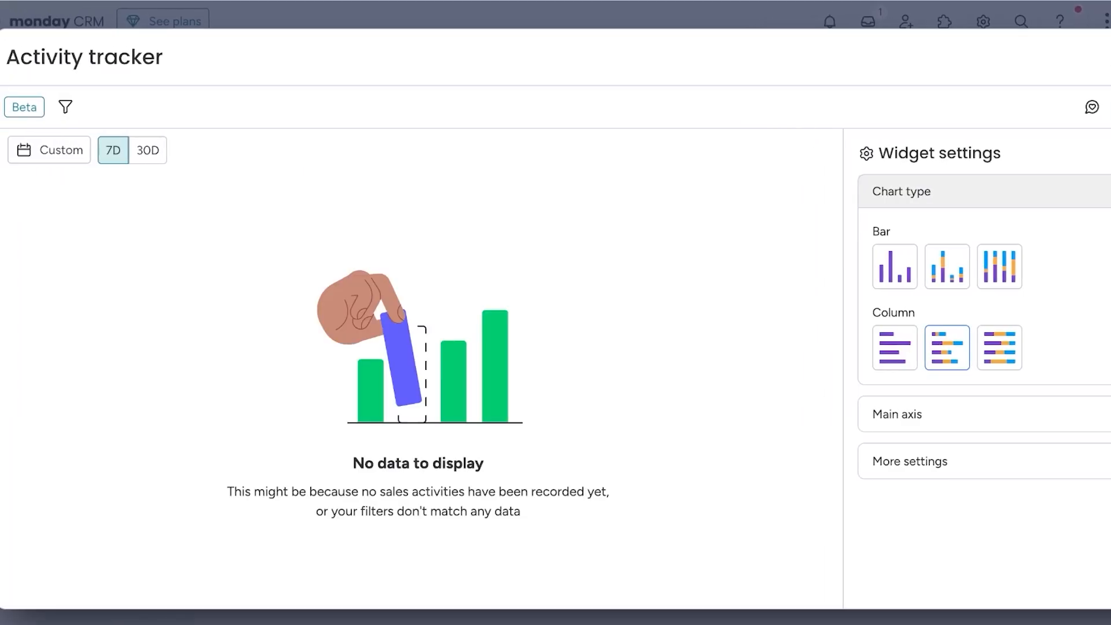
pyautogui.click(937, 414)
pyautogui.click(943, 286)
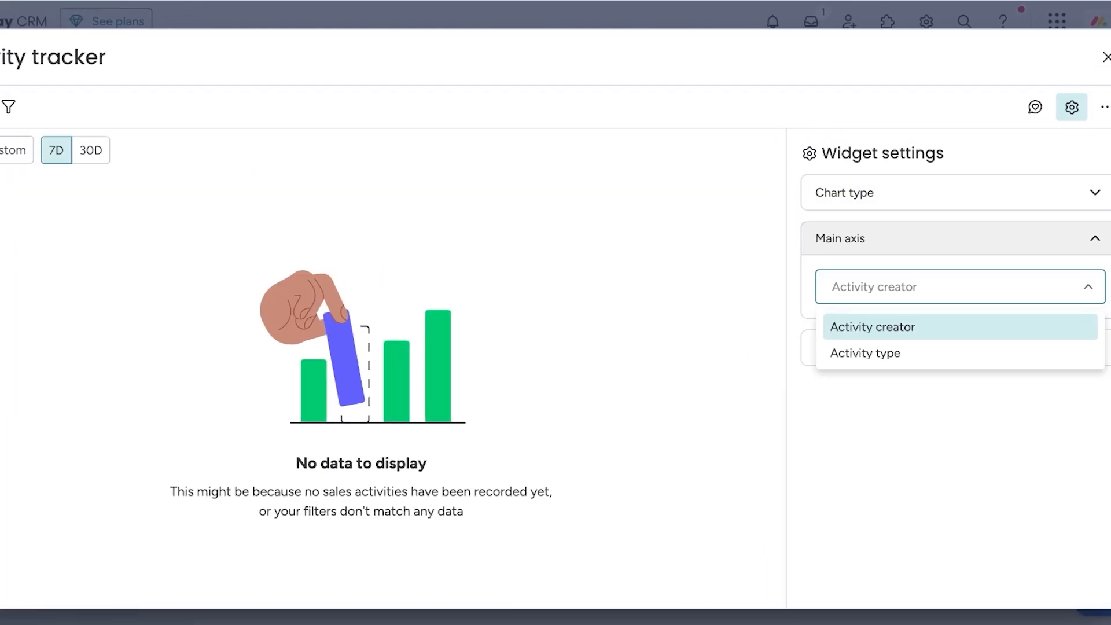
pyautogui.click(937, 330)
pyautogui.click(837, 348)
pyautogui.click(945, 358)
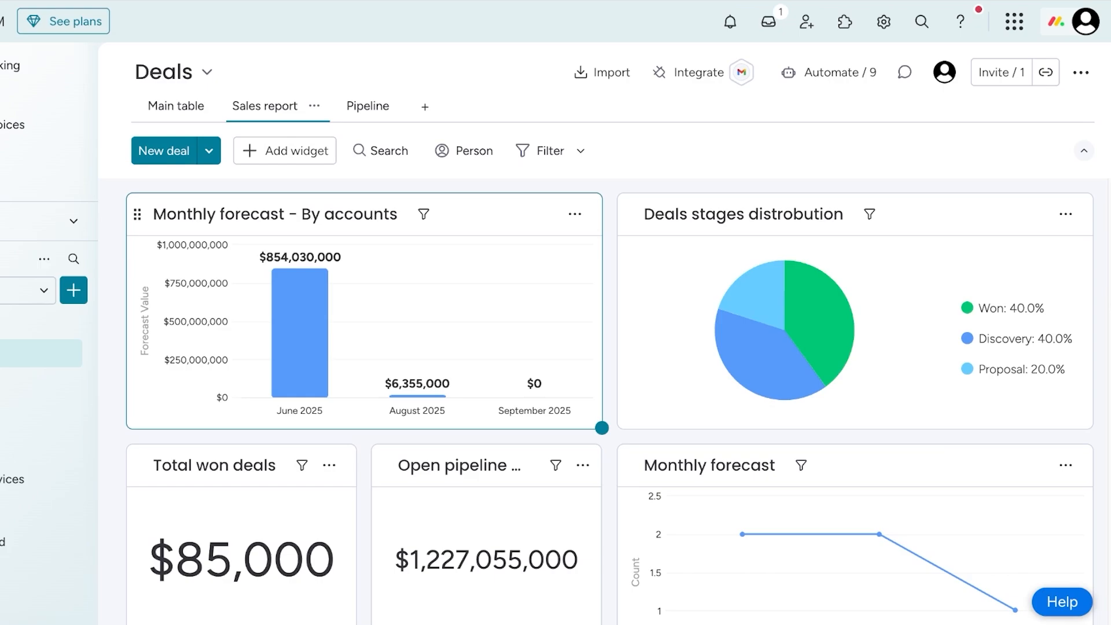
pyautogui.scroll(-10, 613, 399)
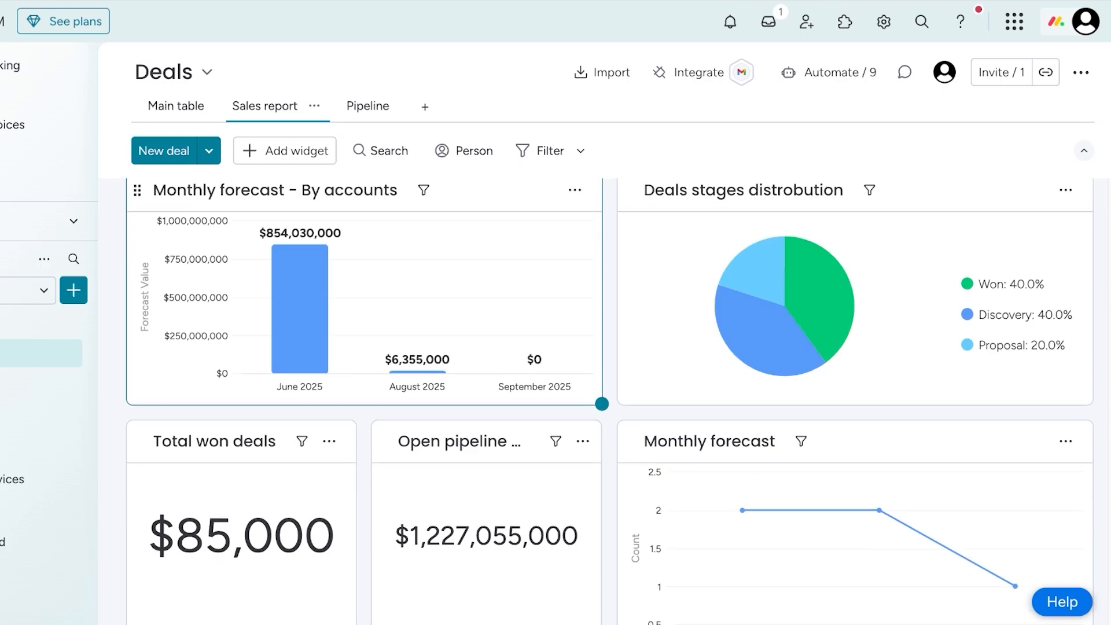
pyautogui.scroll(-8, 370, 370)
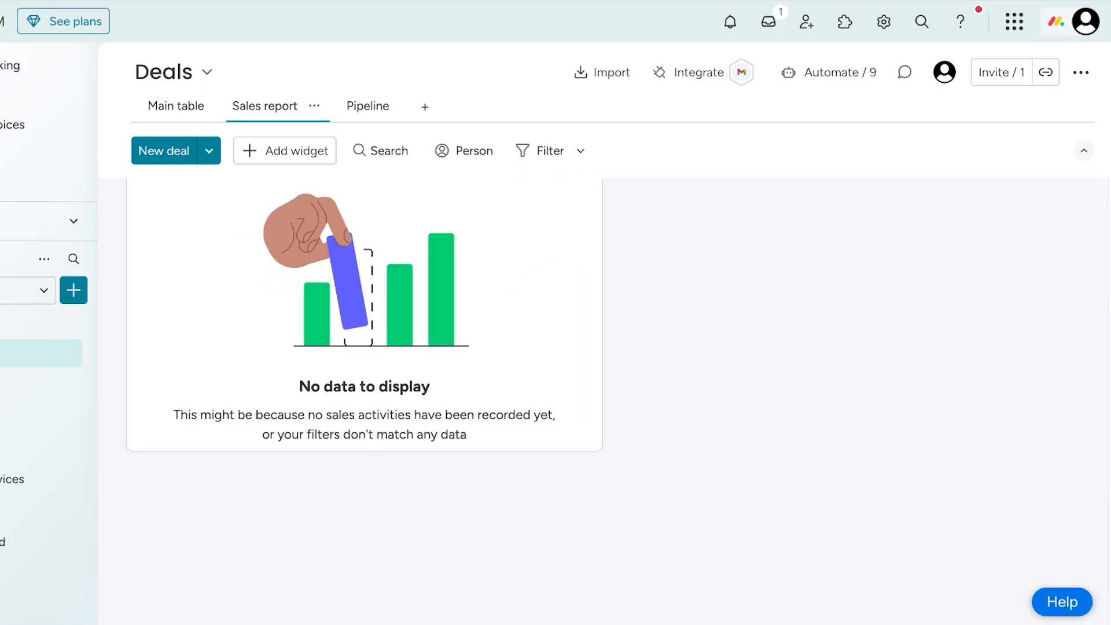
pyautogui.scroll(15, 370, 370)
pyautogui.scroll(2, 370, 371)
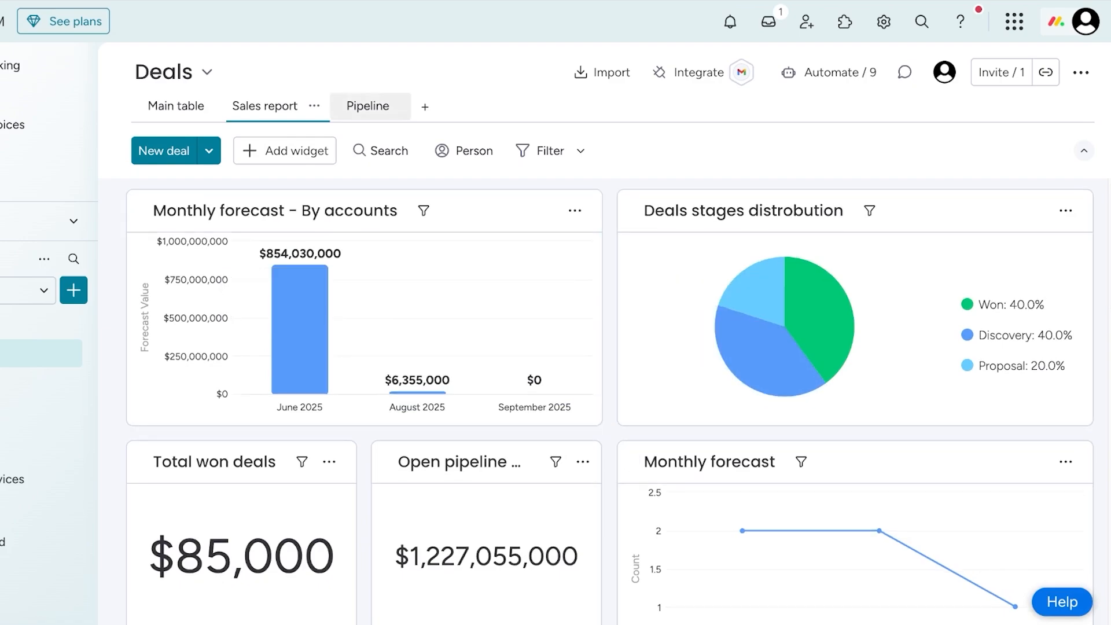
# - Switch the Deals board to the Pipeline view and move a deal card between stages
pyautogui.click(368, 106)
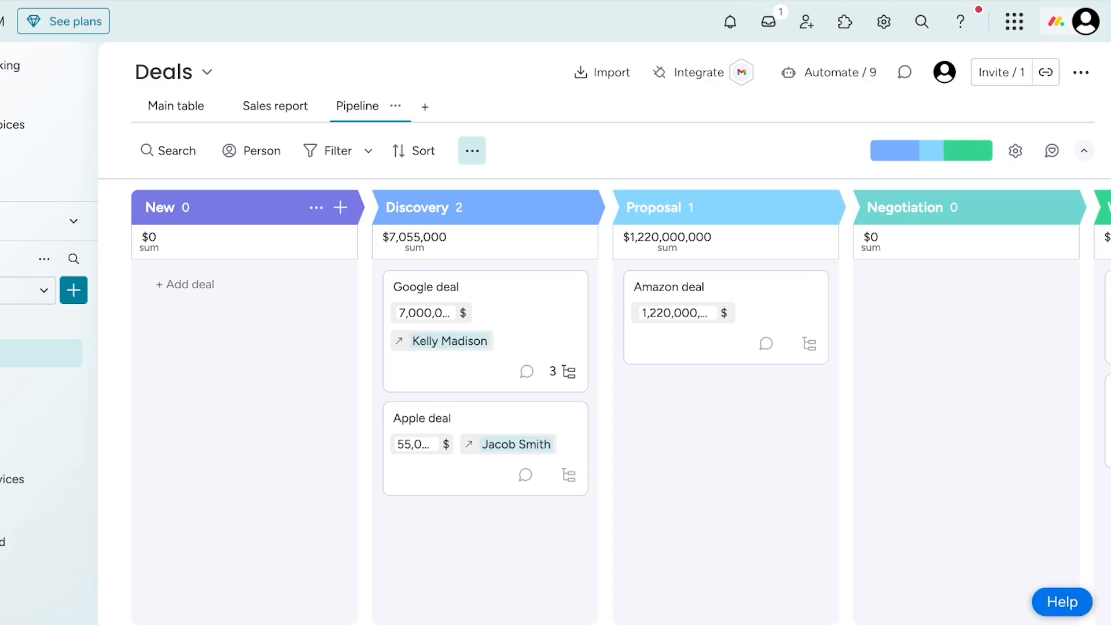
pyautogui.moveTo(451, 289)
pyautogui.mouseDown()
pyautogui.moveTo(192, 292)
pyautogui.moveTo(490, 333)
pyautogui.moveTo(463, 301)
pyautogui.mouseUp()
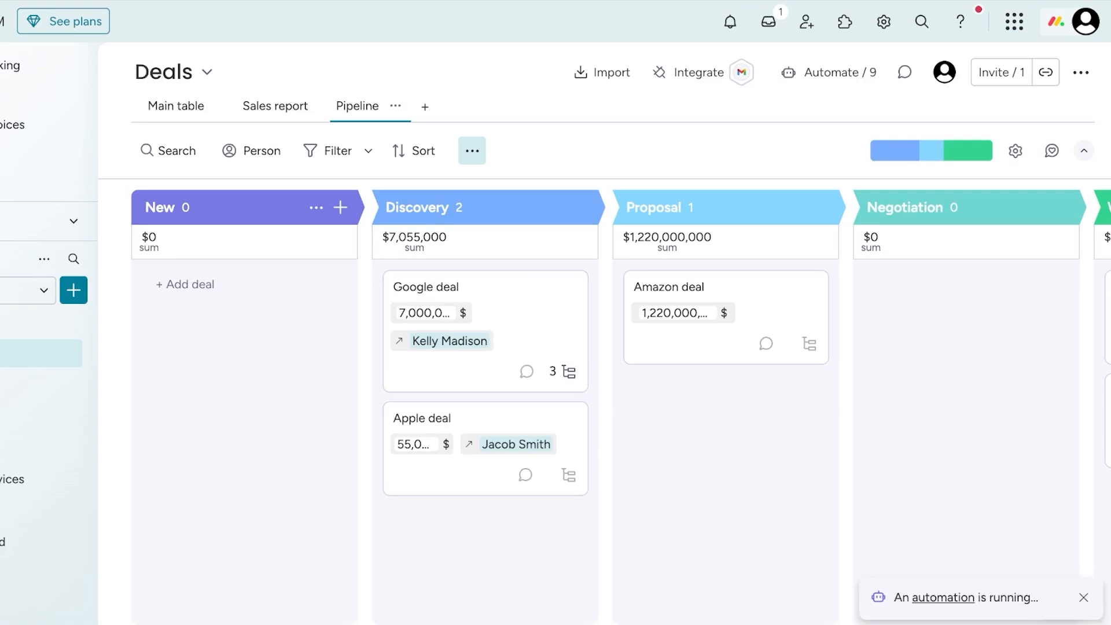
pyautogui.hscroll(4, 604, 399)
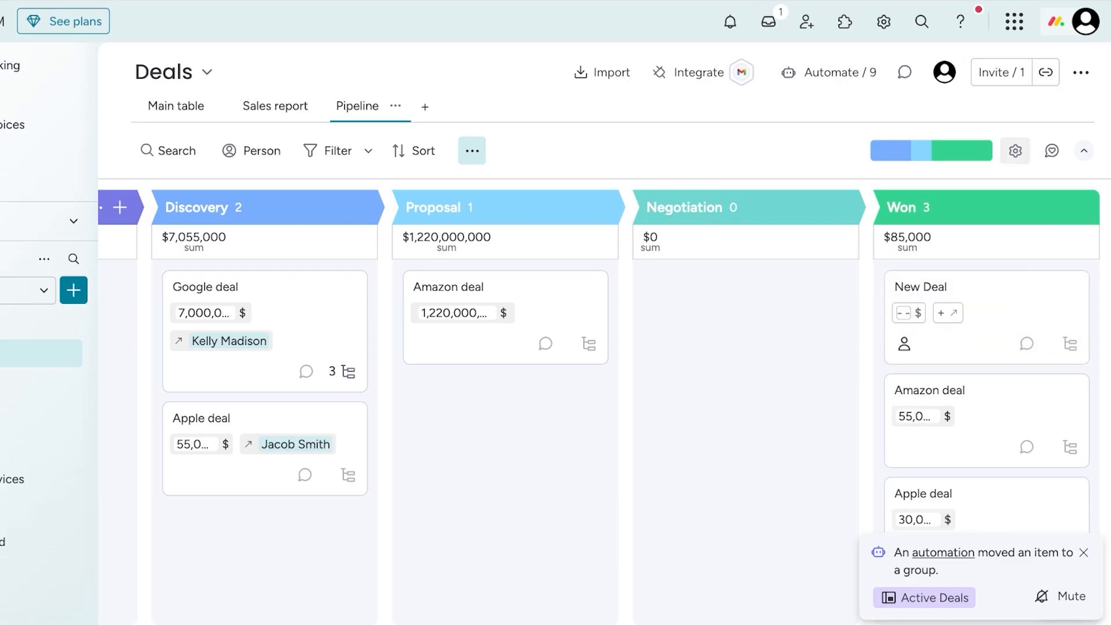
# - Review the Pipeline's Kanban widget settings and its hide and conditional coloring options, and close them
pyautogui.click(1015, 151)
pyautogui.click(472, 150)
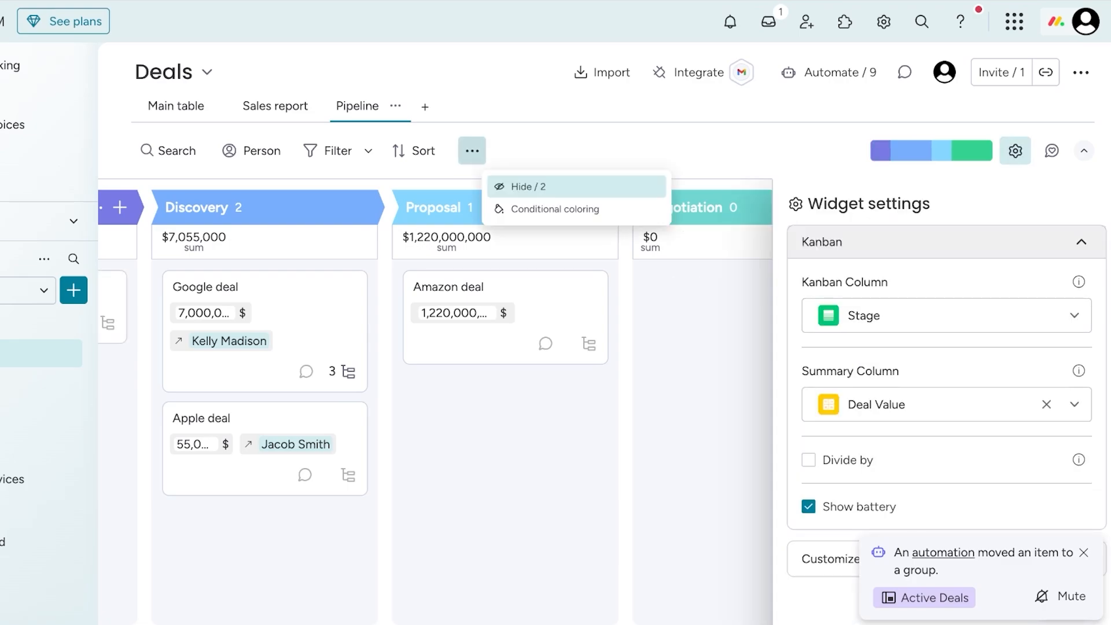
pyautogui.click(472, 150)
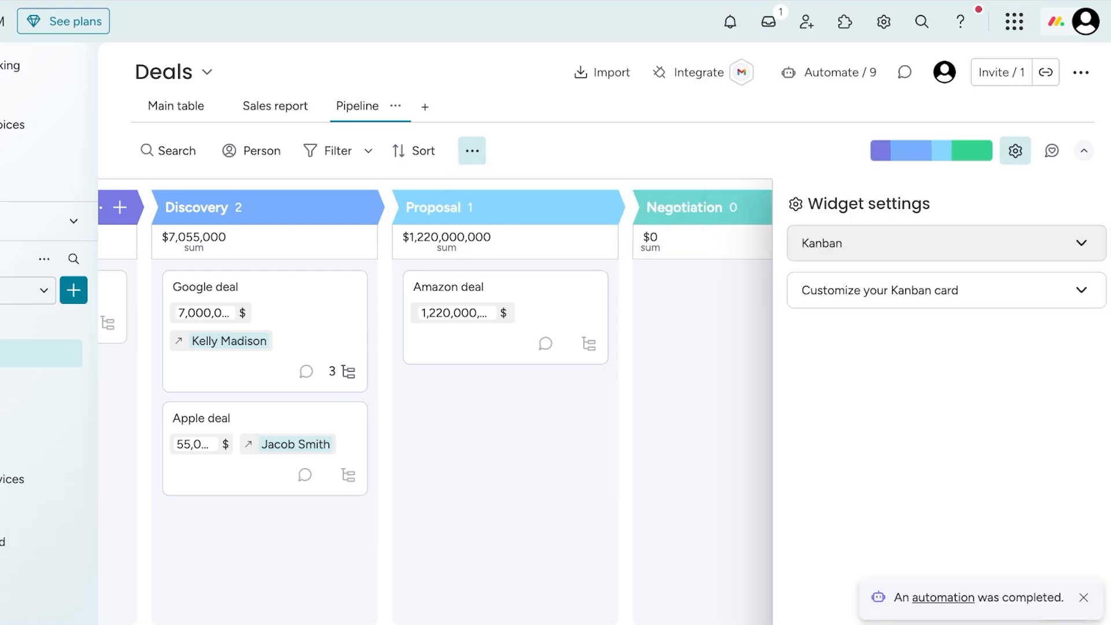
pyautogui.click(1015, 151)
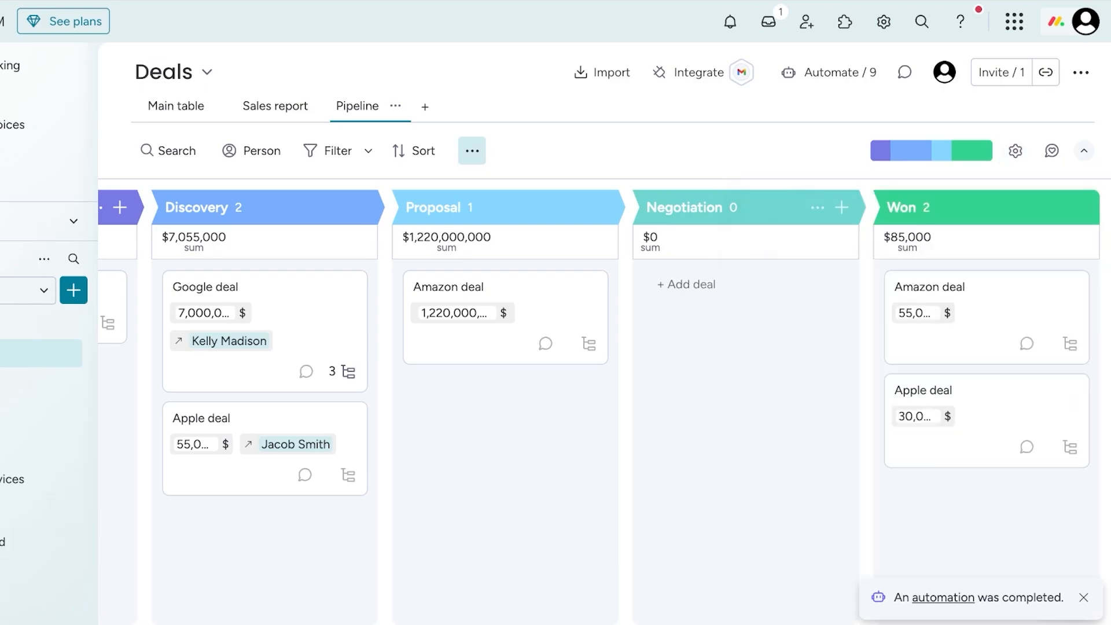
# - View the column limit setting for the Discovery stage and close it without setting a maximum
pyautogui.hscroll(-4, 604, 401)
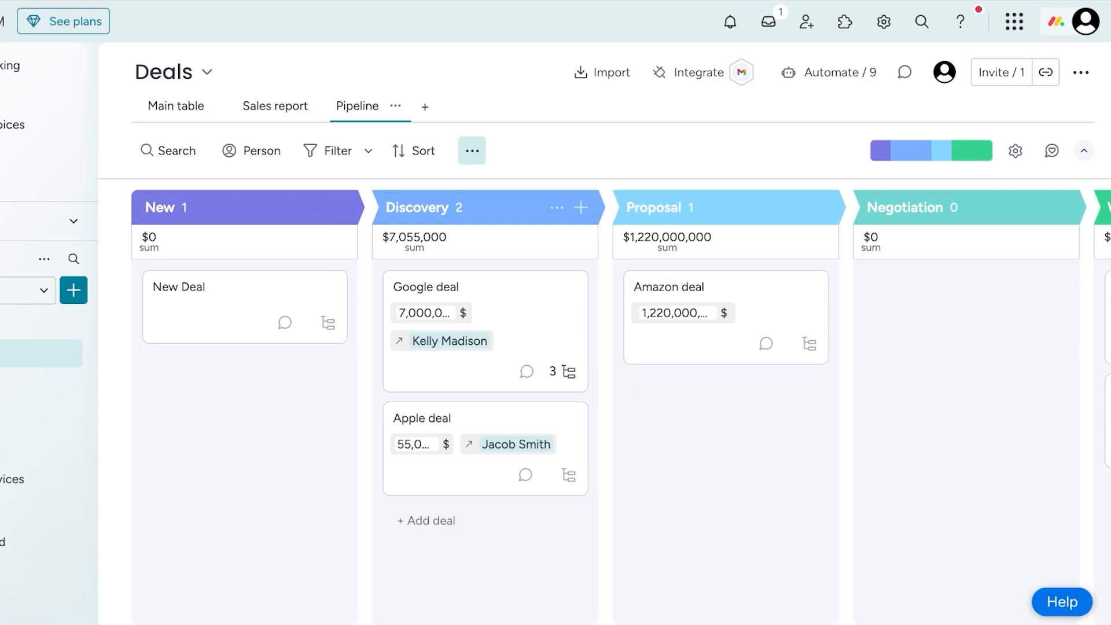
pyautogui.click(556, 207)
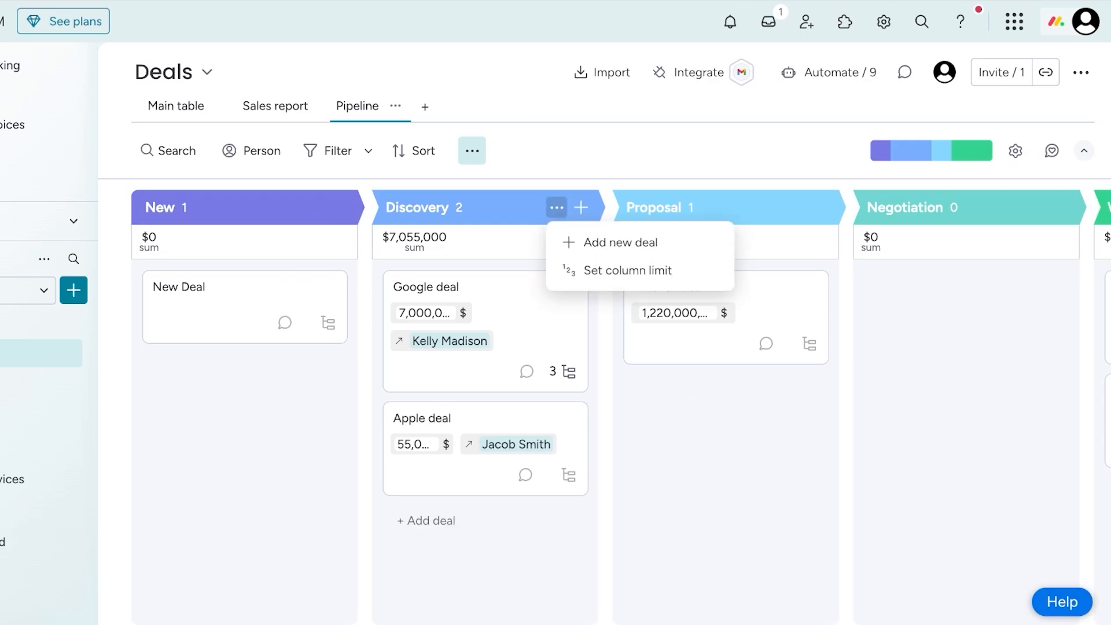
pyautogui.click(628, 270)
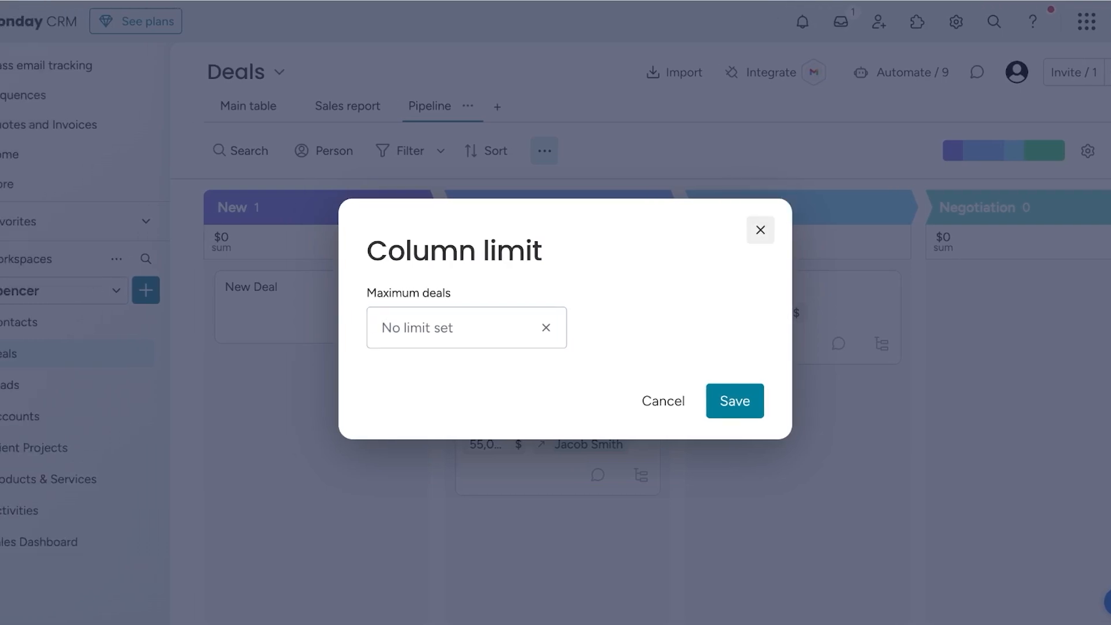
pyautogui.click(760, 230)
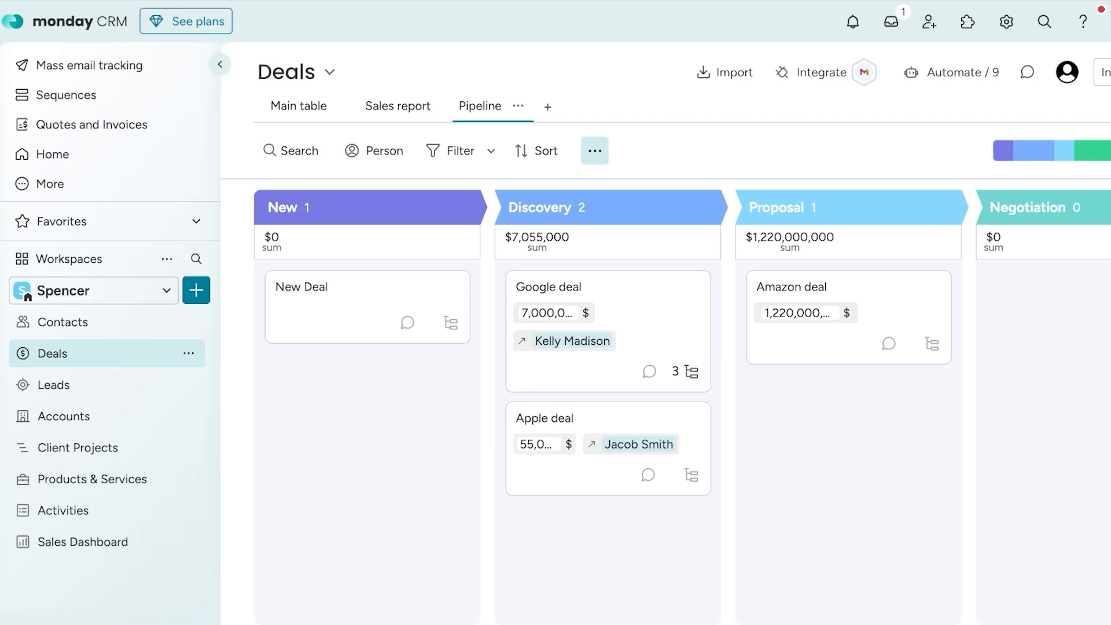
# - Open the Client Projects board and expand the subitems of the Google deal project
pyautogui.click(78, 448)
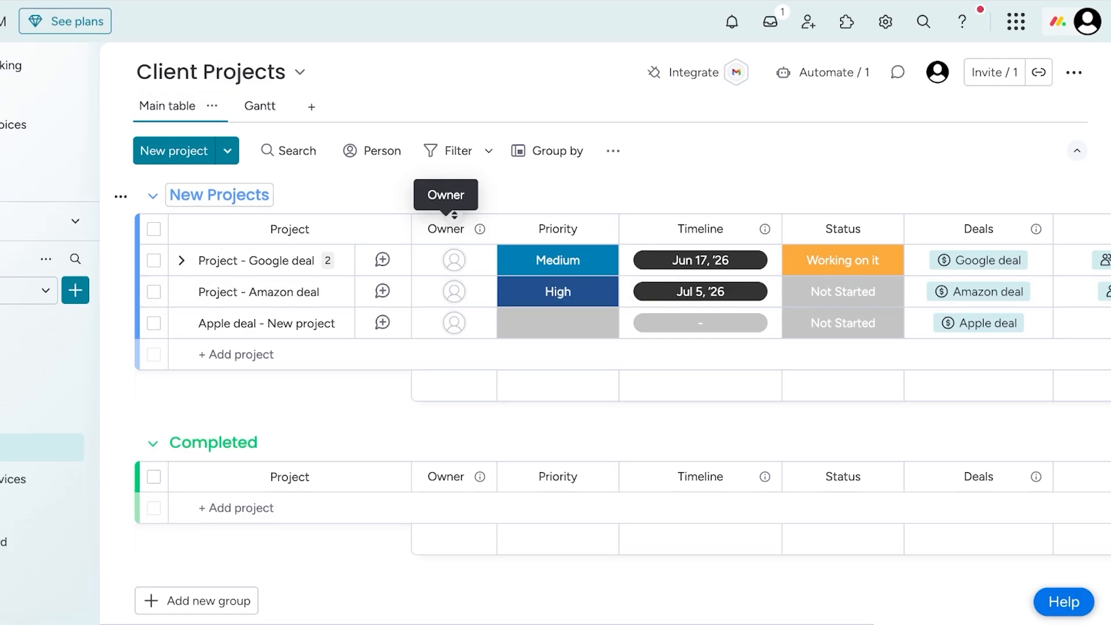
pyautogui.scroll(-1, 454, 215)
pyautogui.scroll(1, 454, 215)
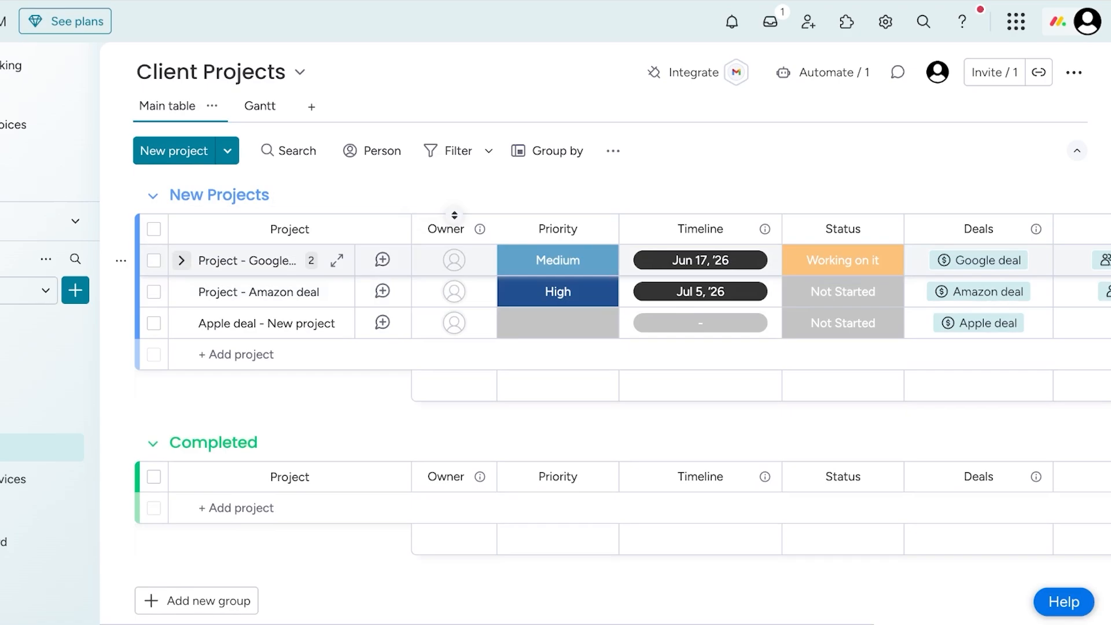
pyautogui.click(181, 261)
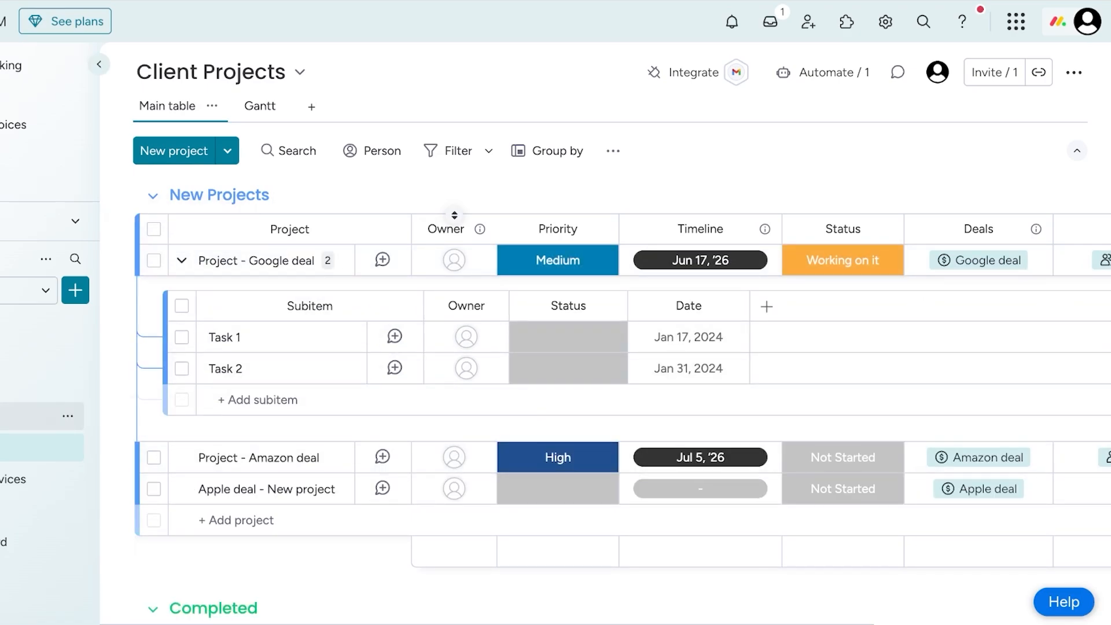
# - Add a project named "pizza print" to New Projects, remove its owner, and assign the suggested member as owner
pyautogui.click(174, 151)
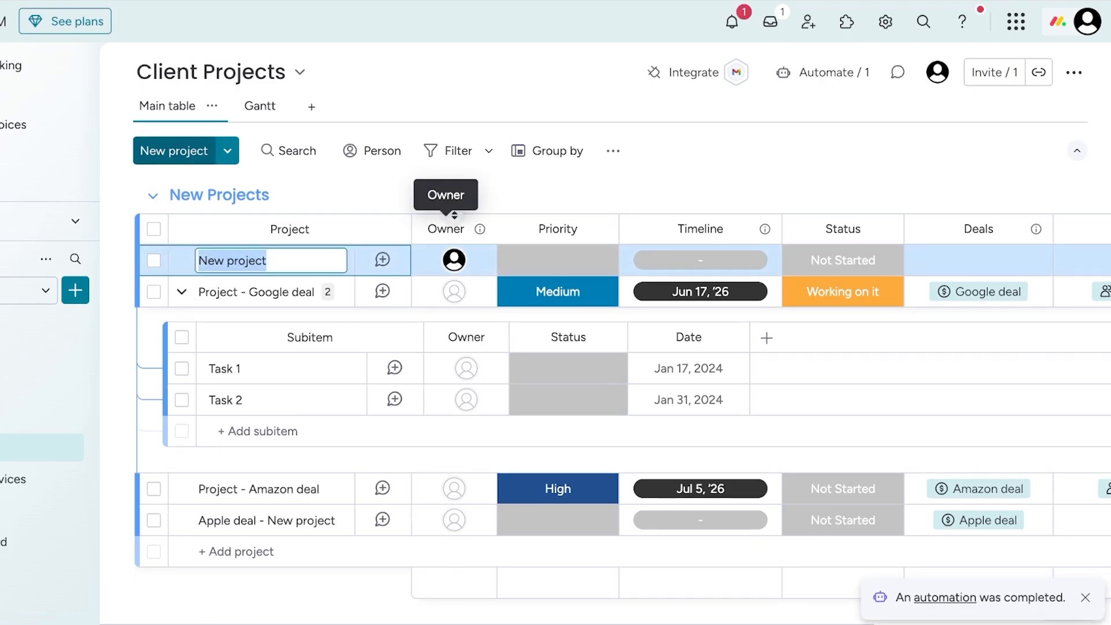
pyautogui.write('pizza')
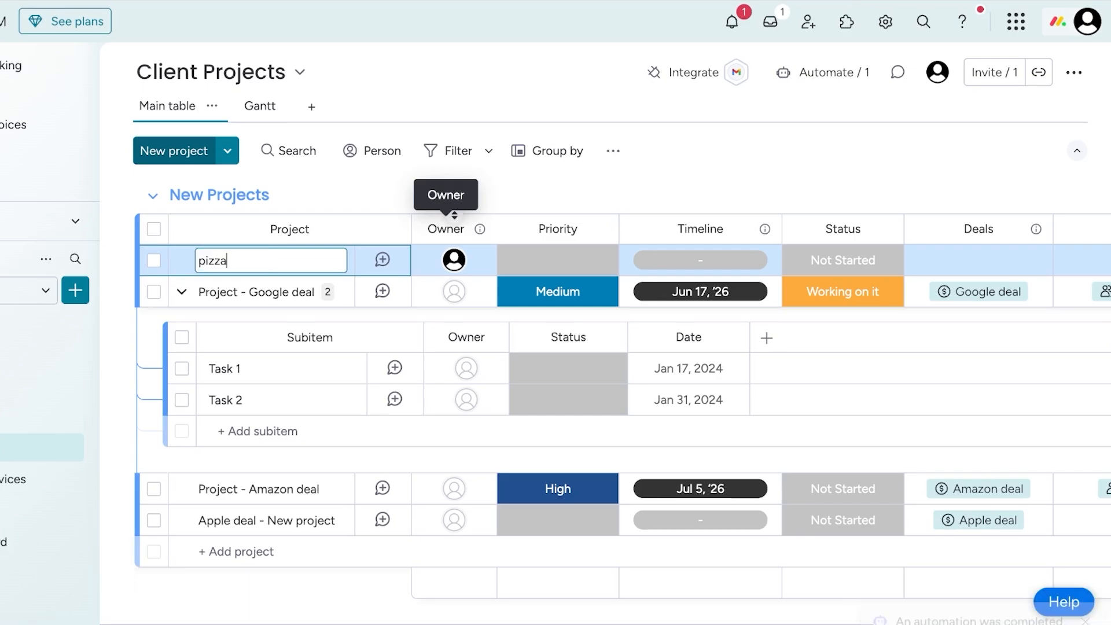
pyautogui.write(' print')
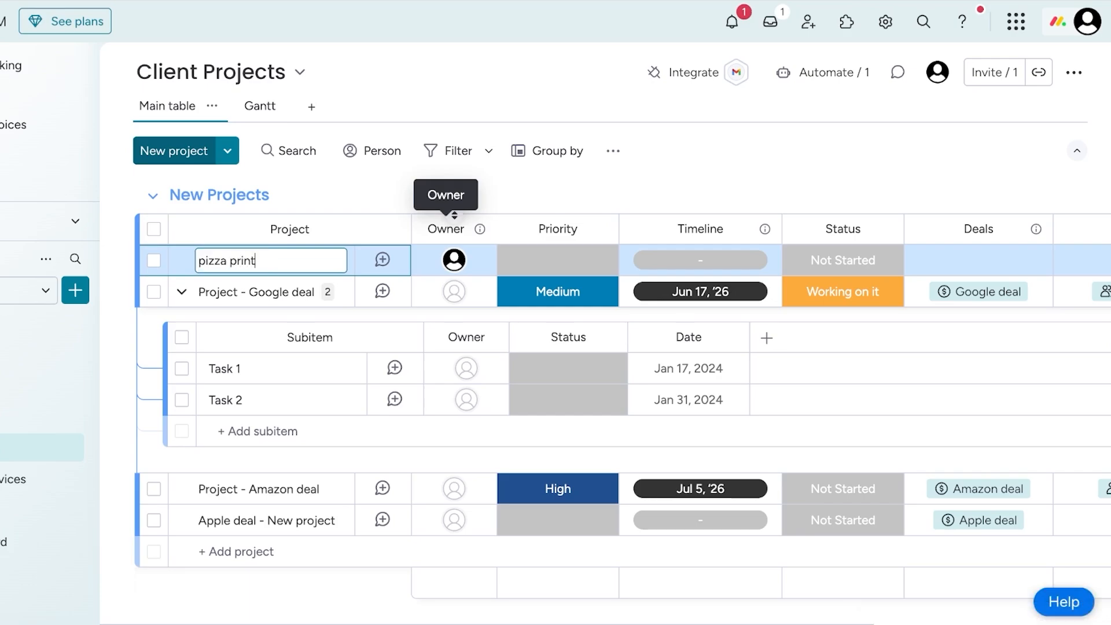
pyautogui.press('Return')
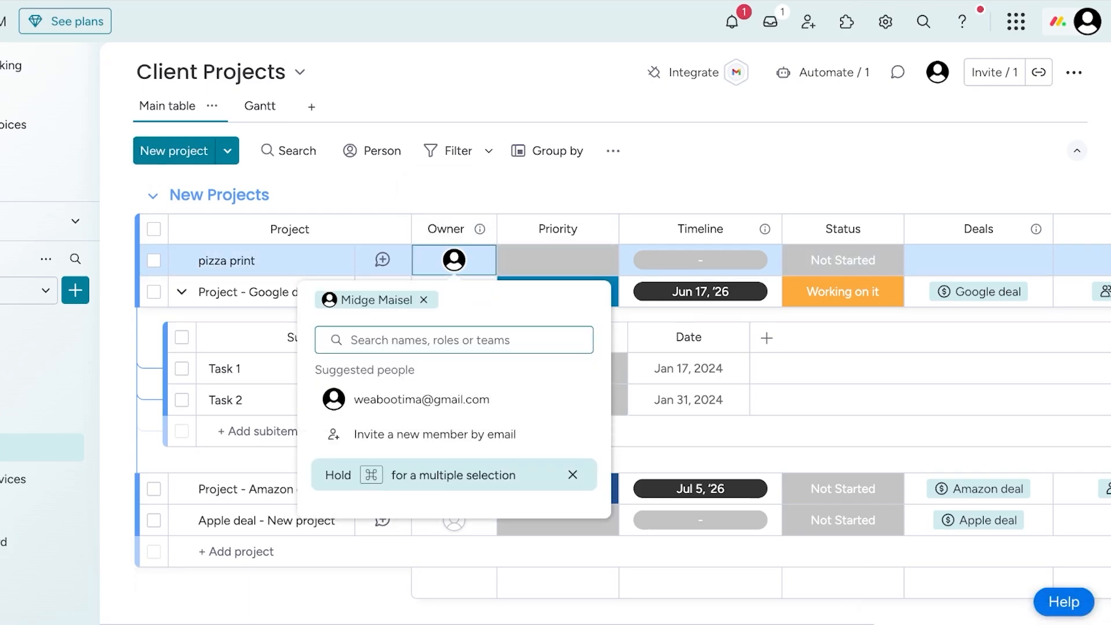
pyautogui.click(424, 299)
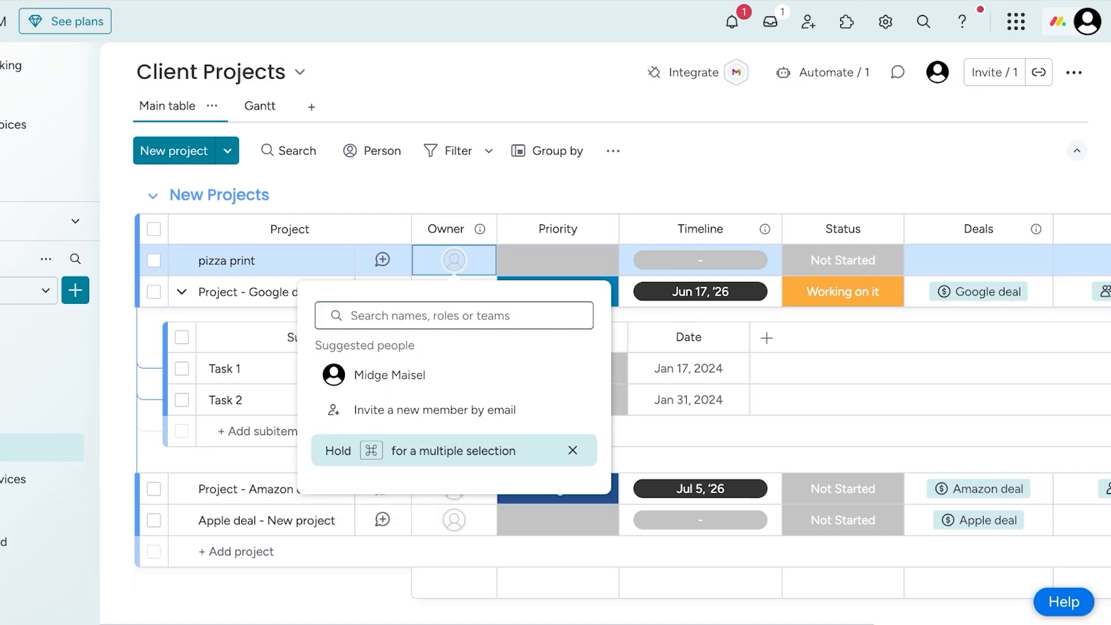
pyautogui.click(376, 372)
# - Set the pizza print project's priority to Medium and its status to Working on it
pyautogui.click(557, 260)
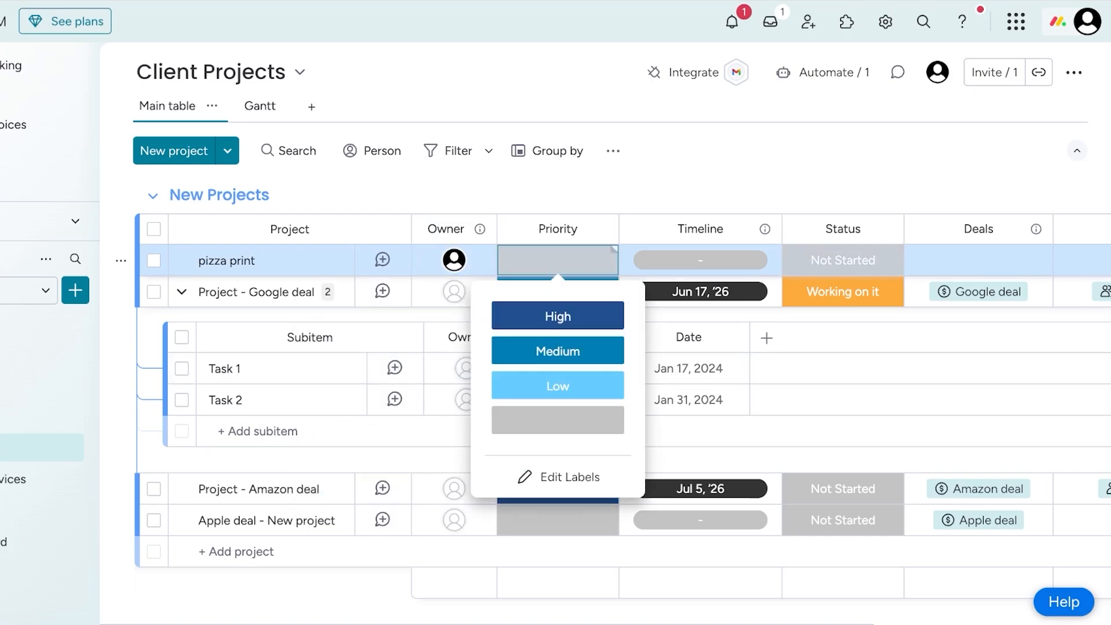
pyautogui.click(555, 349)
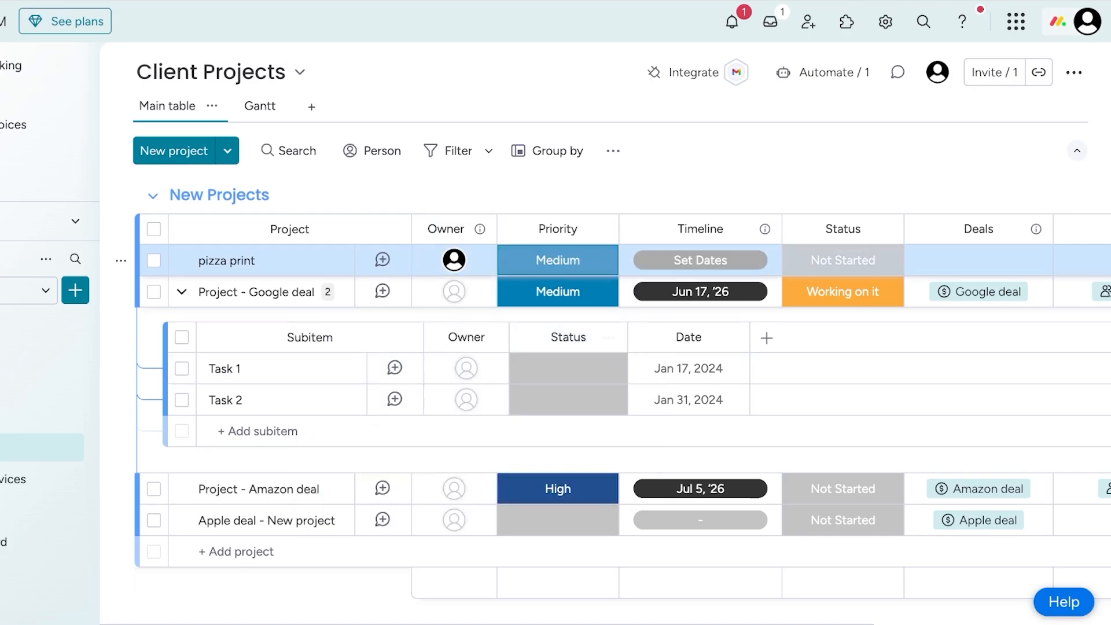
pyautogui.click(898, 250)
pyautogui.click(843, 350)
# - Link the pizza print project to the deal named New Deal
pyautogui.click(977, 260)
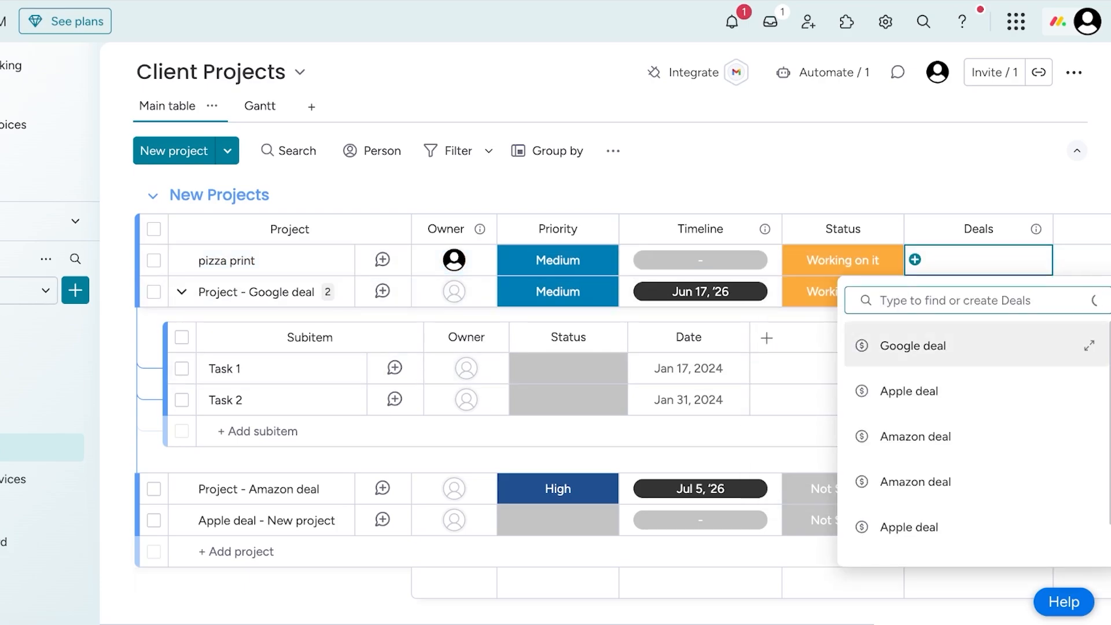
pyautogui.scroll(-1, 976, 400)
pyautogui.scroll(1, 972, 445)
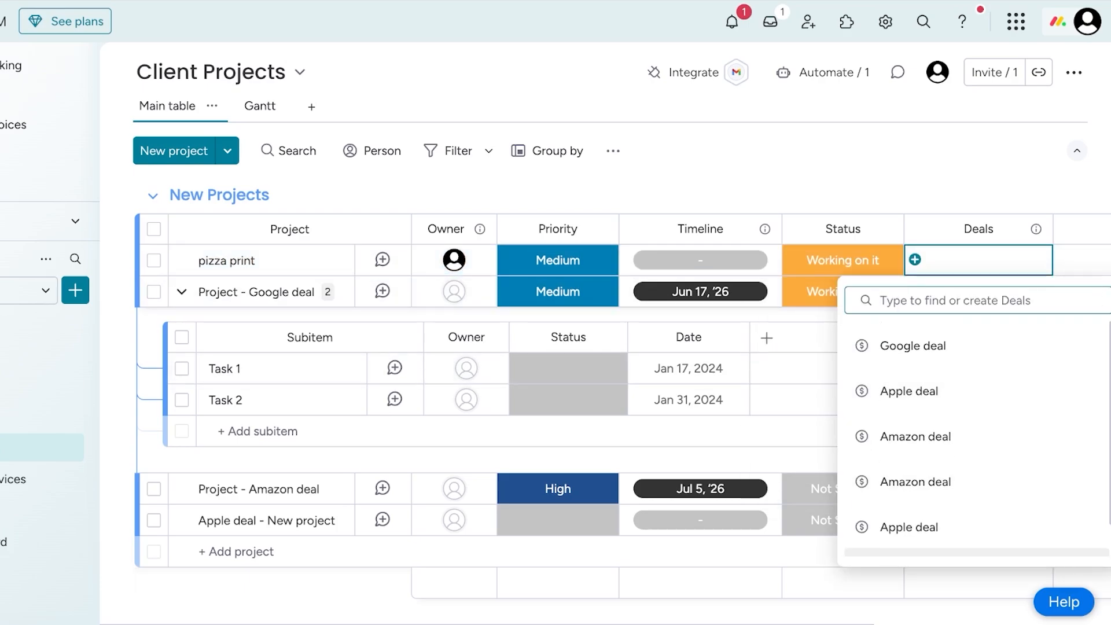
pyautogui.scroll(-1, 972, 492)
pyautogui.click(906, 535)
pyautogui.click(960, 259)
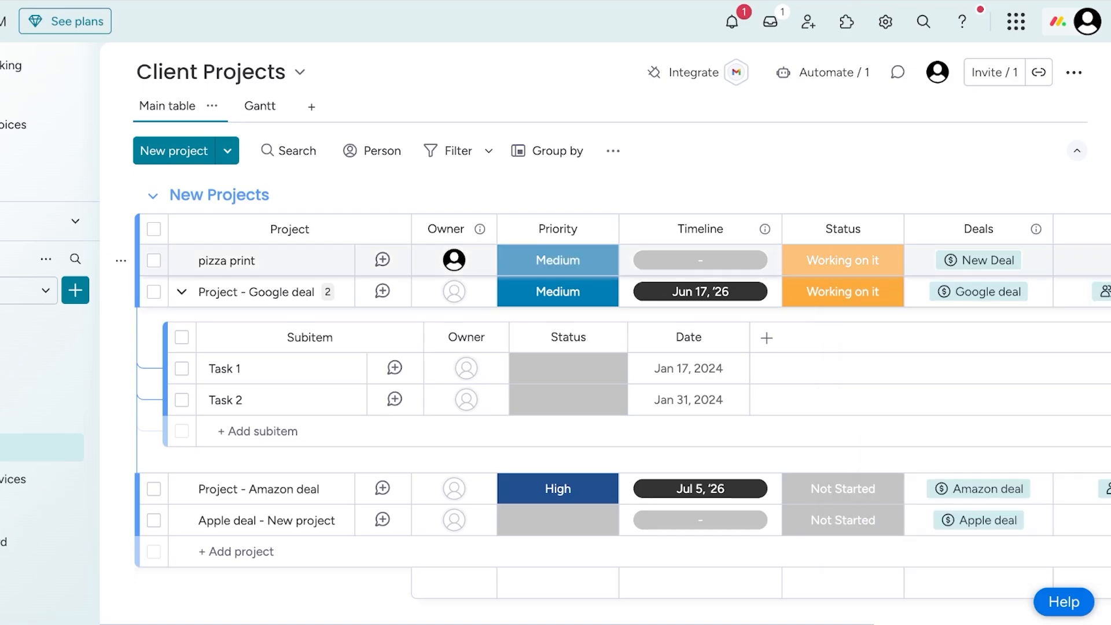
# - Link the pizza print project to the last contact in the list of suggested contacts
pyautogui.hscroll(3, 954, 259)
pyautogui.click(956, 260)
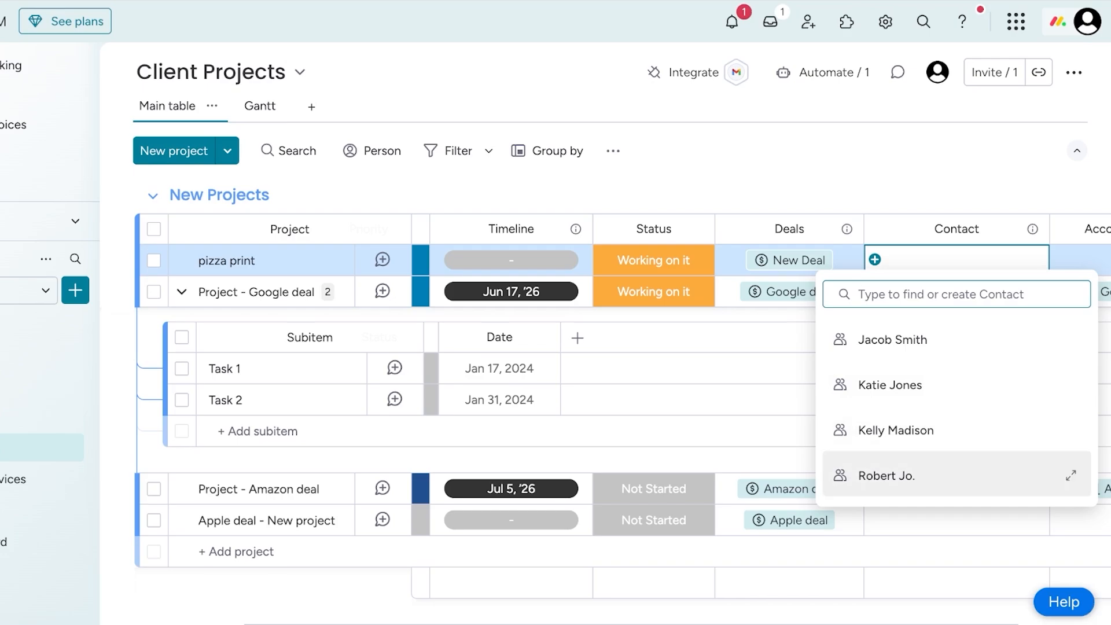
pyautogui.click(937, 475)
pyautogui.click(949, 194)
# - Link the pizza print project to the Roberts Pizza account
pyautogui.hscroll(3, 668, 376)
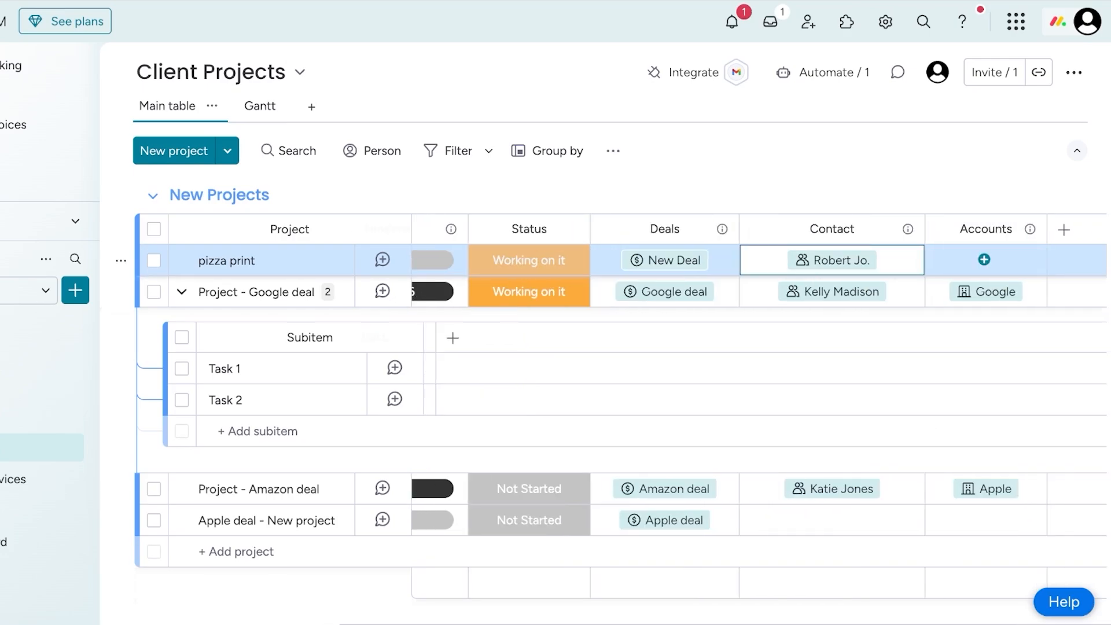
pyautogui.click(986, 259)
pyautogui.click(919, 521)
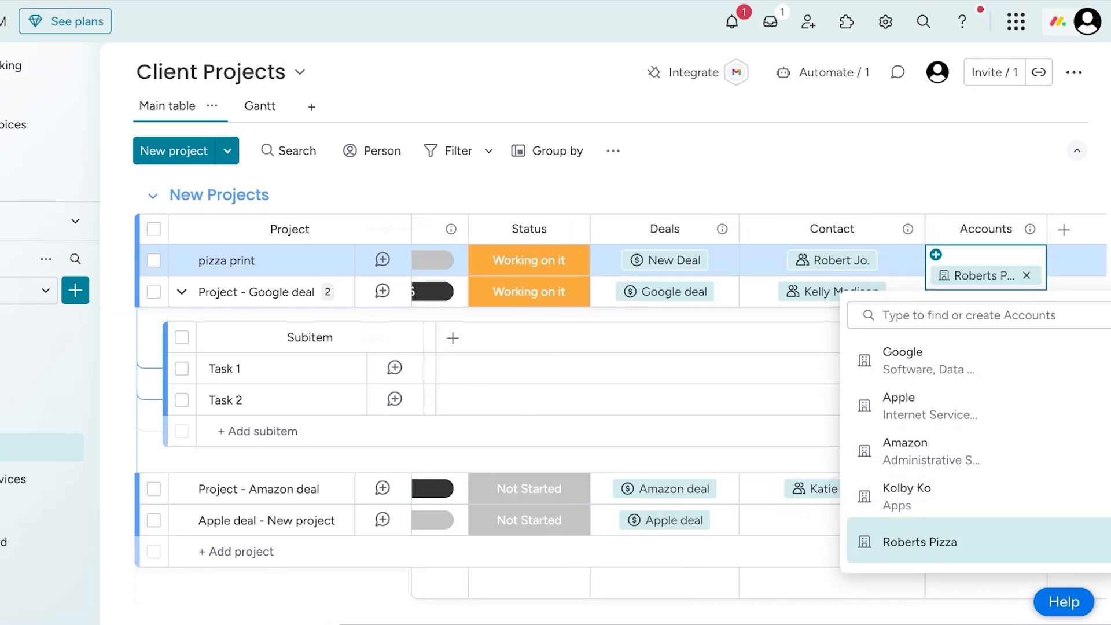
pyautogui.click(948, 194)
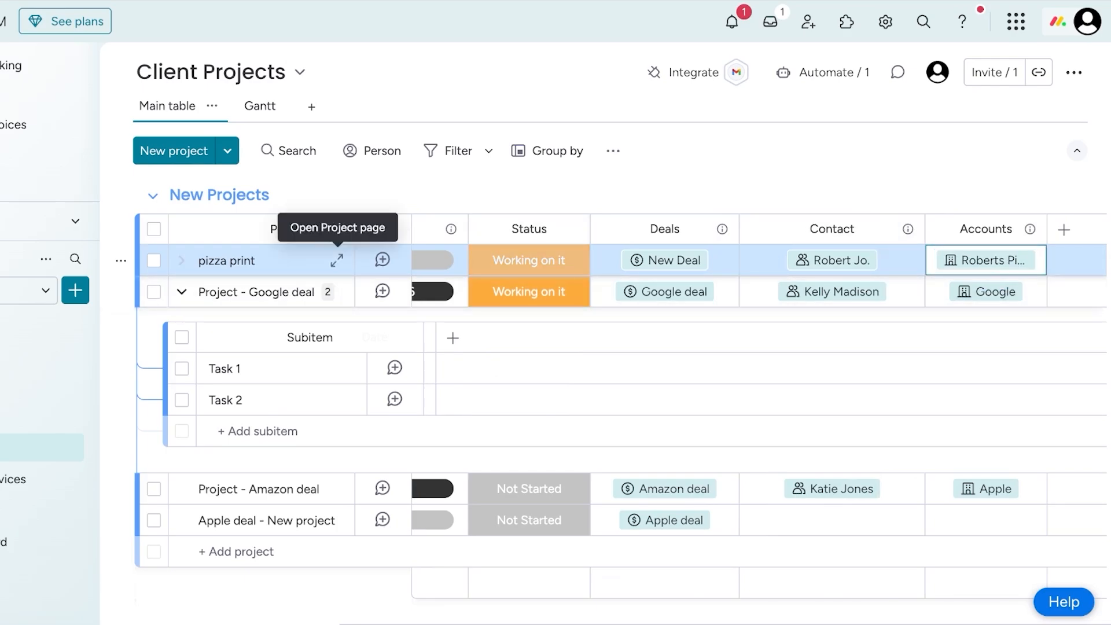
# - View the updates page of the pizza print project, move on to the Google deal project's page, and close it
pyautogui.click(337, 260)
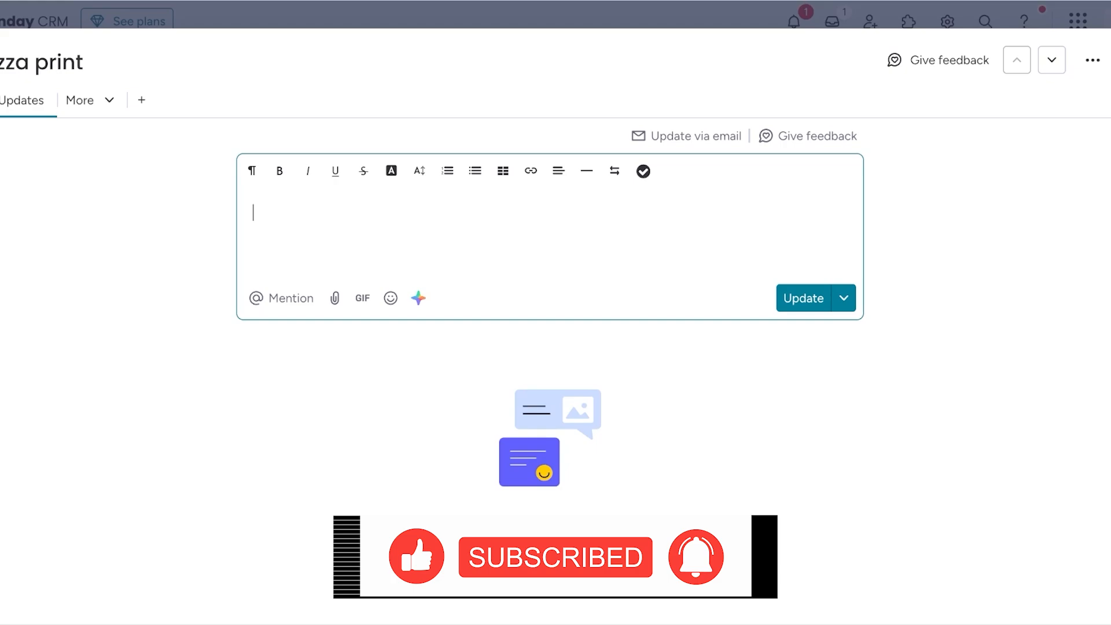
pyautogui.click(1052, 61)
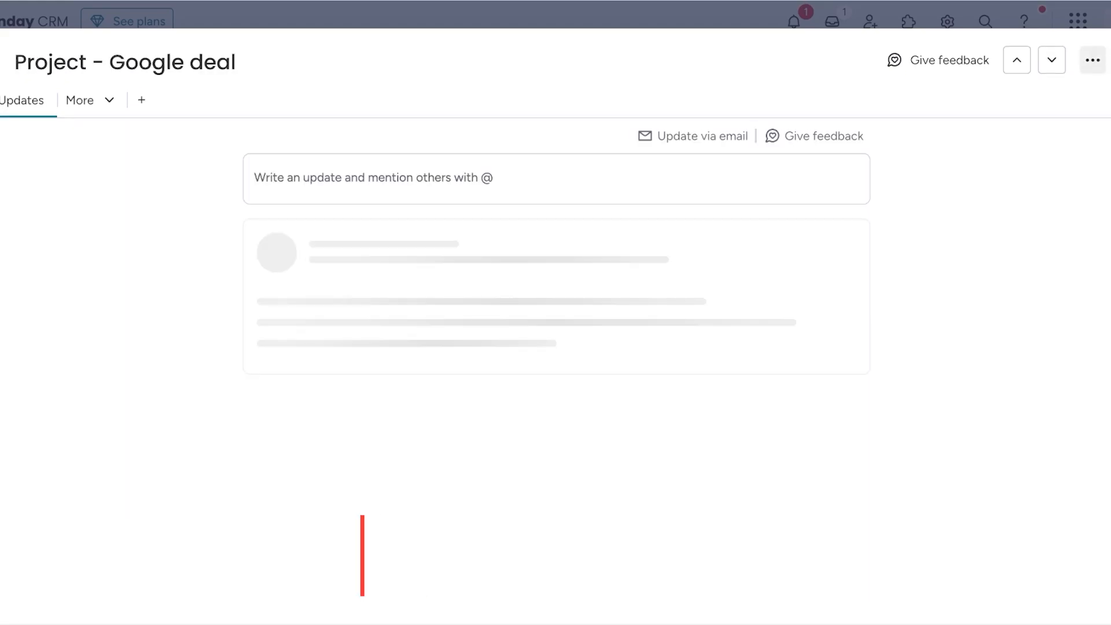
pyautogui.click(1092, 60)
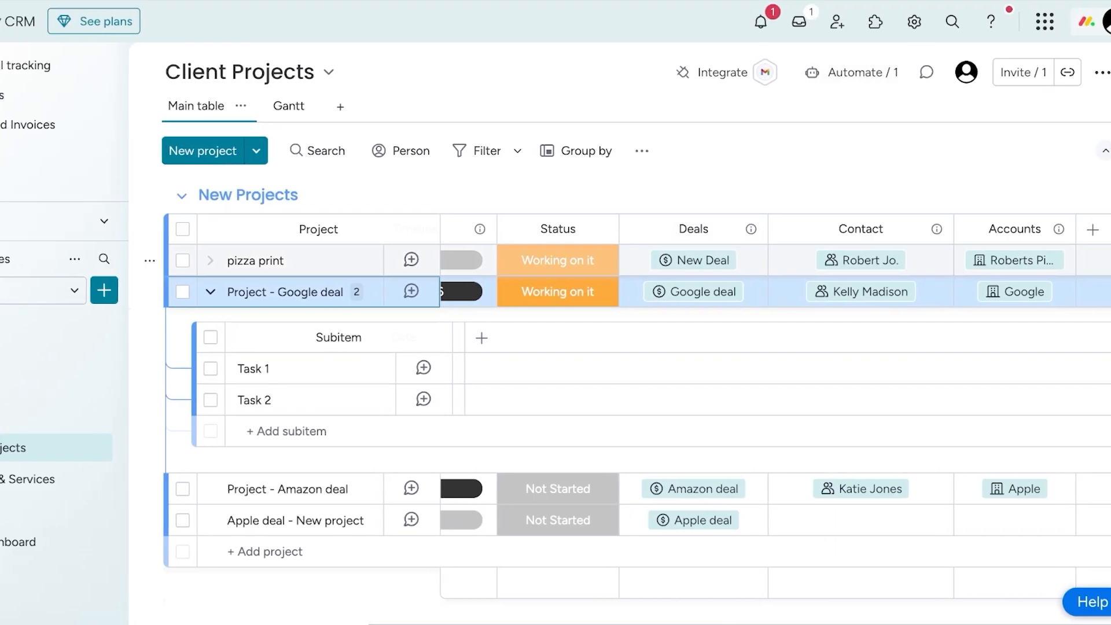
# - Expand the subitems of the pizza print project
pyautogui.click(180, 261)
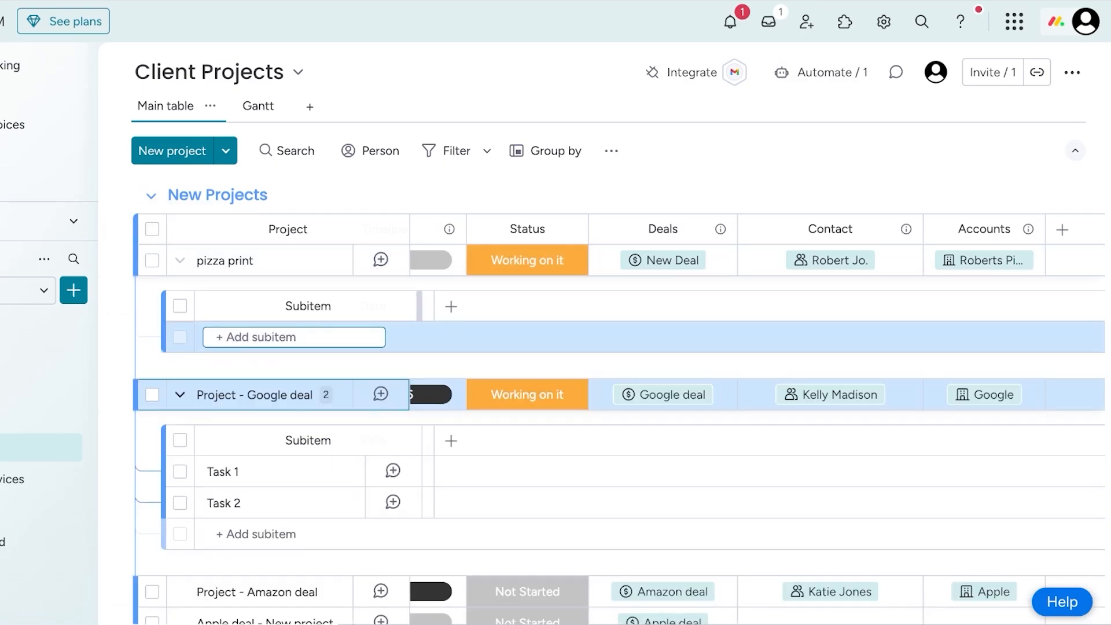
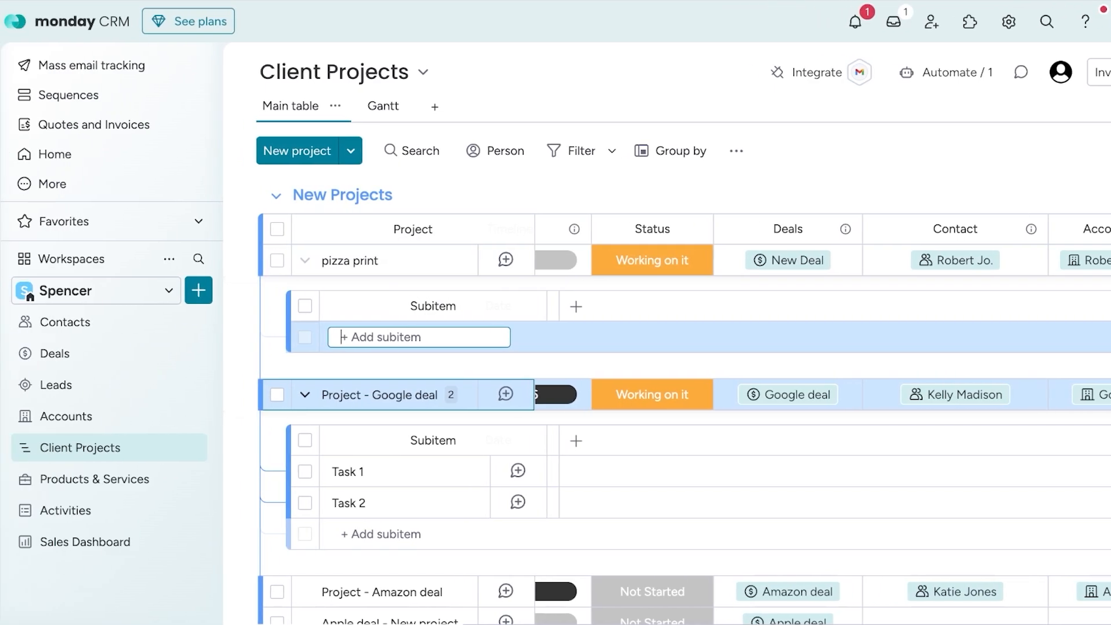
# - On the Products & Services board, manually create a first item named Wholesale Printing Tshirts
pyautogui.click(94, 478)
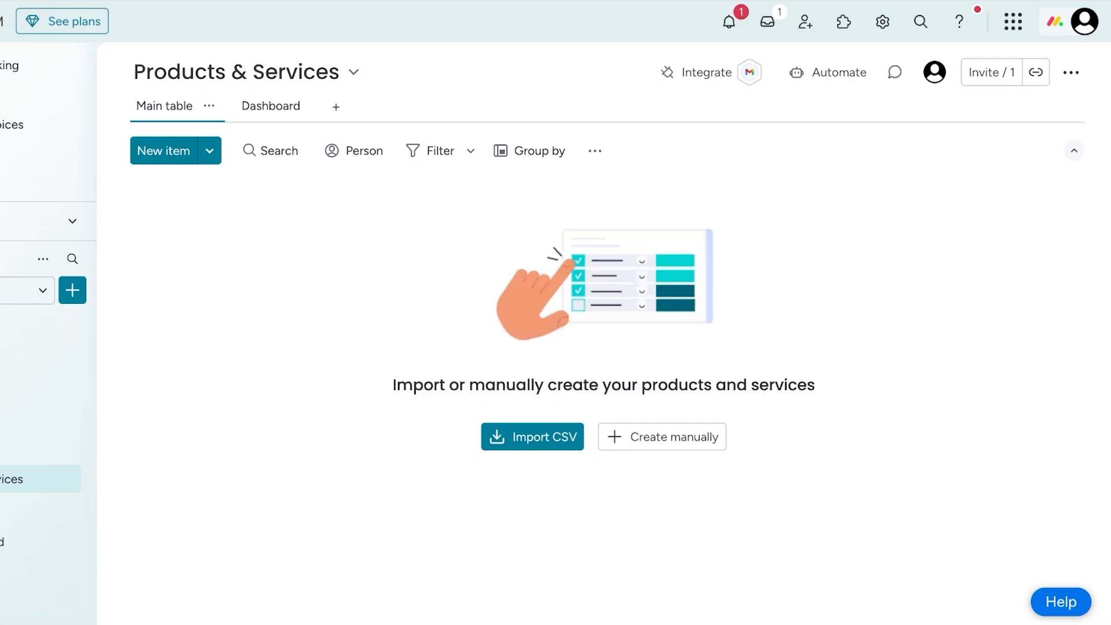
pyautogui.click(662, 437)
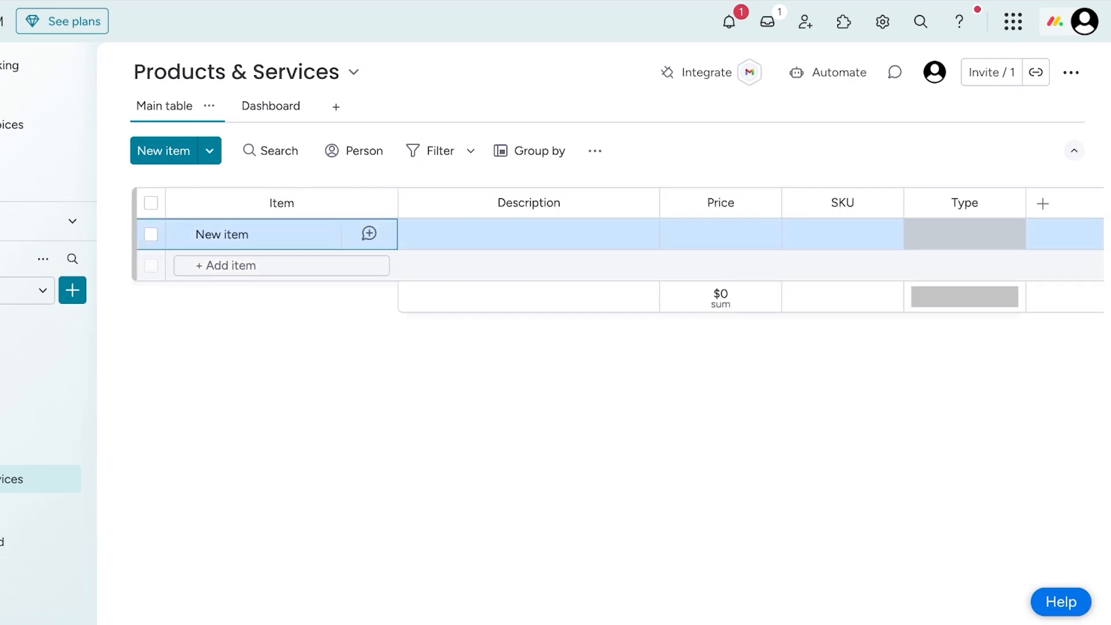
pyautogui.write('Wholesale ')
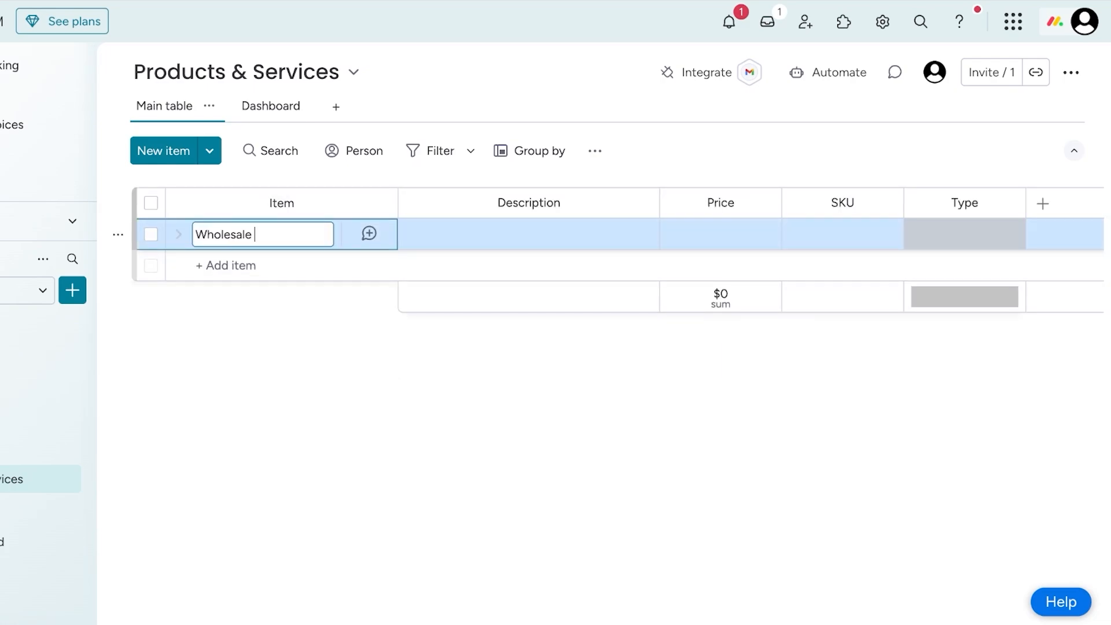
pyautogui.write('Printing Tshirts')
# - Set the wholesale T-shirt printing item's price to $10,000 and its type to Service
pyautogui.click(529, 234)
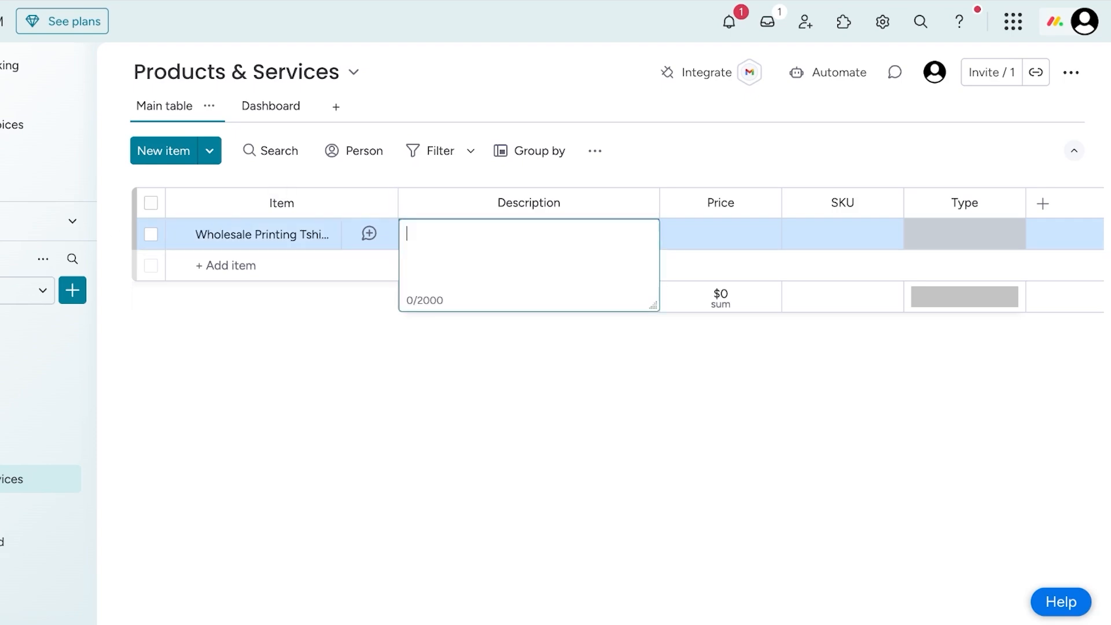
pyautogui.click(721, 233)
pyautogui.write('10000')
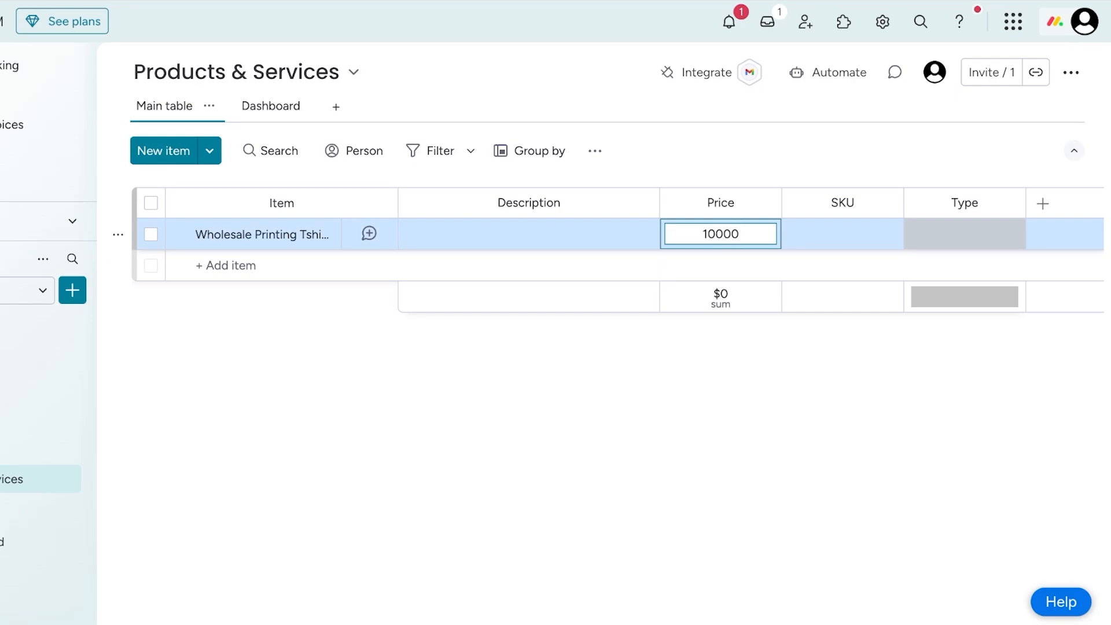
pyautogui.click(1022, 222)
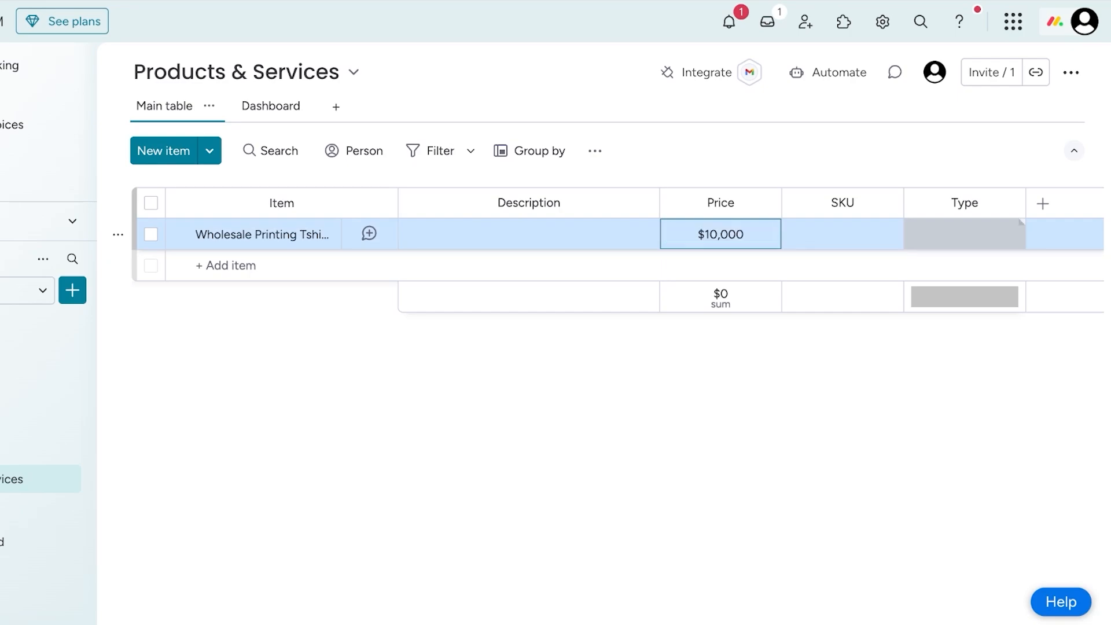
pyautogui.click(964, 324)
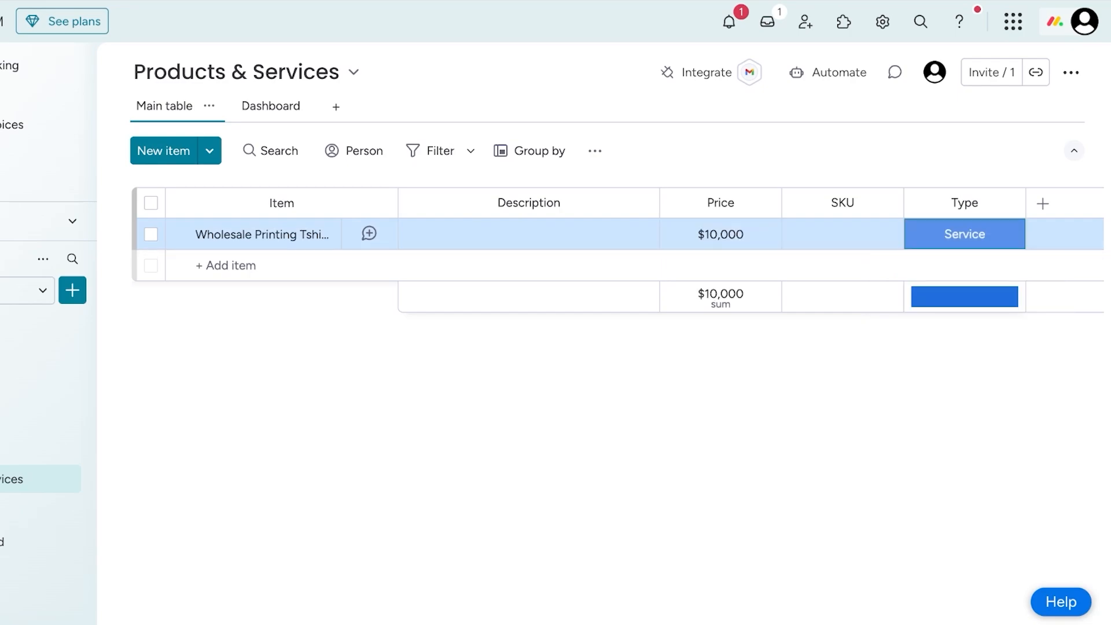
# - Set the price of the wholesale T-shirt printing item to $2,000
pyautogui.click(1043, 203)
pyautogui.click(1042, 203)
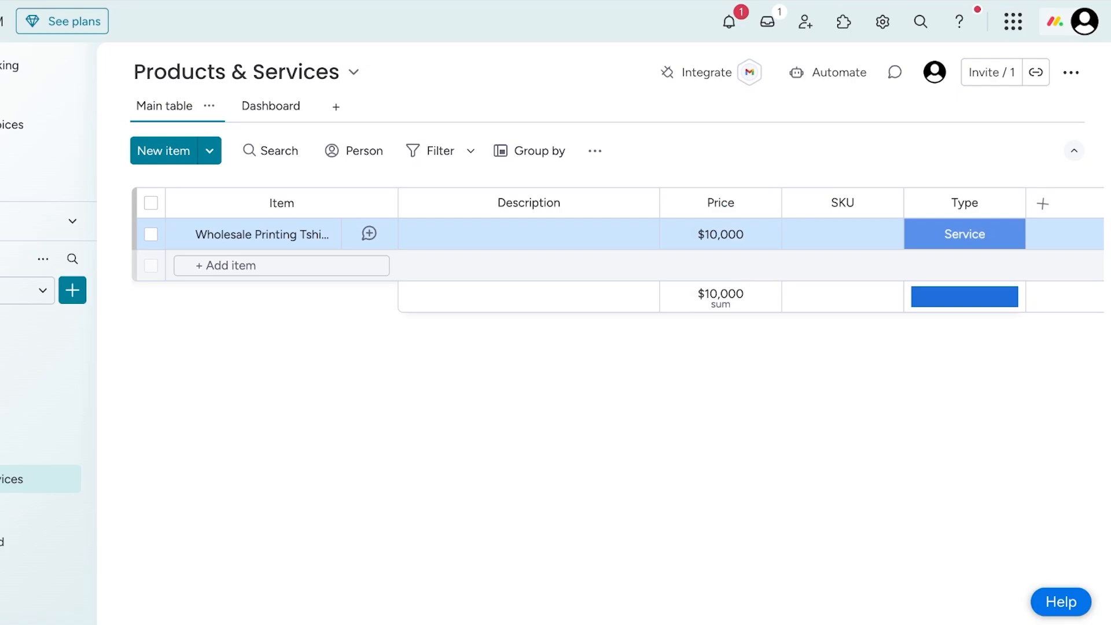
pyautogui.click(720, 233)
pyautogui.write('2000')
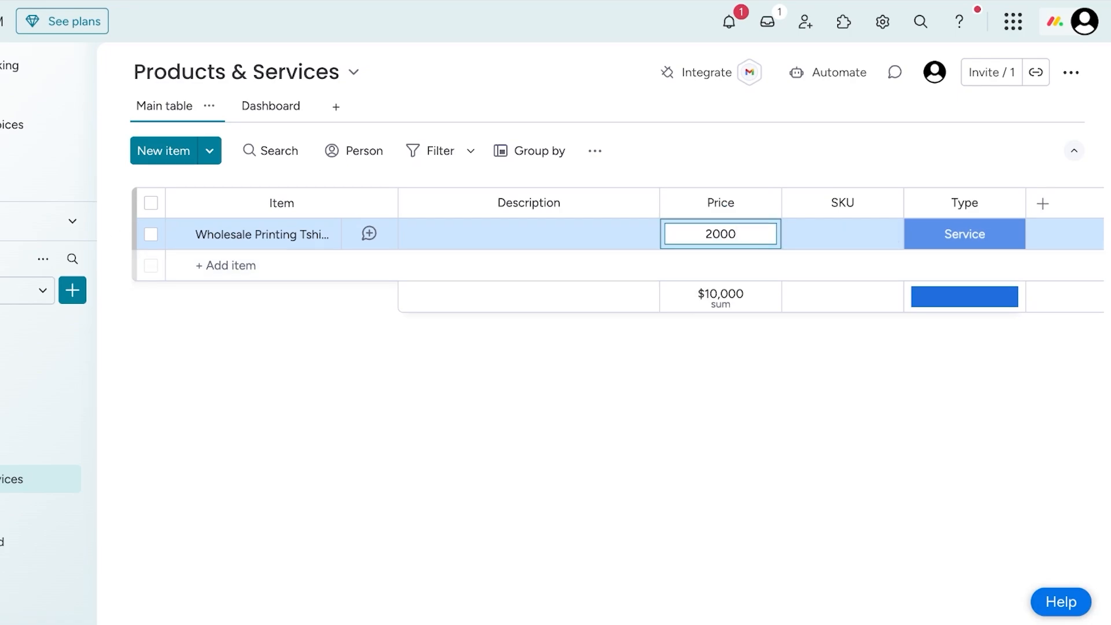
pyautogui.press('Return')
# - Add a Numbers column to the Products & Services board and name it MOQ
pyautogui.click(1042, 203)
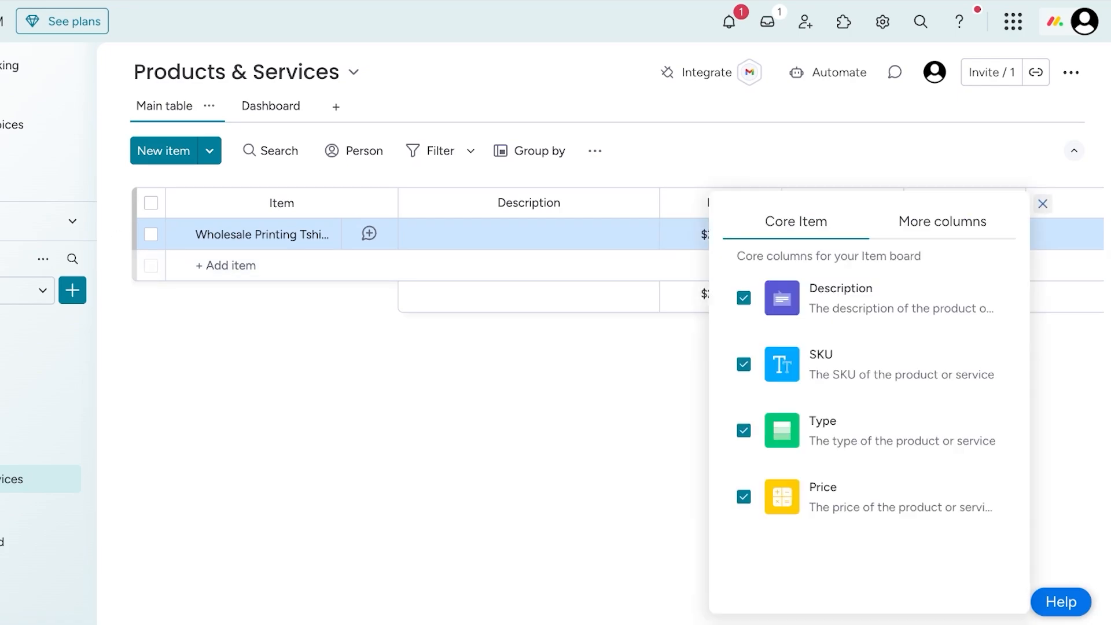
pyautogui.click(947, 221)
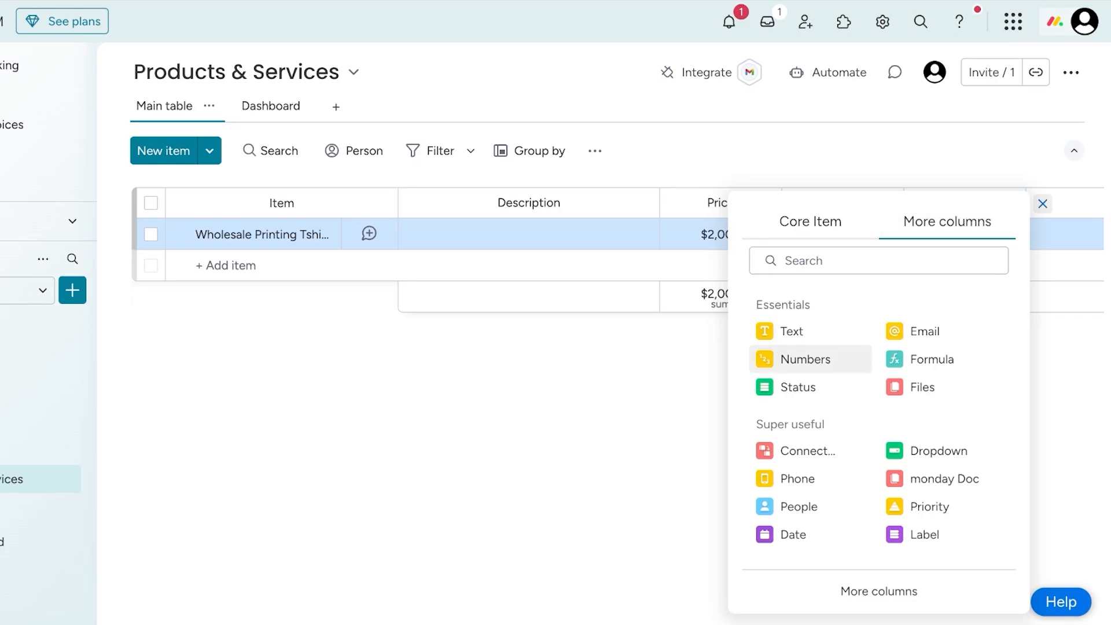
pyautogui.click(805, 359)
pyautogui.click(993, 202)
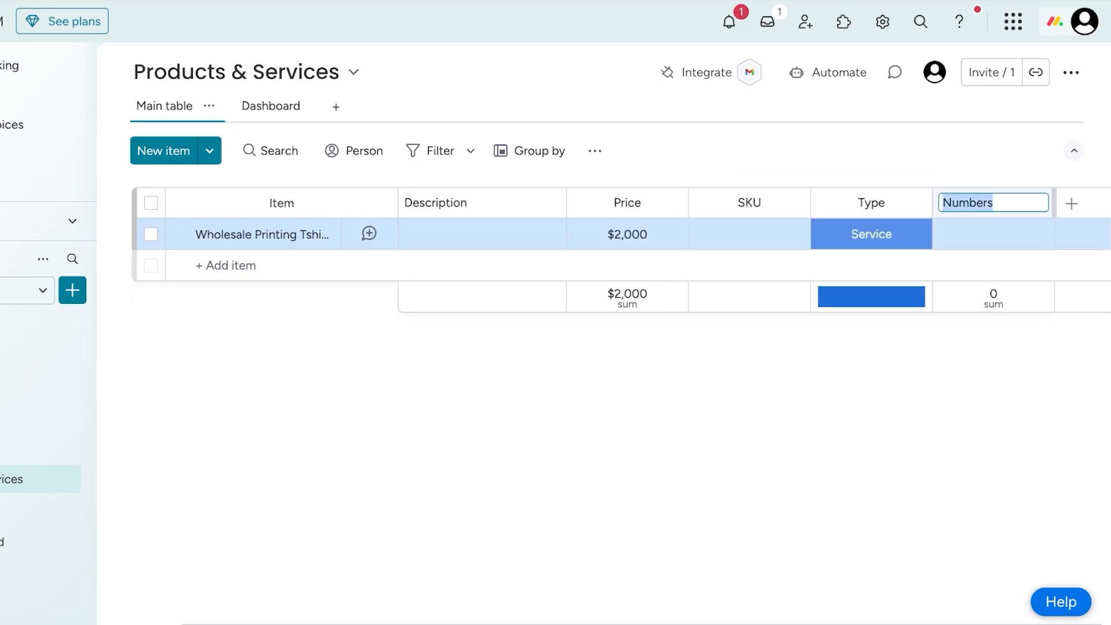
pyautogui.write('MOQ')
# - Set the wholesale T-shirt printing item's MOQ to 1,000 and its price to $5,000
pyautogui.click(993, 234)
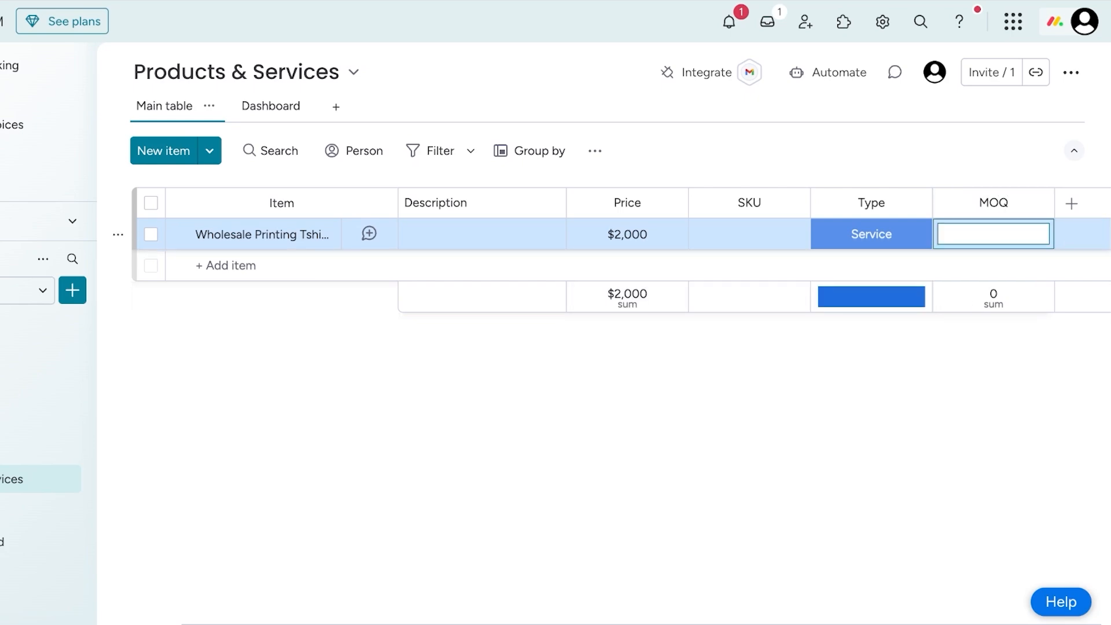
pyautogui.write('1000')
pyautogui.press('Return')
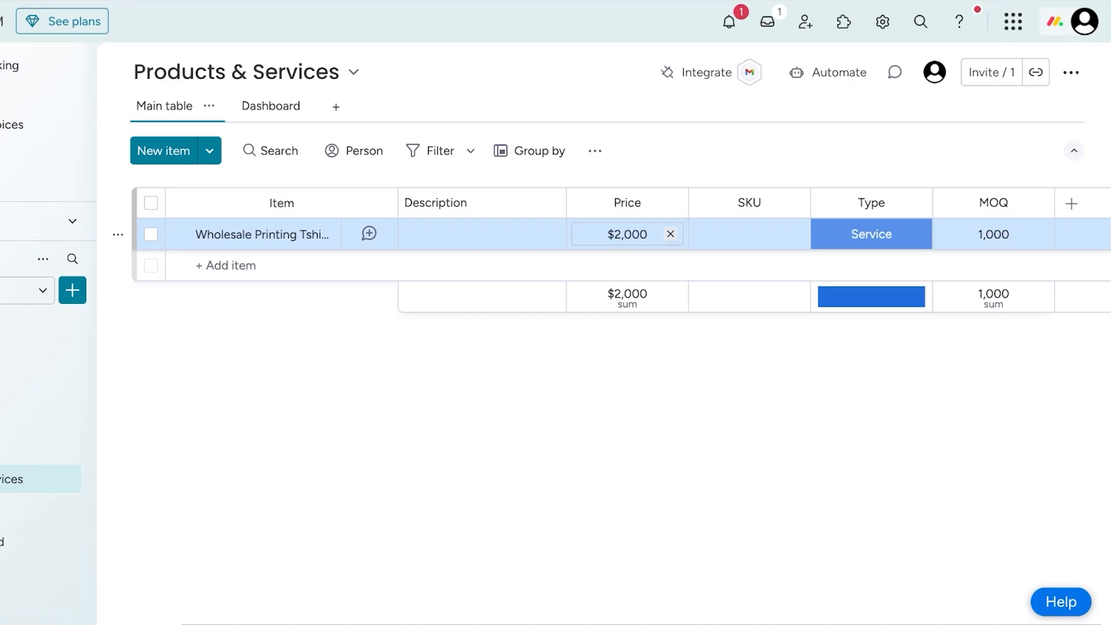
pyautogui.click(627, 234)
pyautogui.write('5000')
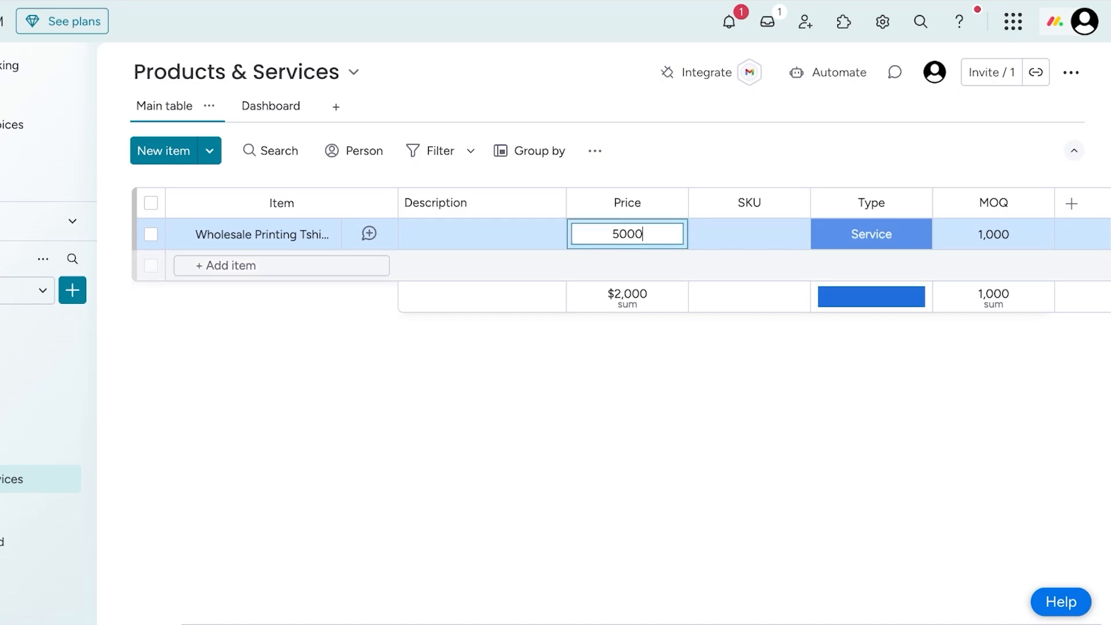
pyautogui.press('Return')
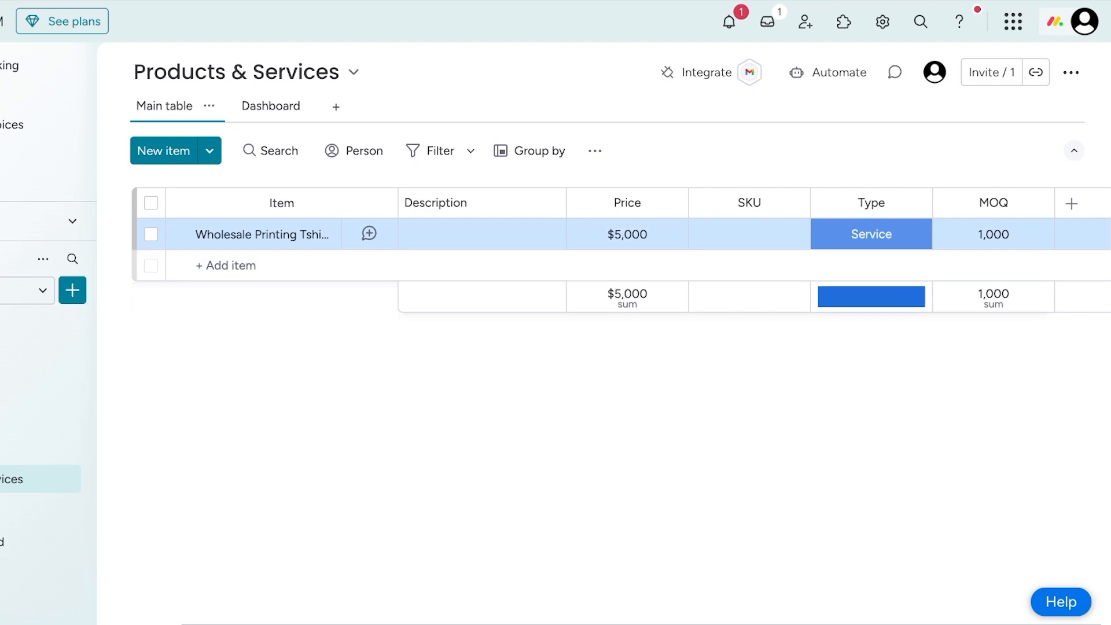
# - Add a second item named Website Revemp and set its type to Service
pyautogui.click(243, 265)
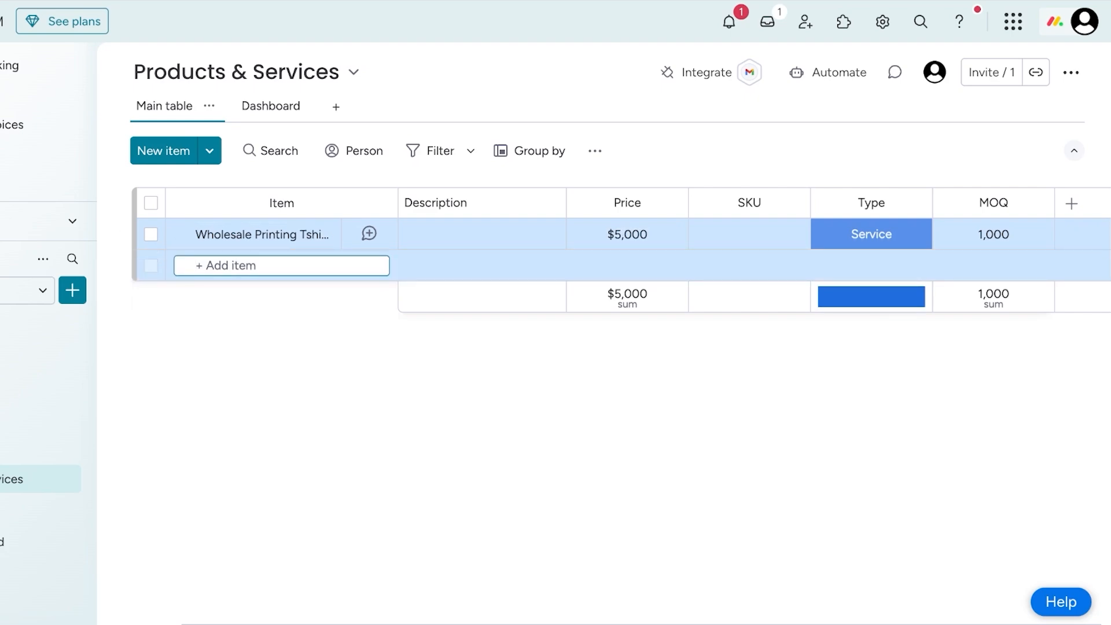
pyautogui.press('Escape')
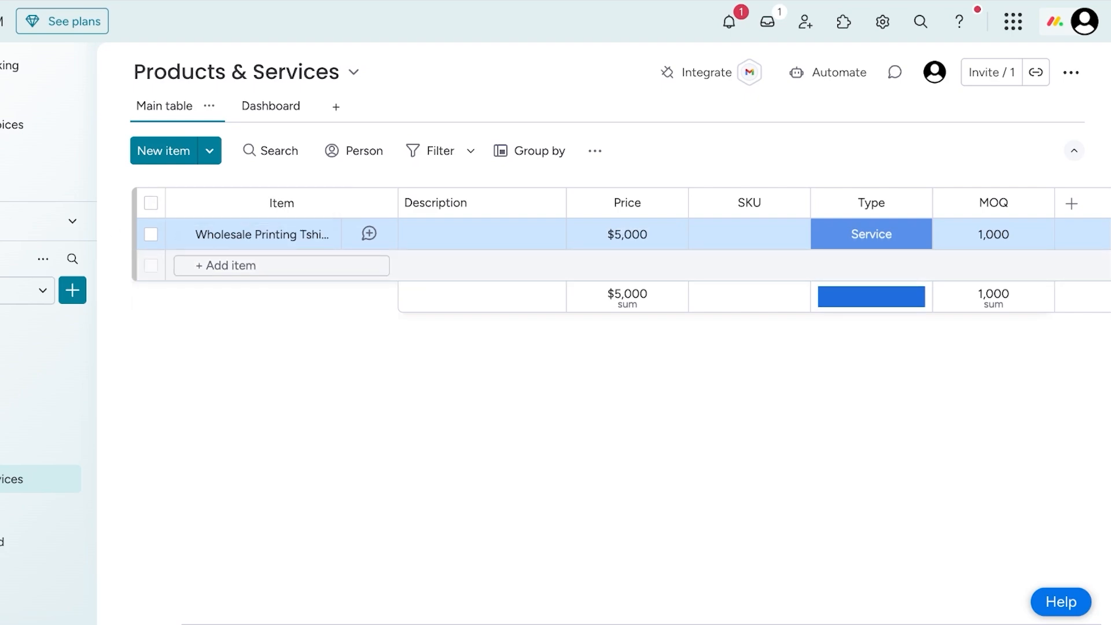
pyautogui.click(243, 265)
pyautogui.write('L')
pyautogui.press('BackSpace')
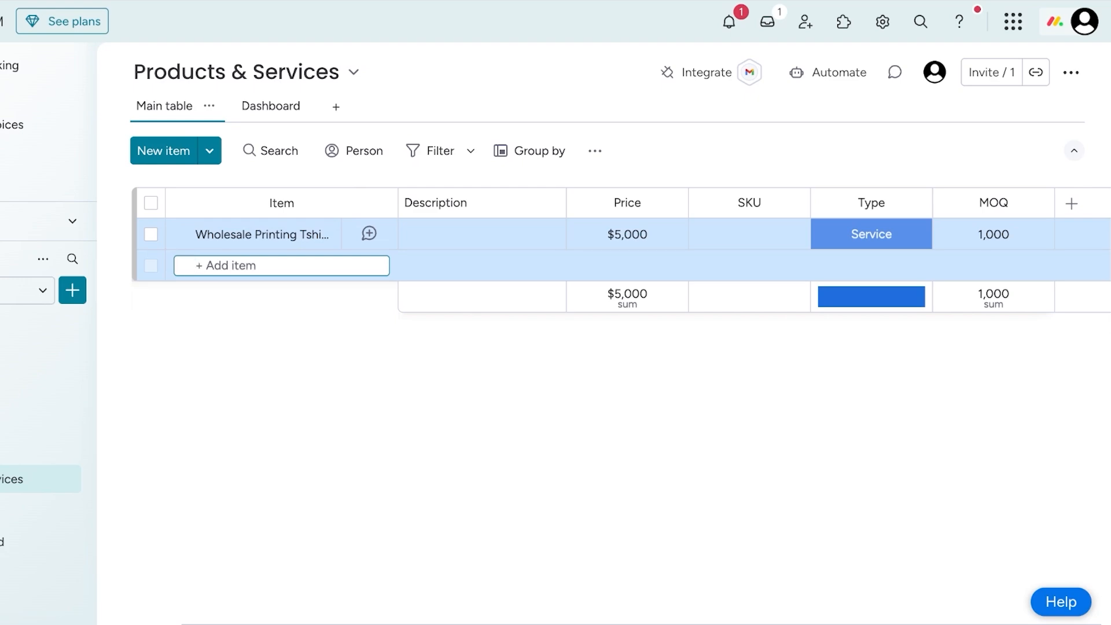
pyautogui.write('Website Revemp')
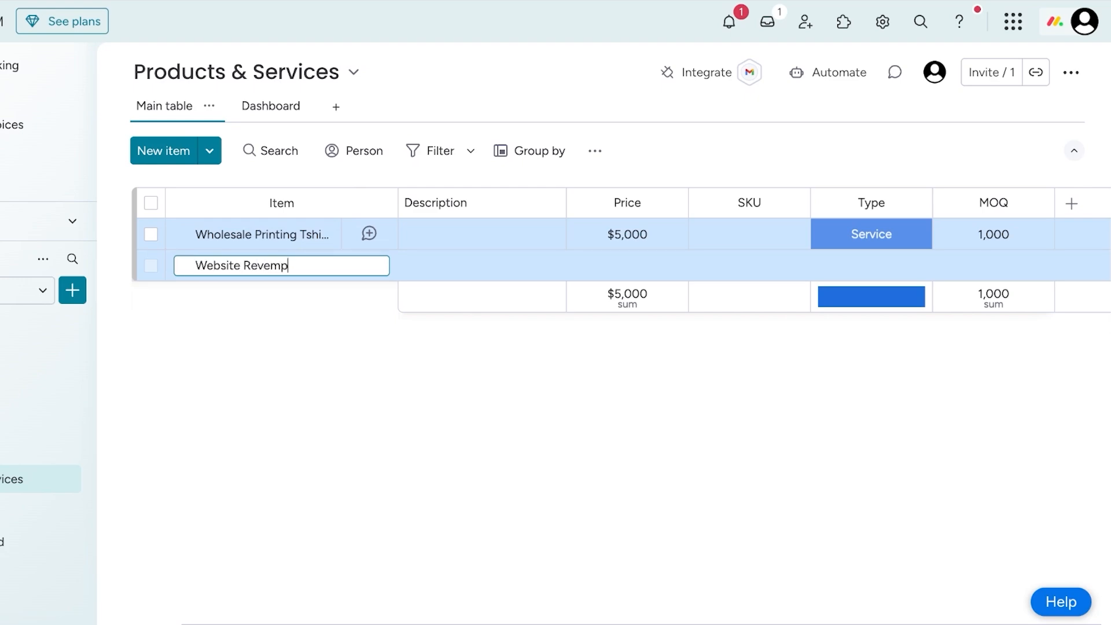
pyautogui.press('Return')
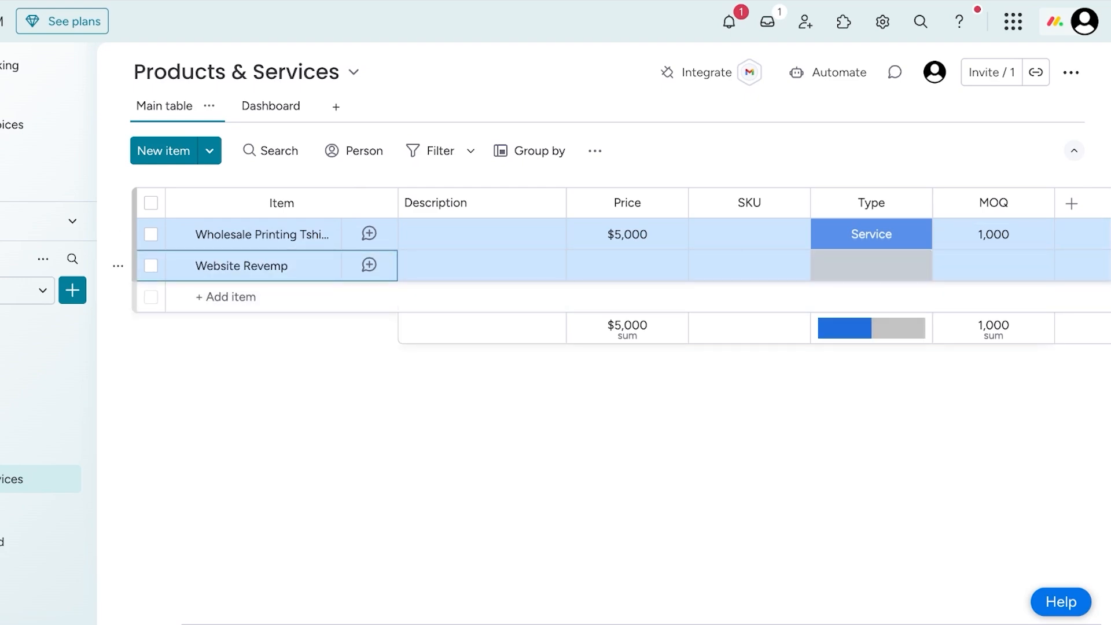
pyautogui.click(870, 265)
pyautogui.click(870, 355)
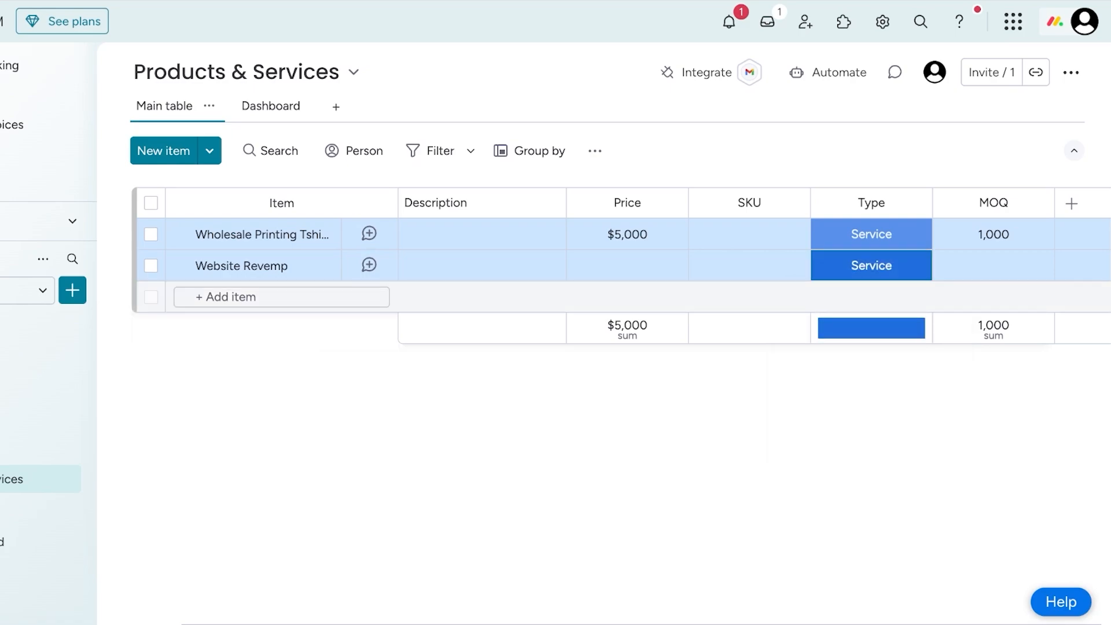
# - Rename the second item to Classic Caps and set its type to Inventory
pyautogui.click(241, 266)
pyautogui.press('BackSpace')
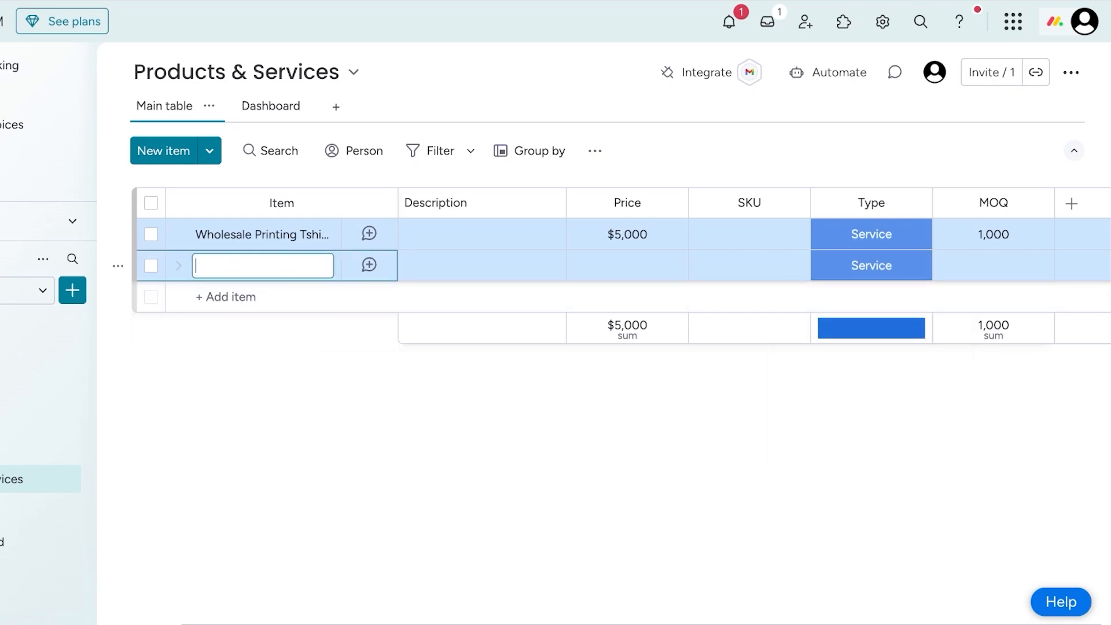
pyautogui.write('Classic Caps')
pyautogui.press('Return')
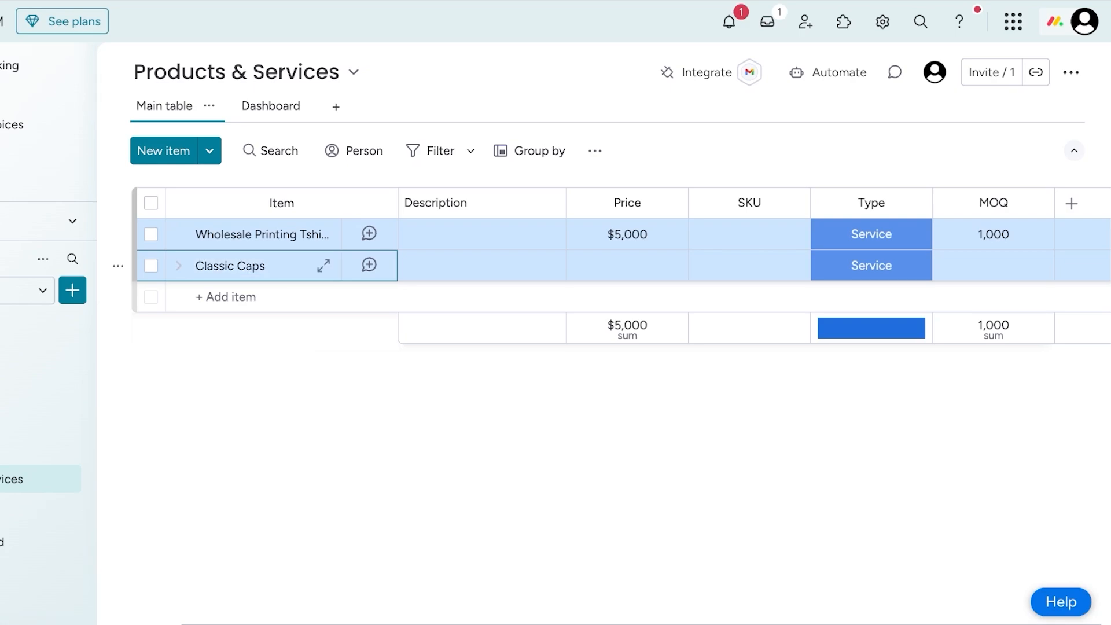
pyautogui.click(871, 266)
pyautogui.click(871, 320)
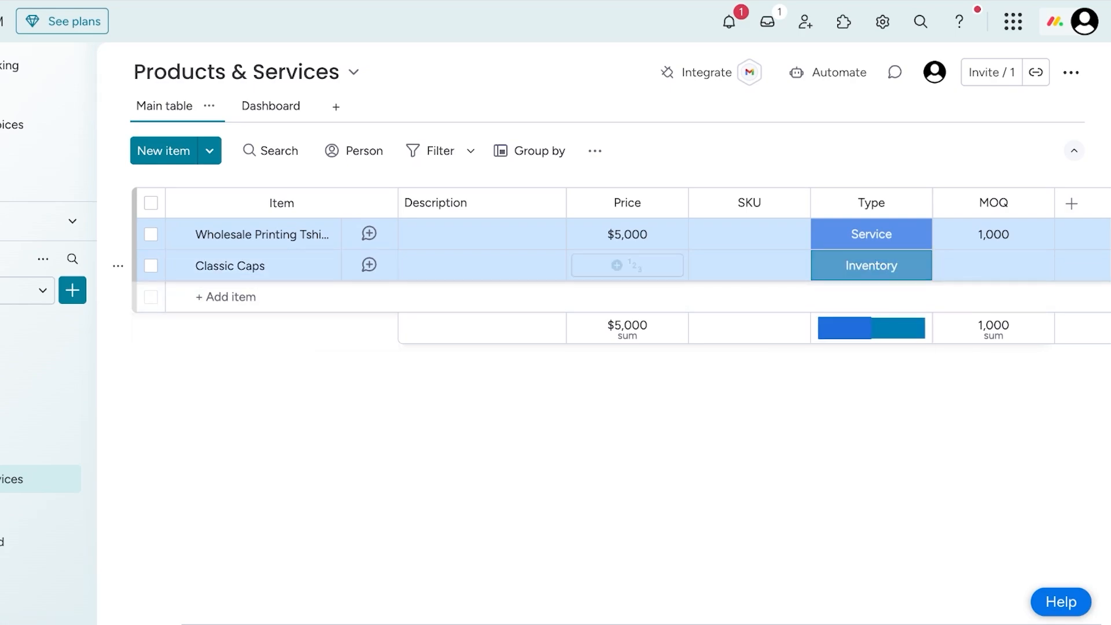
# - Set the Classic Caps item's price to $10 and its MOQ to 10
pyautogui.click(627, 266)
pyautogui.write('10')
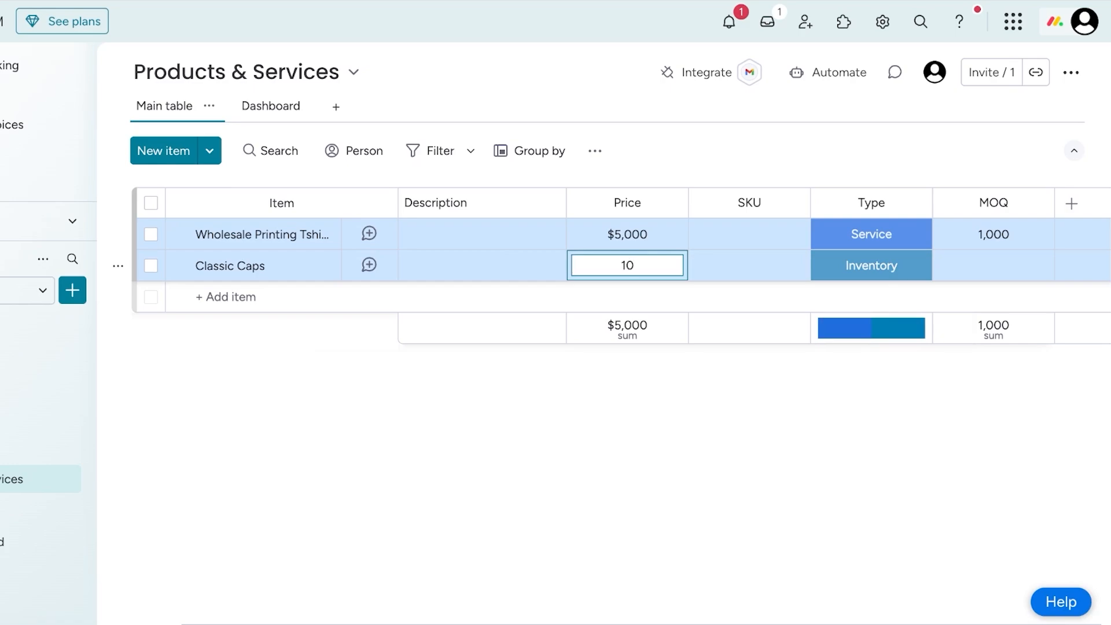
pyautogui.press('Return')
pyautogui.click(994, 265)
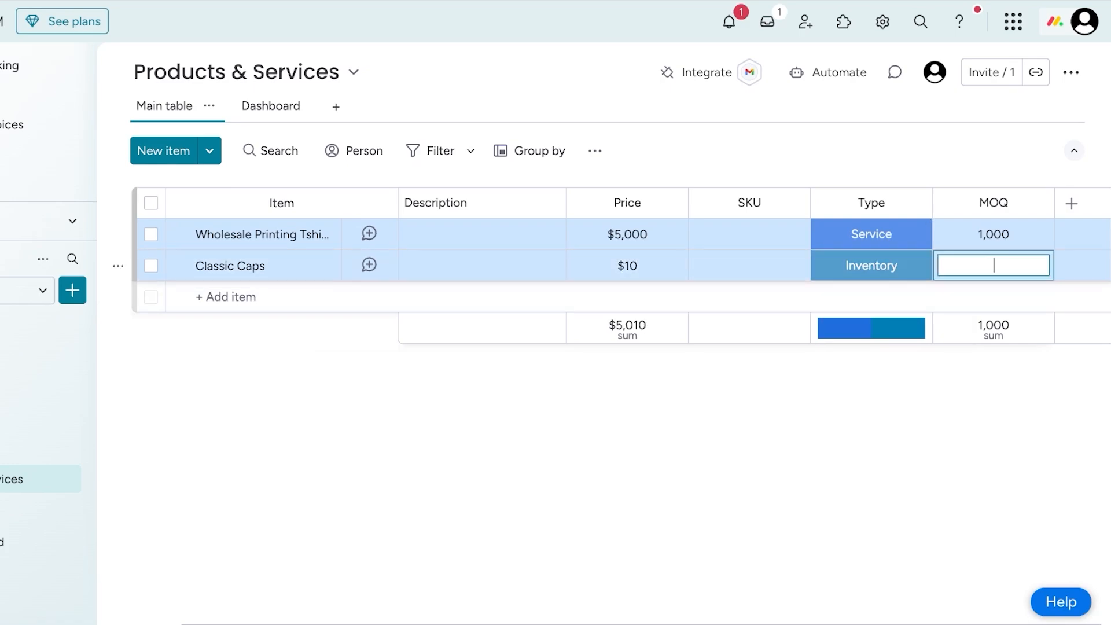
pyautogui.write('10')
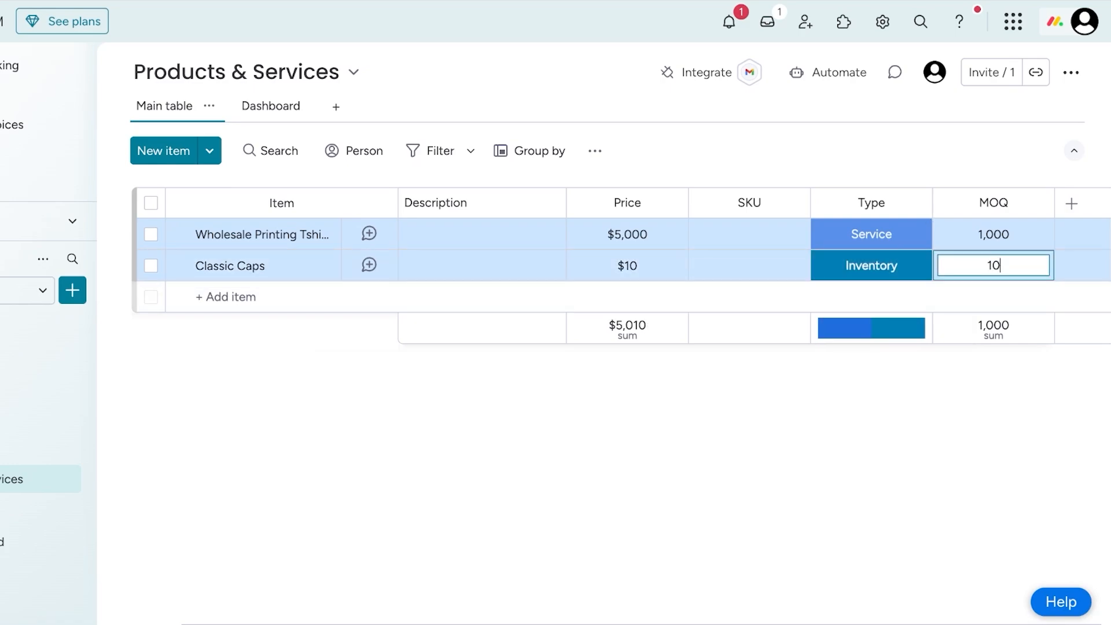
pyautogui.press('Return')
# - Set the Classic Caps item's price to $9
pyautogui.click(627, 266)
pyautogui.write('9')
pyautogui.press('Return')
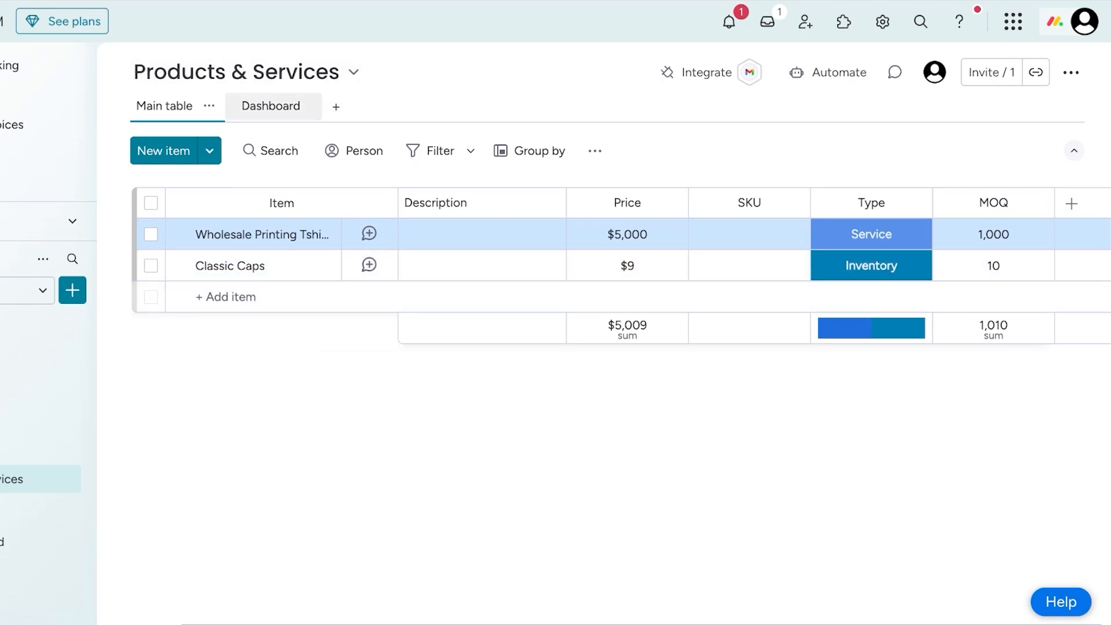
# - On the Products & Services dashboard, add a Numbers widget
pyautogui.click(270, 105)
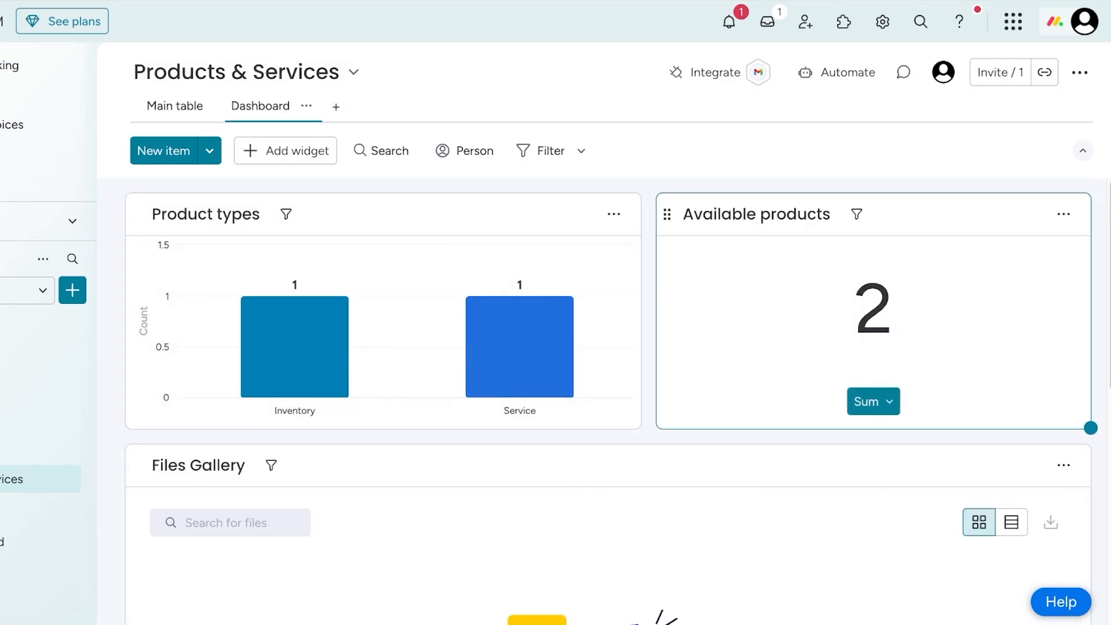
pyautogui.scroll(-5, 520, 290)
pyautogui.click(285, 93)
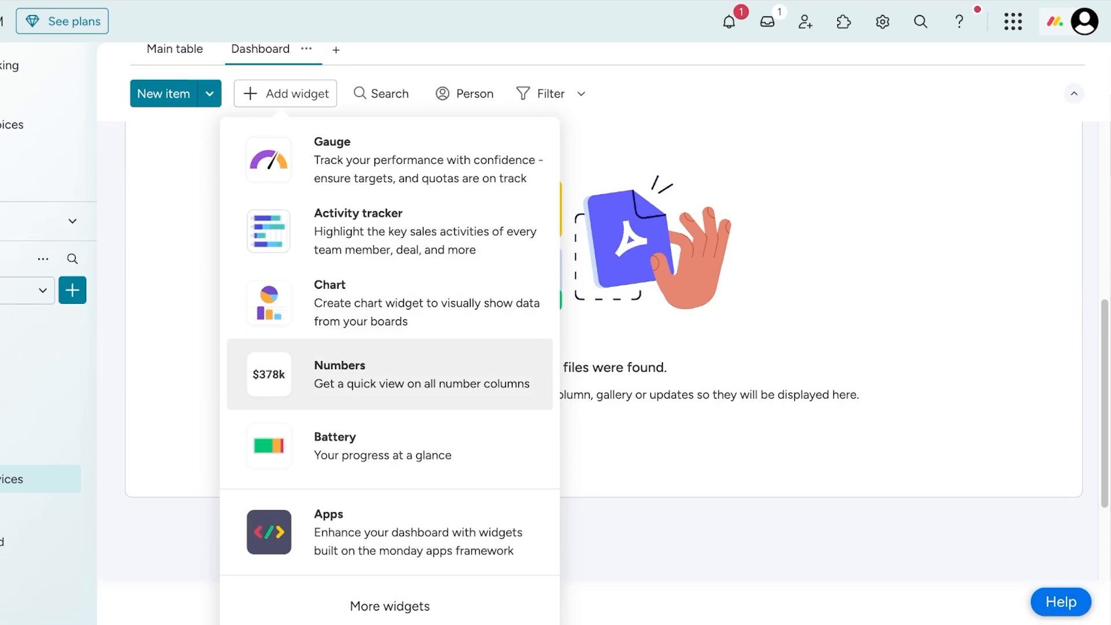
pyautogui.click(389, 374)
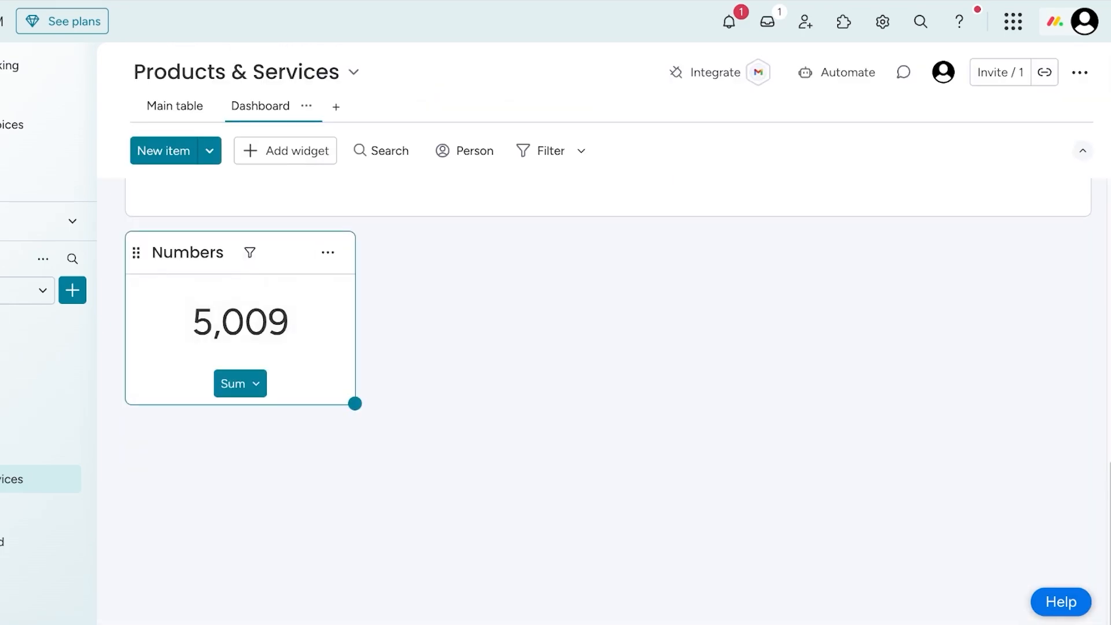
# - Configure the Numbers widget to calculate by columns, including MOQ and excluding Price
pyautogui.click(328, 252)
pyautogui.click(372, 322)
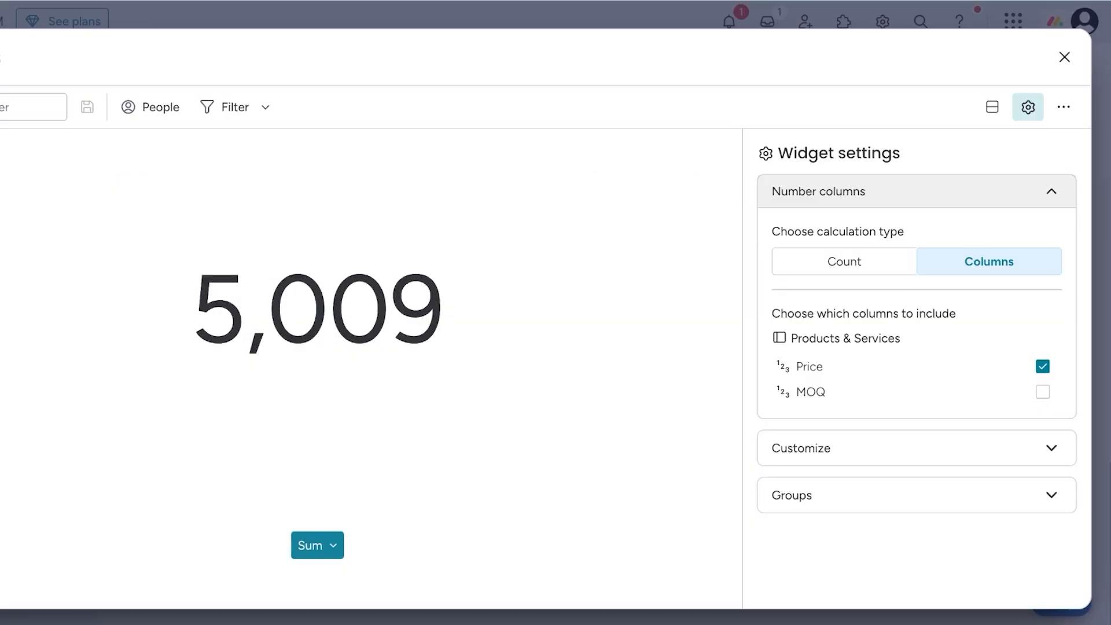
pyautogui.click(844, 261)
pyautogui.click(1021, 261)
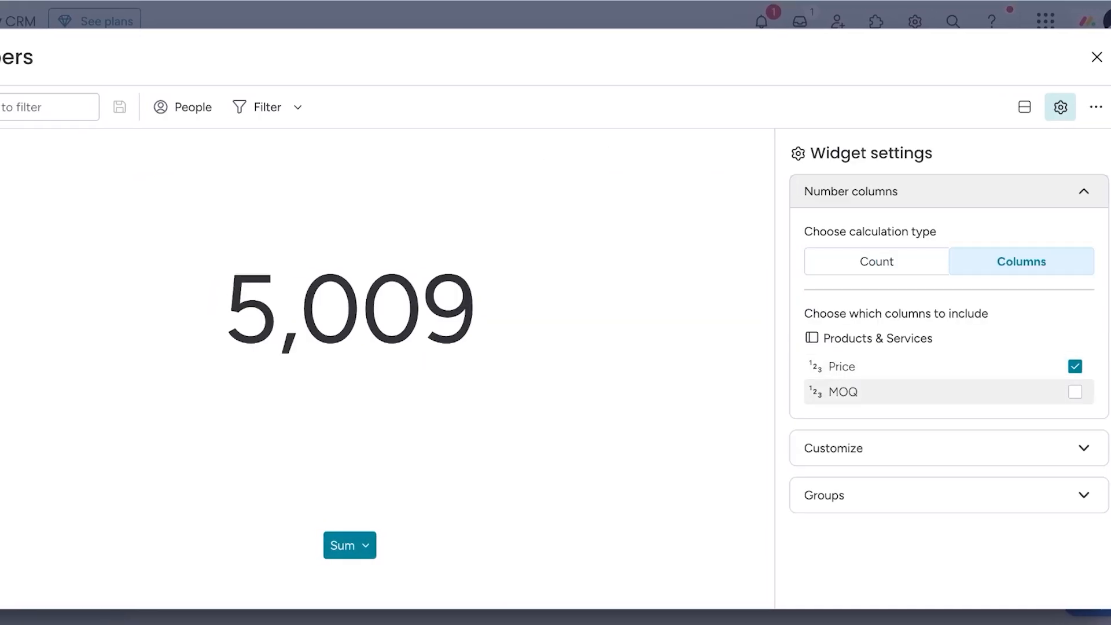
pyautogui.click(1074, 392)
pyautogui.click(1074, 366)
# - Limit the Numbers widget to the top group of the Products & Services board
pyautogui.click(1083, 496)
pyautogui.click(1074, 382)
pyautogui.click(1074, 353)
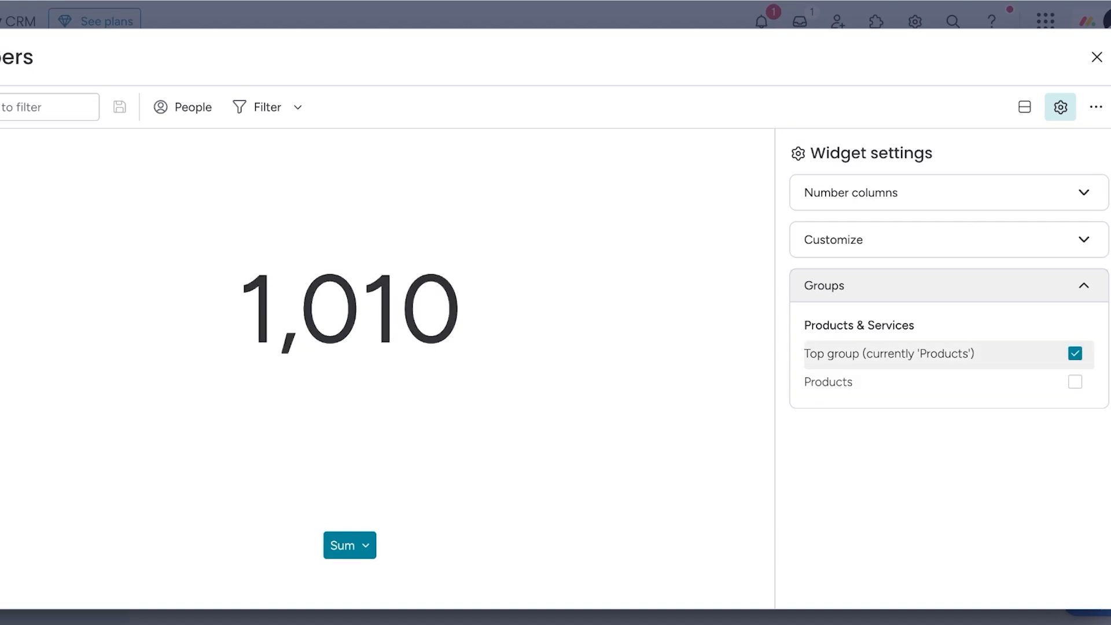
# - Set the Numbers widget's calculation to Count and return to the Products & Services dashboard
pyautogui.click(1074, 382)
pyautogui.click(1082, 239)
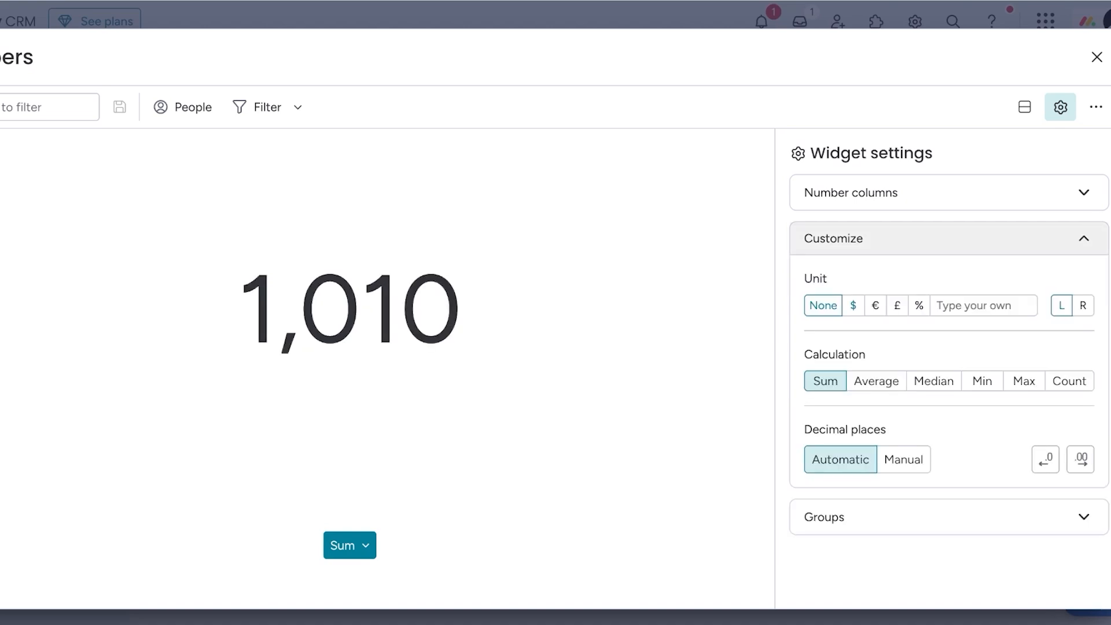
pyautogui.click(876, 380)
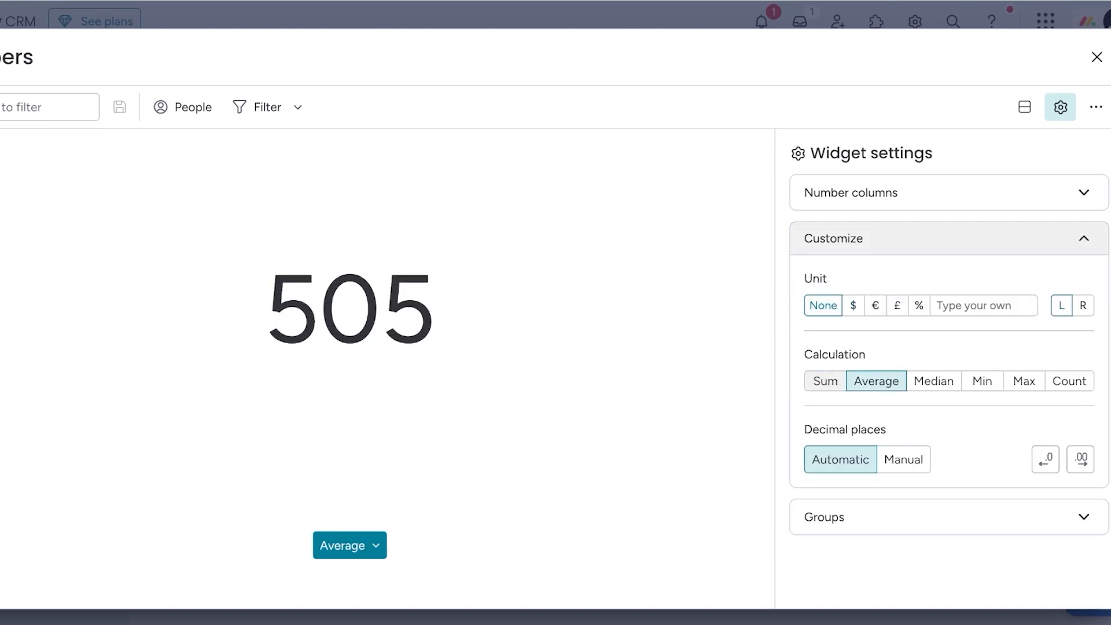
pyautogui.click(1068, 381)
pyautogui.click(861, 191)
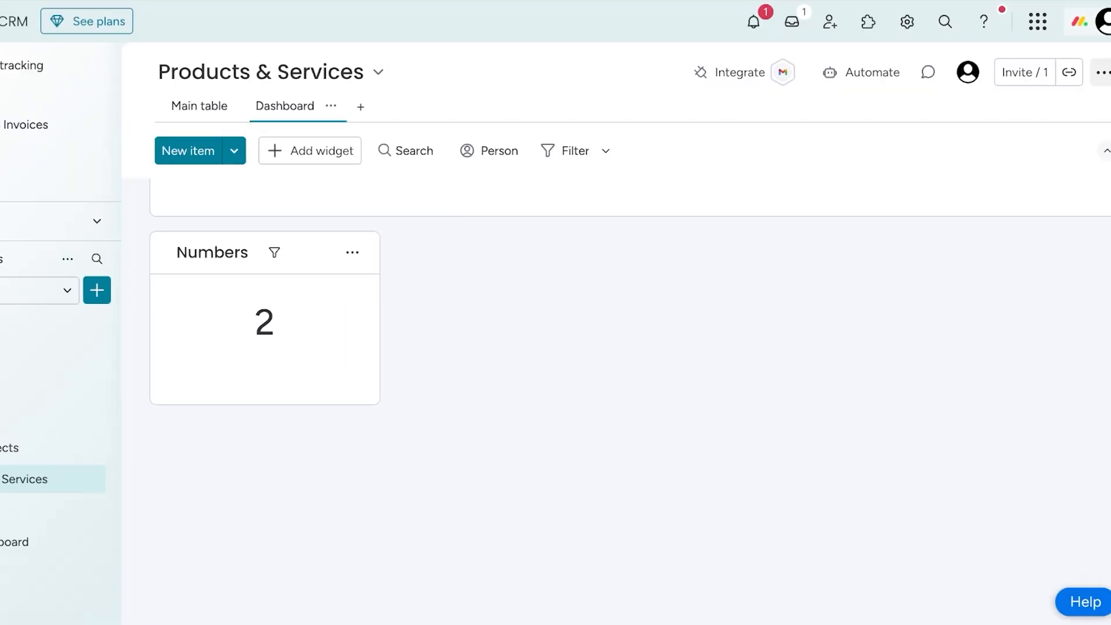
pyautogui.scroll(3, 616, 347)
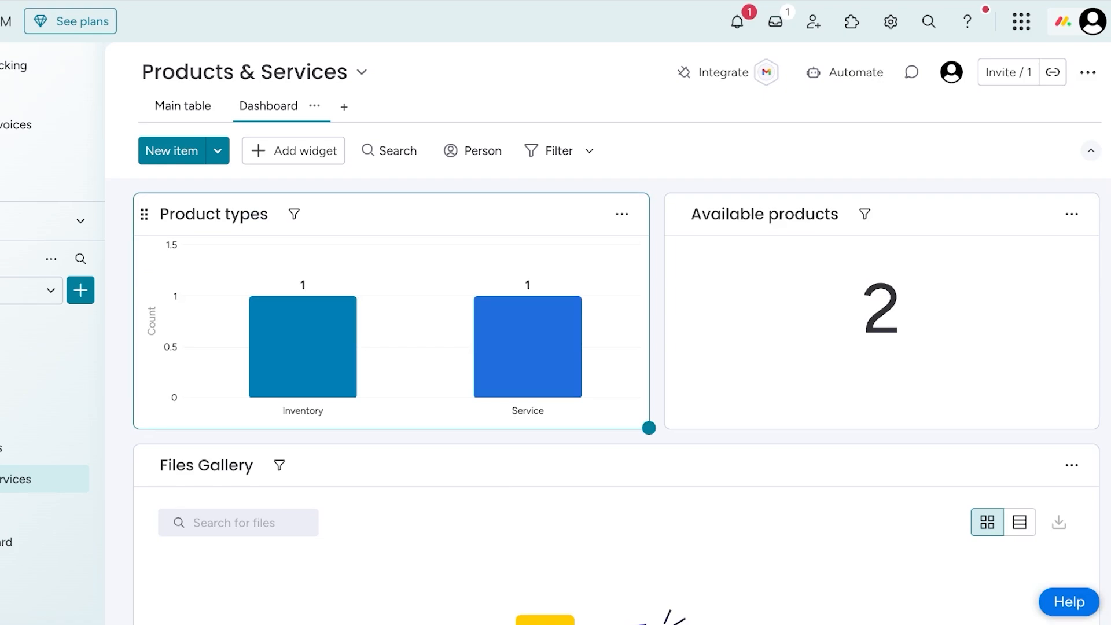
# - View the Activities board and the Sales Dashboard, dismissing the scheduled PDF export notice
pyautogui.click(61, 510)
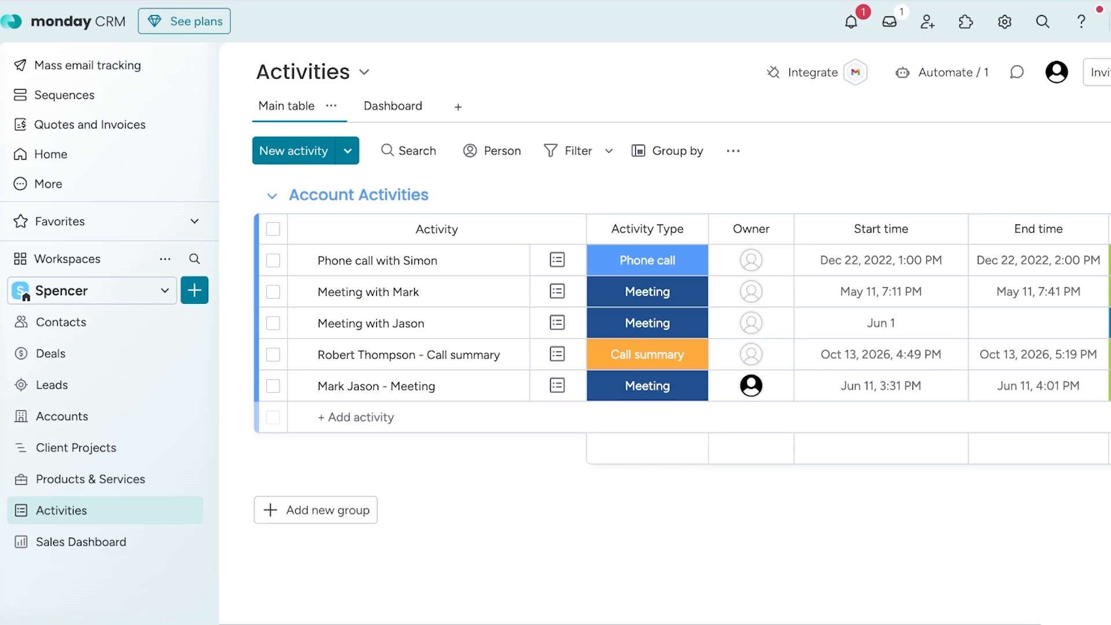
pyautogui.click(81, 542)
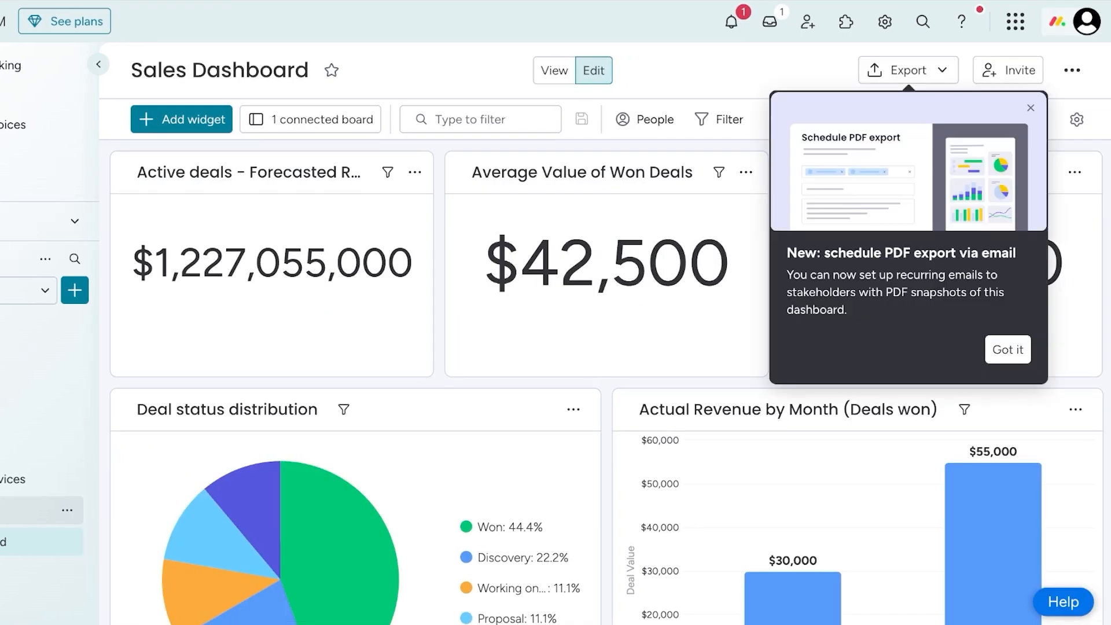
pyautogui.click(1006, 350)
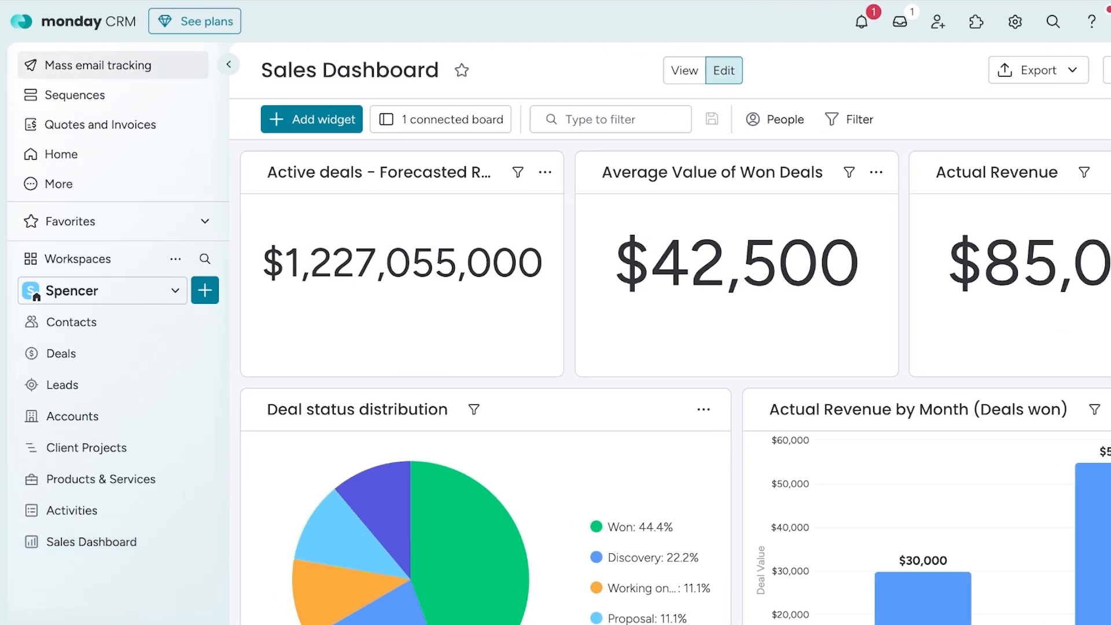
# - Look through the Mass email tracking, Sequences, Quotes and Invoices, and Home pages
pyautogui.click(98, 64)
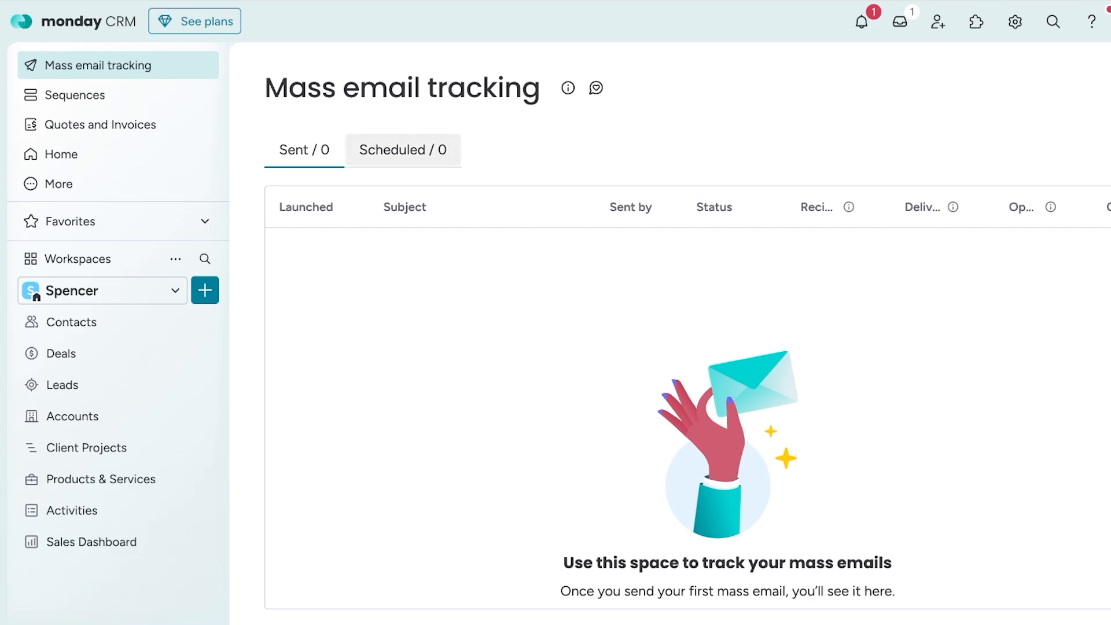
pyautogui.click(76, 95)
pyautogui.click(100, 124)
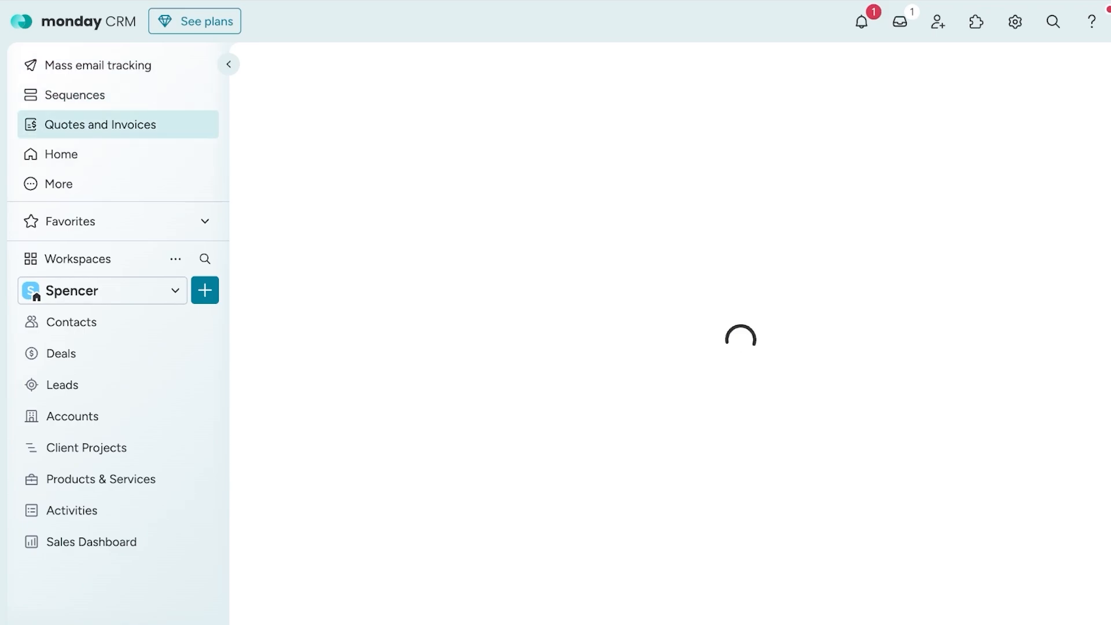
pyautogui.click(61, 154)
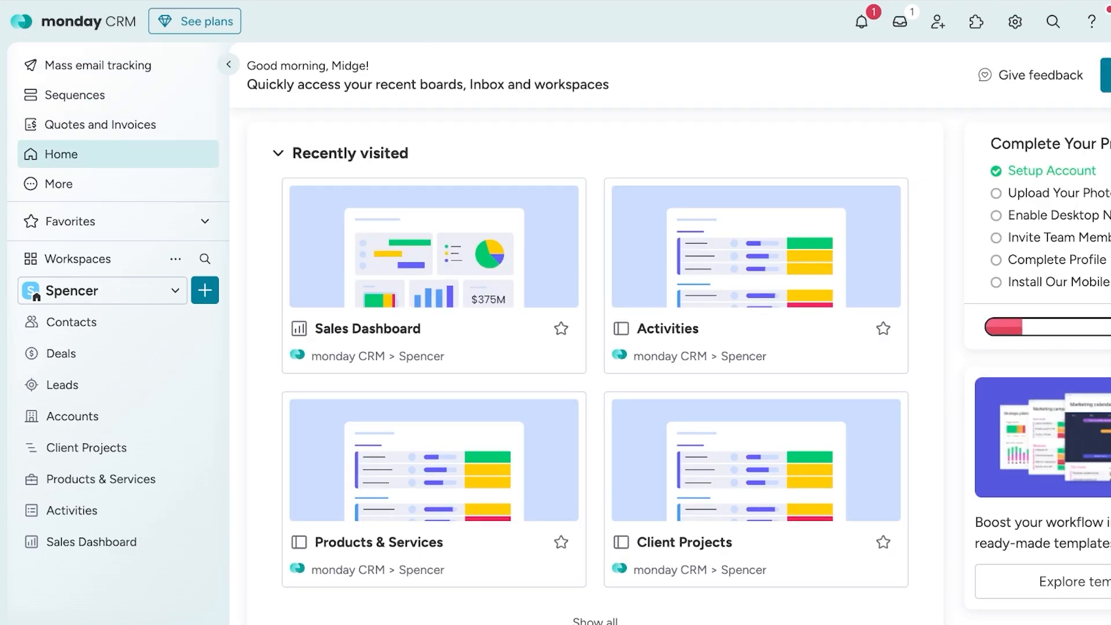
pyautogui.click(100, 124)
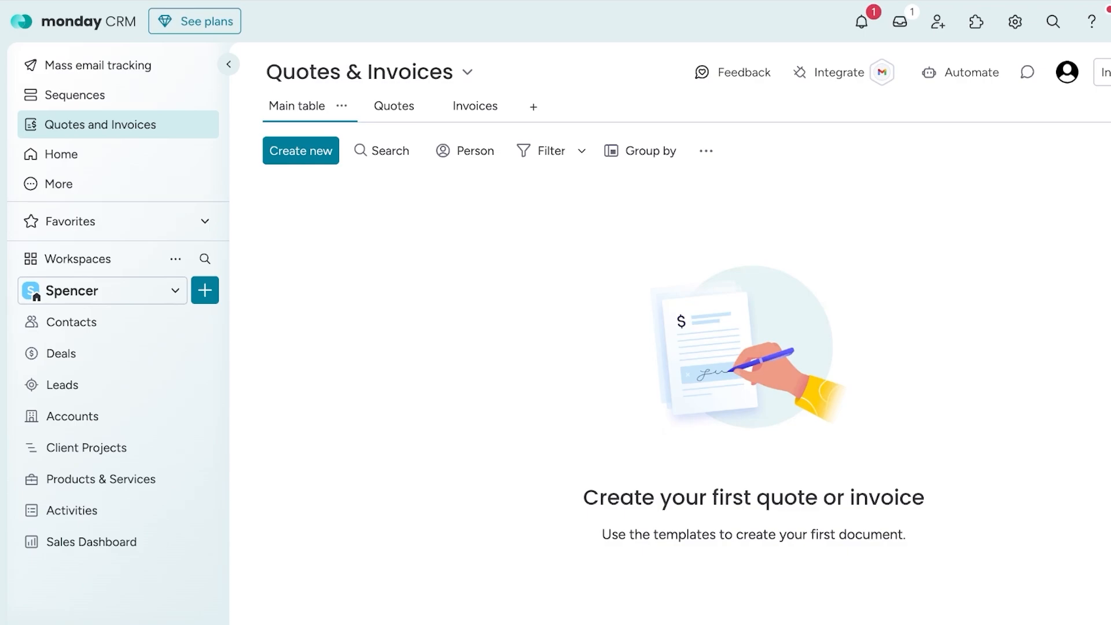
pyautogui.click(76, 95)
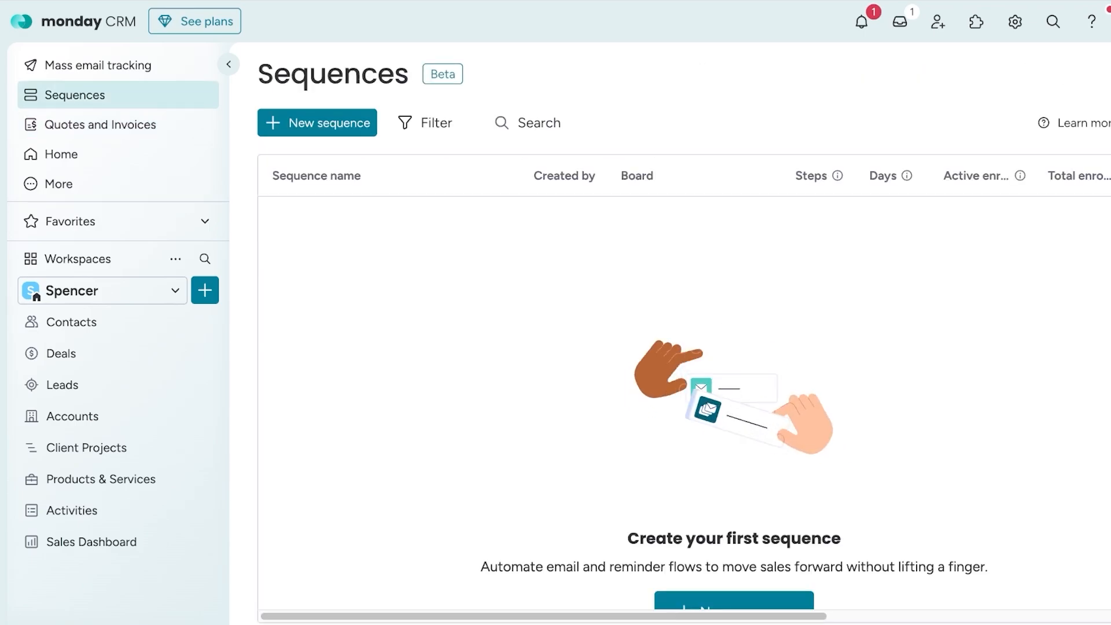
pyautogui.click(61, 154)
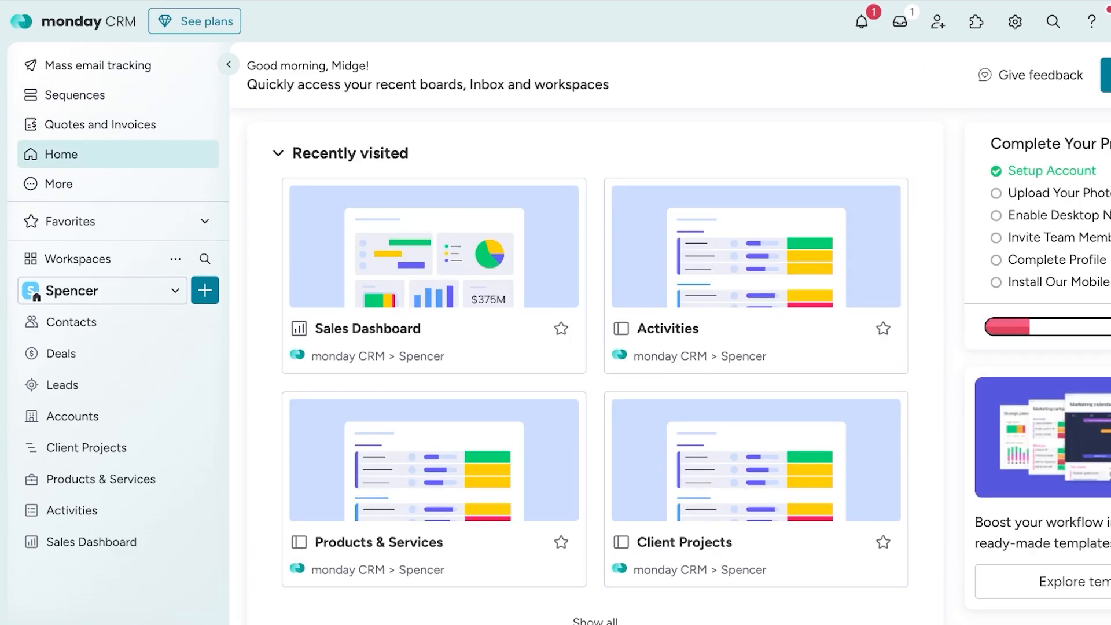
pyautogui.click(98, 65)
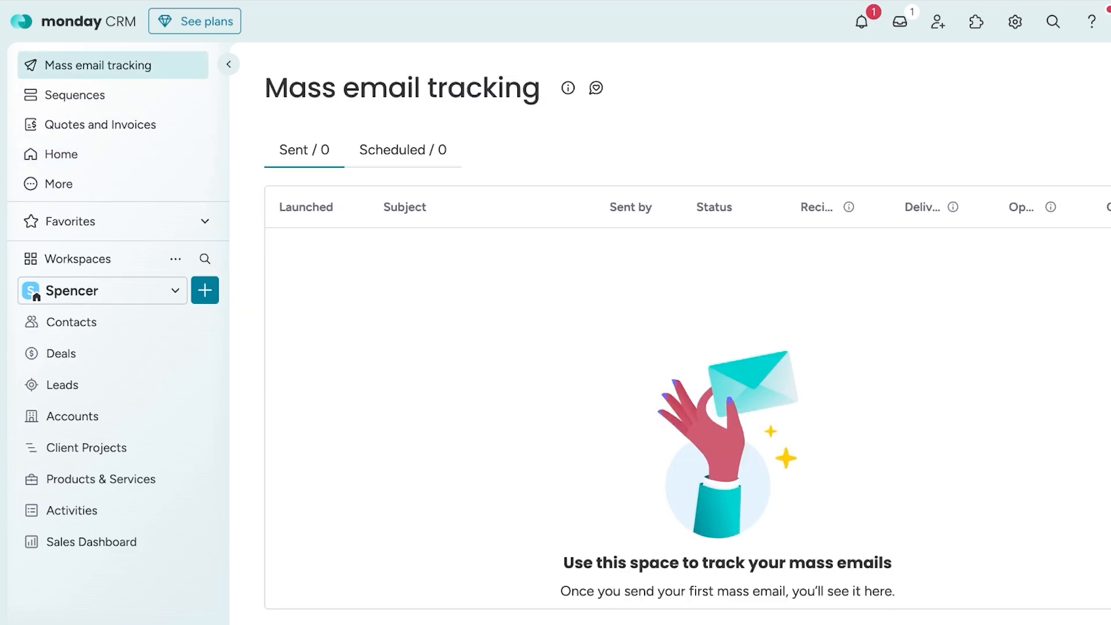
# - Create a sequence named "welcome]" connected to the Leads board, with an Automatic email as its first step
pyautogui.click(75, 95)
pyautogui.click(317, 121)
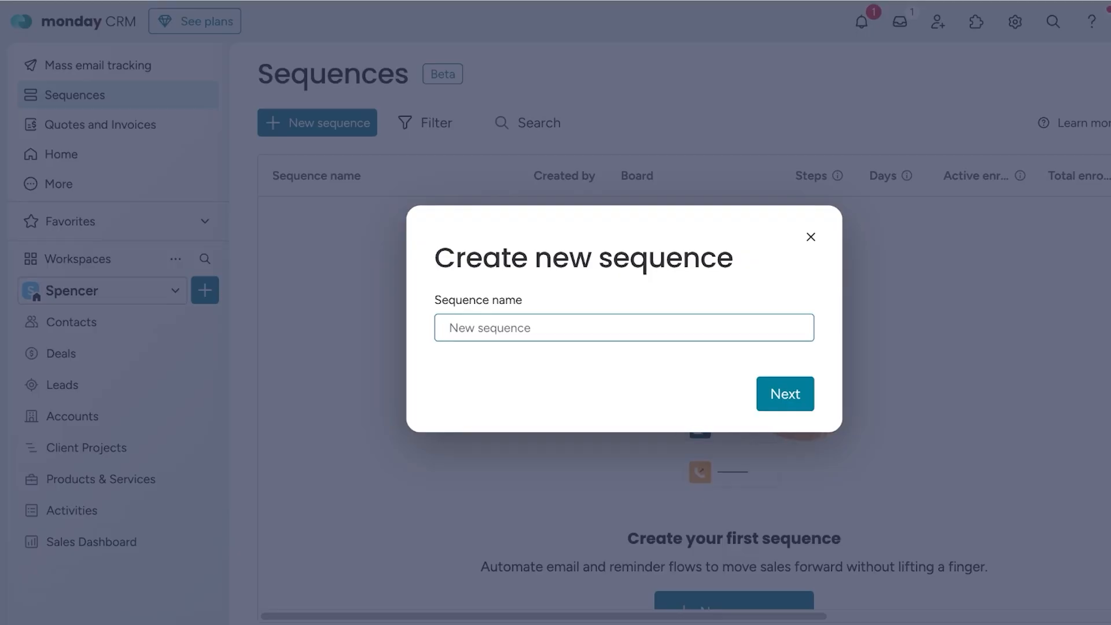
pyautogui.write('welco')
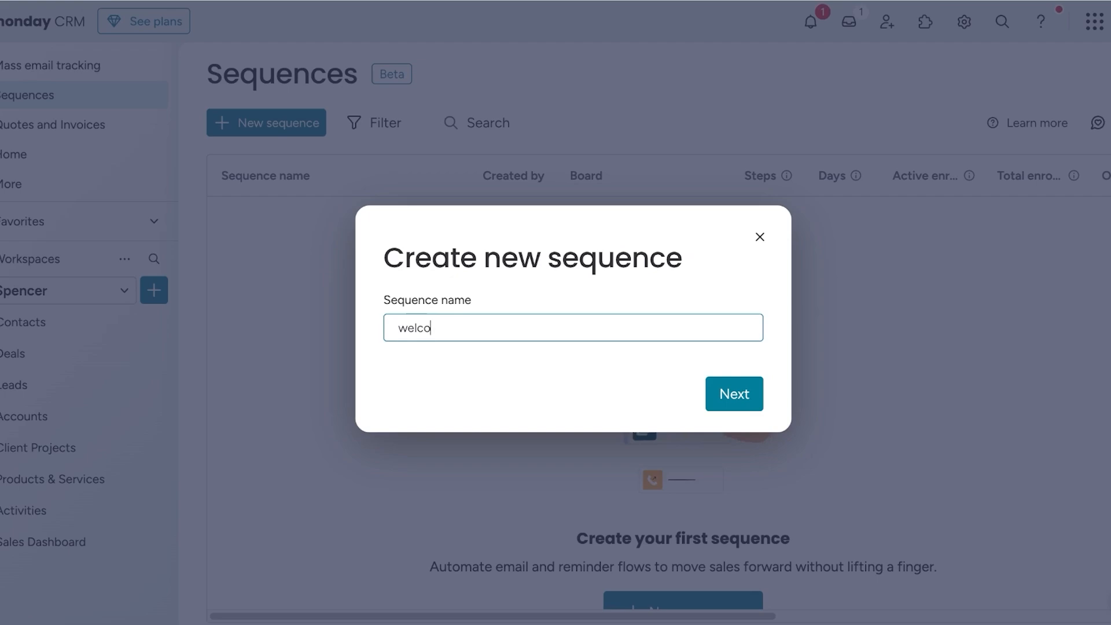
pyautogui.press('Return')
pyautogui.press('Down')
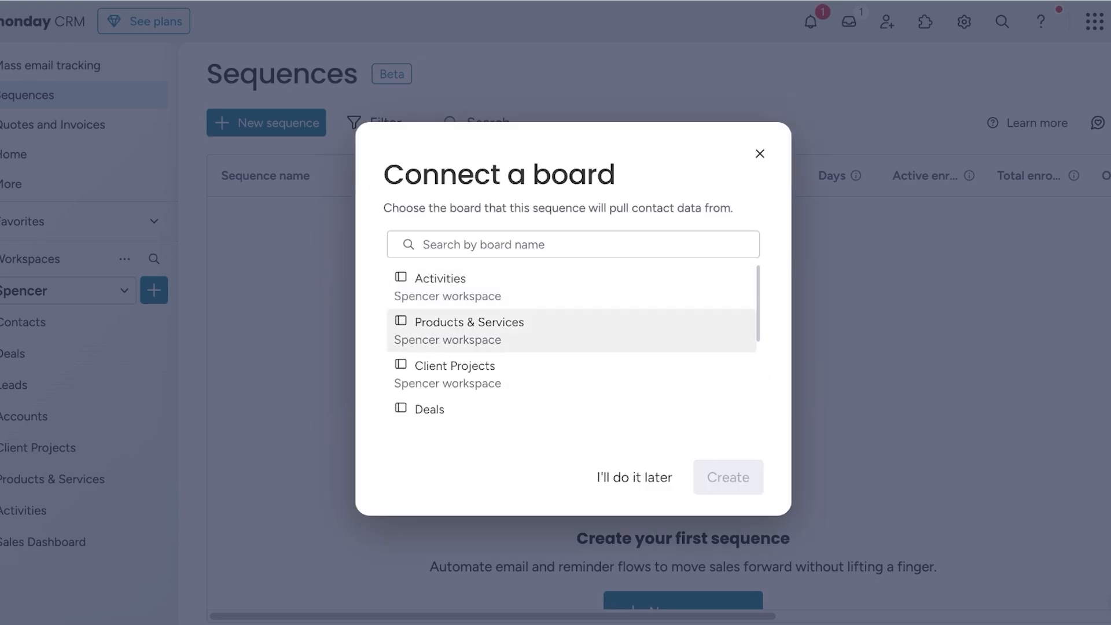
pyautogui.scroll(-3, 571, 342)
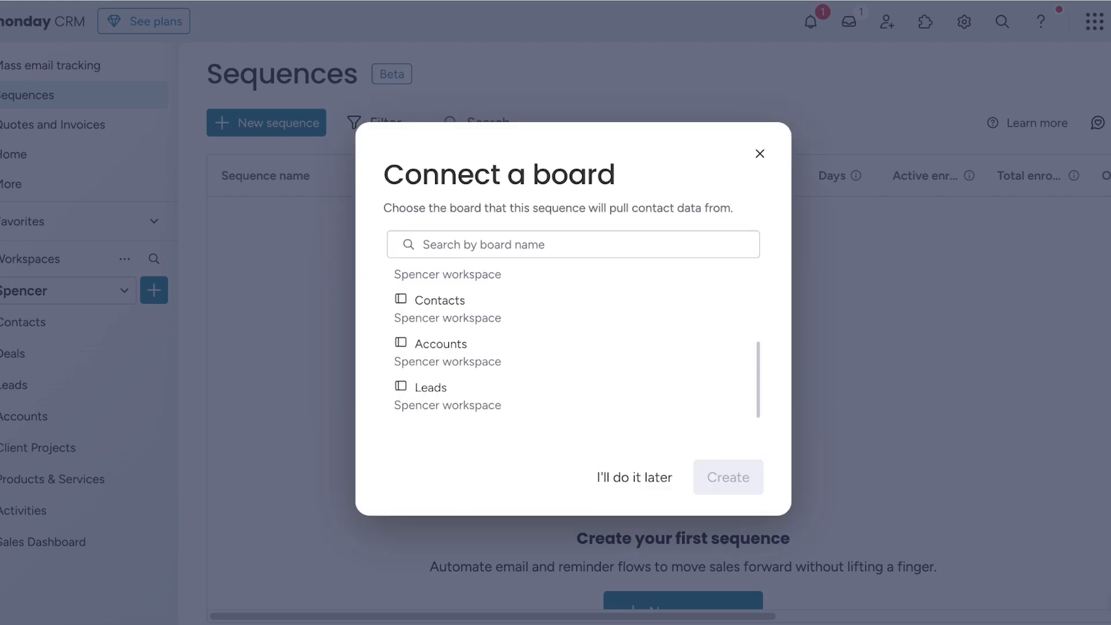
pyautogui.click(572, 395)
pyautogui.click(728, 477)
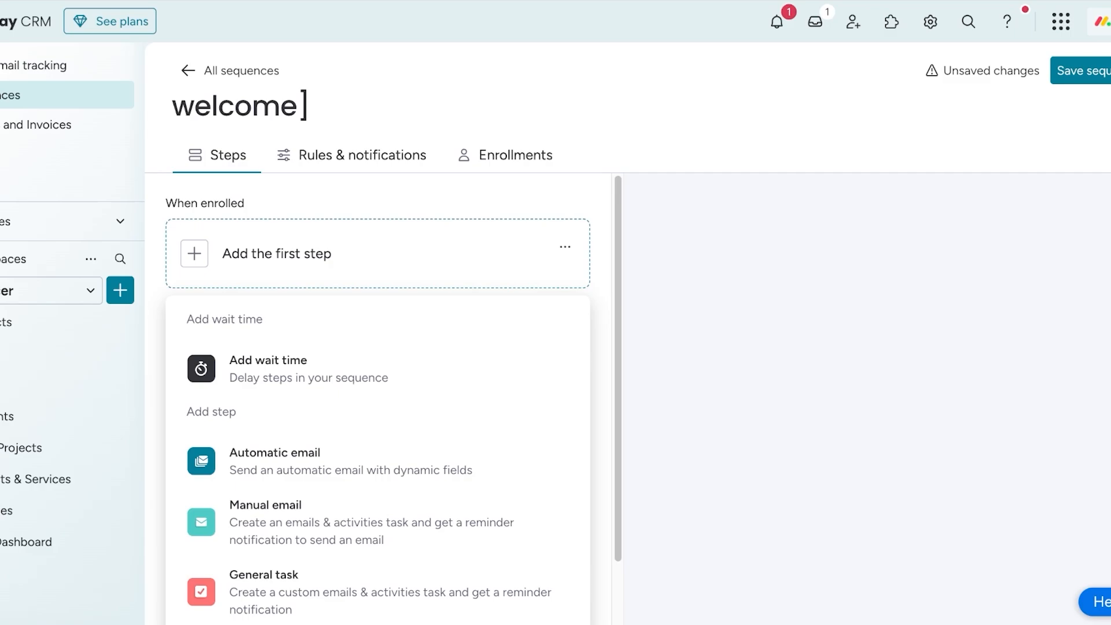
pyautogui.scroll(-1, 334, 418)
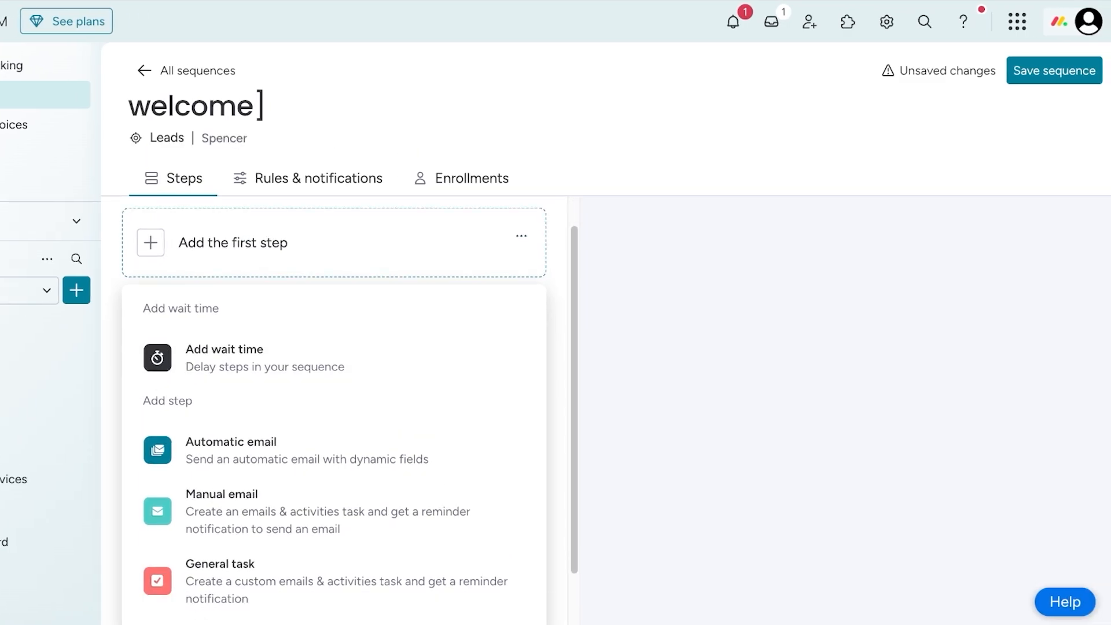
pyautogui.click(334, 418)
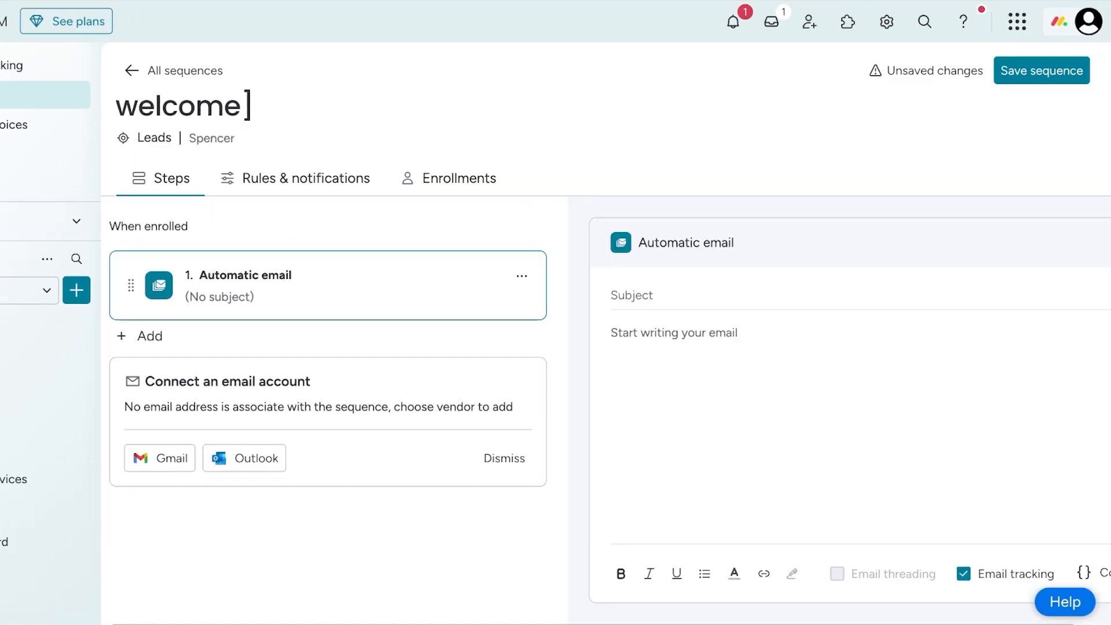
# - Connect a Gmail account with all requested permissions granted, and discard the unsaved "welcome]" sequence
pyautogui.click(159, 458)
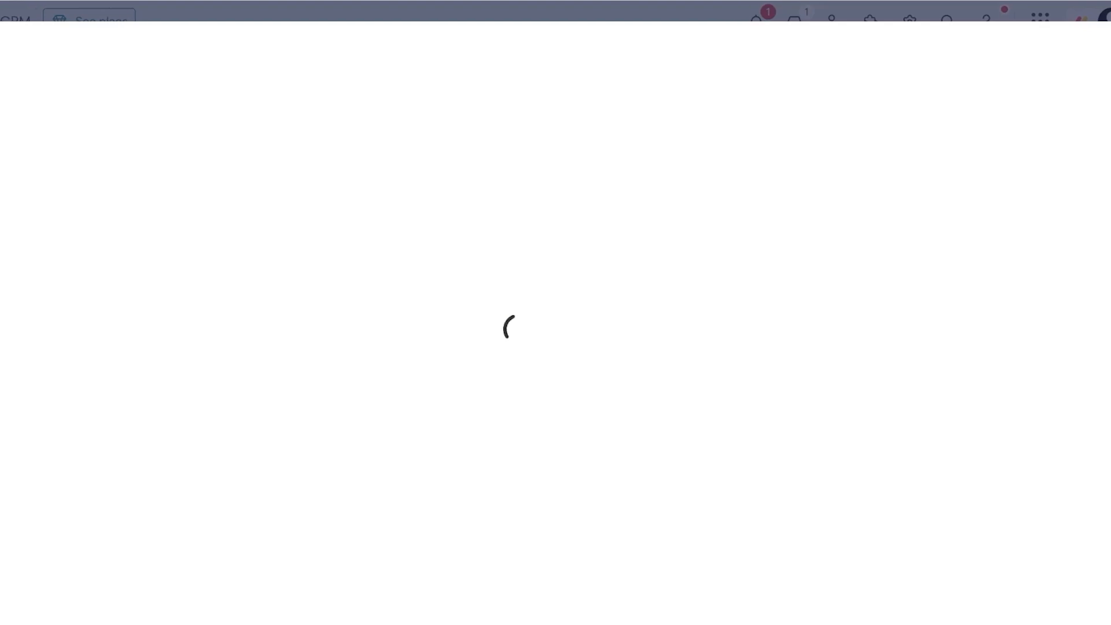
pyautogui.click(558, 383)
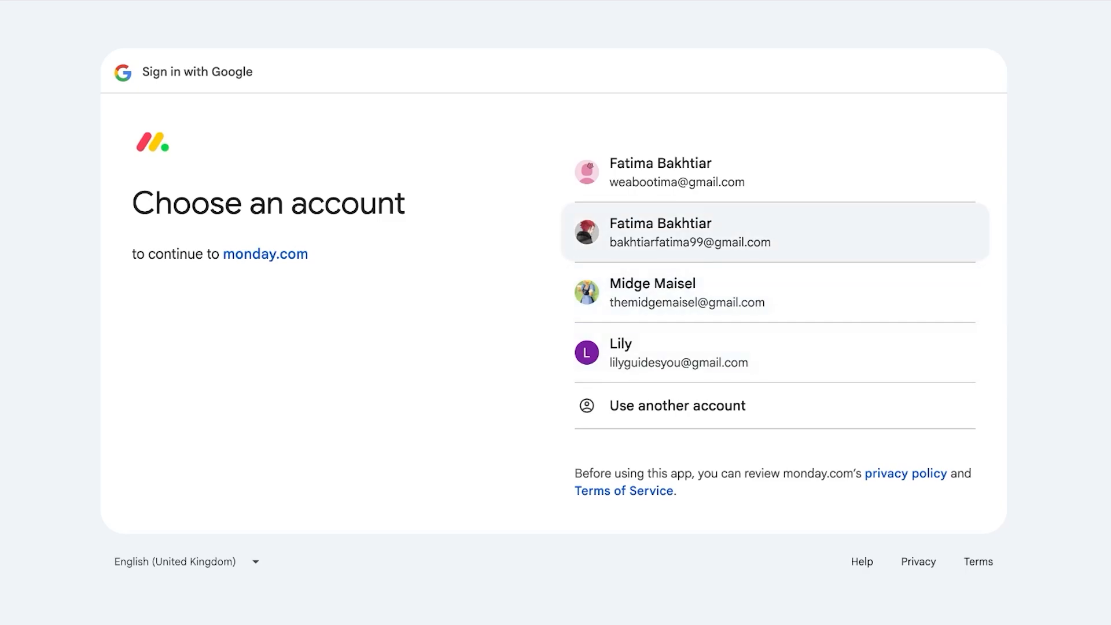
pyautogui.click(687, 292)
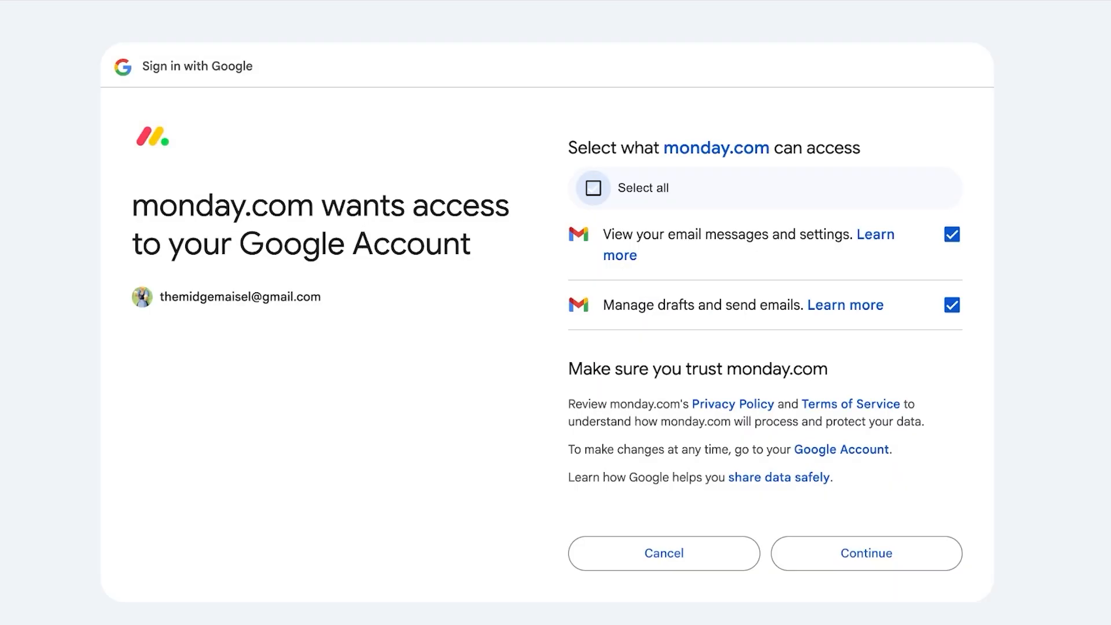
pyautogui.click(593, 187)
pyautogui.click(866, 552)
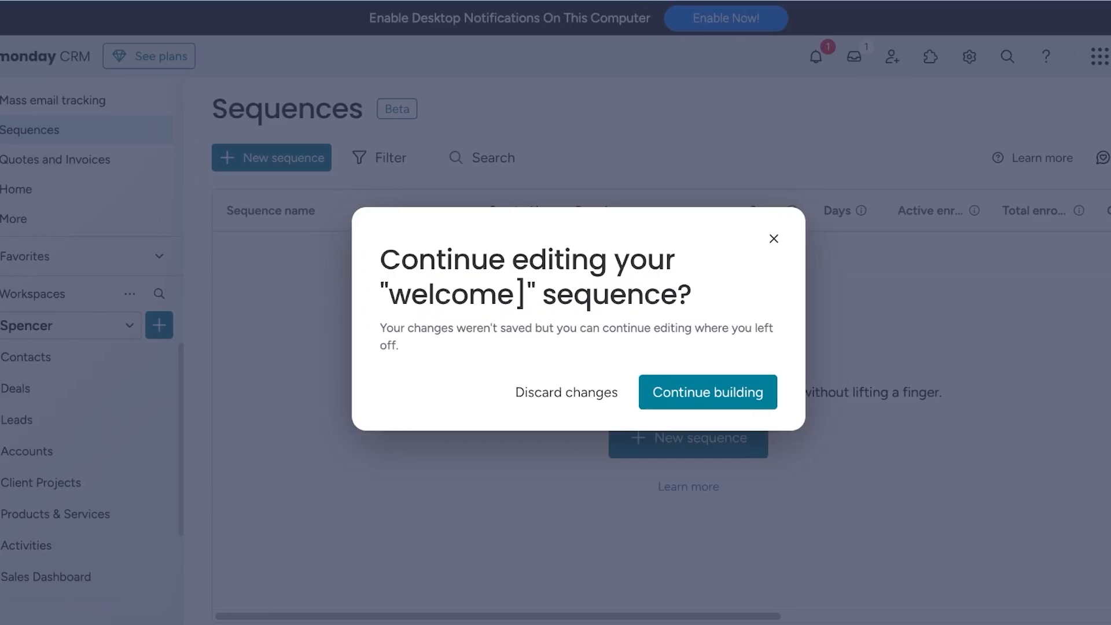
pyautogui.click(566, 393)
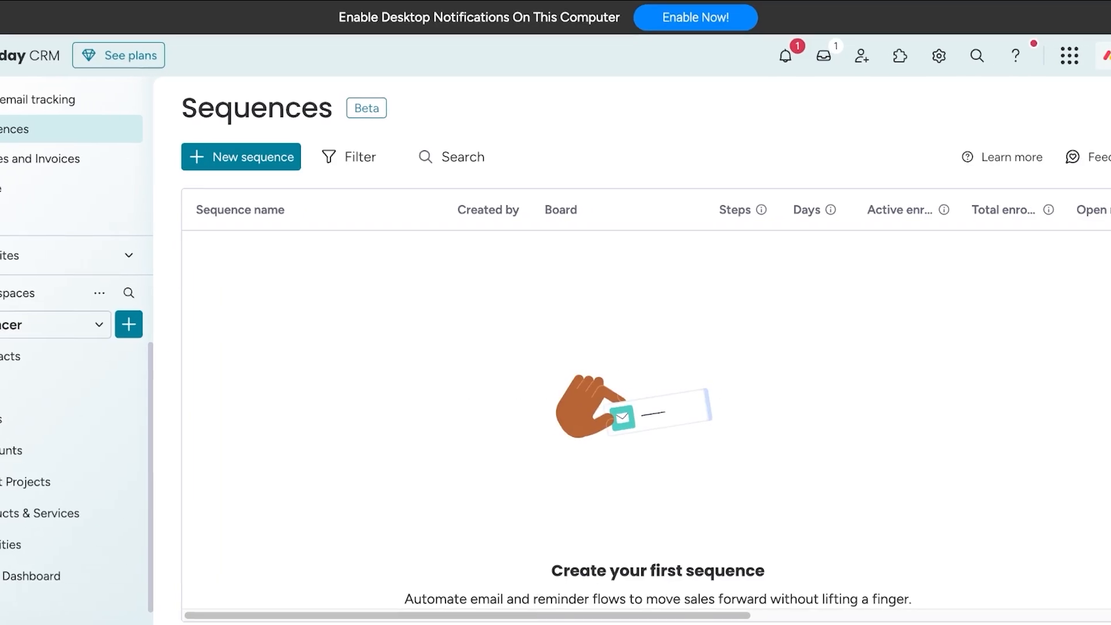
# - Create a new sequence named "hi" that pulls contact data from the Leads board
pyautogui.scroll(-4, 659, 416)
pyautogui.click(271, 158)
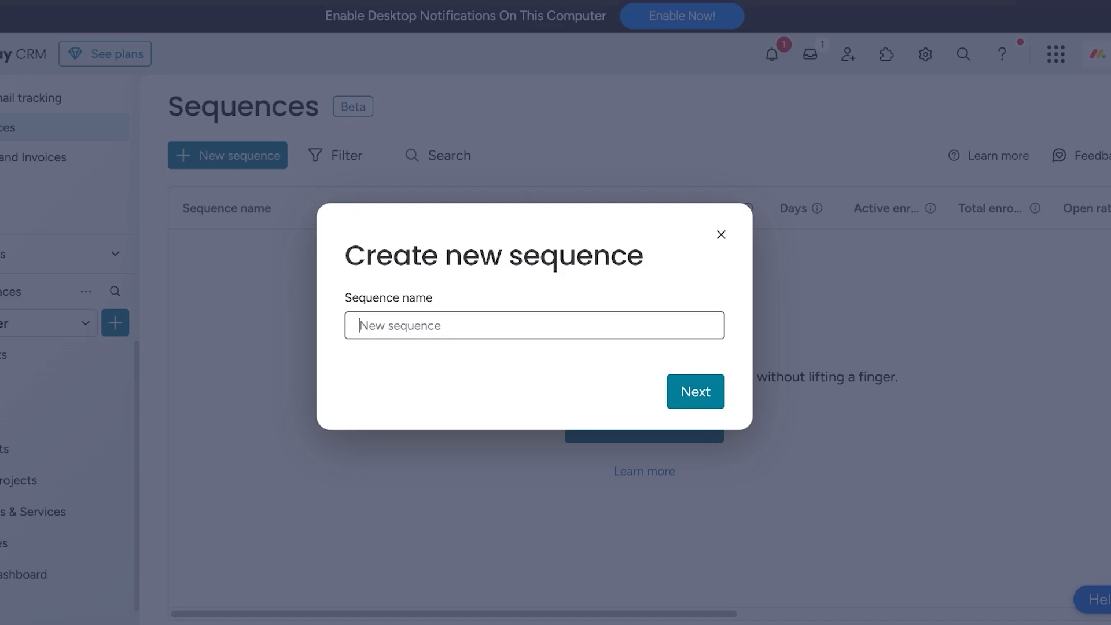
pyautogui.write('hi')
pyautogui.click(727, 391)
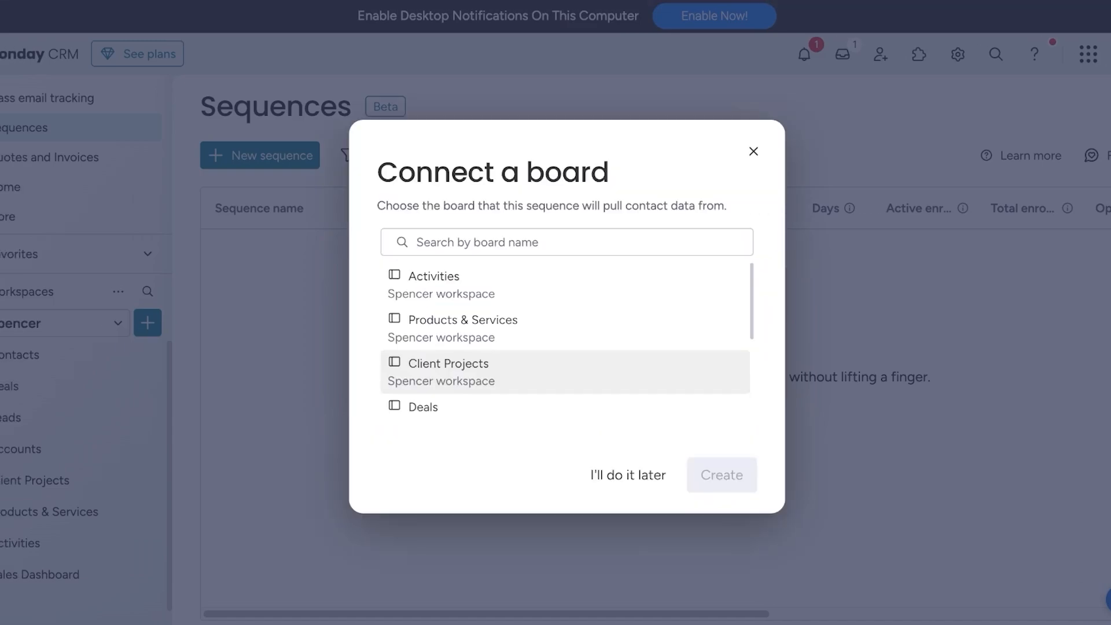
pyautogui.scroll(-3, 564, 371)
pyautogui.click(565, 394)
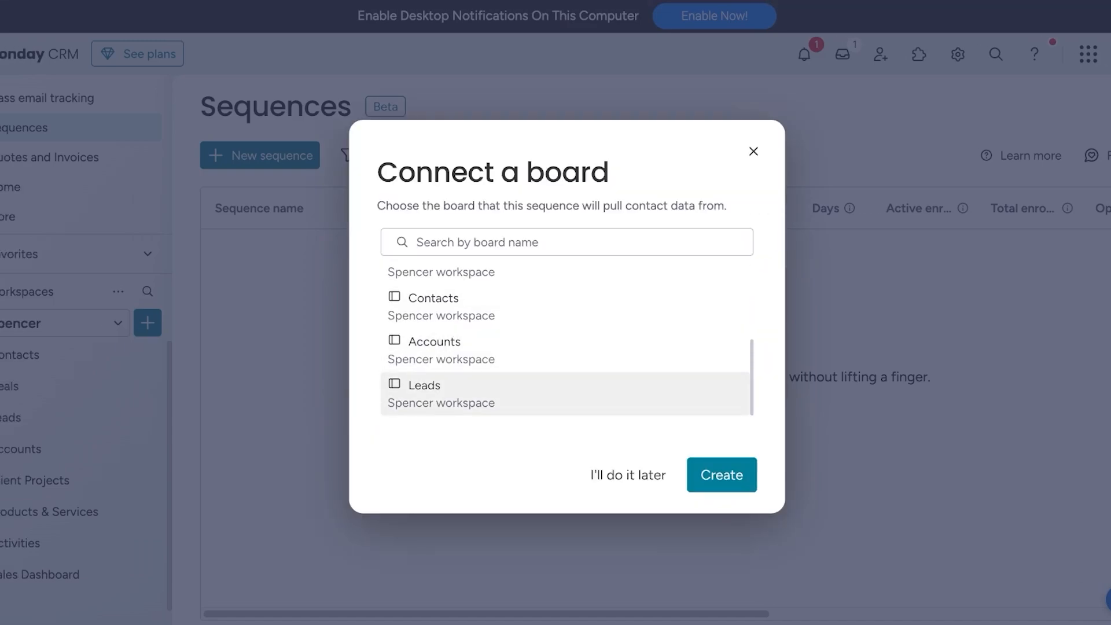
pyautogui.click(722, 475)
# - Add a General task as the first step of the "hi" sequence
pyautogui.scroll(-1, 389, 437)
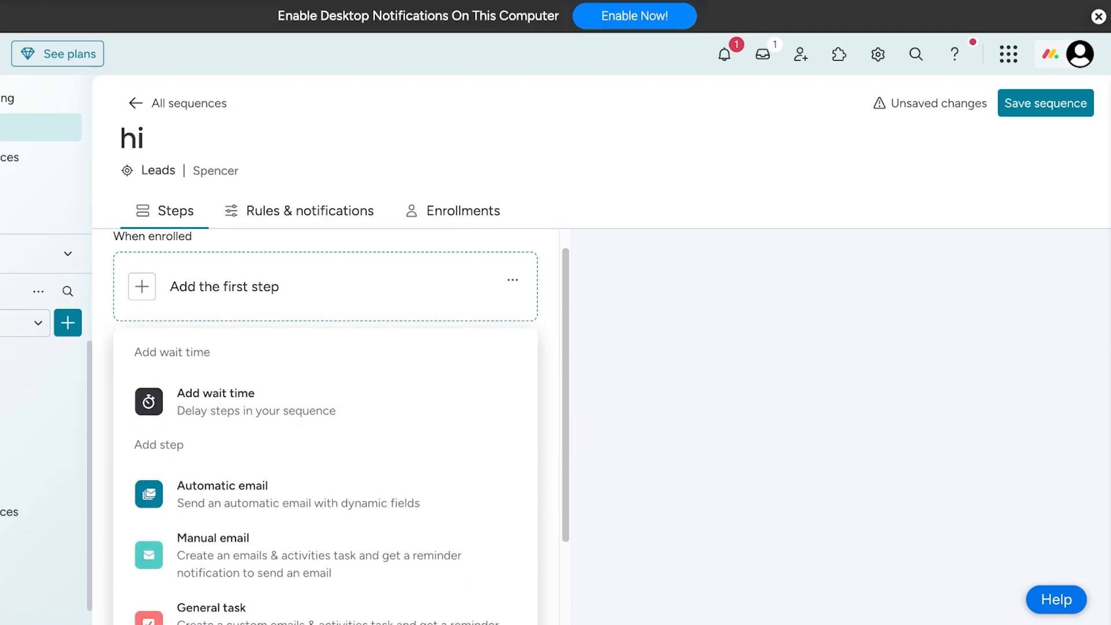
pyautogui.scroll(-3, 324, 432)
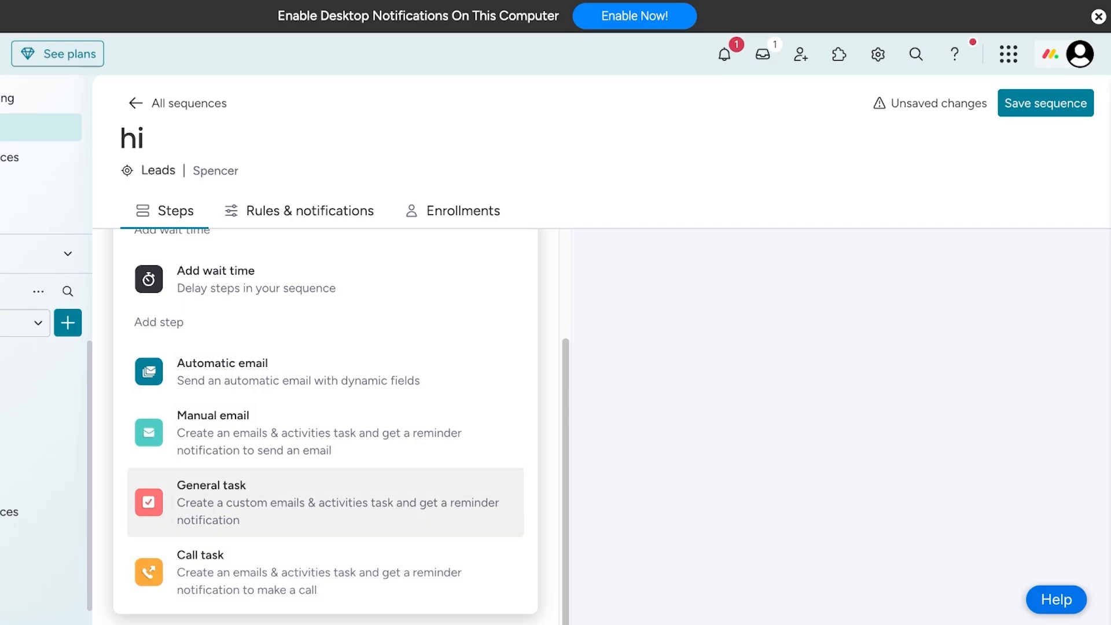
pyautogui.click(324, 502)
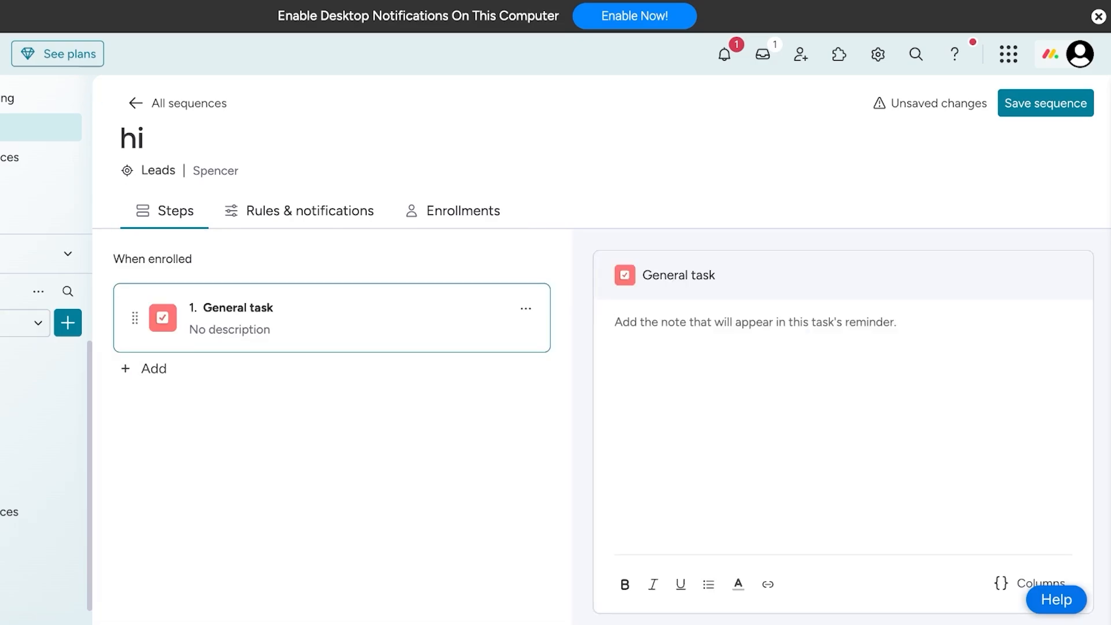
# - Add a 1-day wait after the General task, followed by a Manual email as the second step
pyautogui.click(145, 368)
pyautogui.click(263, 469)
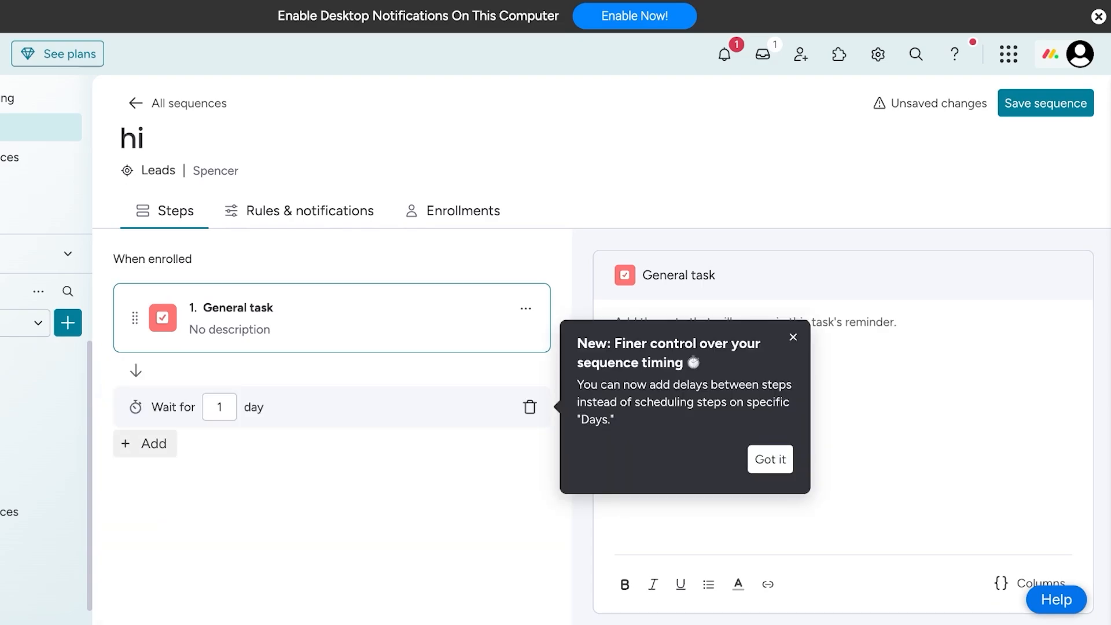
pyautogui.click(144, 443)
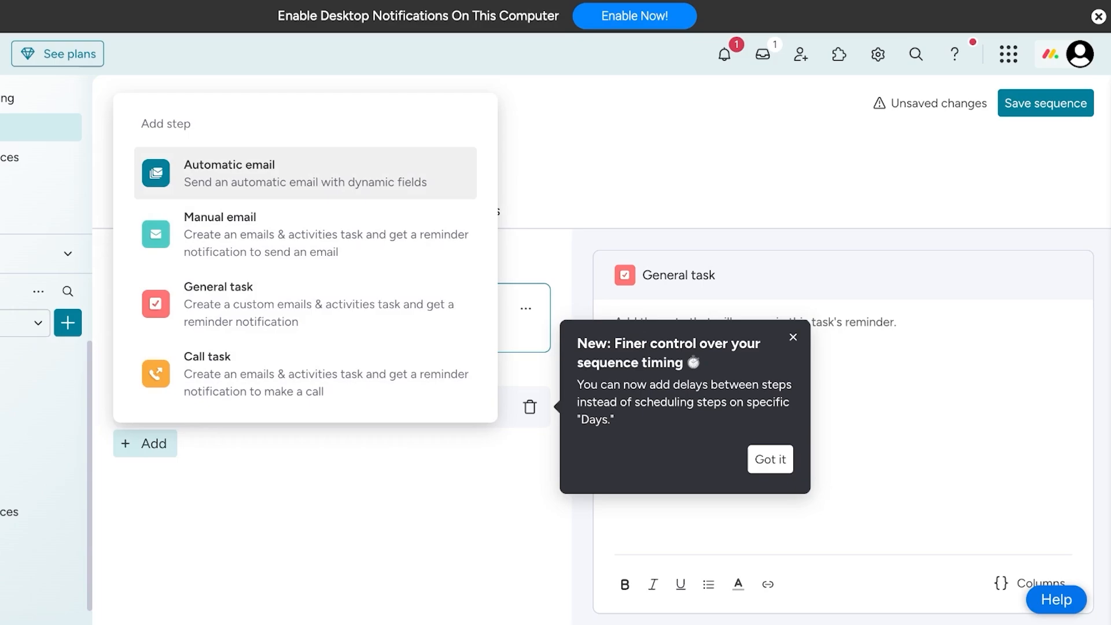
pyautogui.click(261, 234)
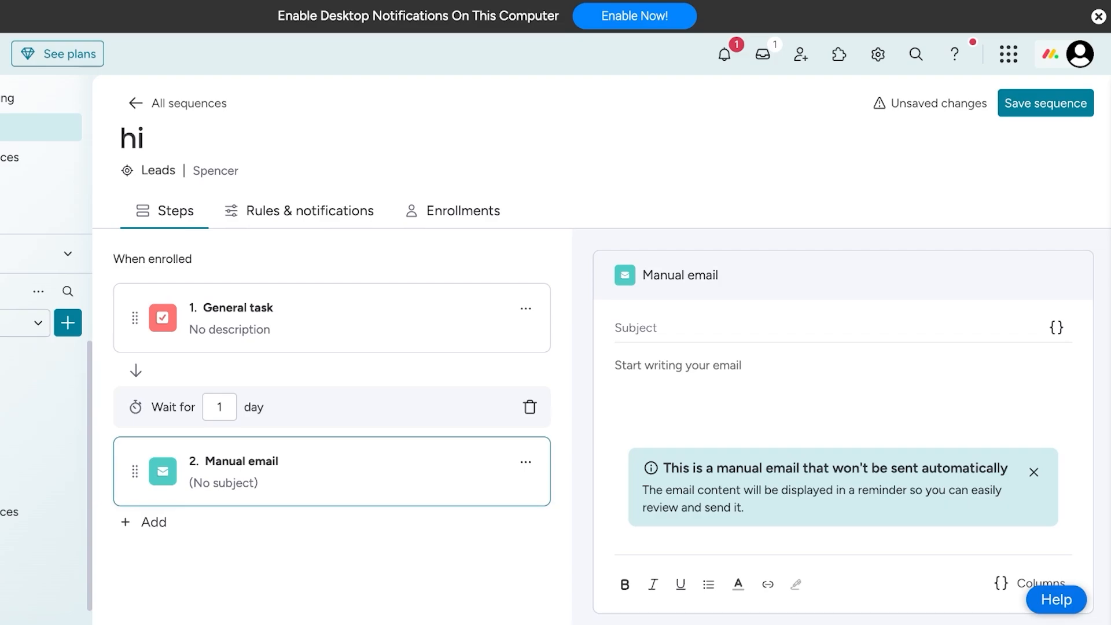
# - Set the "hi" sequence to send emails as the connected Gmail account in its rules and notifications
pyautogui.click(145, 521)
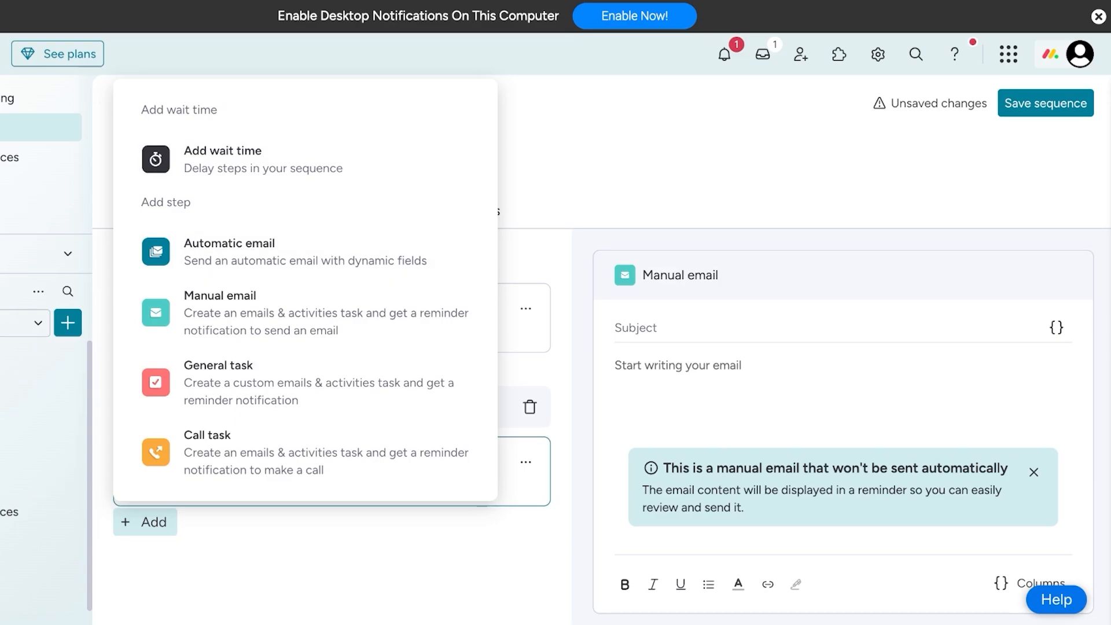
pyautogui.press('Escape')
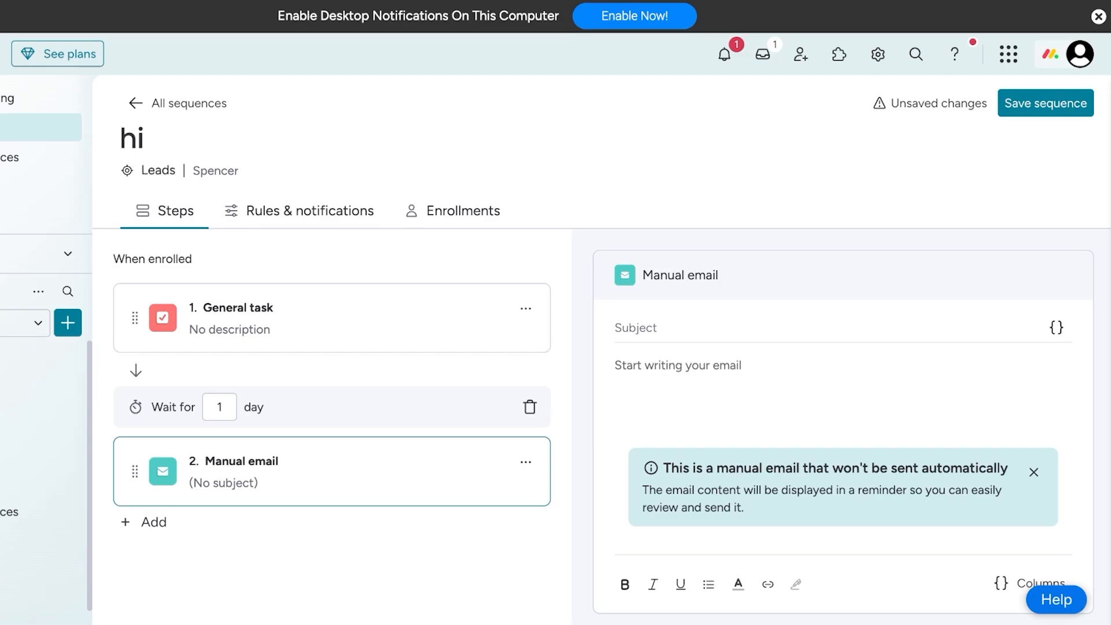
pyautogui.click(298, 210)
pyautogui.scroll(-1, 671, 427)
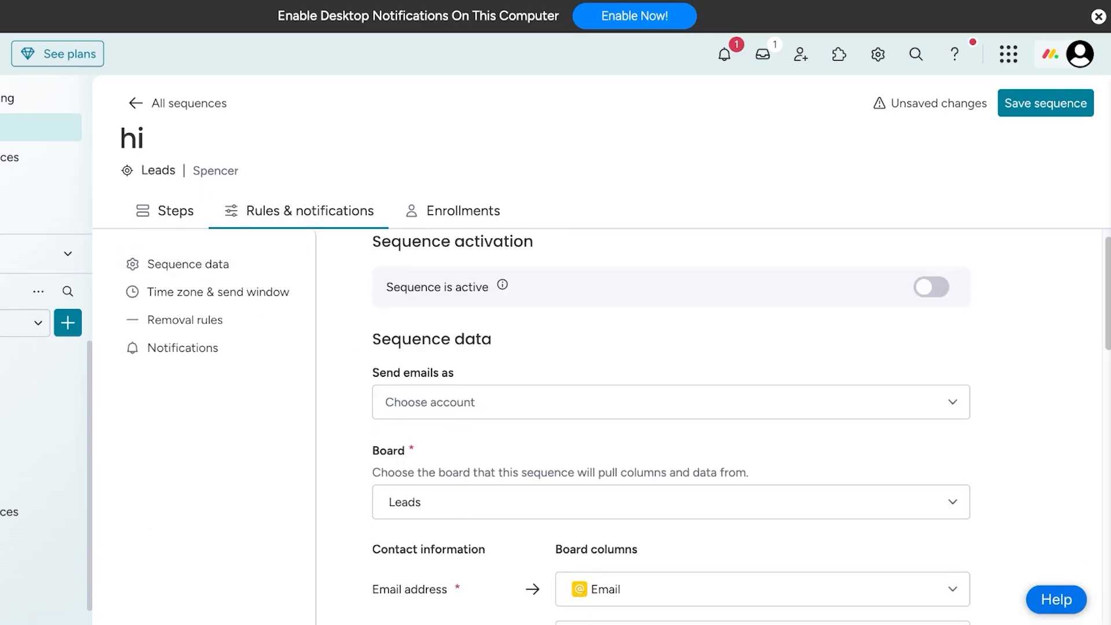
pyautogui.click(671, 386)
pyautogui.click(671, 428)
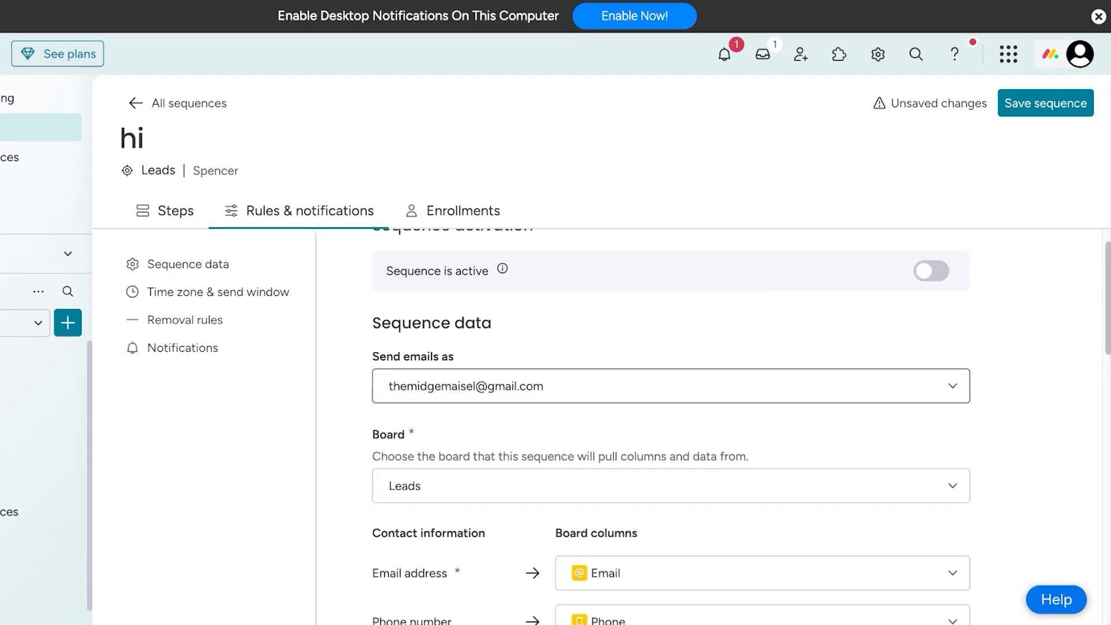
# - Turn on the removal rule for contacts who reply to an email in this sequence
pyautogui.scroll(-2, 671, 427)
pyautogui.click(671, 343)
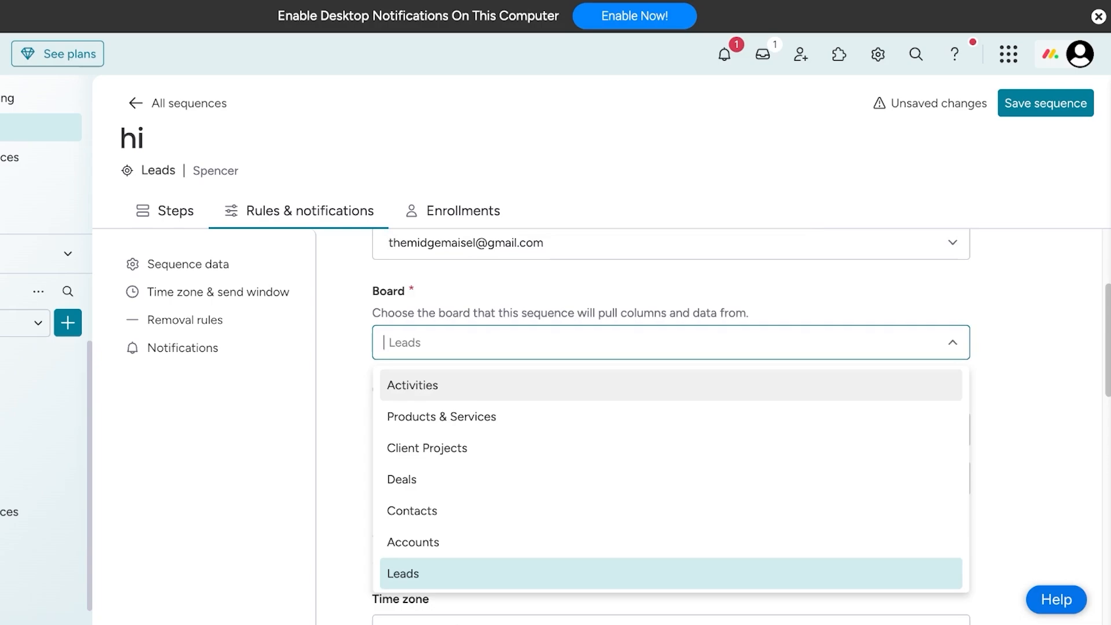
pyautogui.click(671, 342)
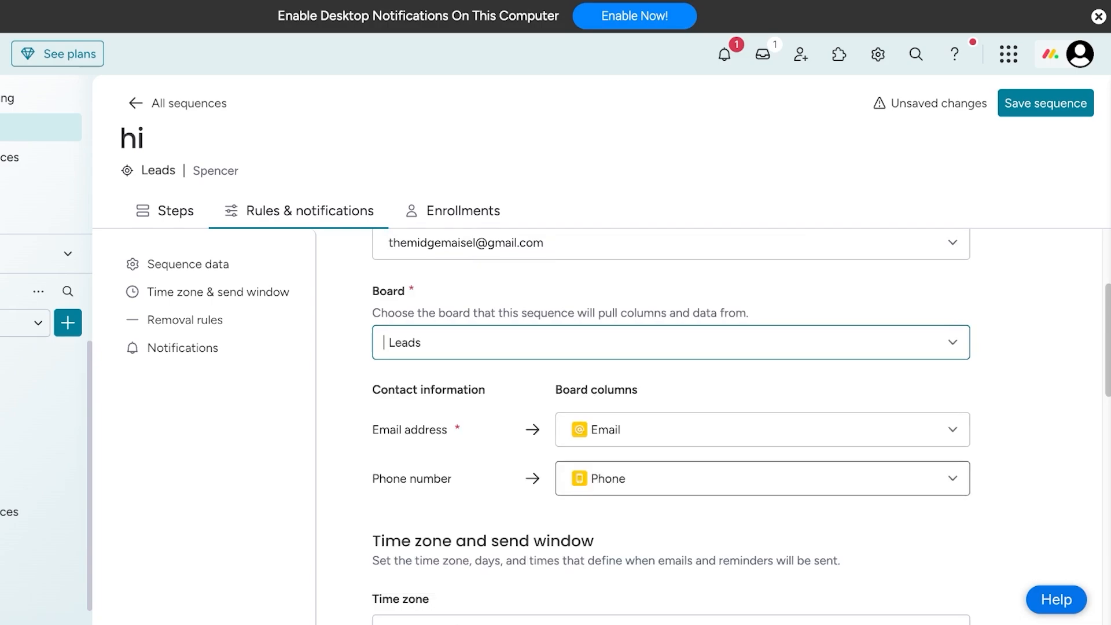
pyautogui.scroll(-6, 671, 428)
pyautogui.scroll(-3, 671, 428)
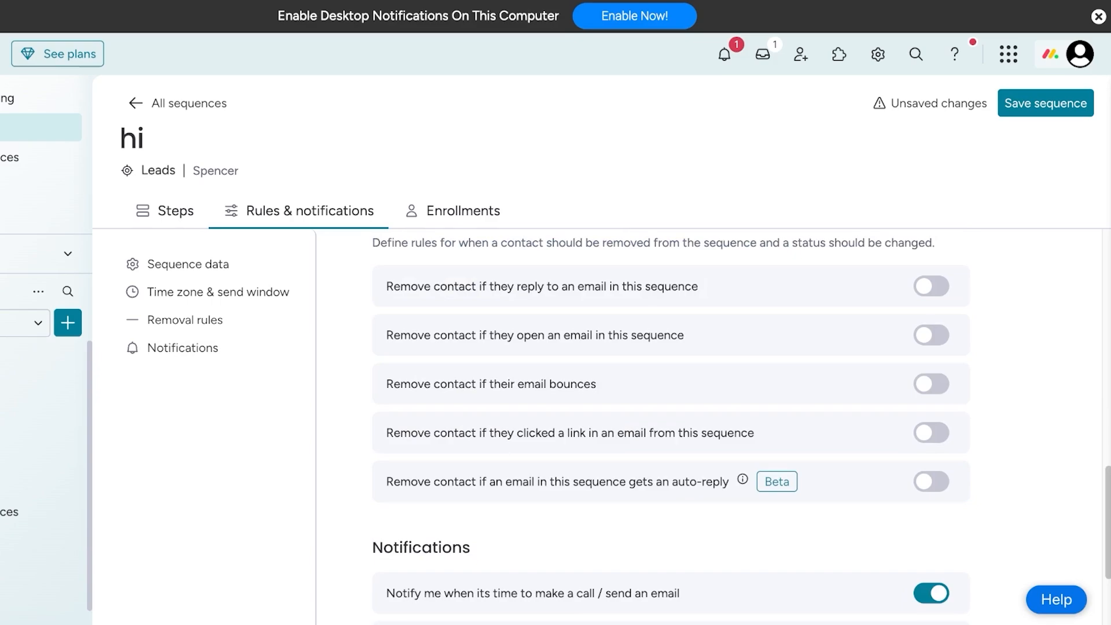
pyautogui.click(930, 286)
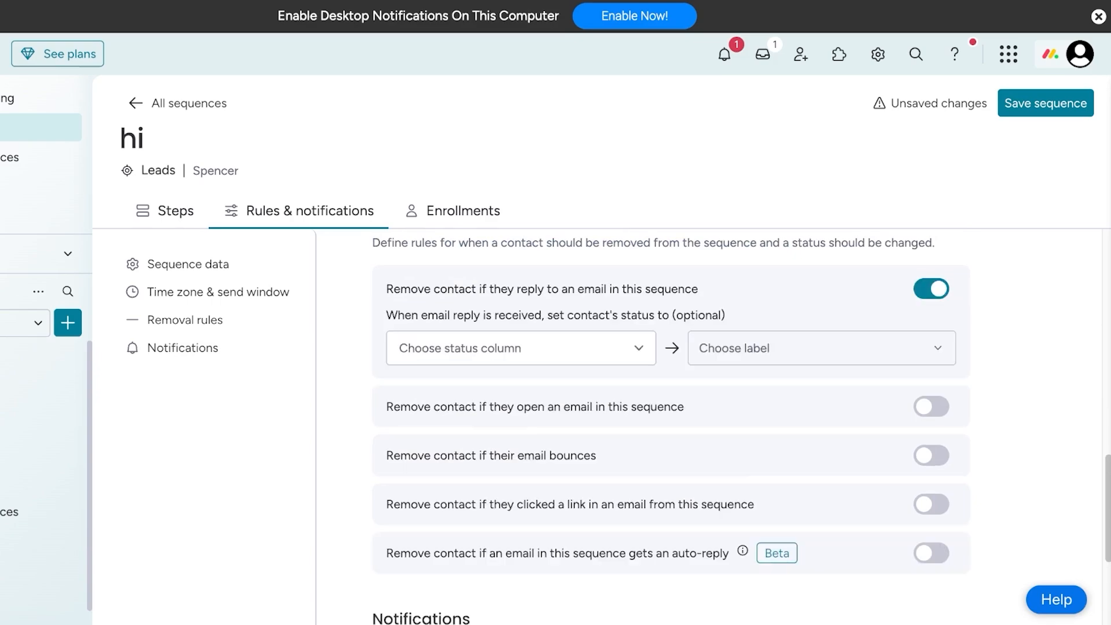
# - Examine the sequence's notification settings, send window, status column choices for replies, and the auto-reply removal rule's options
pyautogui.scroll(-4, 671, 428)
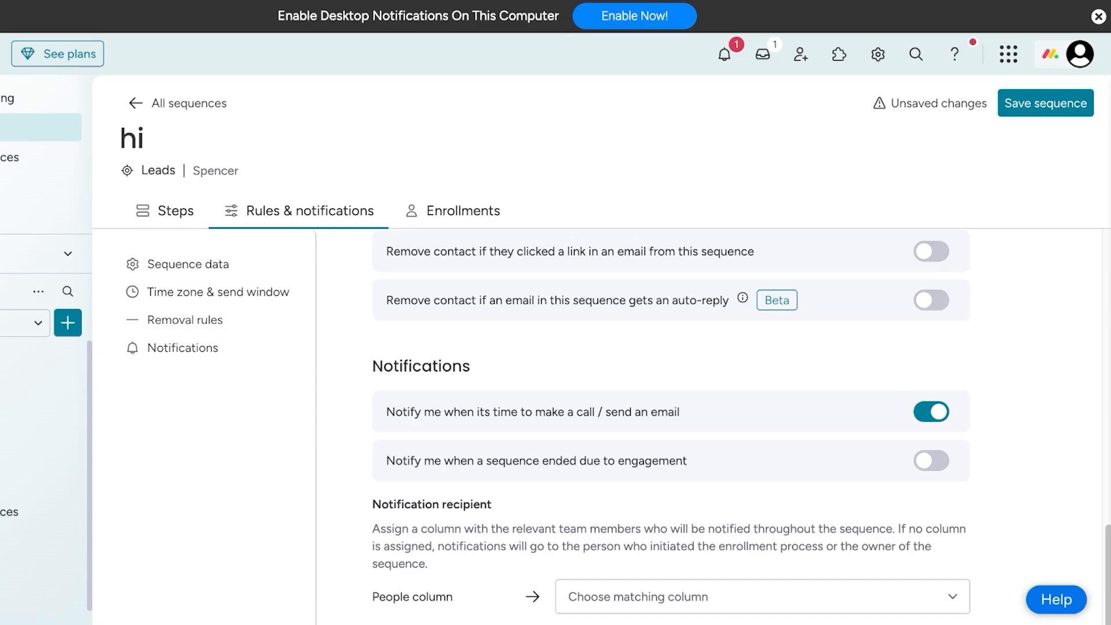
pyautogui.click(462, 210)
pyautogui.click(309, 211)
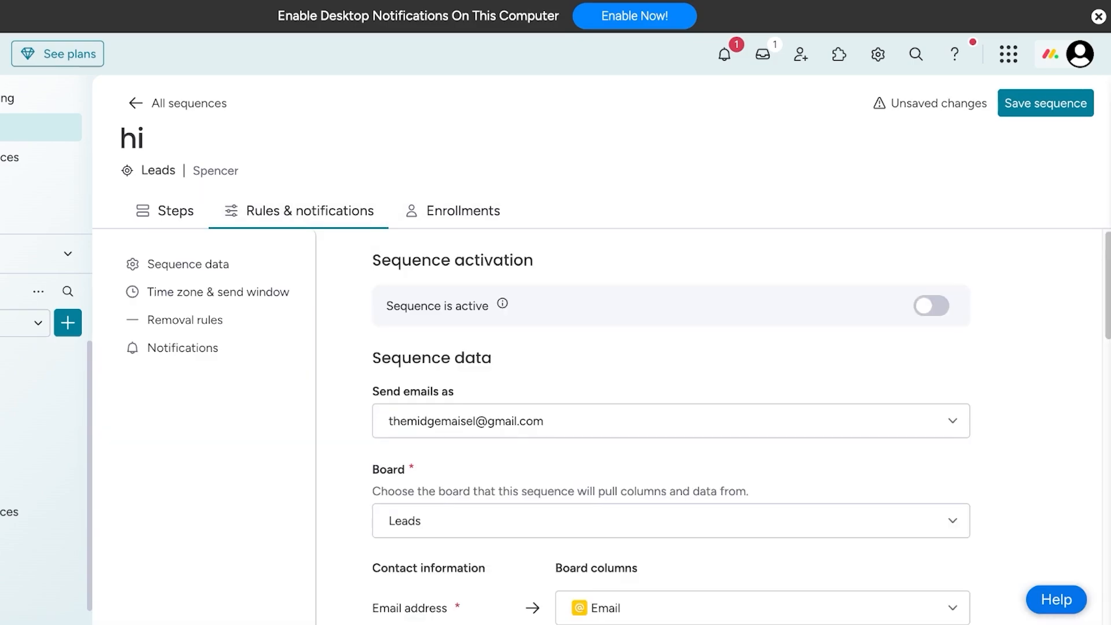
pyautogui.scroll(-9, 671, 428)
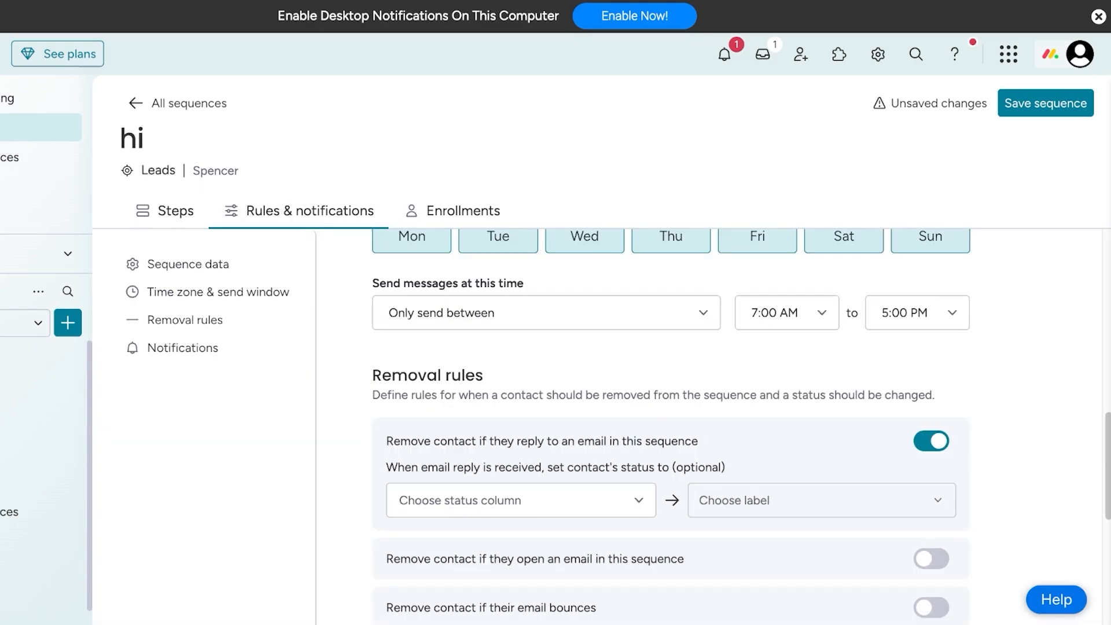
pyautogui.scroll(-3, 671, 428)
pyautogui.click(520, 318)
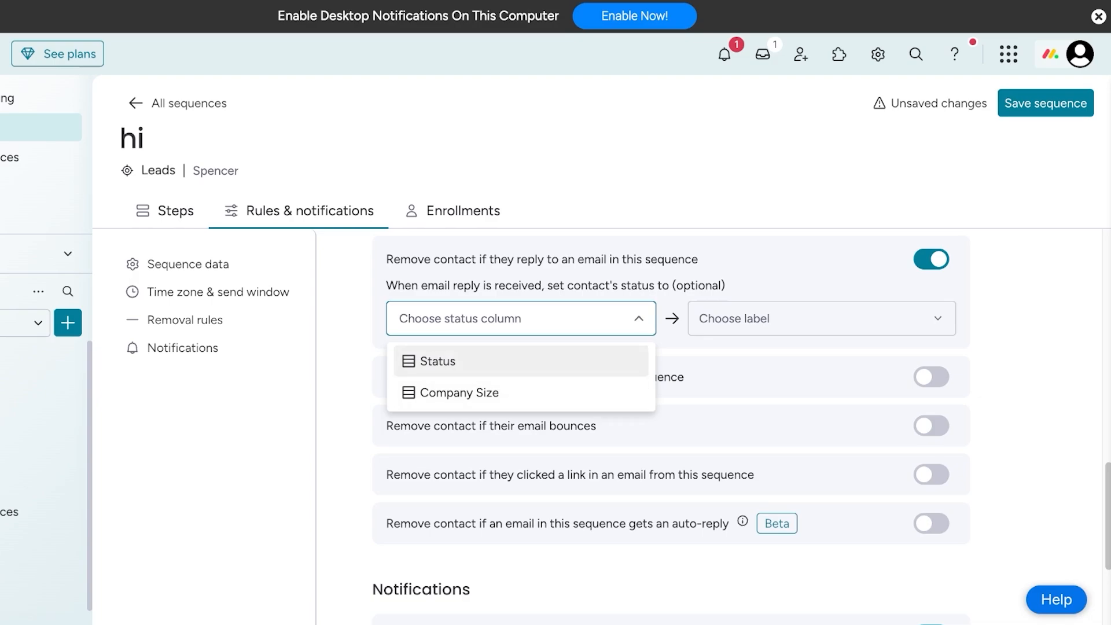
pyautogui.click(520, 318)
pyautogui.moveTo(421, 285); pyautogui.dragTo(698, 318)
pyautogui.click(702, 318)
pyautogui.scroll(-1, 671, 428)
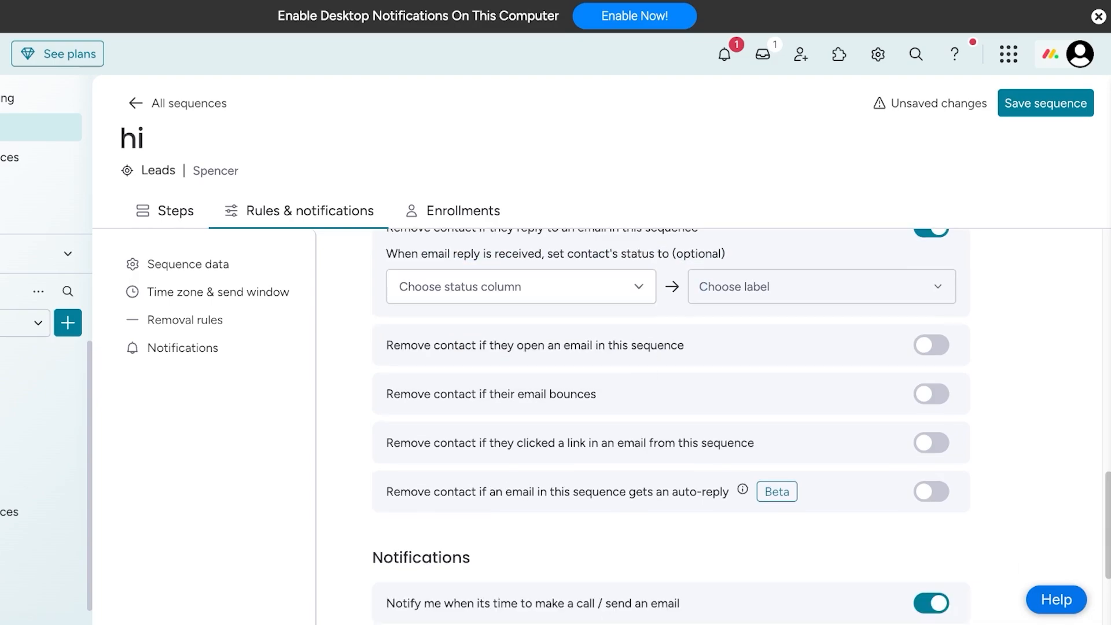
pyautogui.scroll(-1, 671, 428)
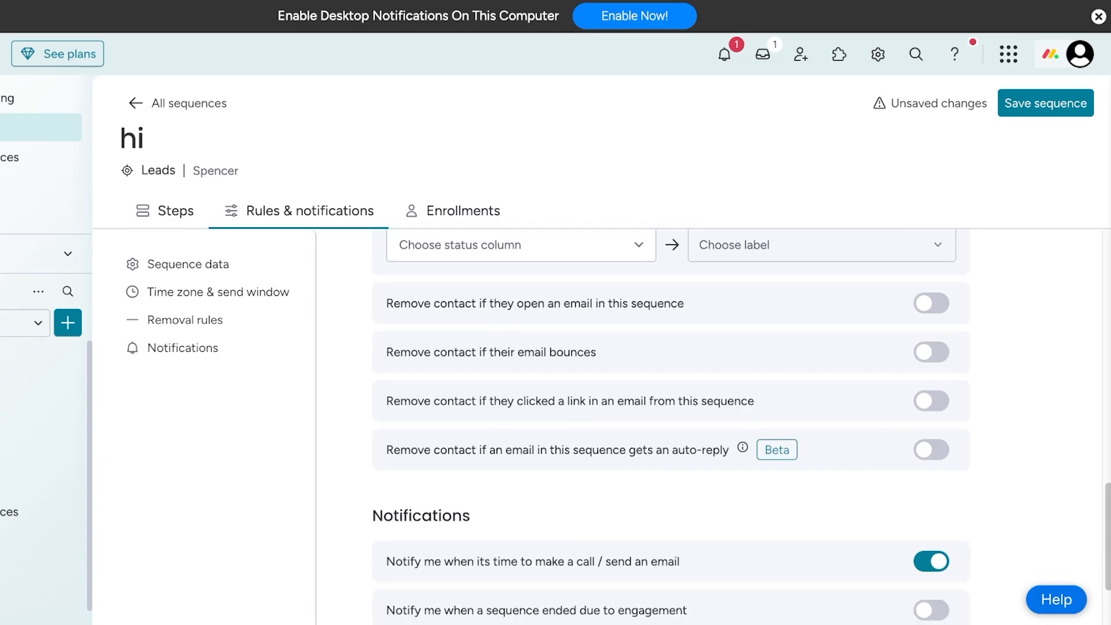
pyautogui.click(930, 450)
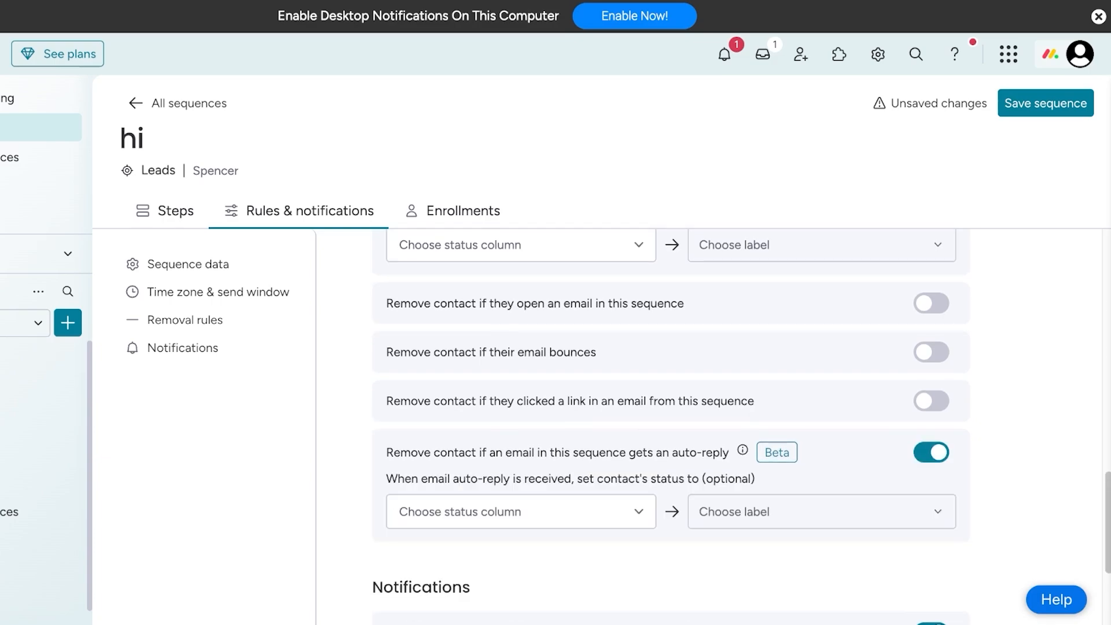
pyautogui.click(931, 452)
pyautogui.scroll(-3, 671, 428)
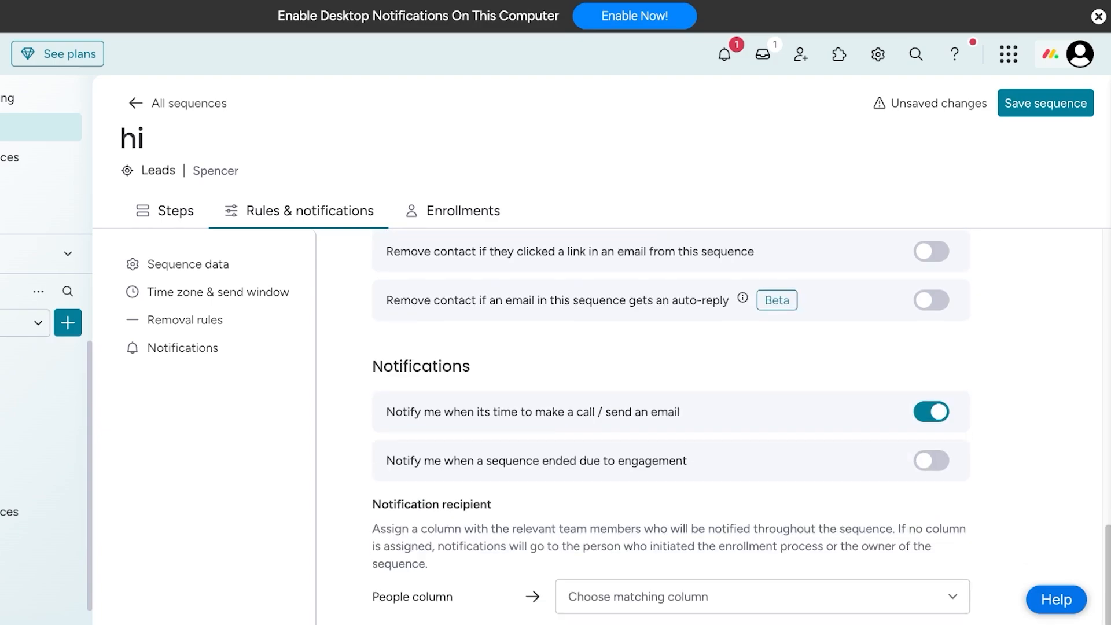
# - Save the "hi" sequence and return to the list of all sequences
pyautogui.click(1045, 103)
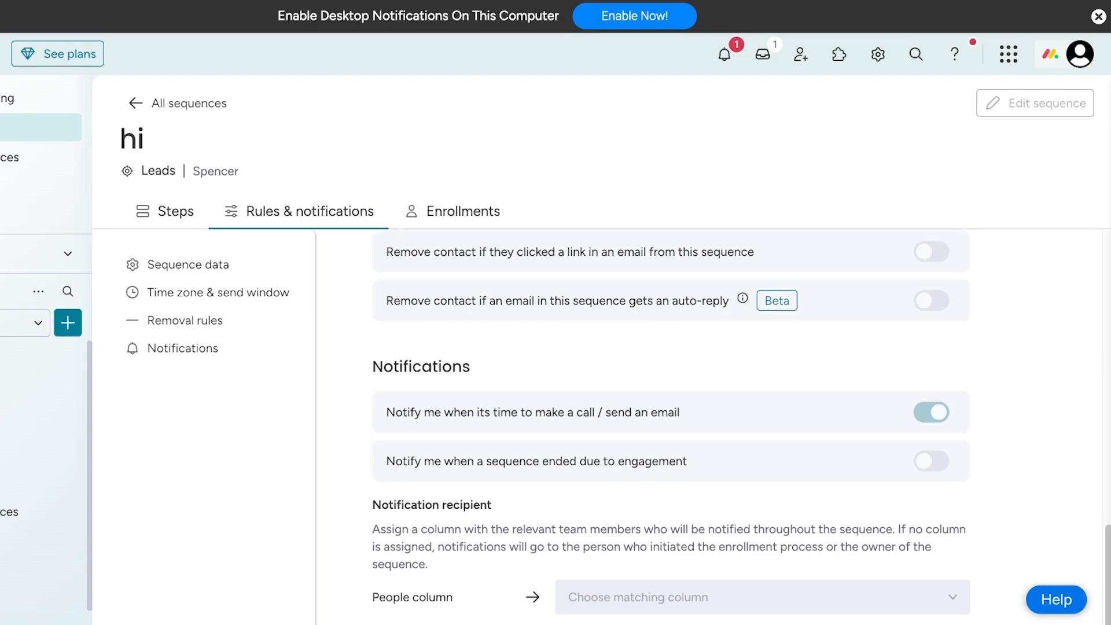
pyautogui.scroll(10, 671, 428)
pyautogui.click(177, 103)
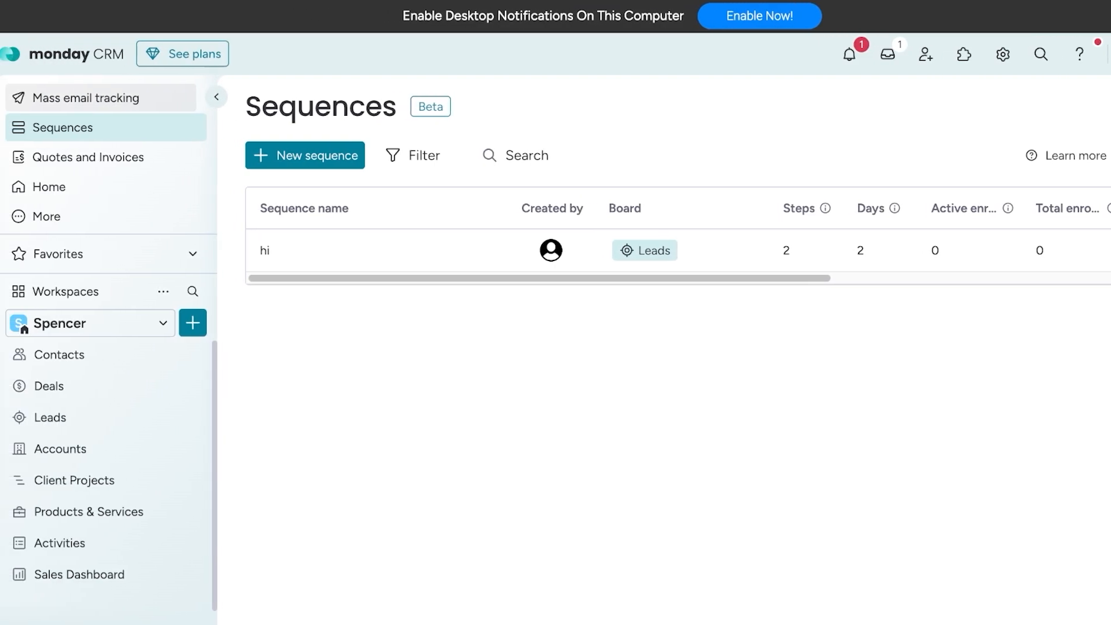
# - Open Mass email tracking and examine the tracking columns for sent emails
pyautogui.click(37, 98)
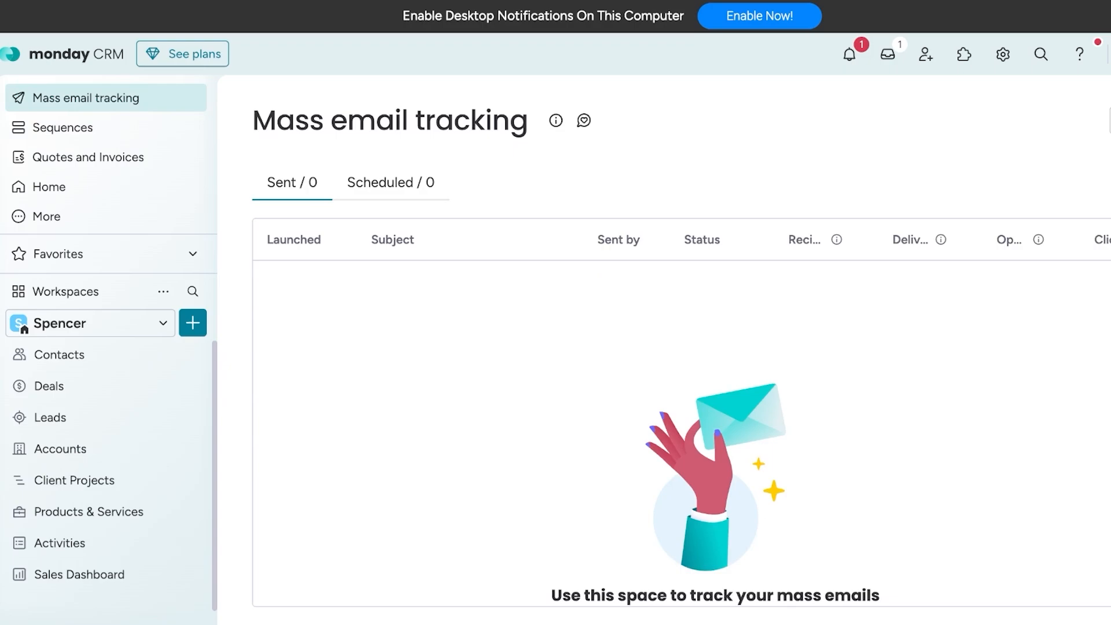
pyautogui.click(1015, 53)
pyautogui.click(1016, 53)
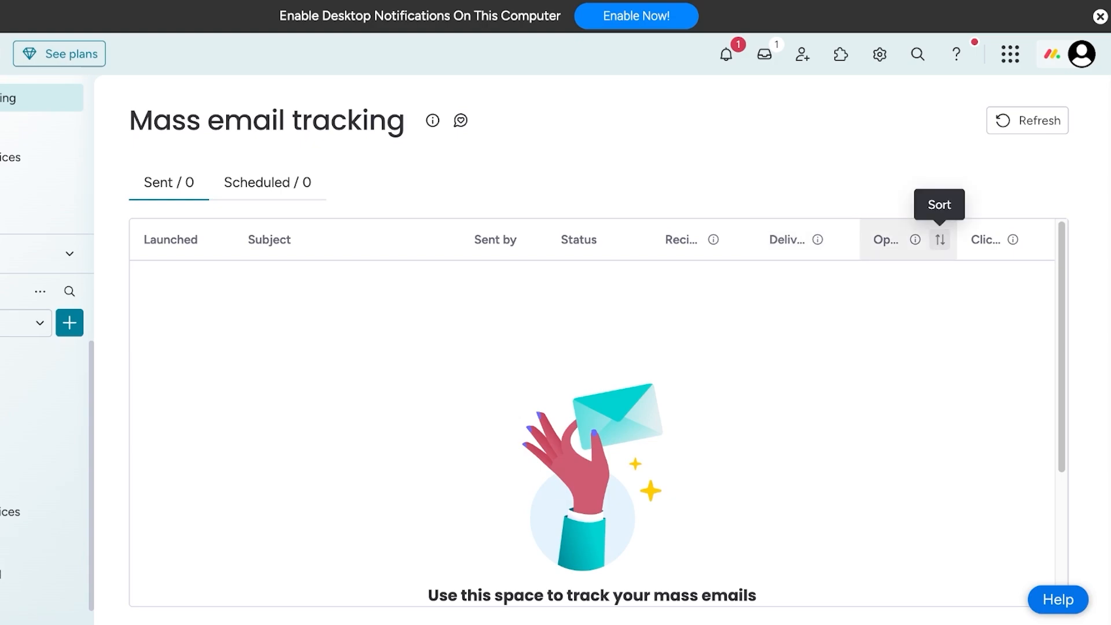
pyautogui.click(939, 239)
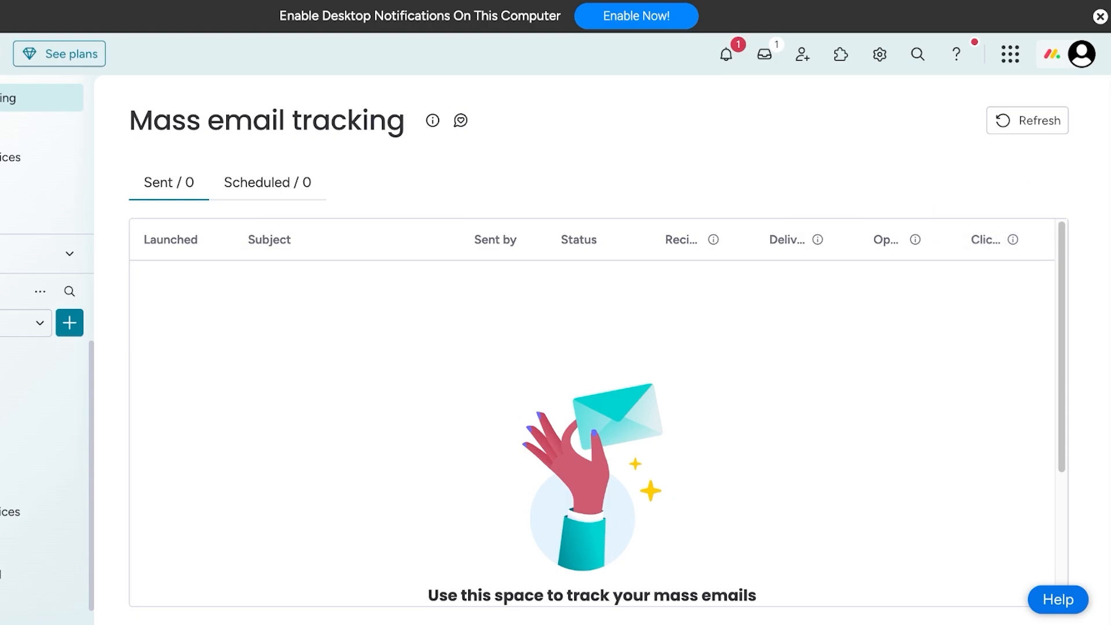
pyautogui.click(1027, 120)
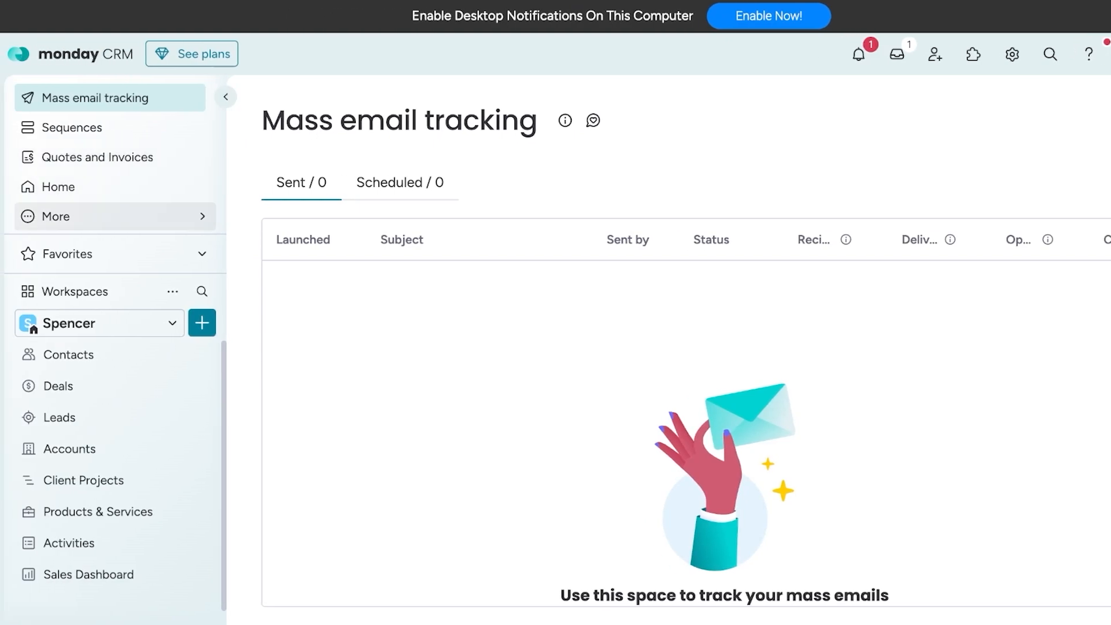
# - Create a new quote in Quotes & Invoices from the Default Quote template
pyautogui.click(114, 216)
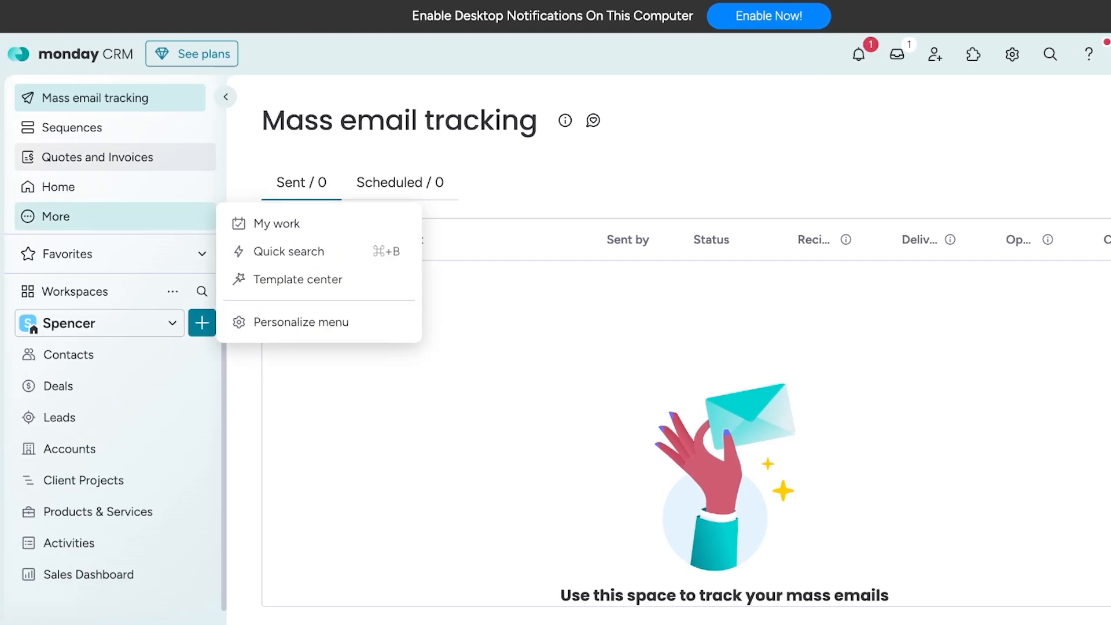
pyautogui.click(110, 157)
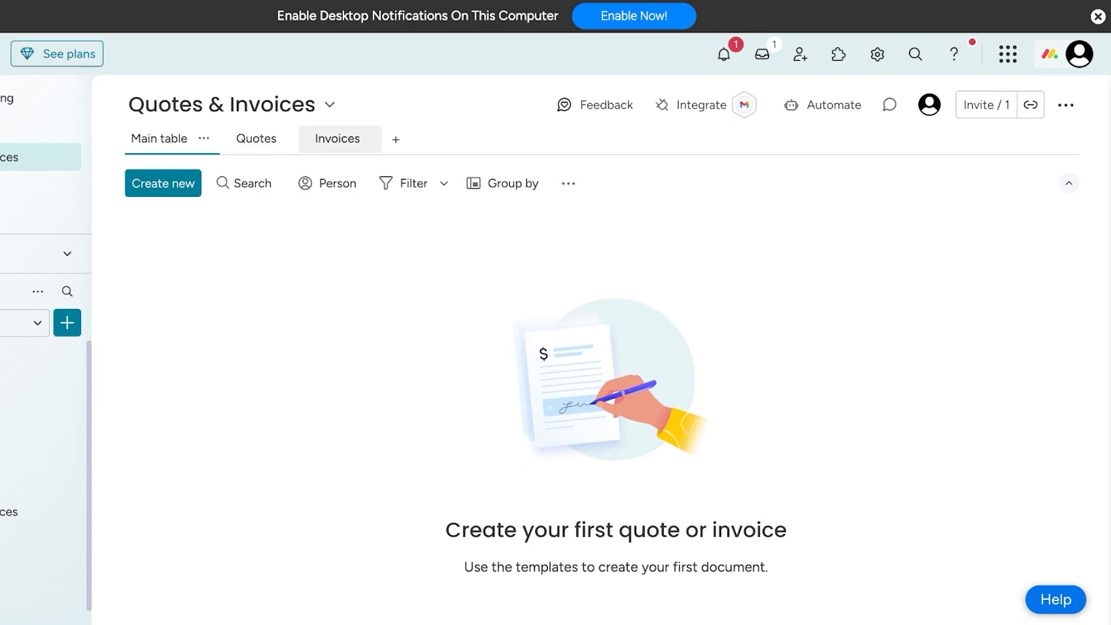
pyautogui.click(256, 138)
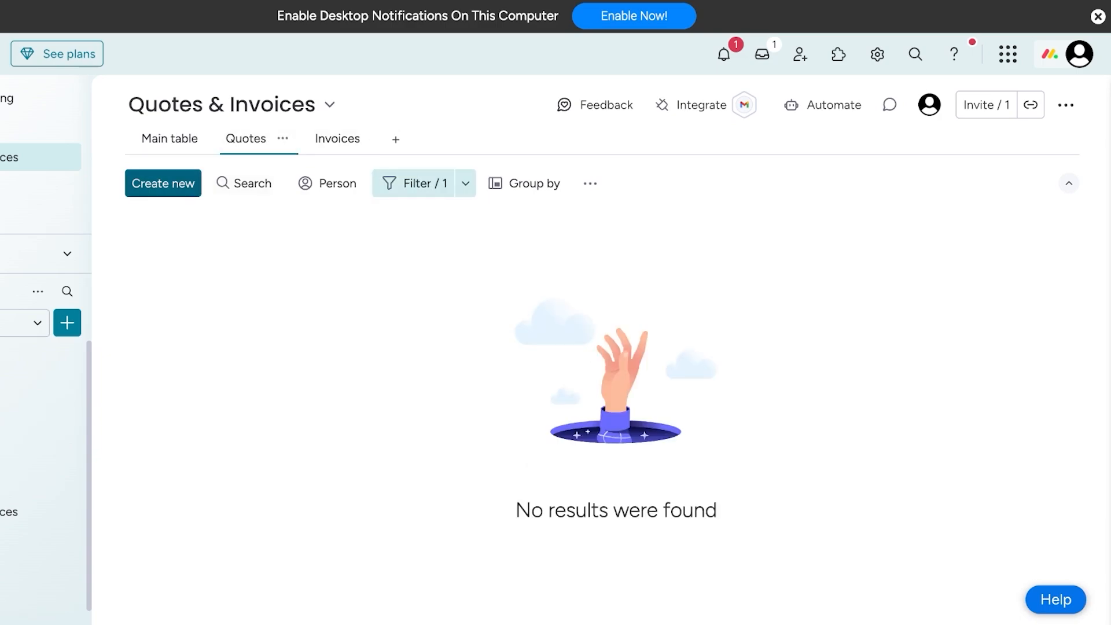
pyautogui.click(163, 183)
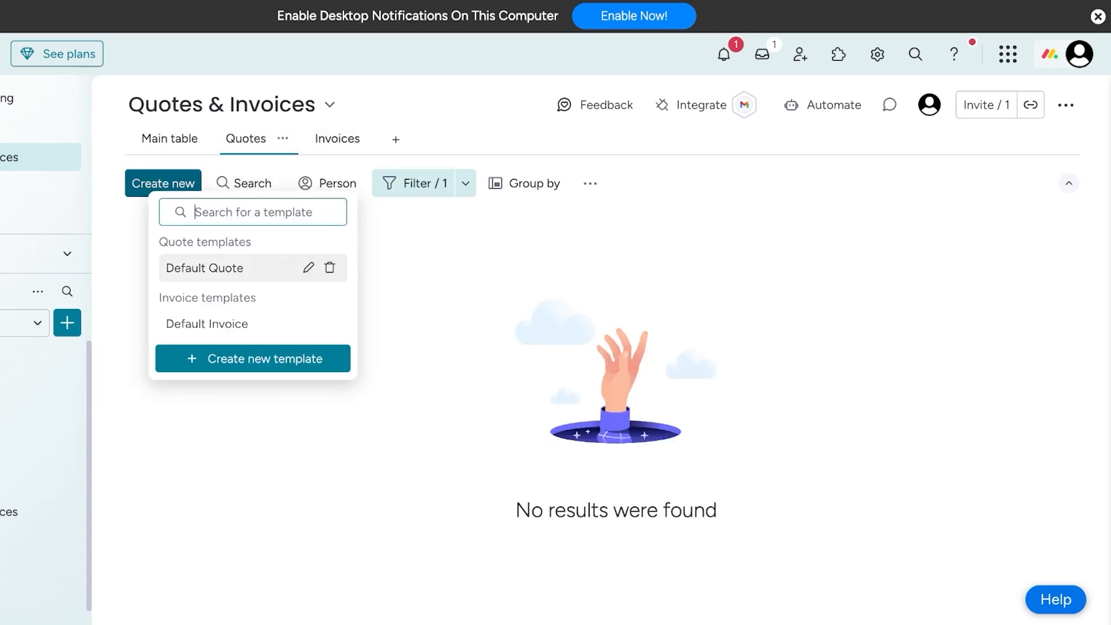
pyautogui.click(231, 268)
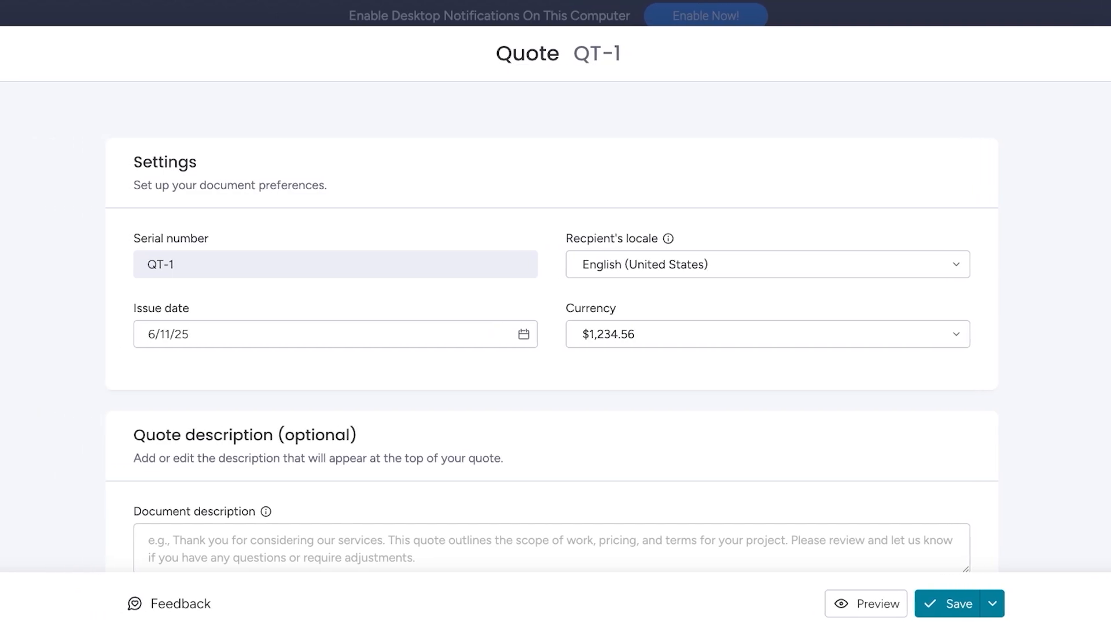
# - Add the Classic Caps product to the quote's product and service pricing table
pyautogui.scroll(-3, 751, 267)
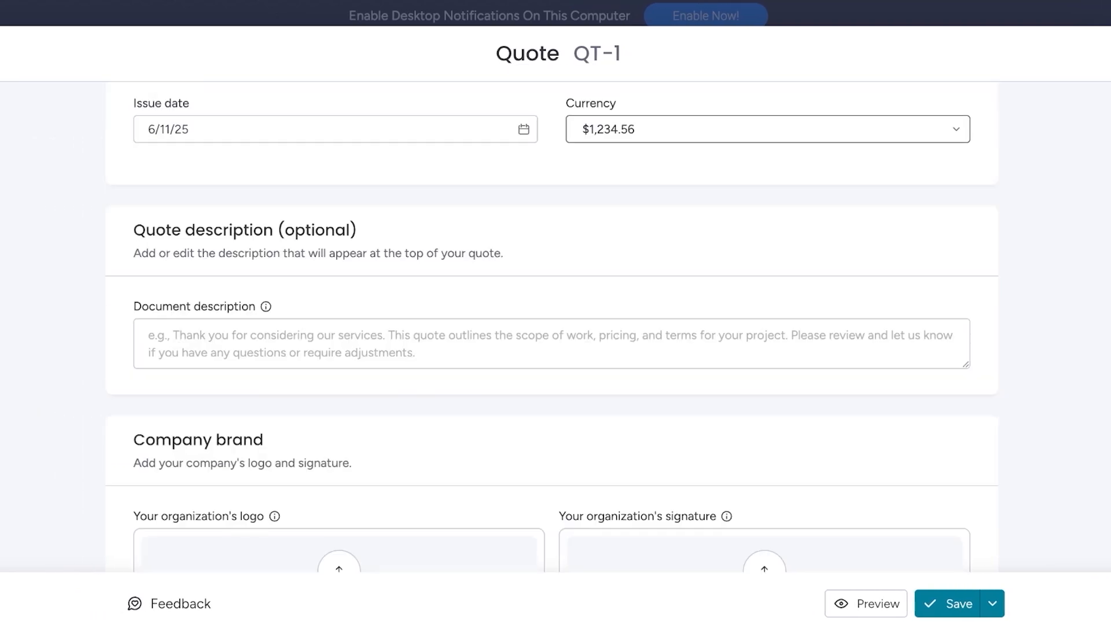
pyautogui.click(752, 129)
pyautogui.click(752, 129)
pyautogui.scroll(-3, 752, 341)
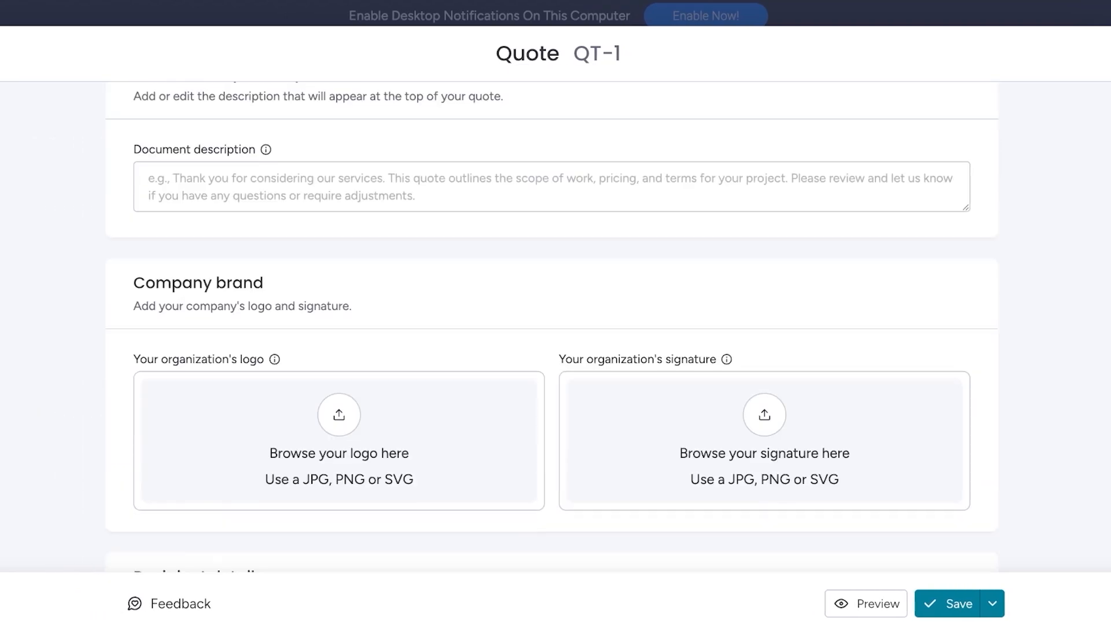
pyautogui.scroll(-3, 555, 324)
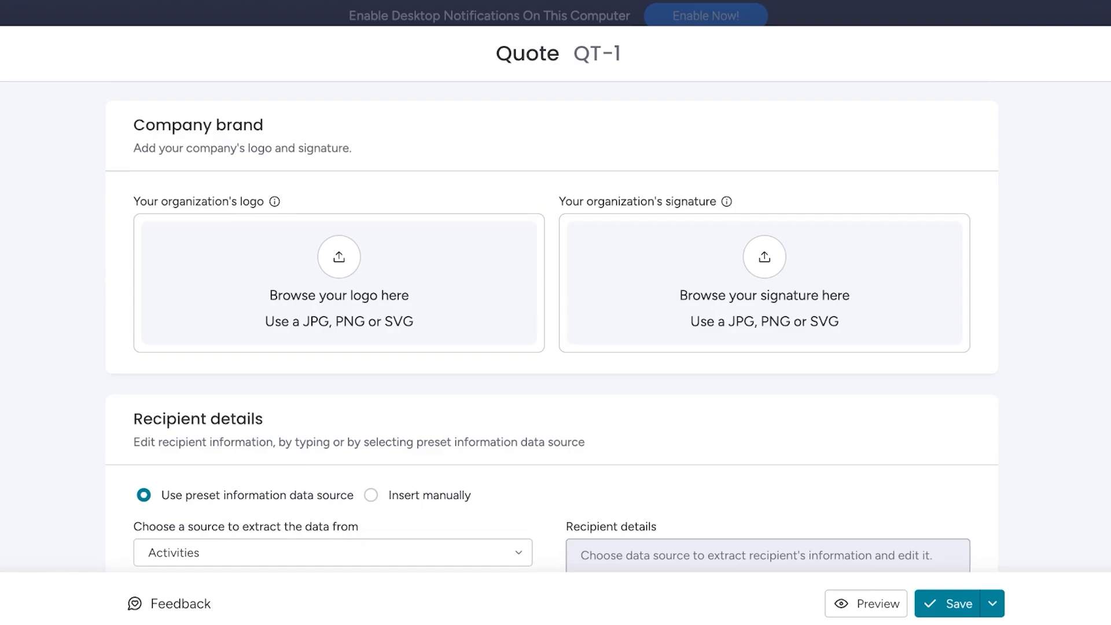
pyautogui.scroll(-12, 555, 323)
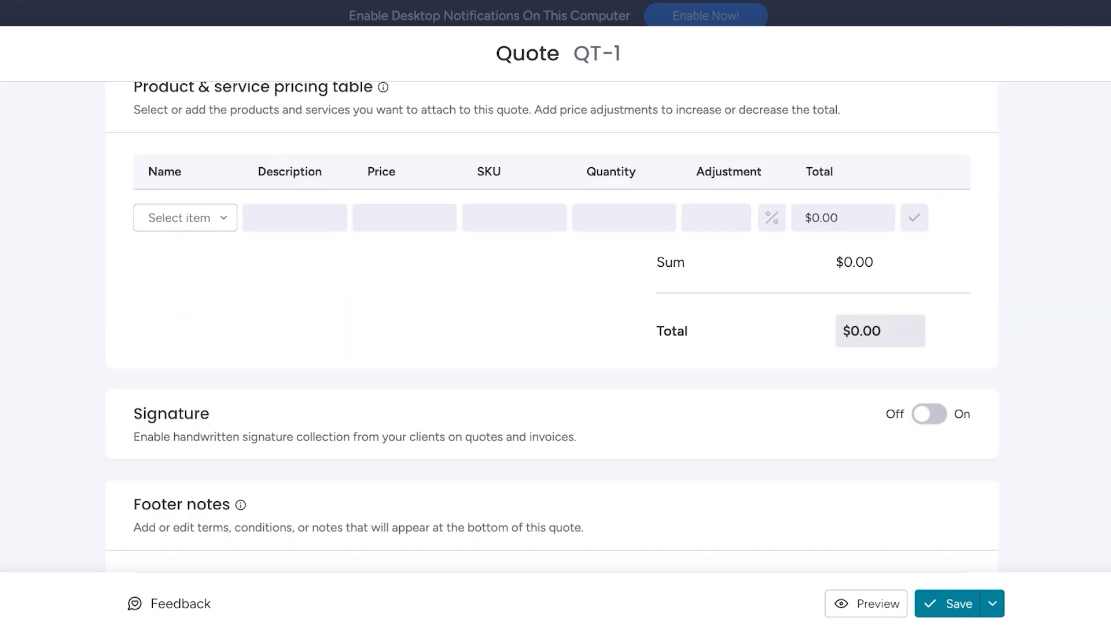
pyautogui.click(185, 217)
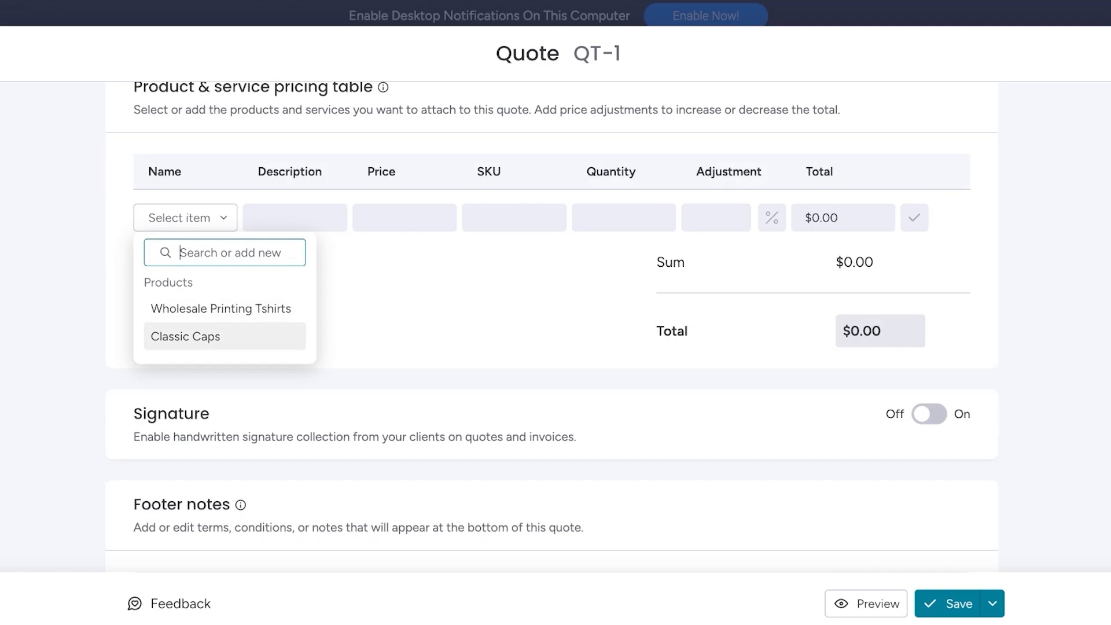
pyautogui.click(168, 336)
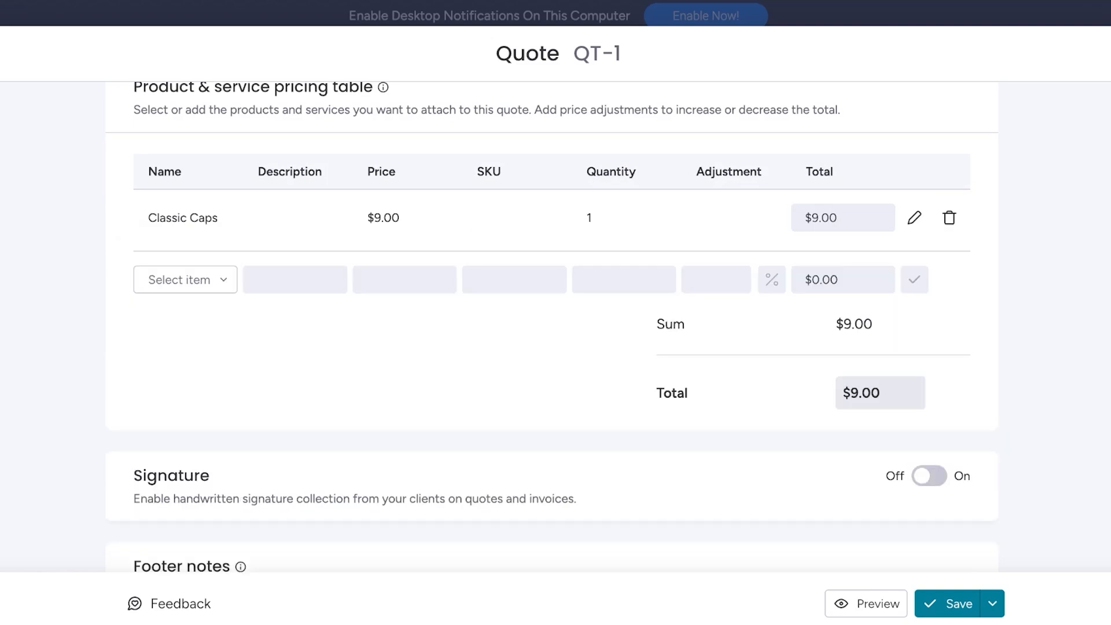
pyautogui.click(185, 279)
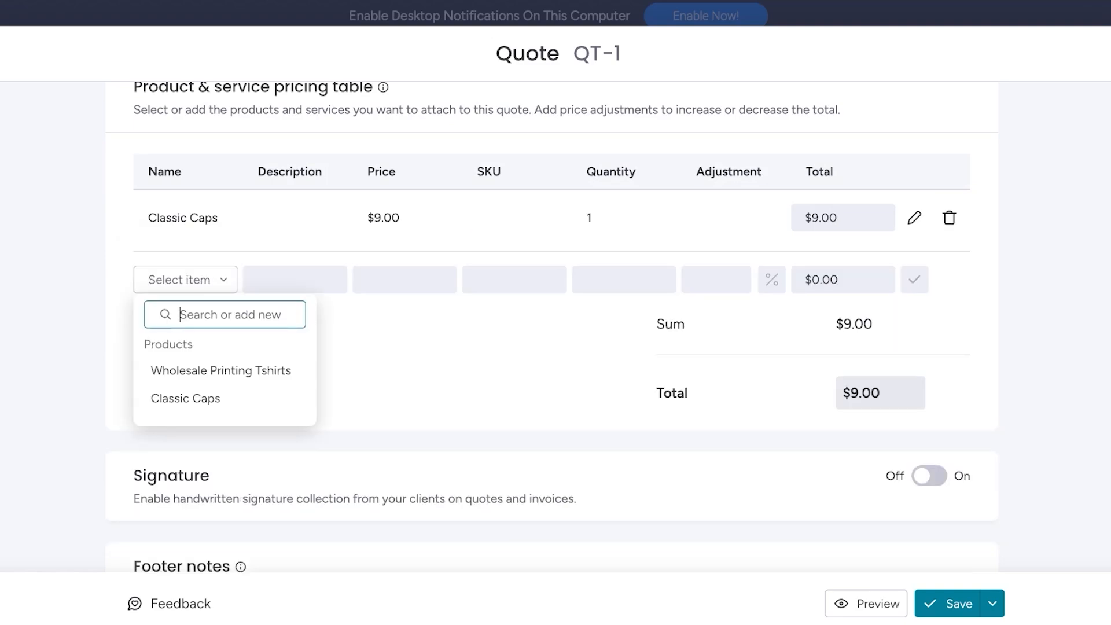
pyautogui.press('Escape')
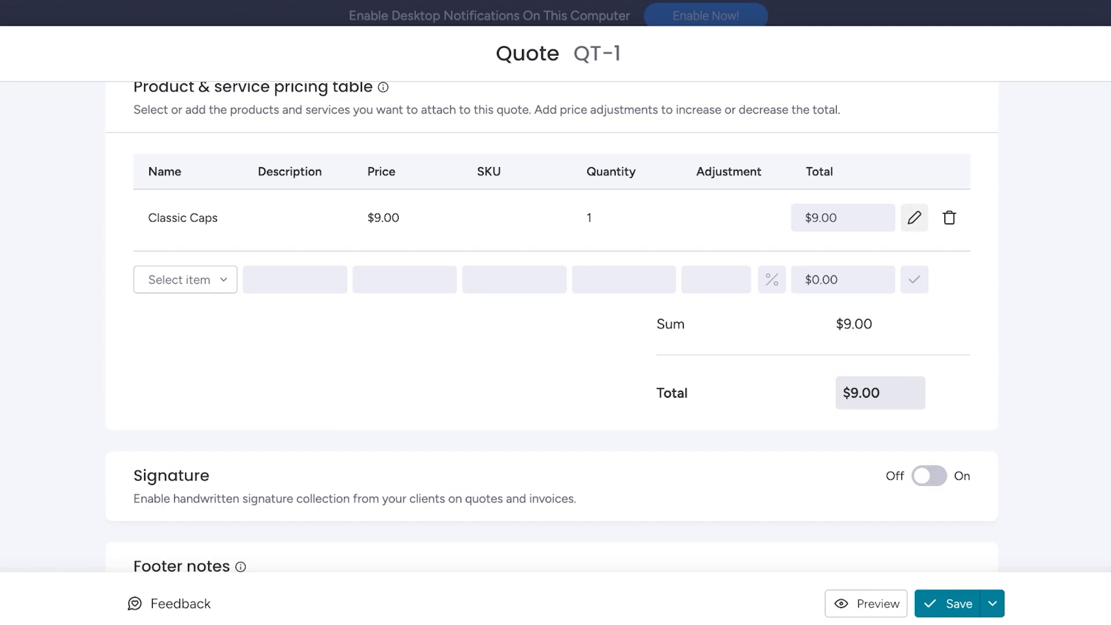
# - Edit the Classic Caps row in the quote's pricing table and set its quantity to 10000
pyautogui.click(914, 217)
pyautogui.click(613, 218)
pyautogui.press('BackSpace')
pyautogui.write('10000')
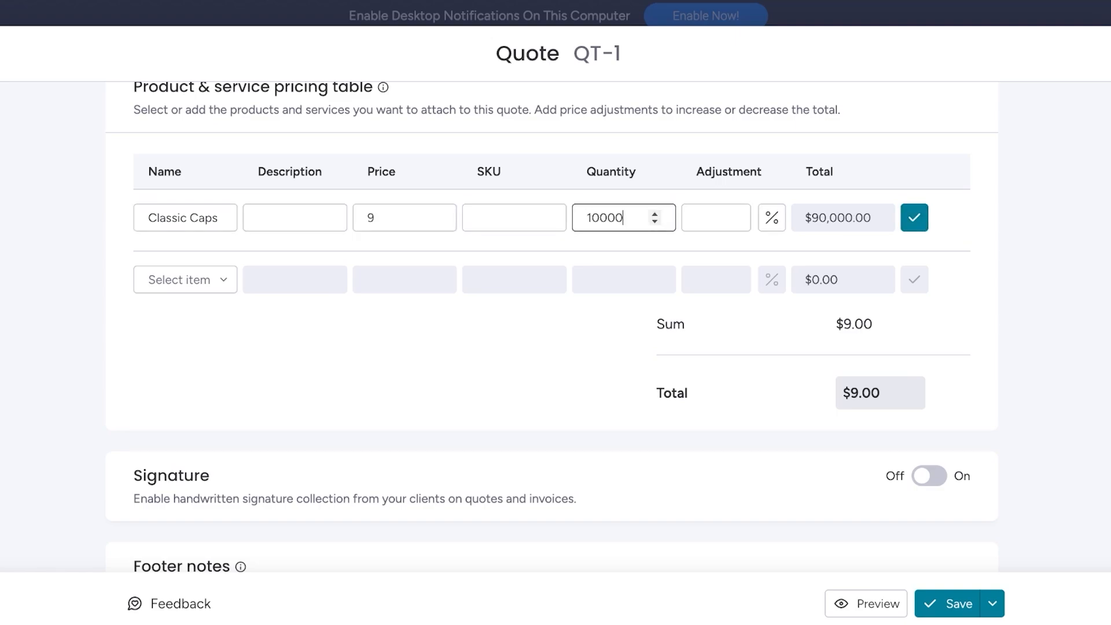
# - Set a 10% price adjustment on the Classic Caps row and confirm the edited line
pyautogui.click(716, 217)
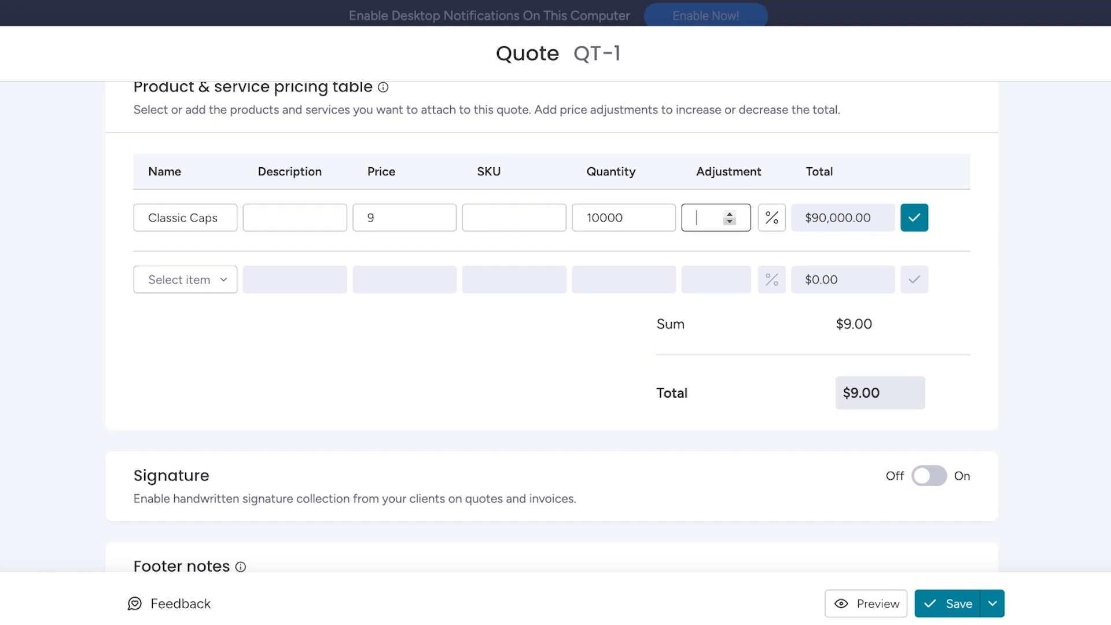
pyautogui.click(730, 221)
pyautogui.click(730, 214)
pyautogui.click(729, 214)
pyautogui.press('BackSpace')
pyautogui.write('14')
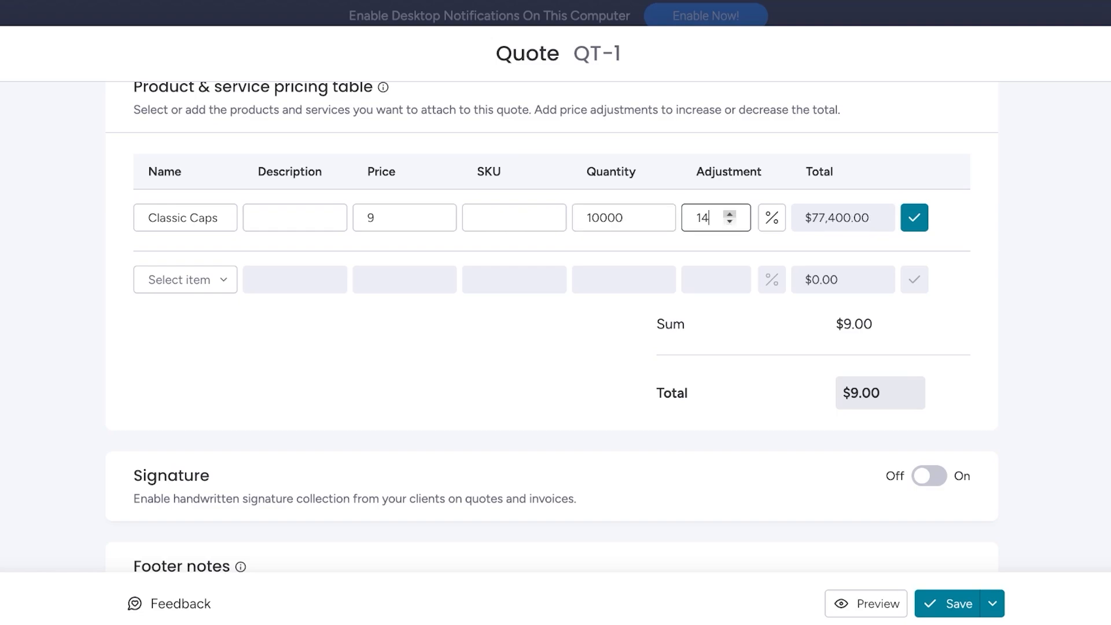
pyautogui.doubleClick(729, 222)
pyautogui.doubleClick(730, 221)
pyautogui.tripleClick(730, 221)
pyautogui.click(730, 221)
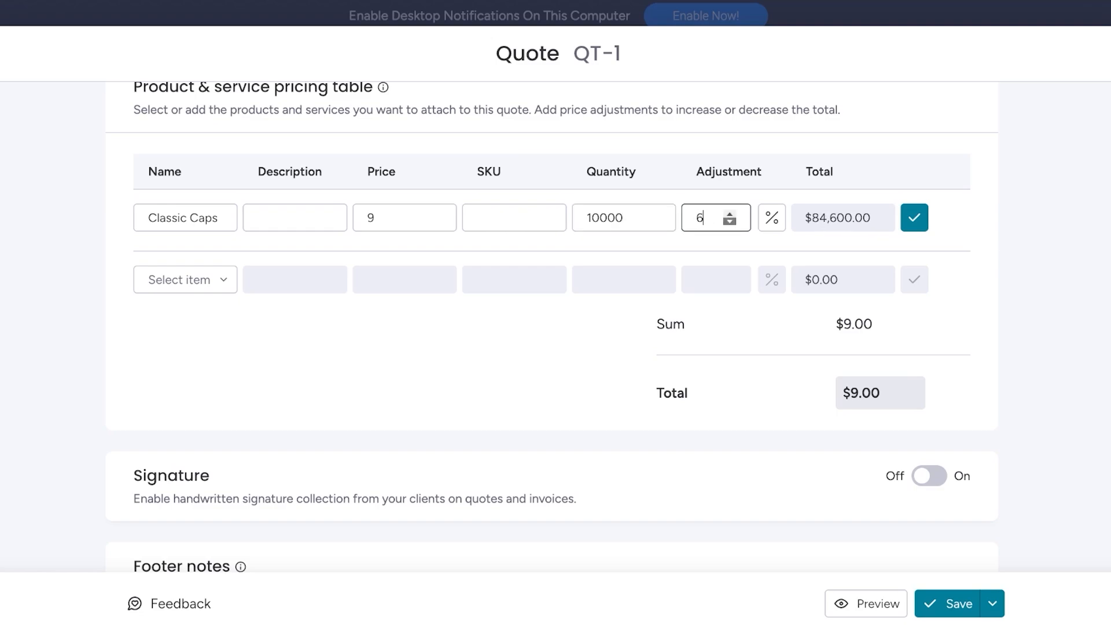
pyautogui.tripleClick(729, 222)
pyautogui.click(730, 214)
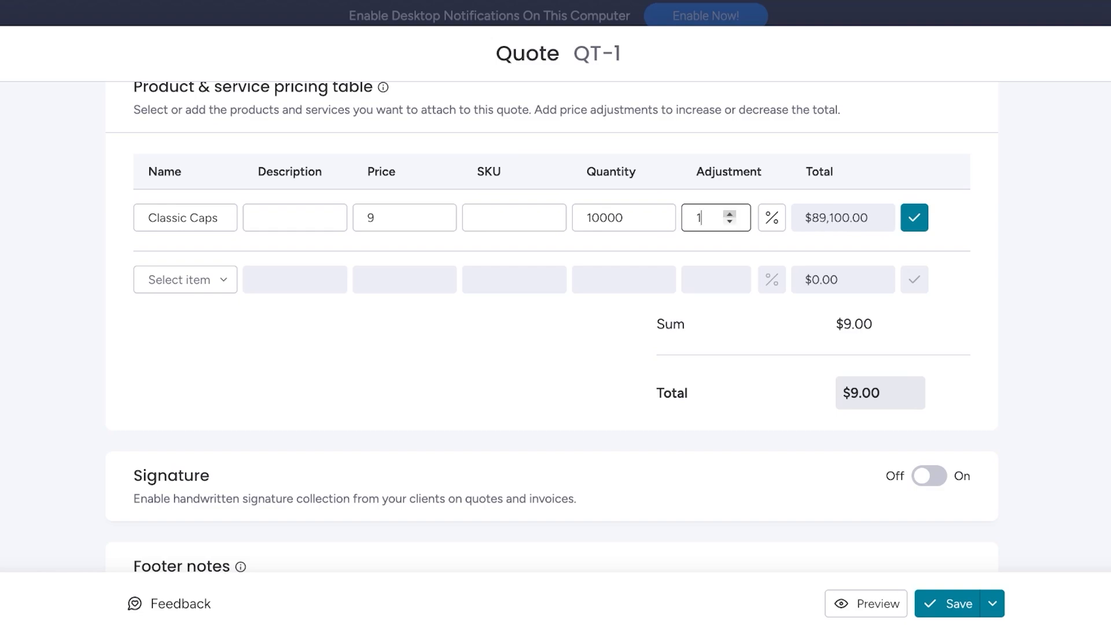
pyautogui.scroll(9, 729, 214)
pyautogui.click(914, 217)
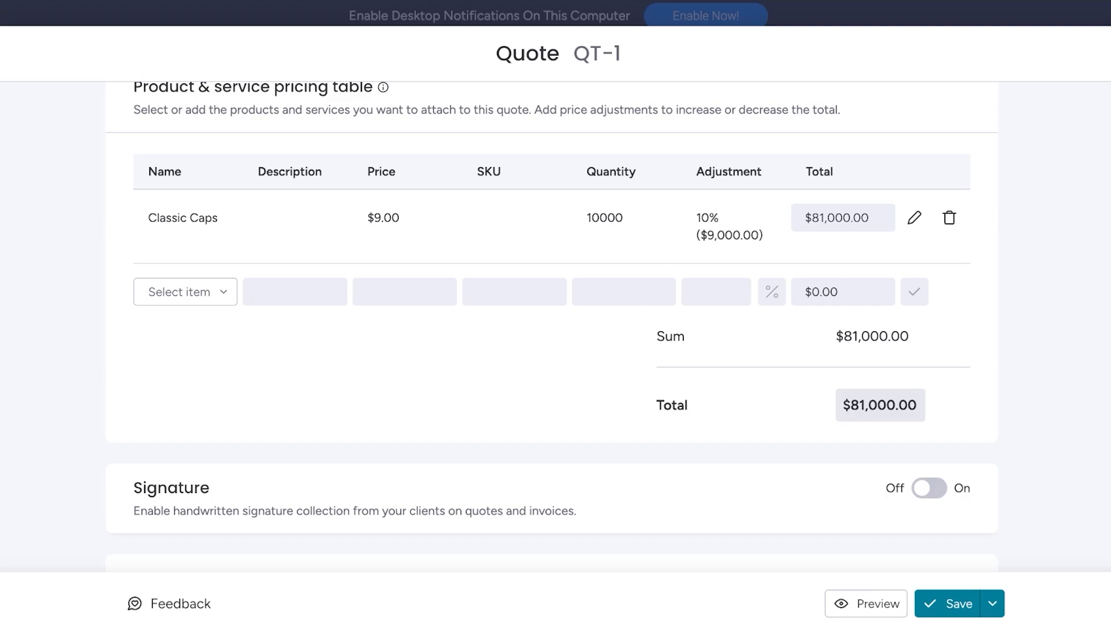
# - Preview the finished quote document and look over its full page
pyautogui.scroll(-3, 552, 326)
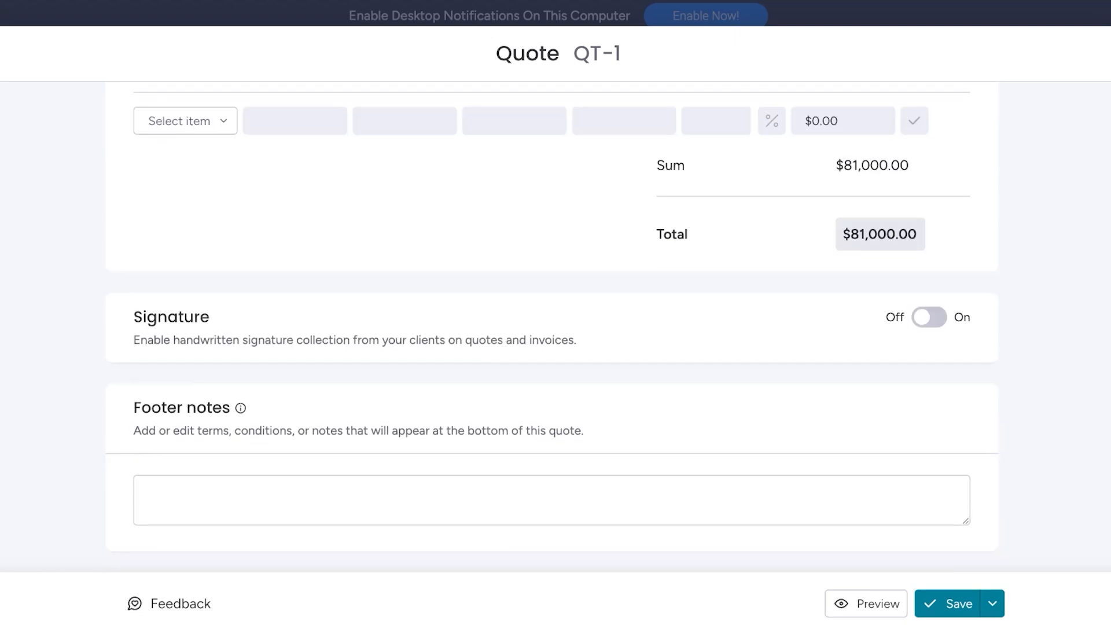
pyautogui.click(873, 604)
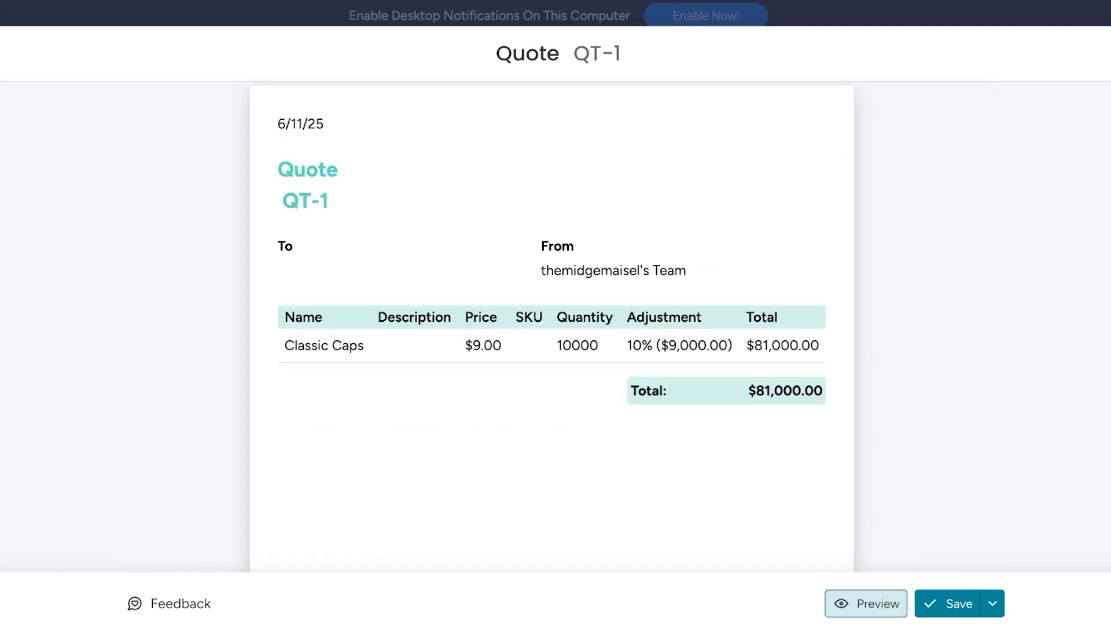
pyautogui.scroll(-7, 552, 326)
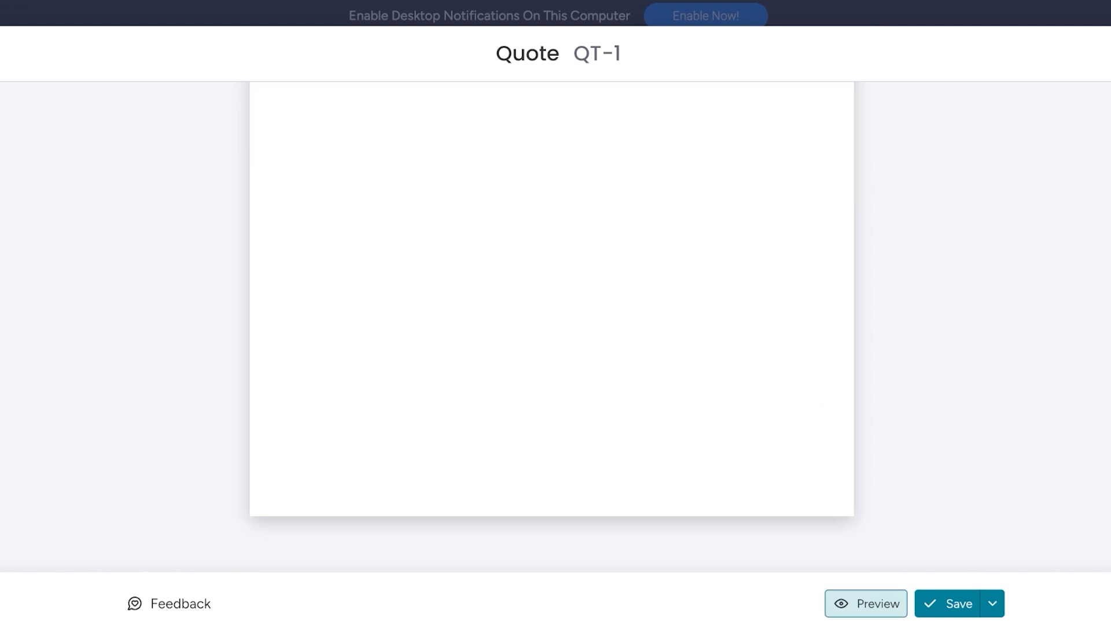
pyautogui.scroll(5, 552, 326)
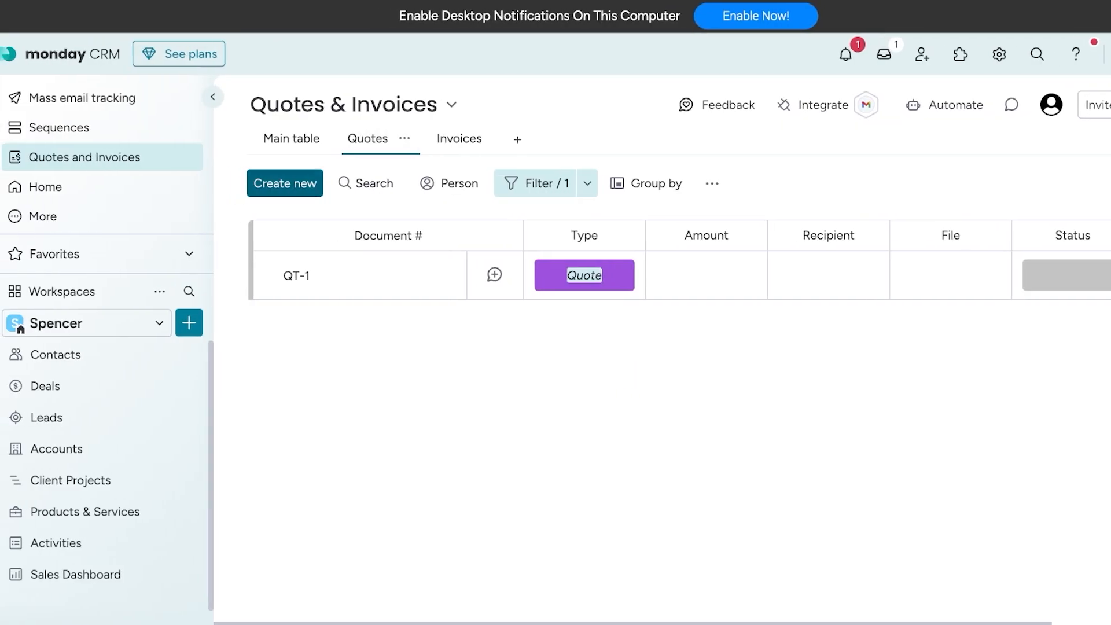
# - Show the Invoices view, look at the settings form for a new template, and close it without saving
pyautogui.click(457, 138)
pyautogui.click(294, 183)
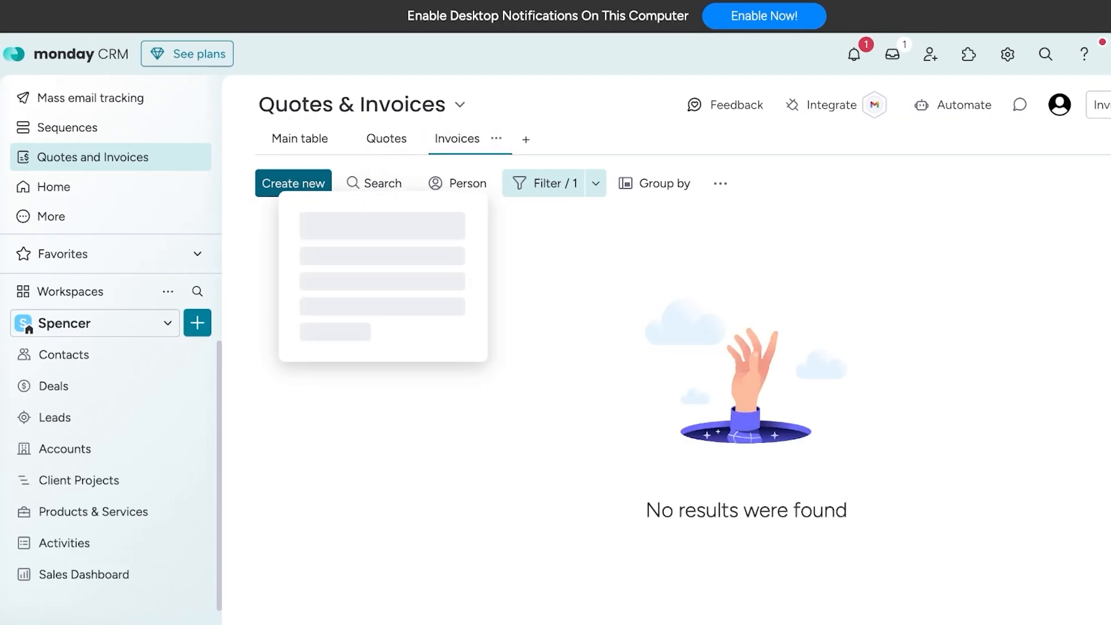
pyautogui.click(382, 357)
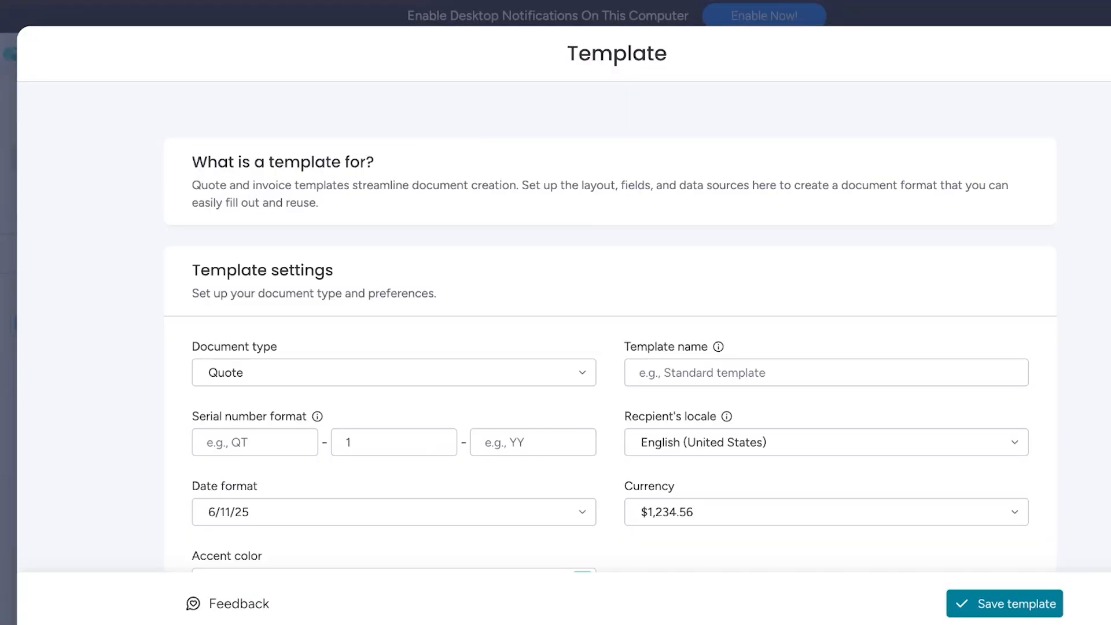
pyautogui.press('Escape')
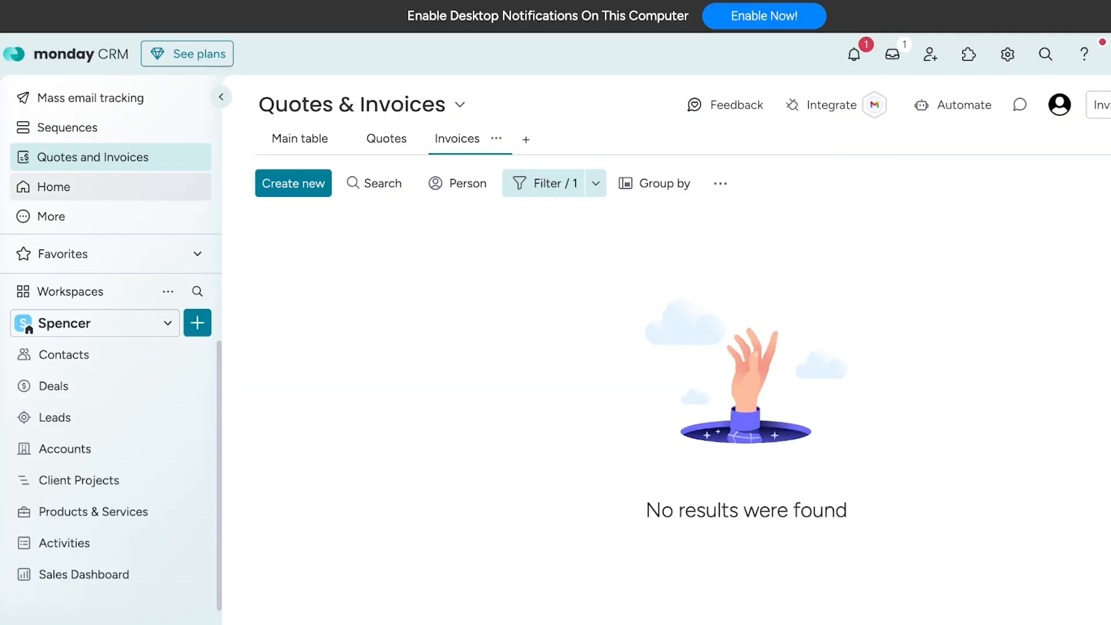
# - Open the automation center of the Deals board and browse its templates, including the AI-powered category
pyautogui.click(53, 186)
pyautogui.scroll(-5, 578, 347)
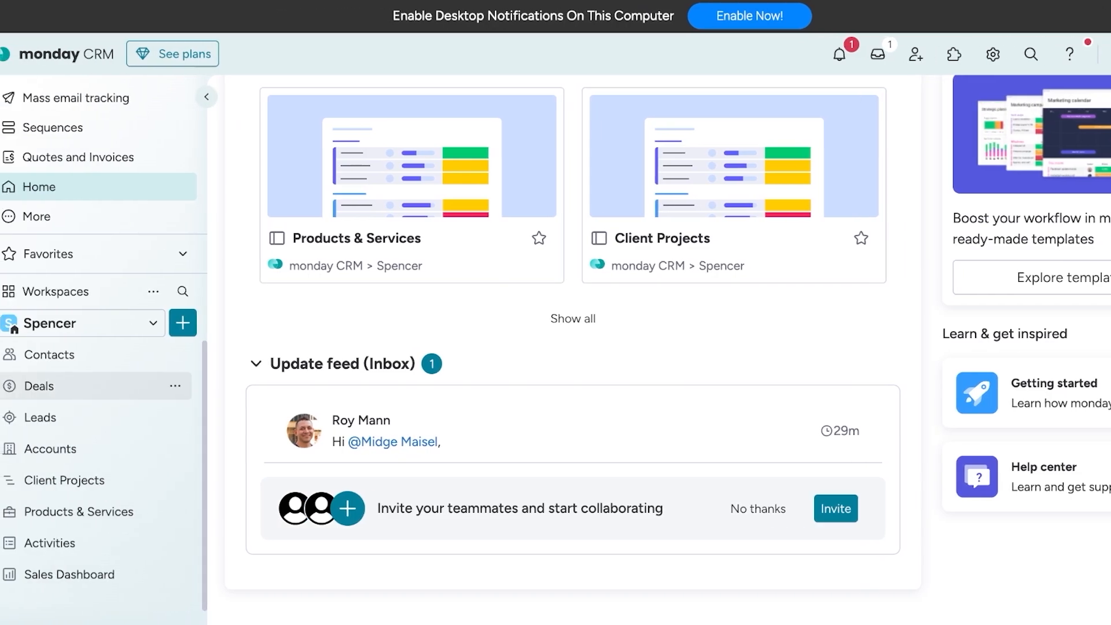
pyautogui.click(53, 386)
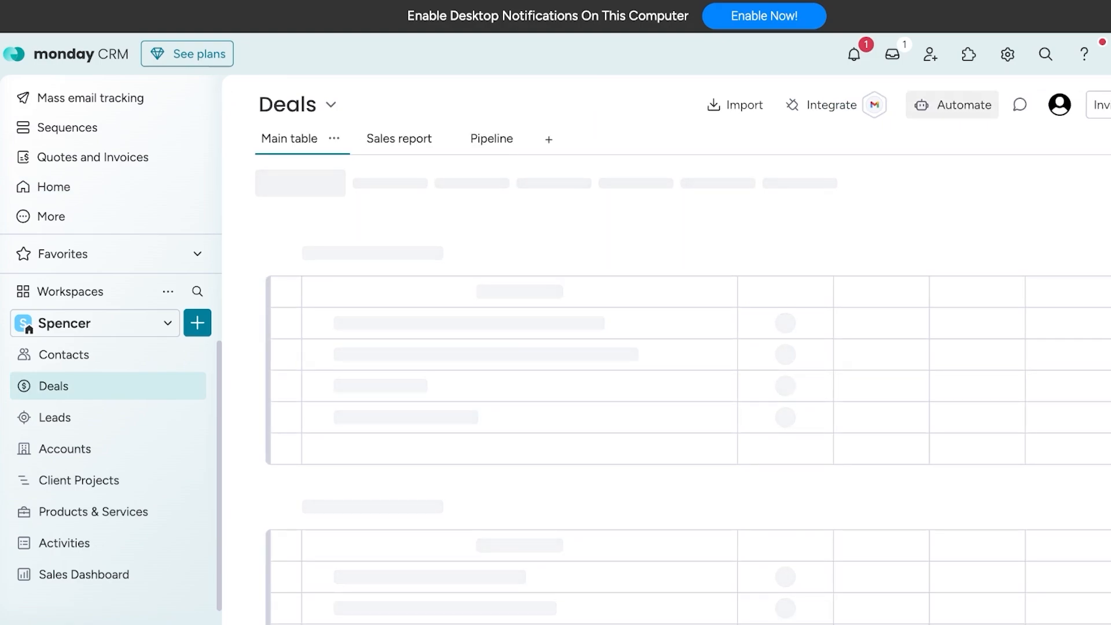
pyautogui.click(968, 105)
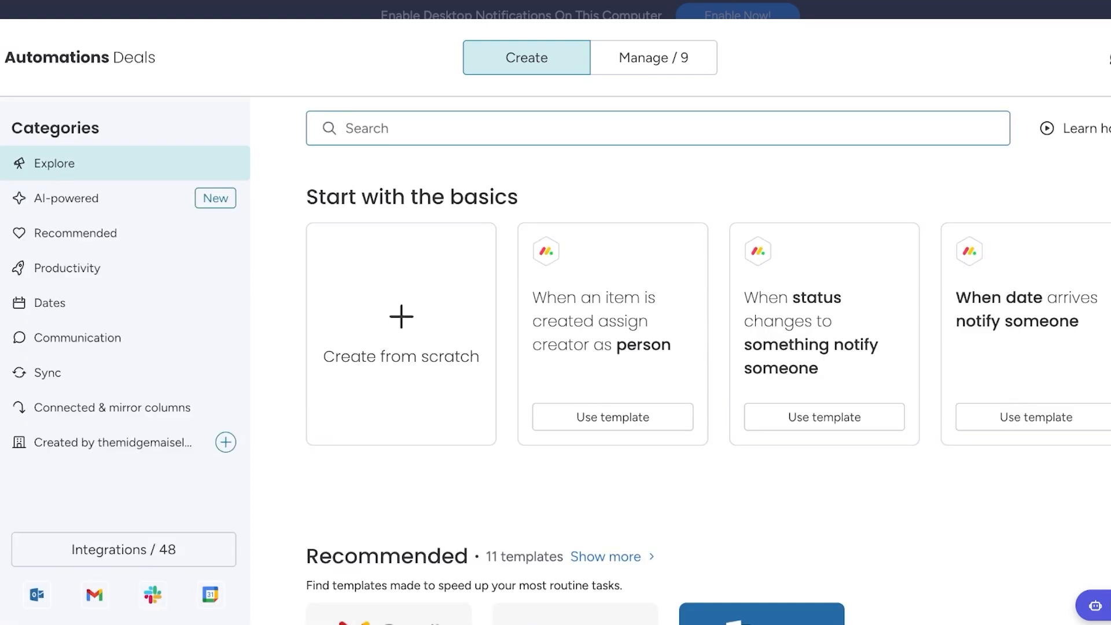
pyautogui.scroll(-5, 679, 358)
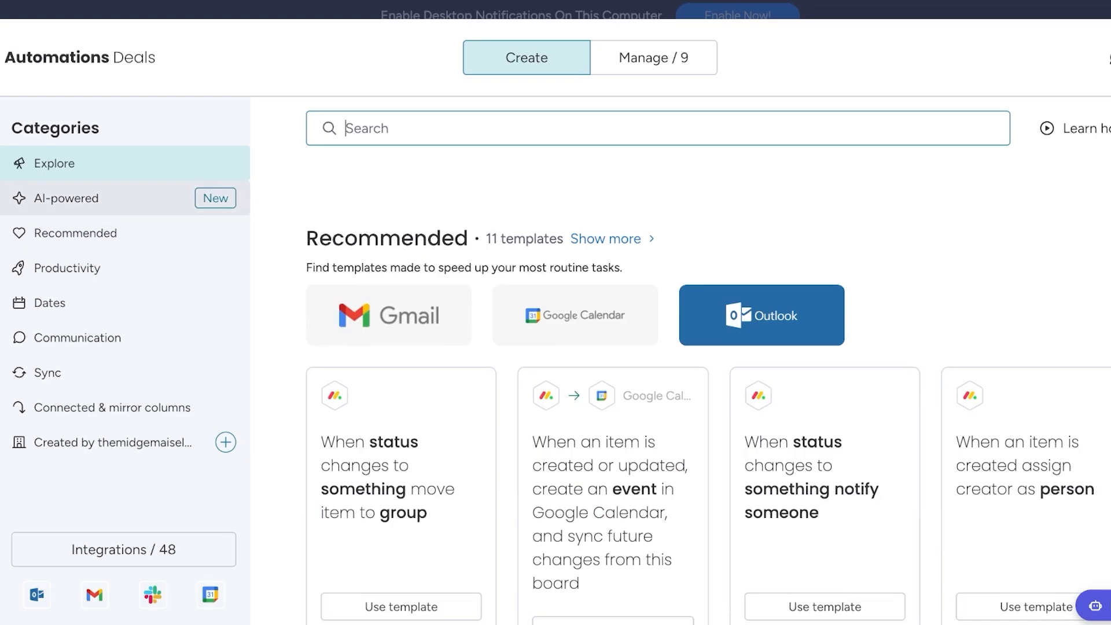
pyautogui.click(87, 198)
pyautogui.scroll(-10, 983, 307)
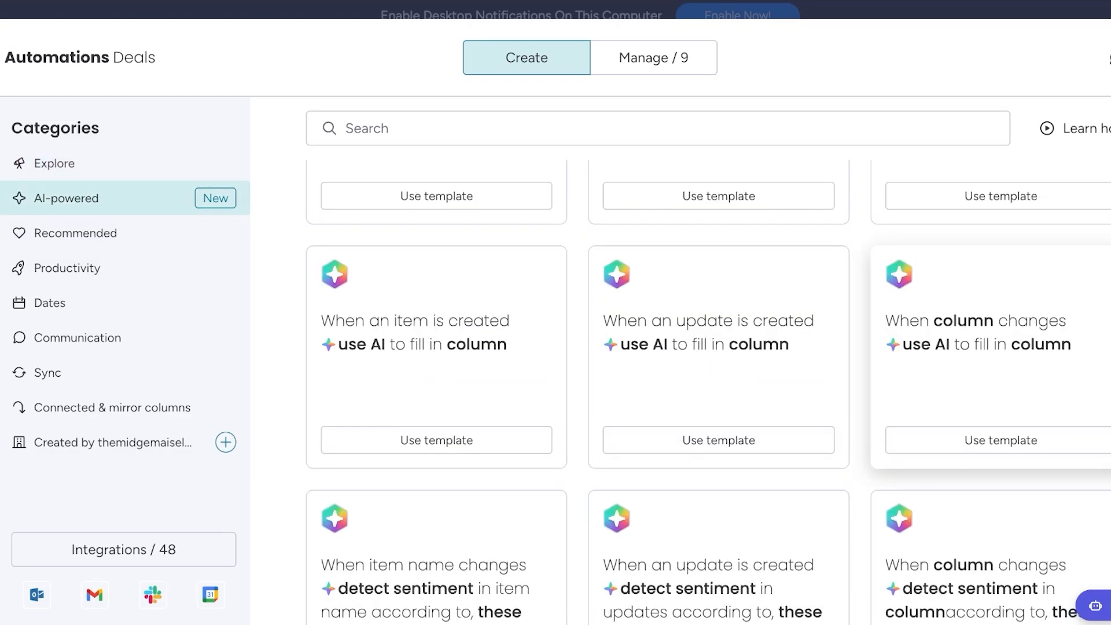
pyautogui.scroll(7, 717, 347)
pyautogui.scroll(-11, 717, 347)
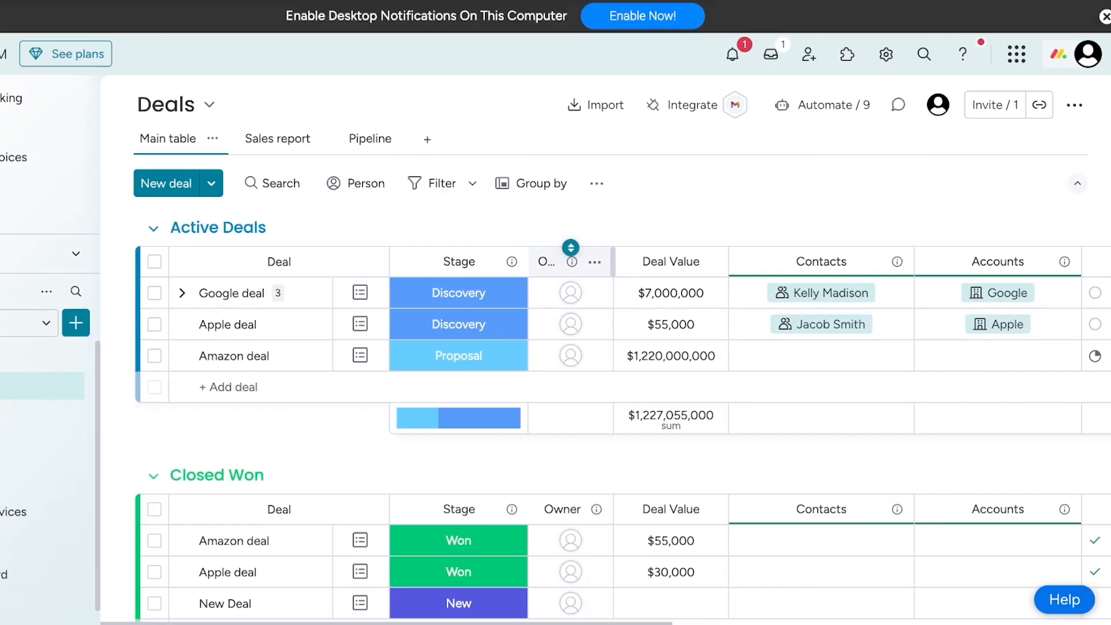
# - Browse the list of integrations offered for the Deals board
pyautogui.moveTo(685, 104)
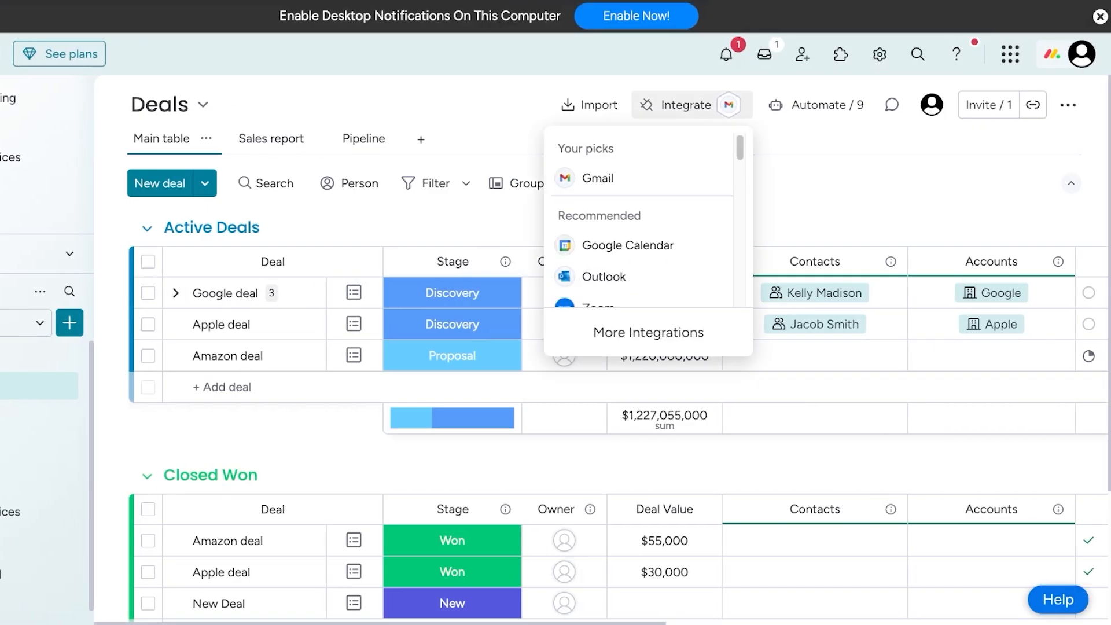
pyautogui.scroll(-3, 642, 232)
pyautogui.scroll(-3, 642, 220)
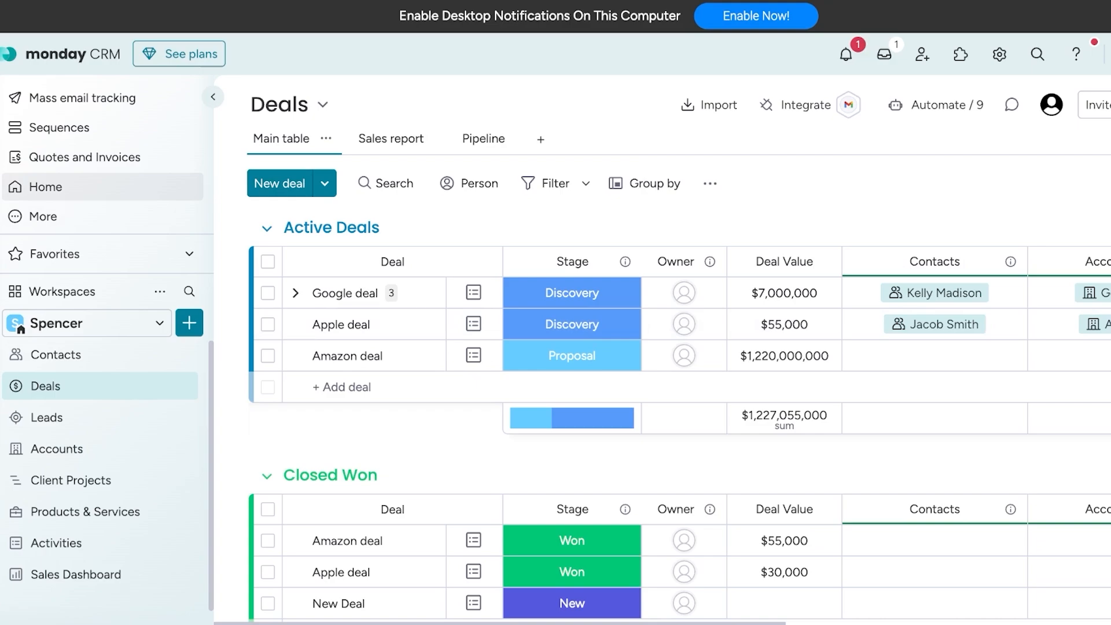
# - Return to Home, open the subscription plans, and check the team size options, choosing 5 seats
pyautogui.click(45, 187)
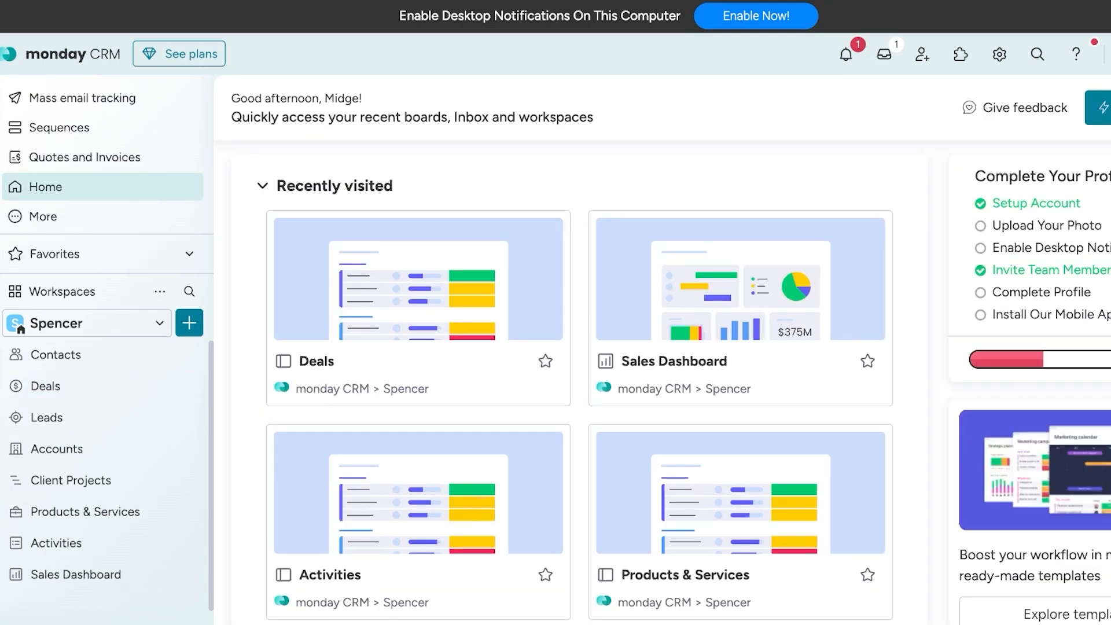
pyautogui.click(179, 54)
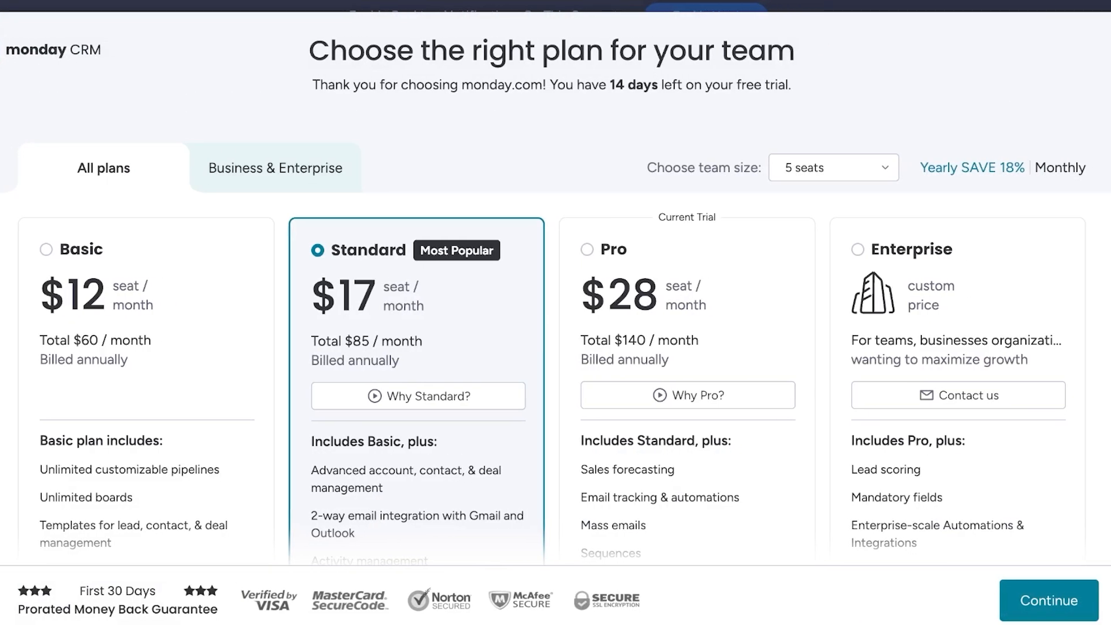
pyautogui.click(884, 168)
pyautogui.click(884, 167)
pyautogui.click(885, 168)
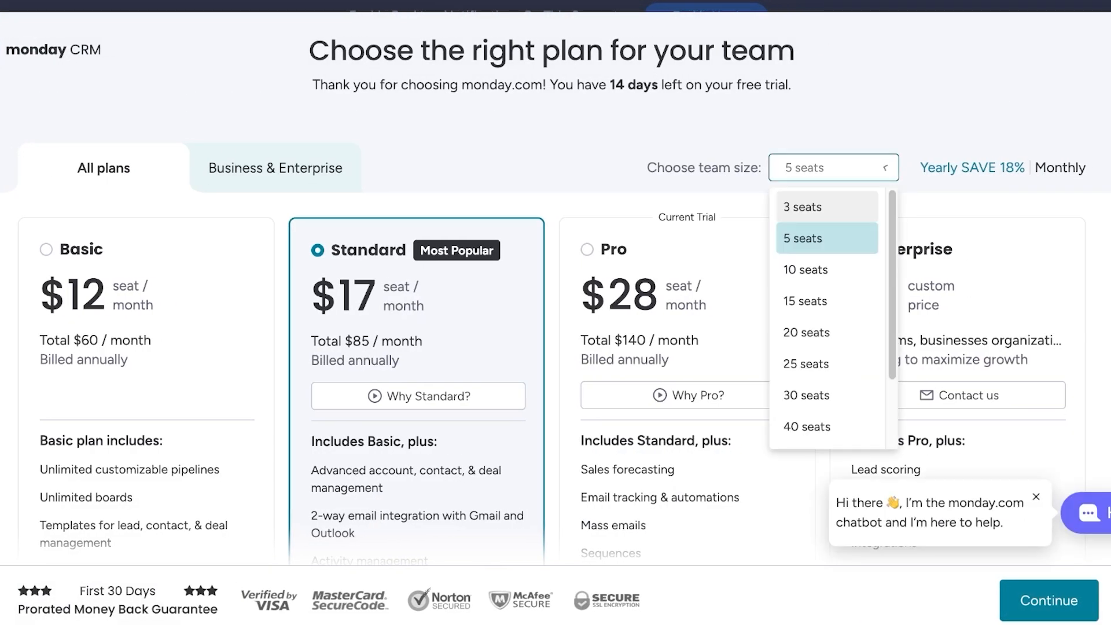
pyautogui.click(827, 207)
pyautogui.click(833, 167)
pyautogui.click(827, 238)
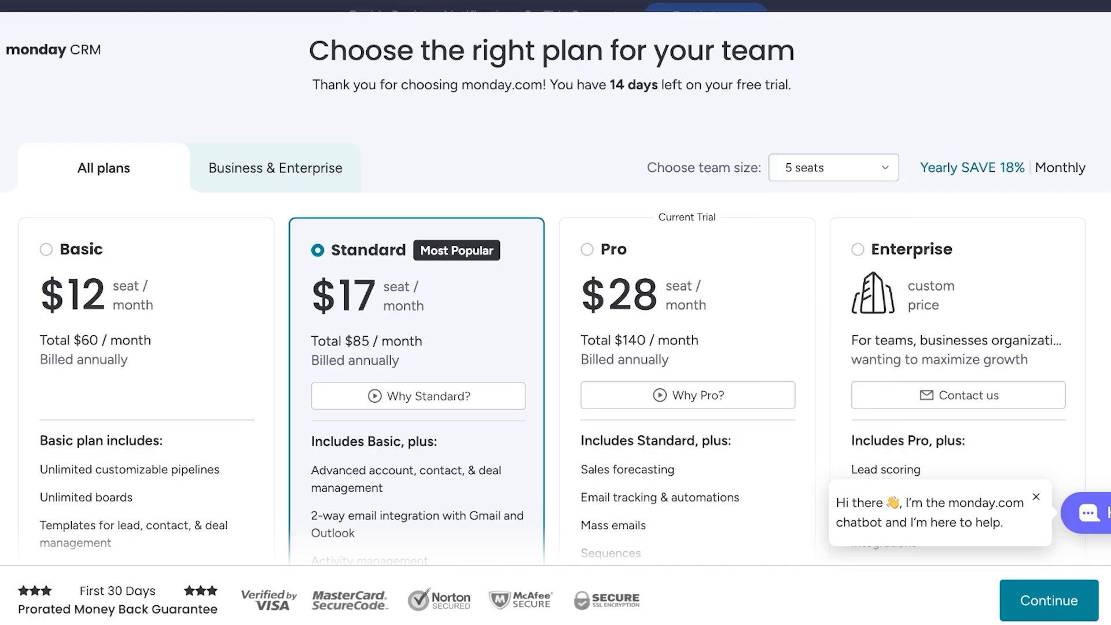
# - Compare plan prices under yearly and monthly billing, ending on monthly billing
pyautogui.click(1059, 168)
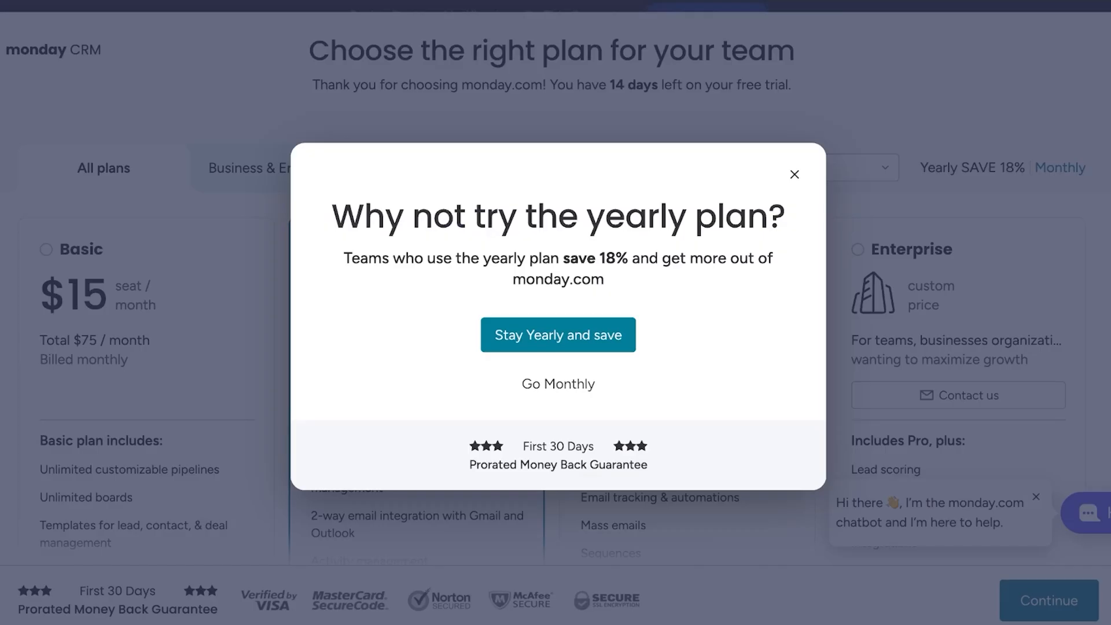
pyautogui.click(558, 384)
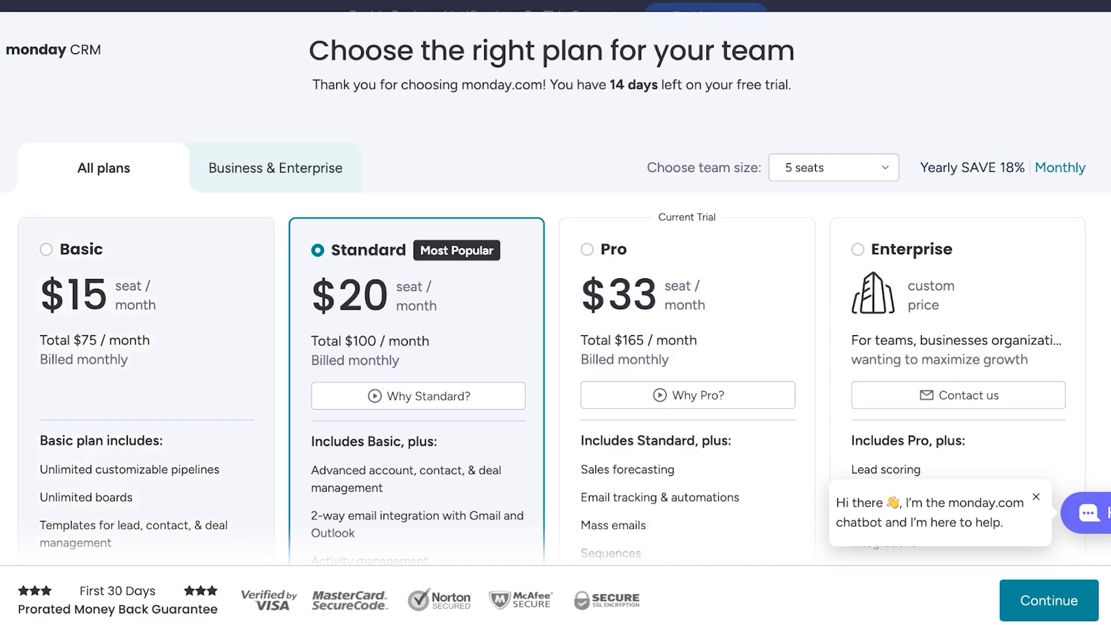
pyautogui.click(972, 168)
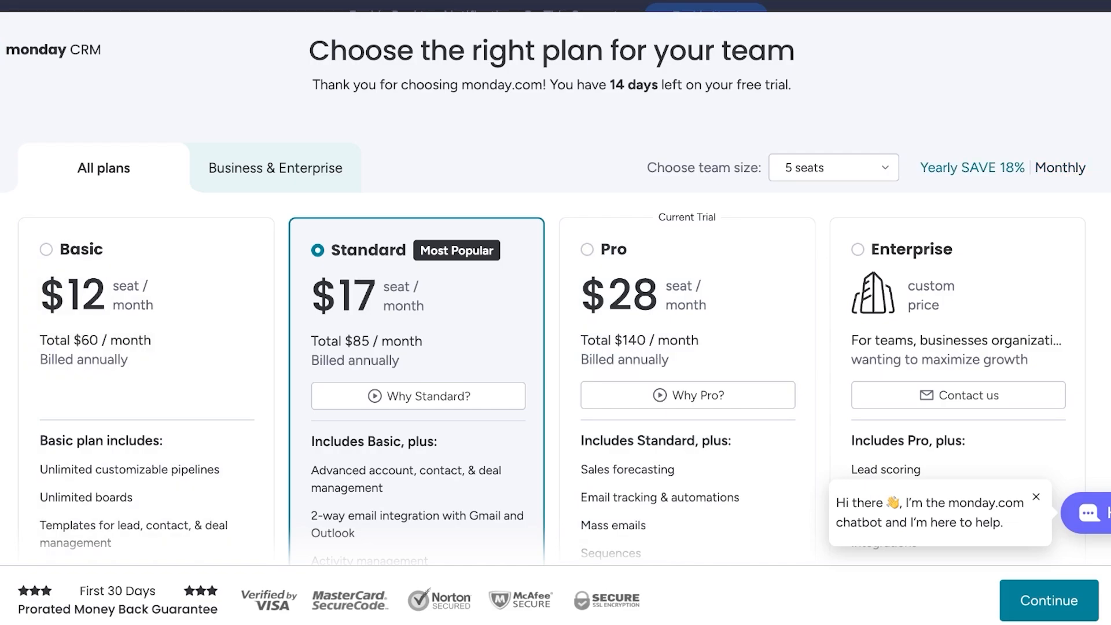
pyautogui.click(1059, 168)
# - Examine the features included in the Basic, Standard, Pro and Enterprise plans
pyautogui.scroll(-1, 147, 347)
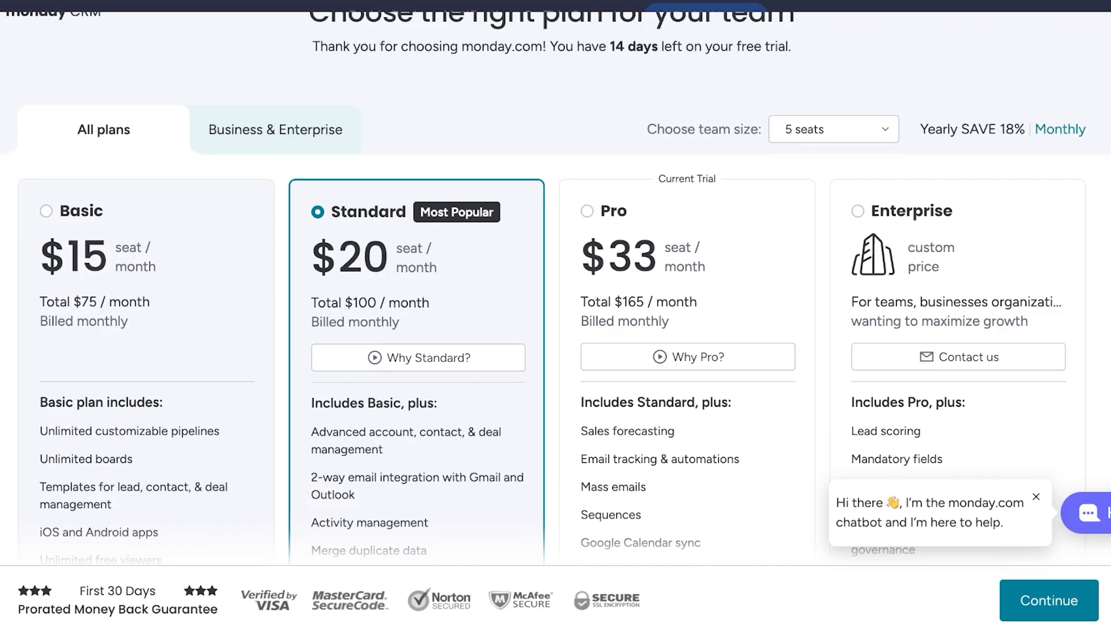
pyautogui.scroll(-3, 555, 312)
pyautogui.moveTo(130, 294)
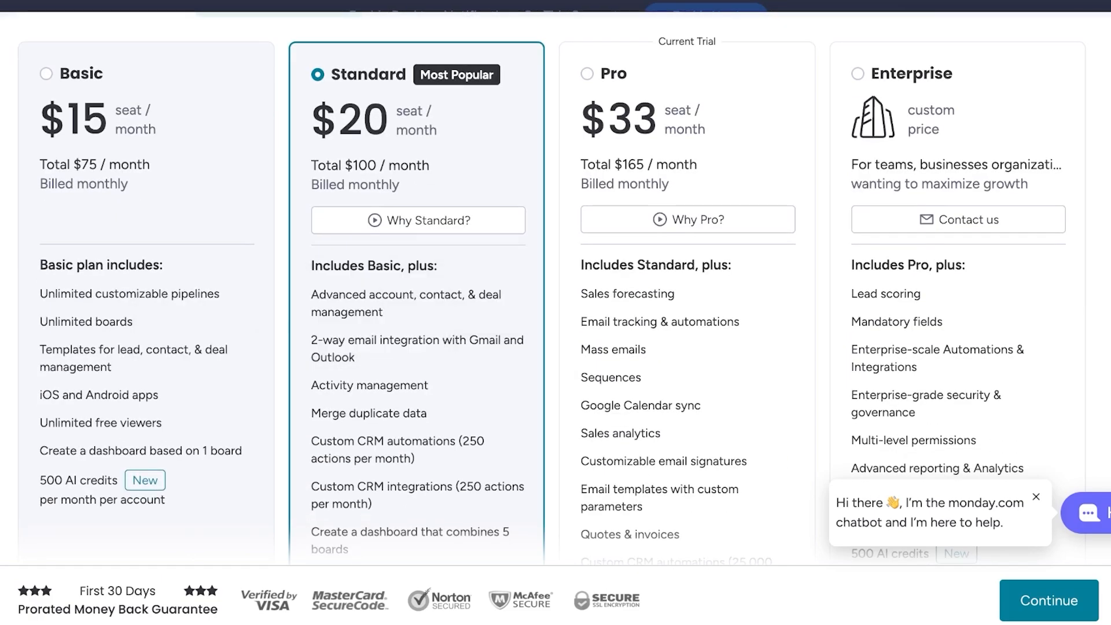
pyautogui.moveTo(133, 358)
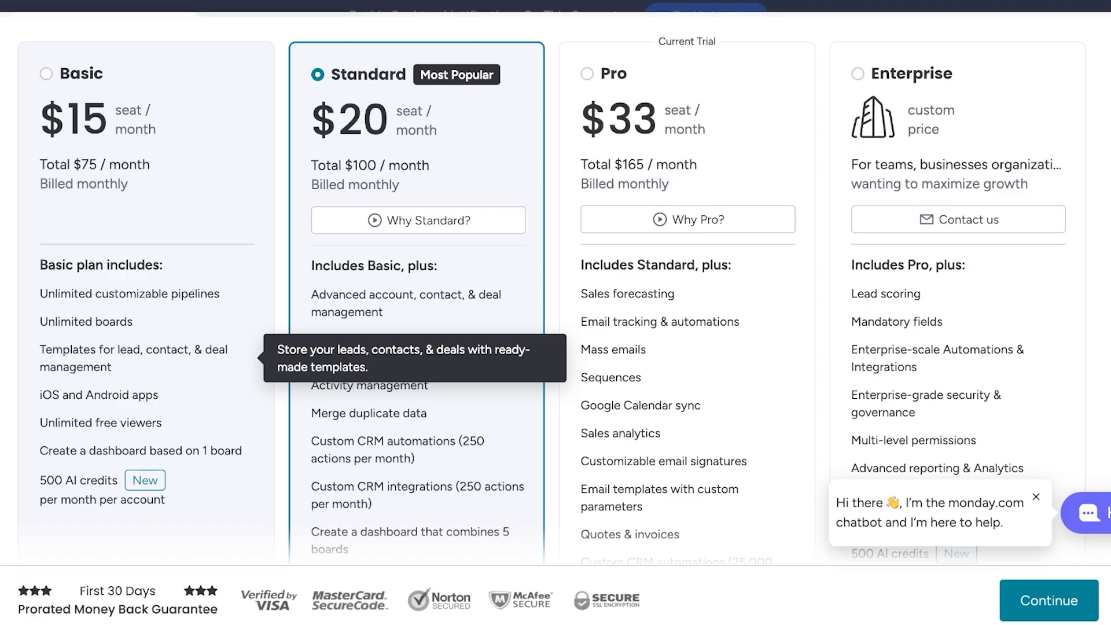
pyautogui.scroll(3, 417, 312)
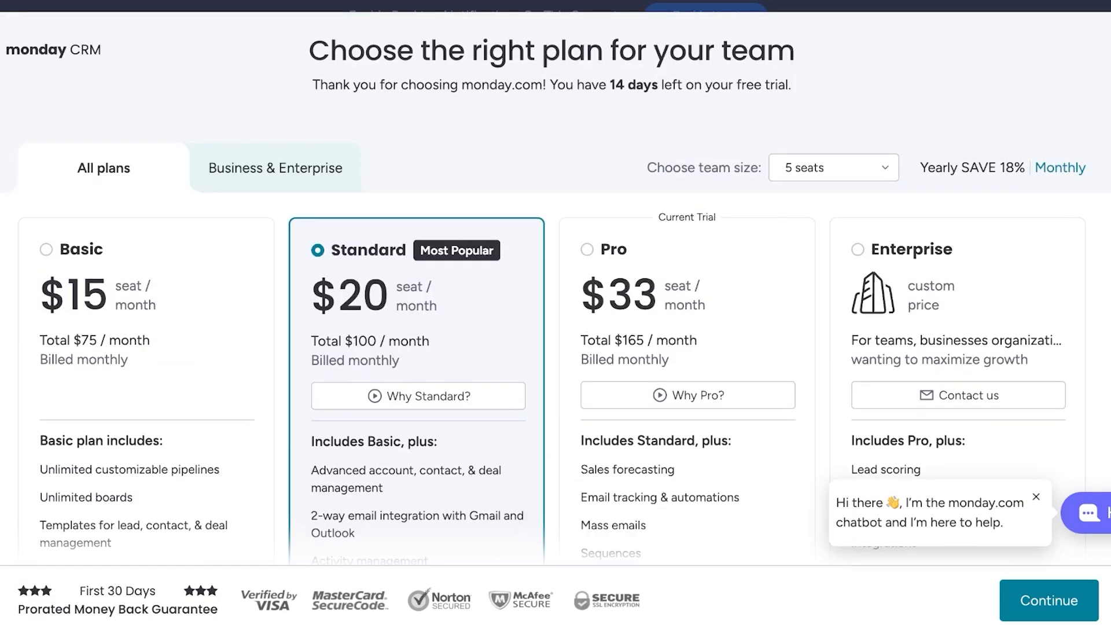
pyautogui.scroll(-2, 416, 313)
pyautogui.scroll(-3, 555, 289)
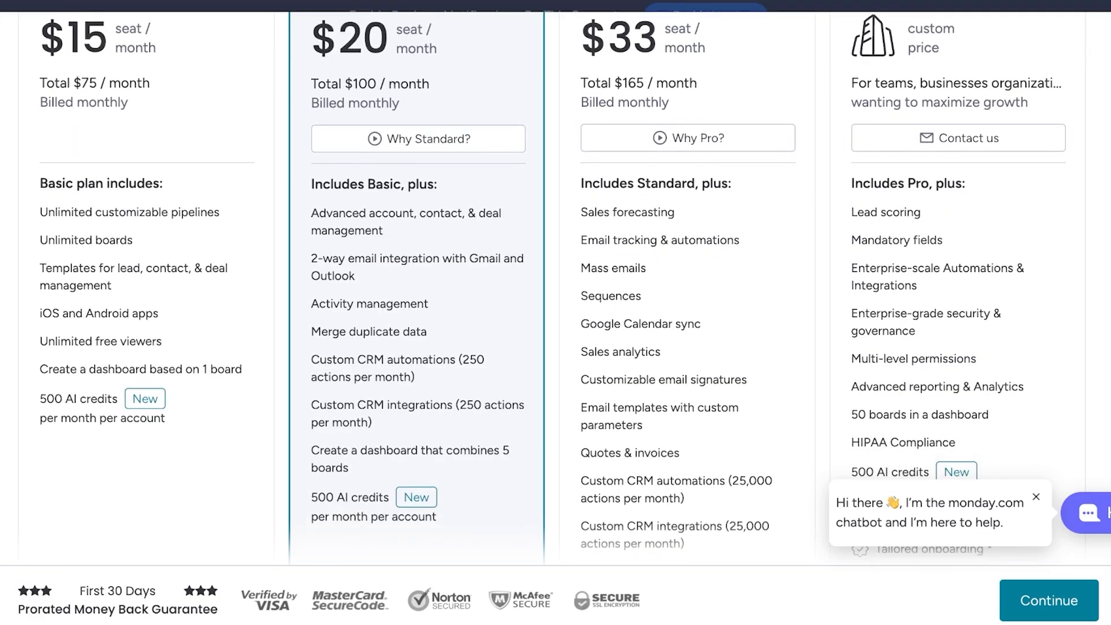
pyautogui.scroll(1, 416, 260)
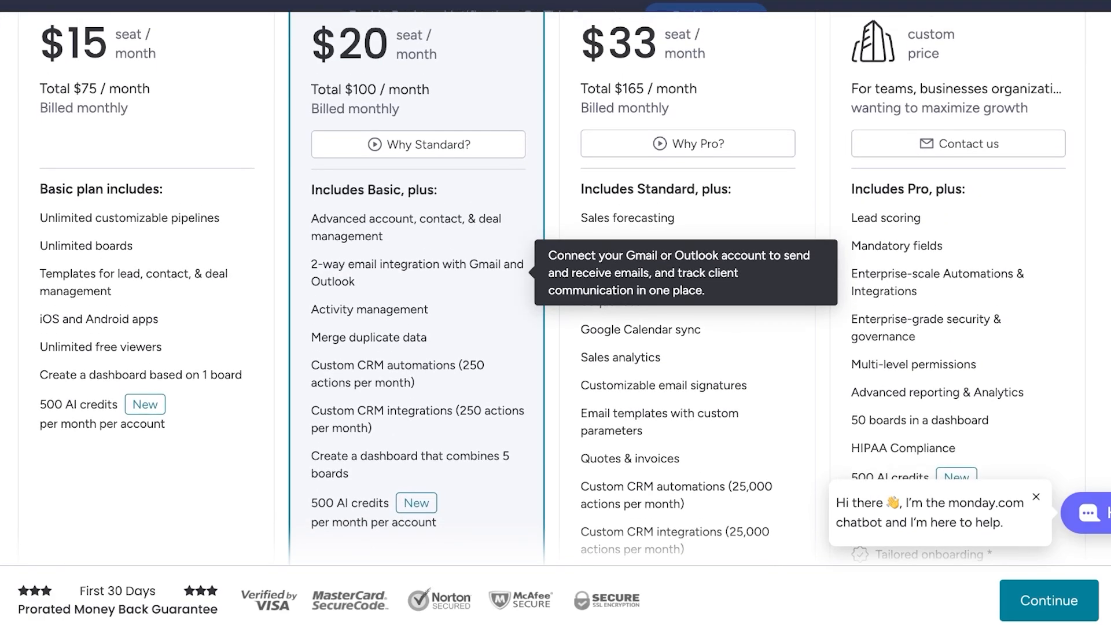
pyautogui.scroll(3, 416, 142)
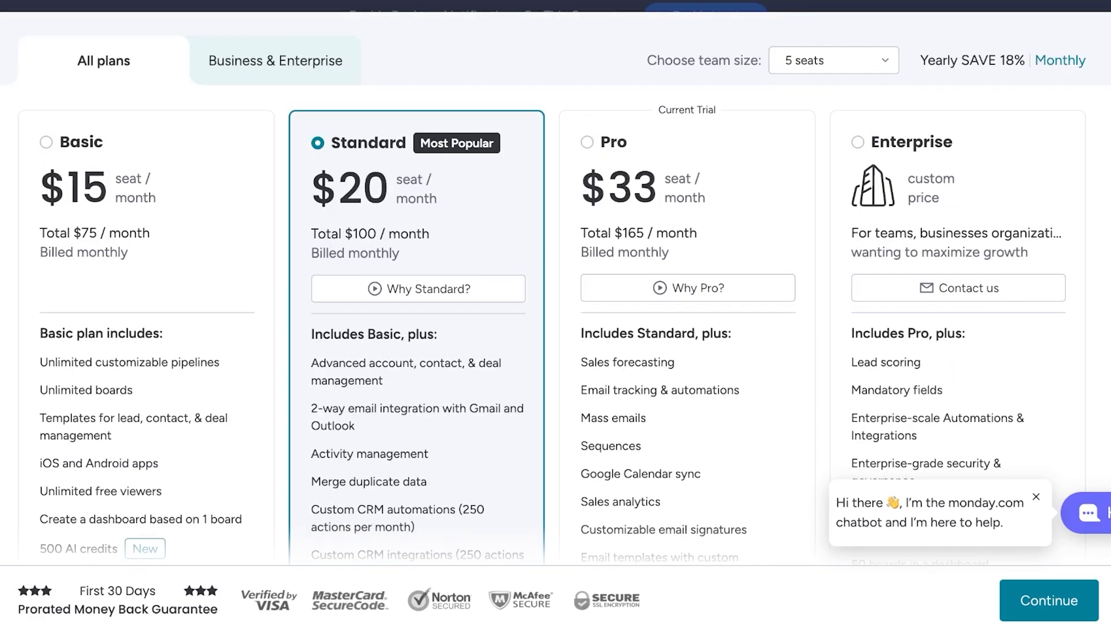
# - Compare the monthly plan totals for team sizes of 10, 20 and 3 seats
pyautogui.click(833, 60)
pyautogui.click(806, 159)
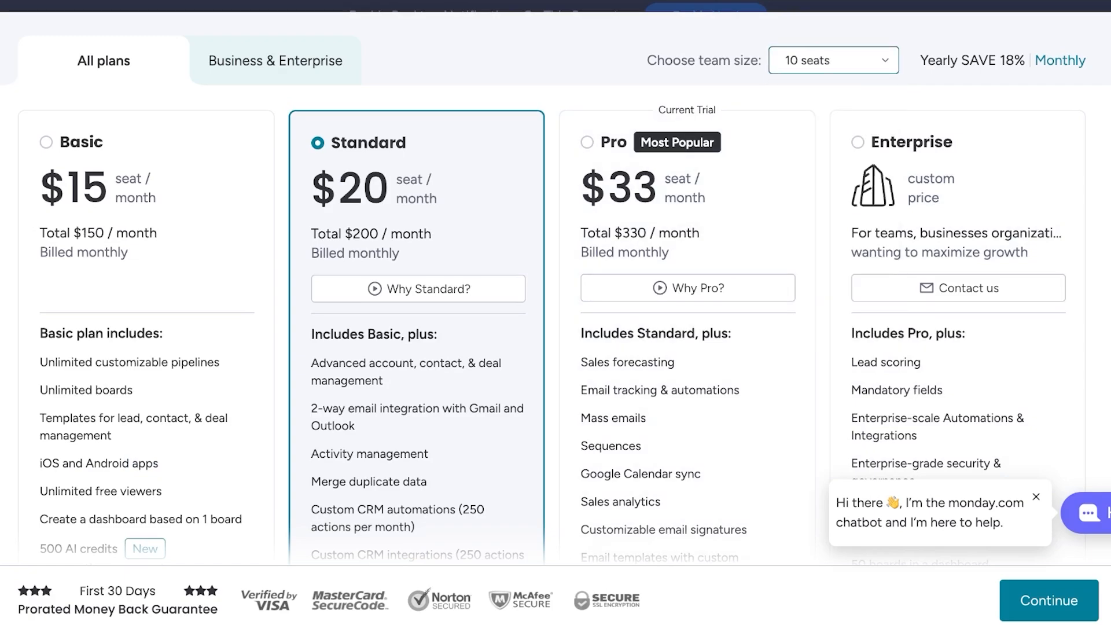
pyautogui.click(833, 61)
pyautogui.click(806, 223)
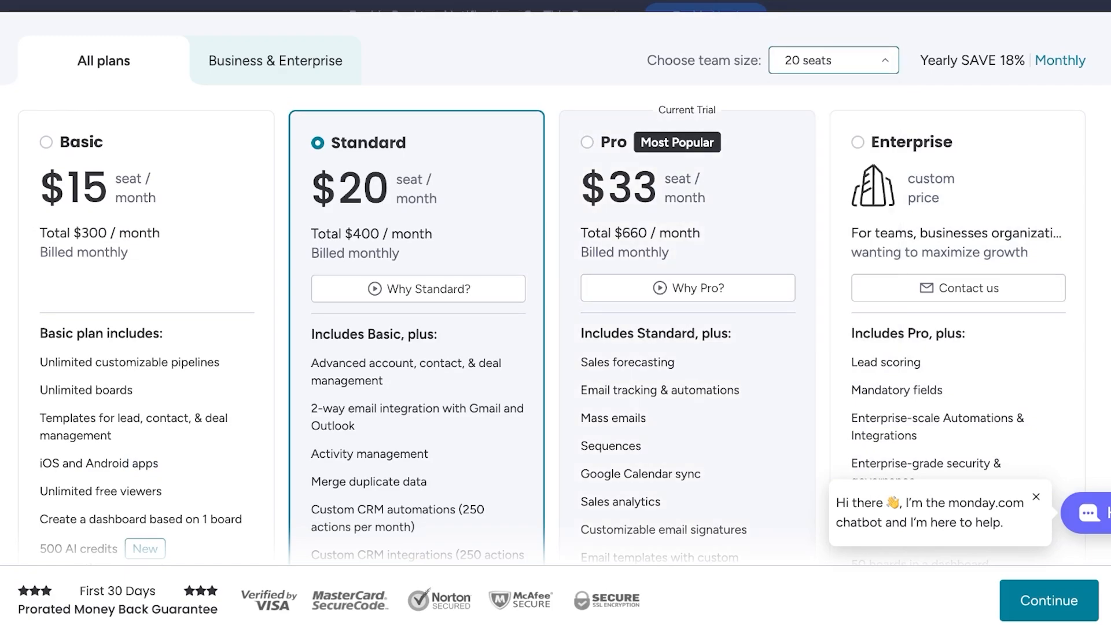
pyautogui.click(832, 61)
pyautogui.click(805, 99)
# - Check the monthly plan totals for 30 seats and finish with the team size set to 3 seats
pyautogui.click(832, 60)
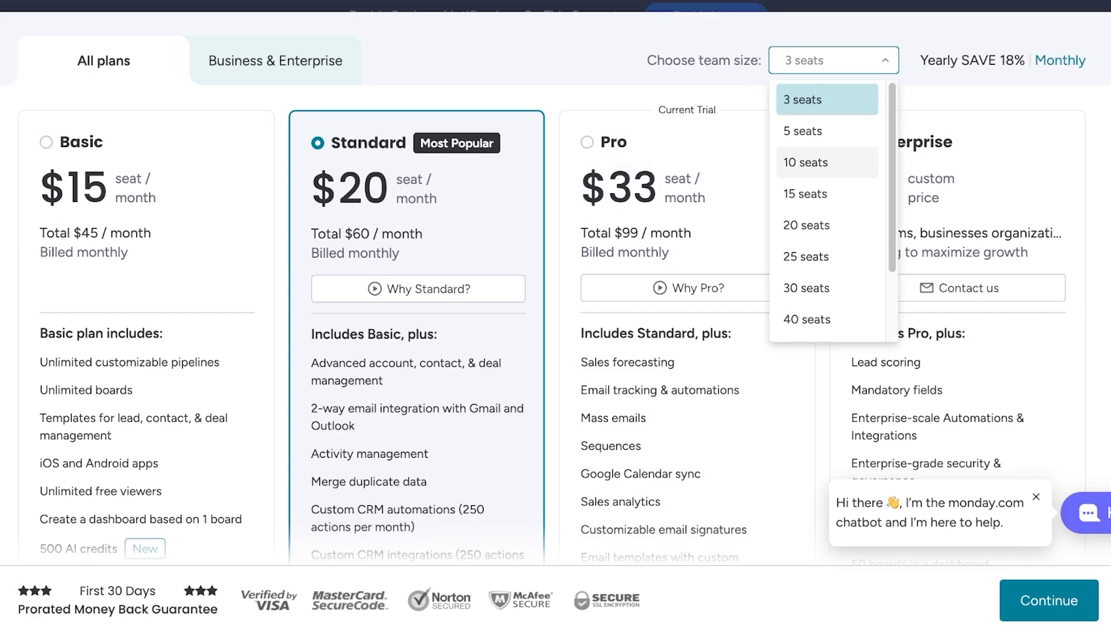
pyautogui.click(806, 287)
pyautogui.click(833, 60)
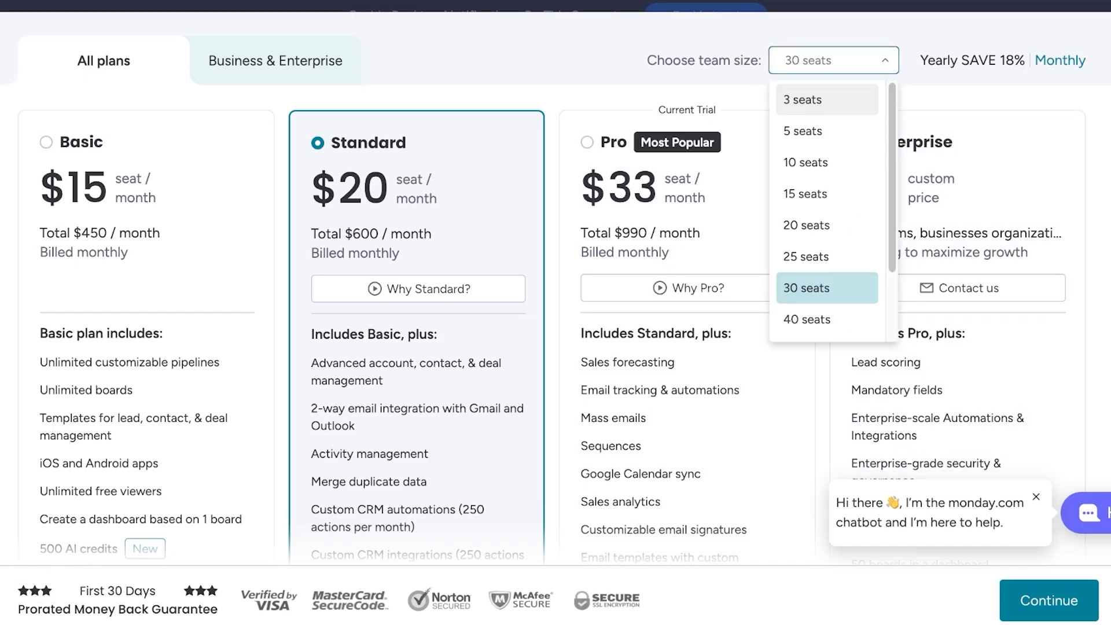
pyautogui.click(806, 131)
pyautogui.click(833, 60)
pyautogui.click(806, 99)
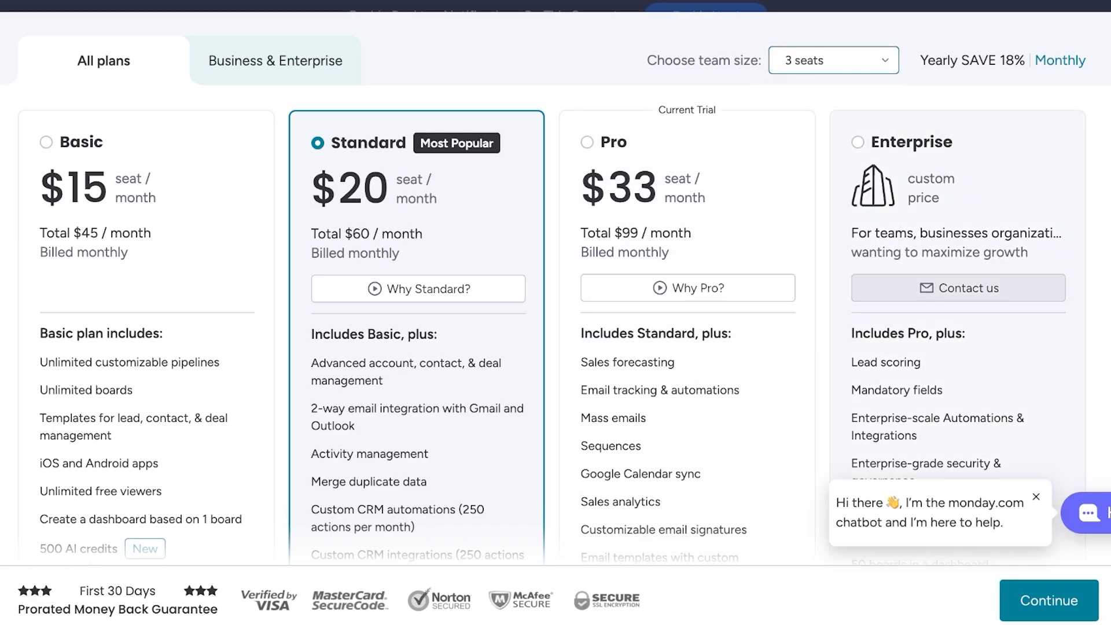
# - Review the full feature lists of the four plans down to the plan comparison heading, and return to the plan prices
pyautogui.scroll(-3, 958, 288)
pyautogui.scroll(2, 958, 284)
pyautogui.scroll(1, 868, 260)
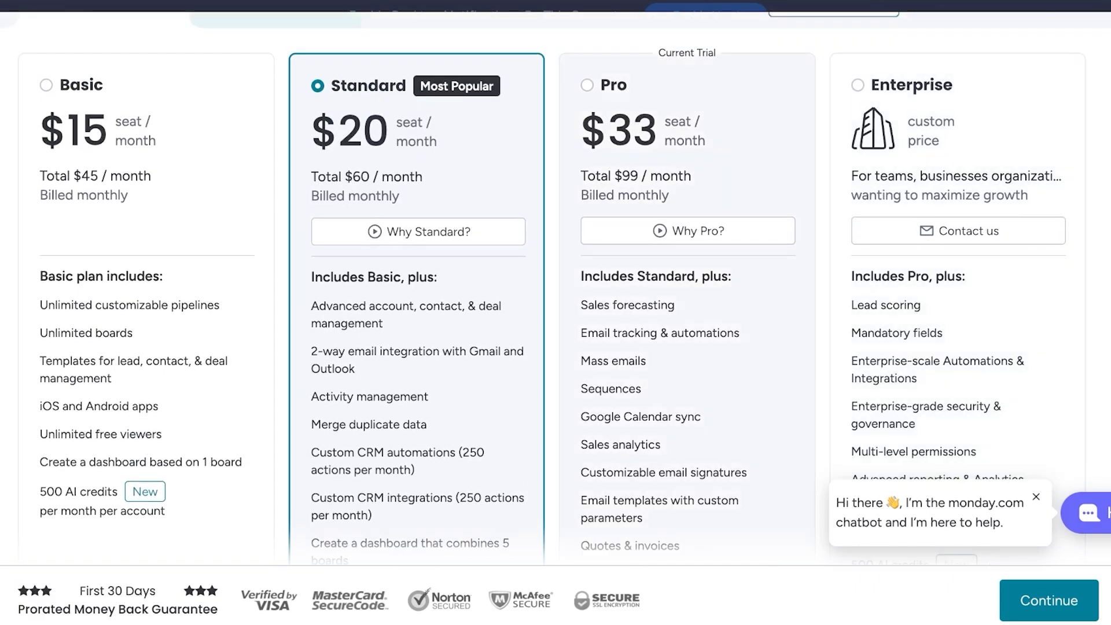
pyautogui.scroll(1, 687, 289)
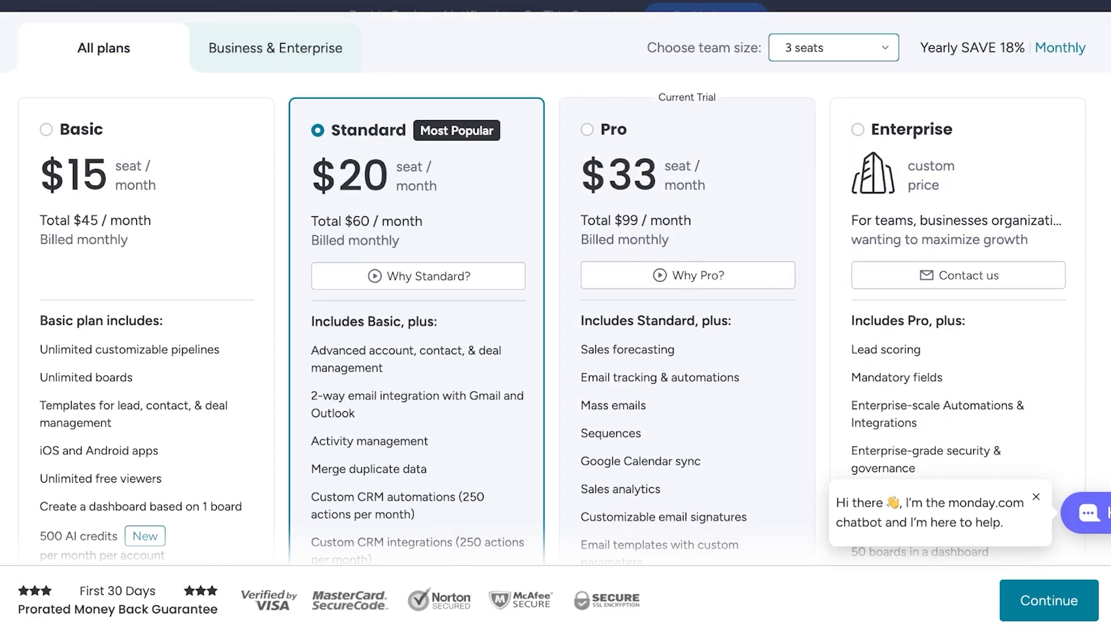
pyautogui.scroll(-3, 746, 191)
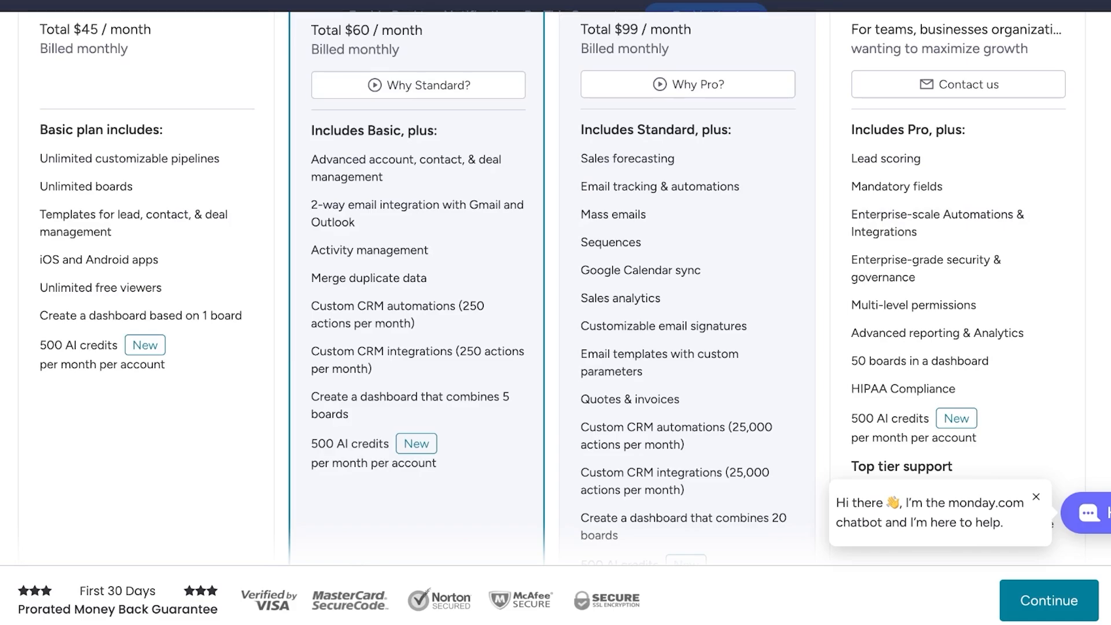
pyautogui.scroll(-1, 553, 289)
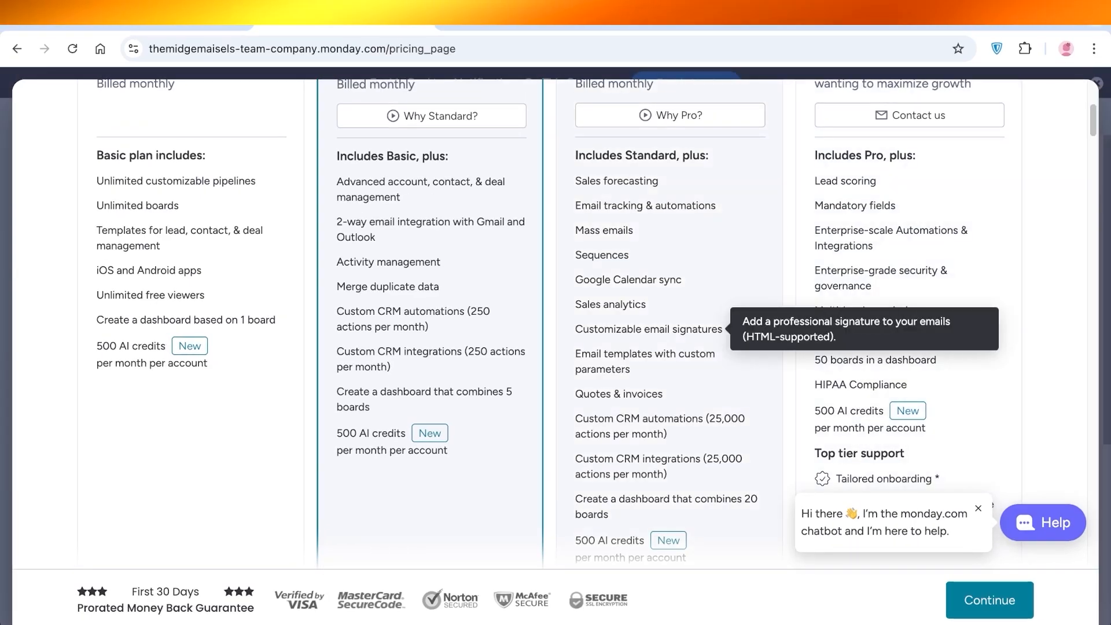
pyautogui.scroll(-2, 723, 328)
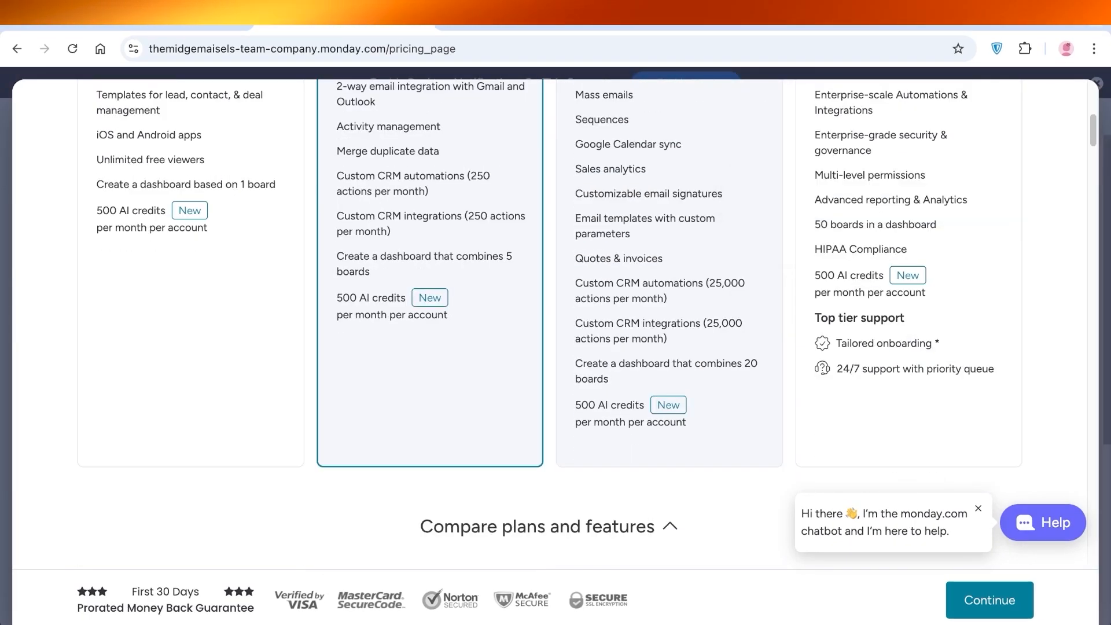
pyautogui.scroll(7, 723, 329)
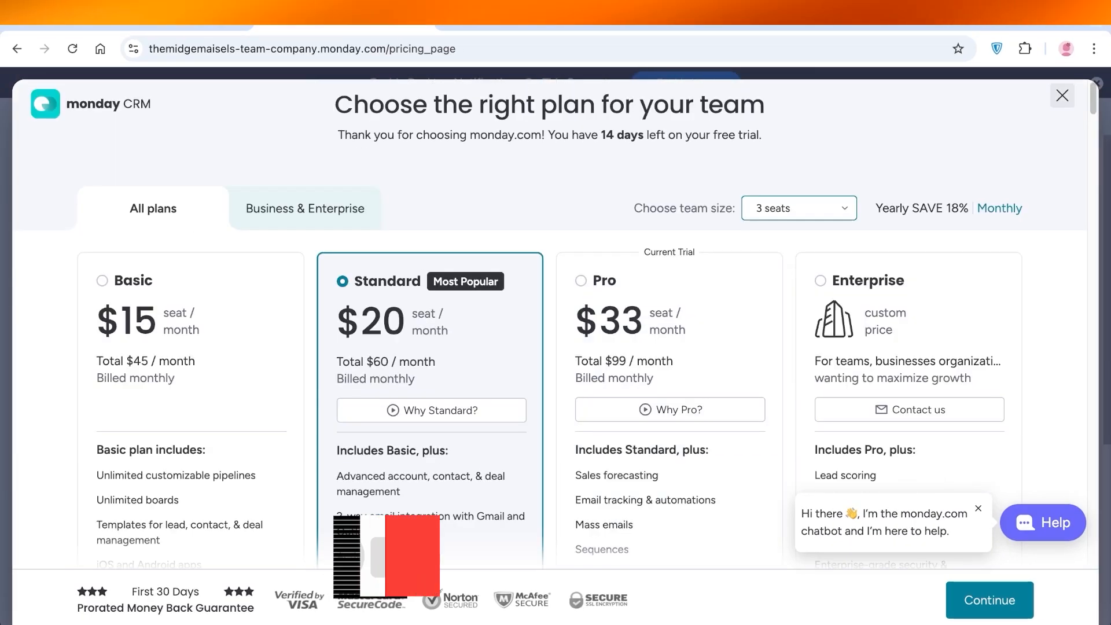